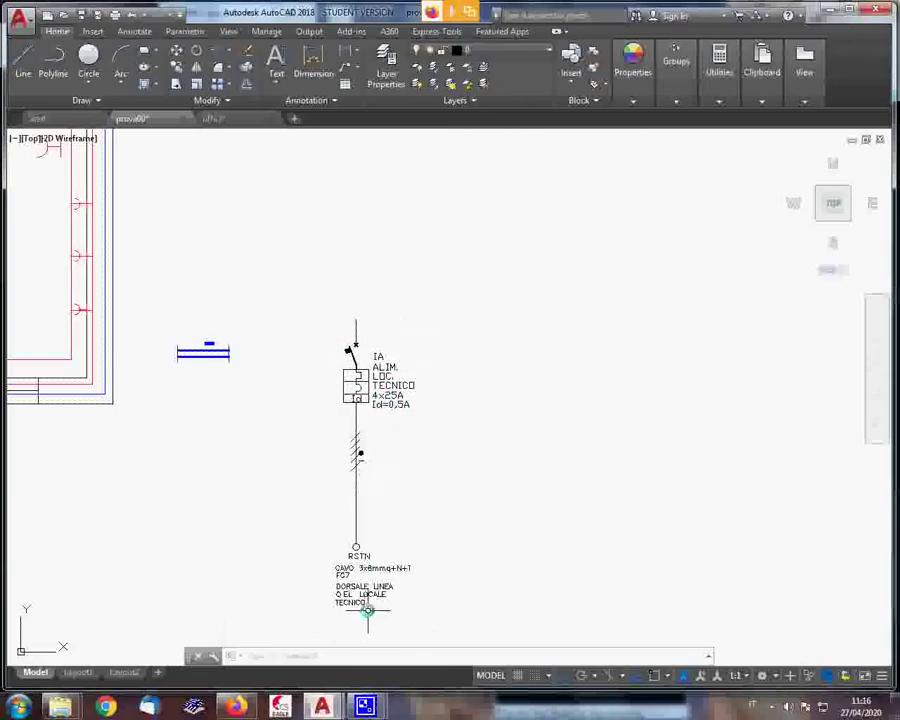
Place a filled donut on the slashed cable section of the feeder below the Id=0,5A breaker
scroll(362, 484, "up", 2)
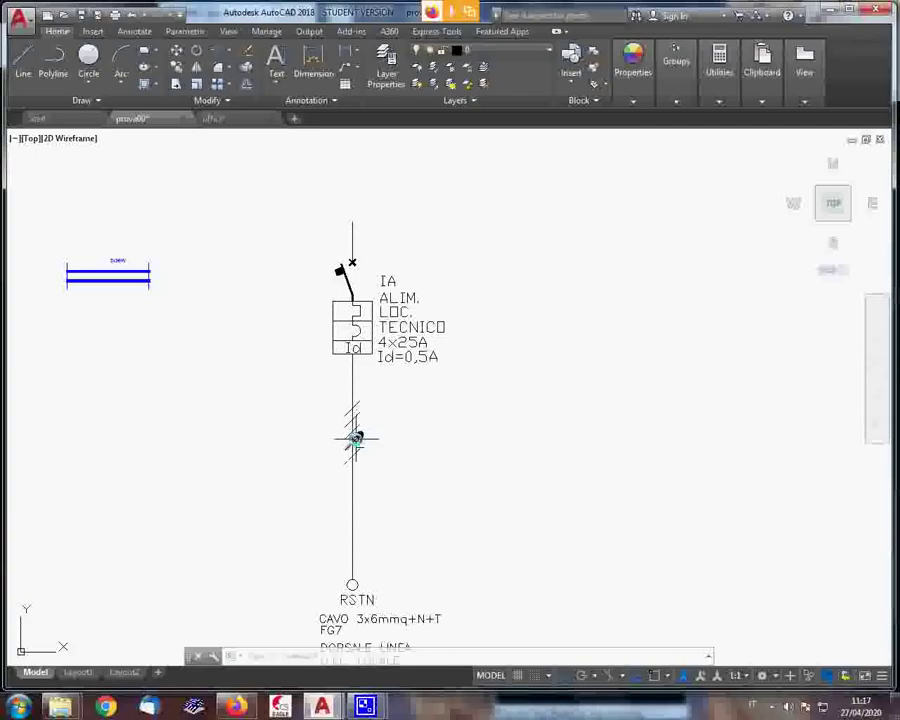
left_click(356, 438)
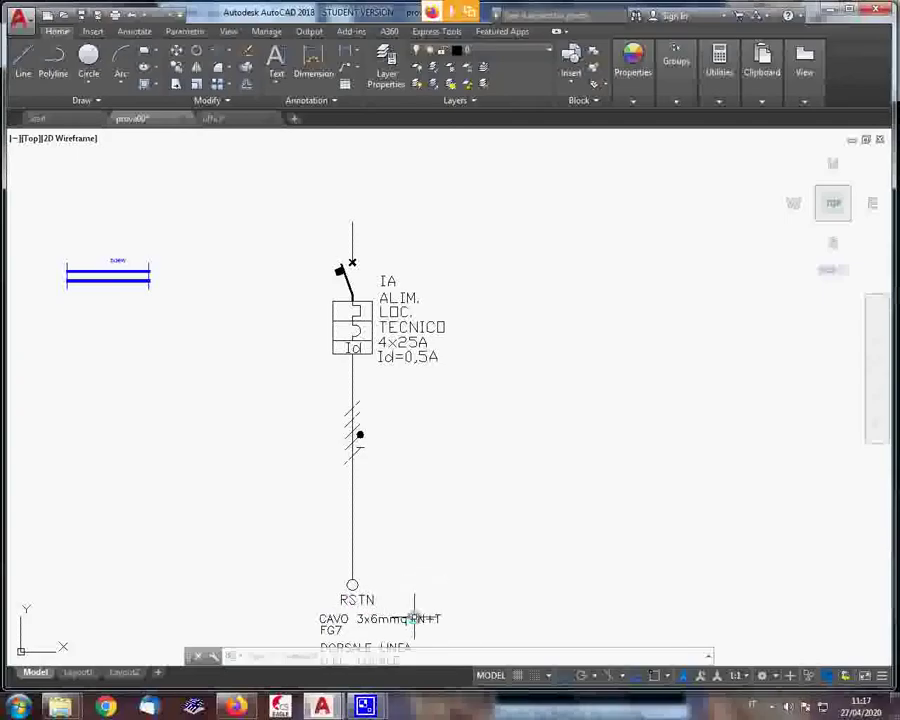
scroll(413, 619, "down", 2)
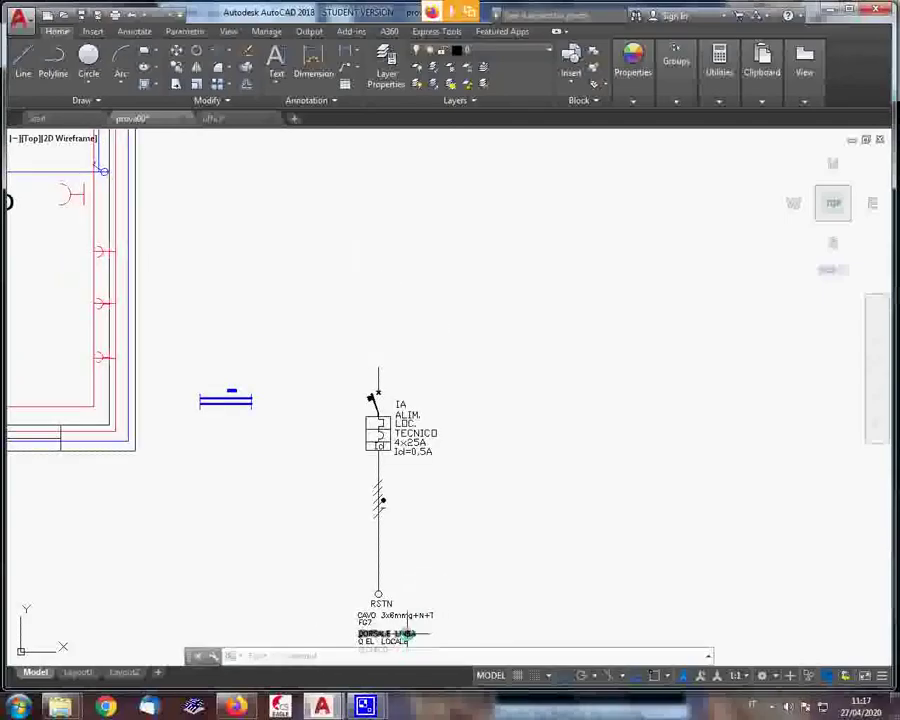
scroll(408, 634, "down", 2)
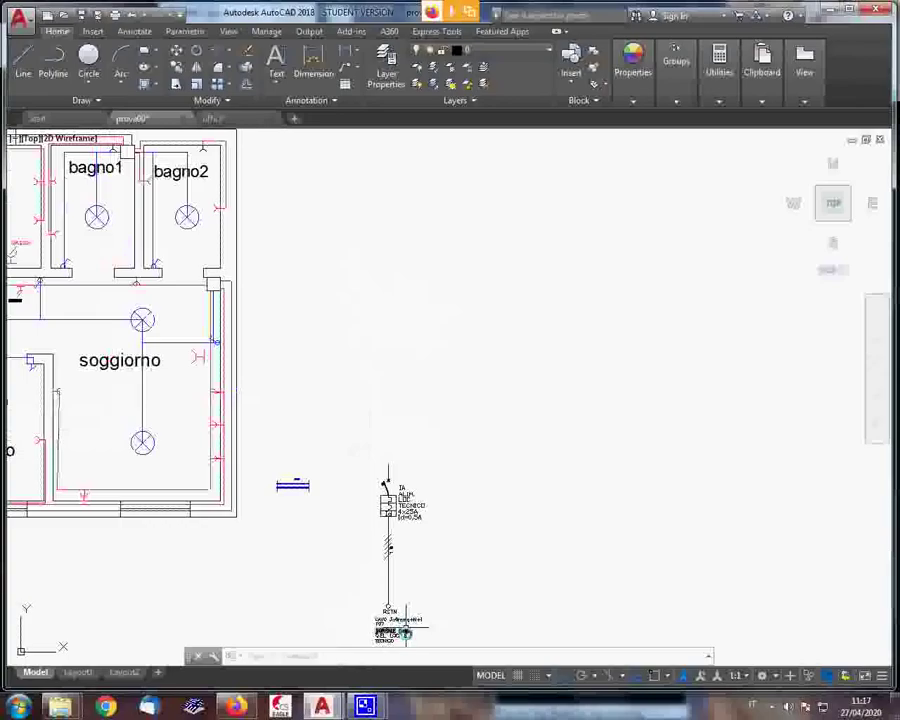
scroll(406, 634, "up", 4)
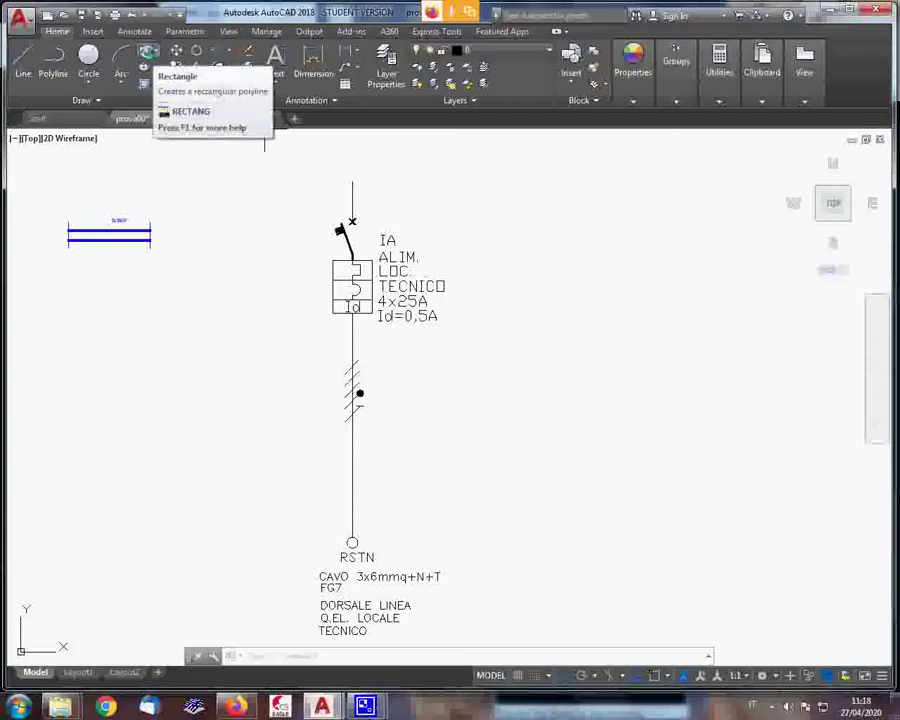
Draw an upright rectangle to the right of the IA 4x25A breaker as the RCD body
left_click(145, 51)
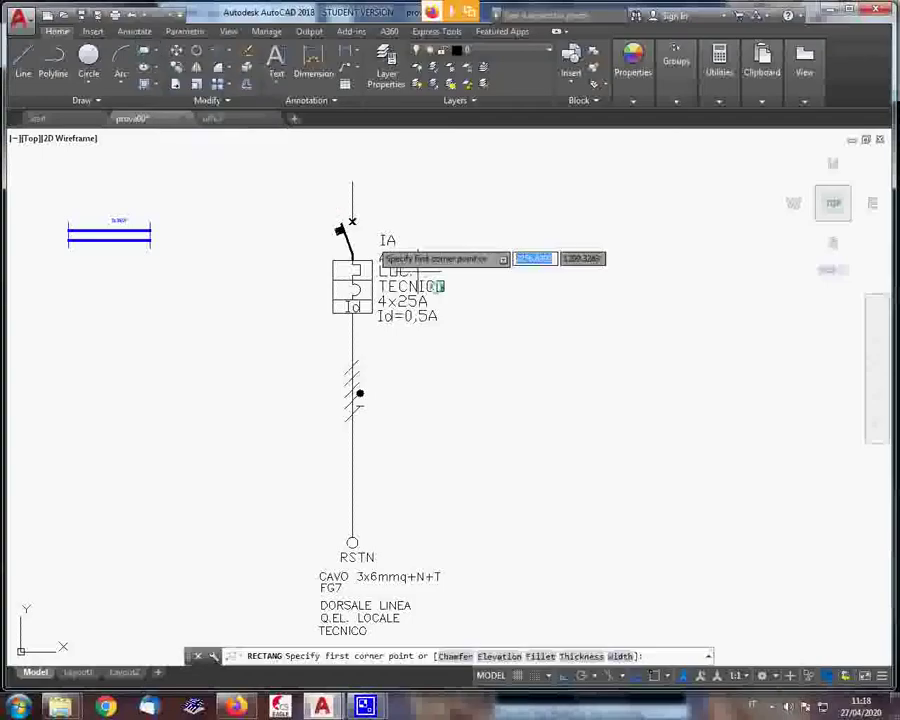
left_click(507, 265)
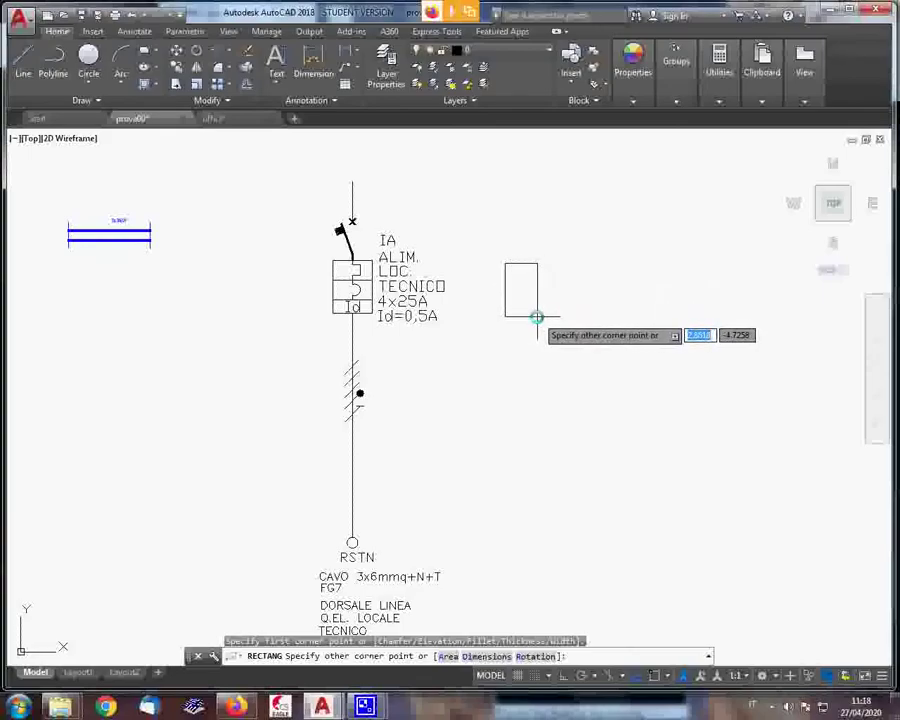
left_click(537, 318)
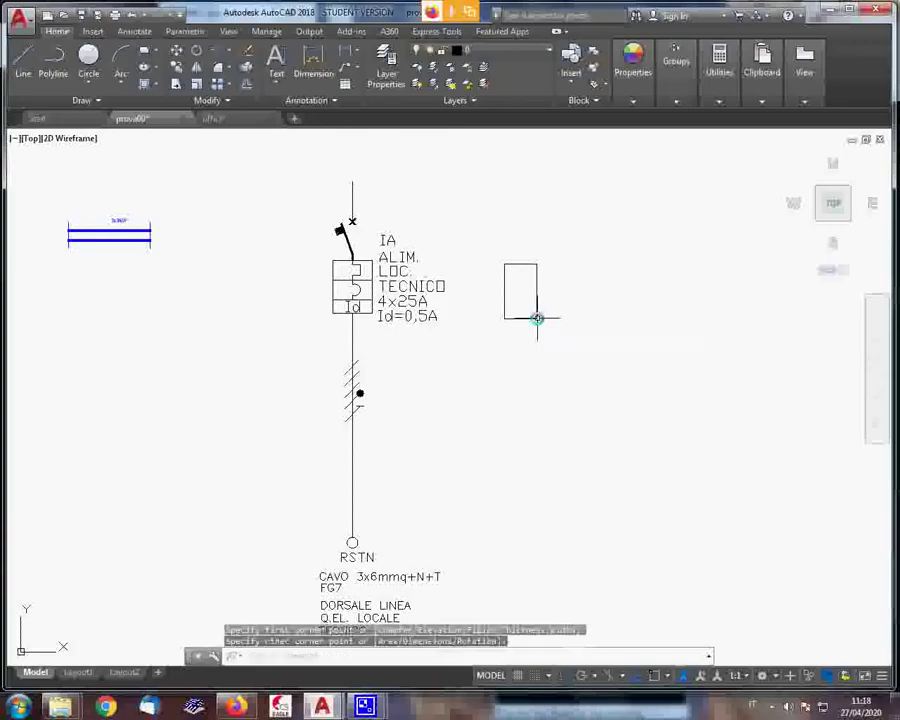
right_click(540, 320)
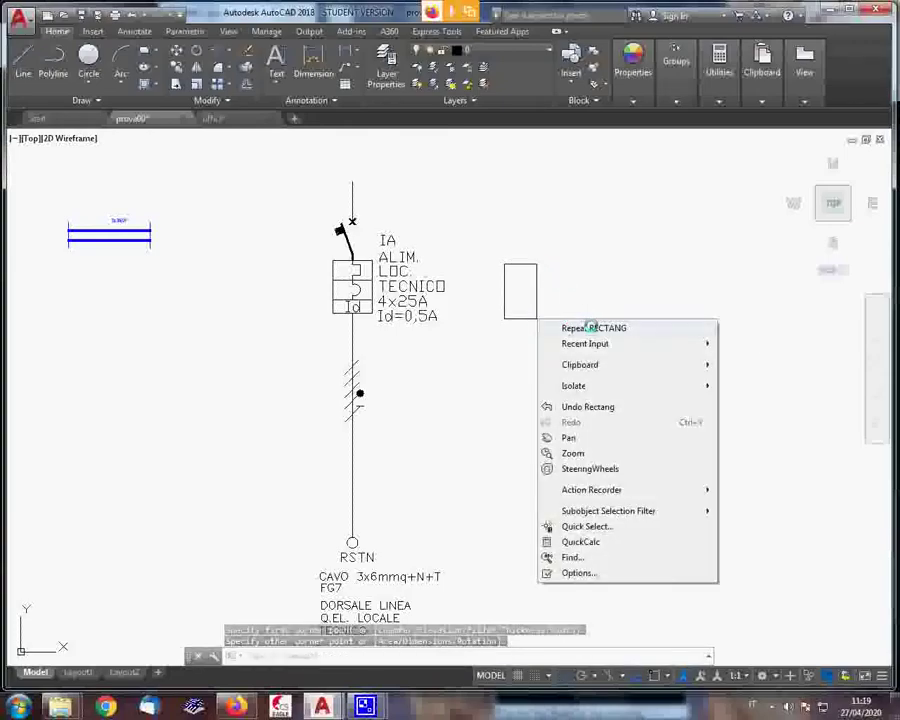
key("Escape")
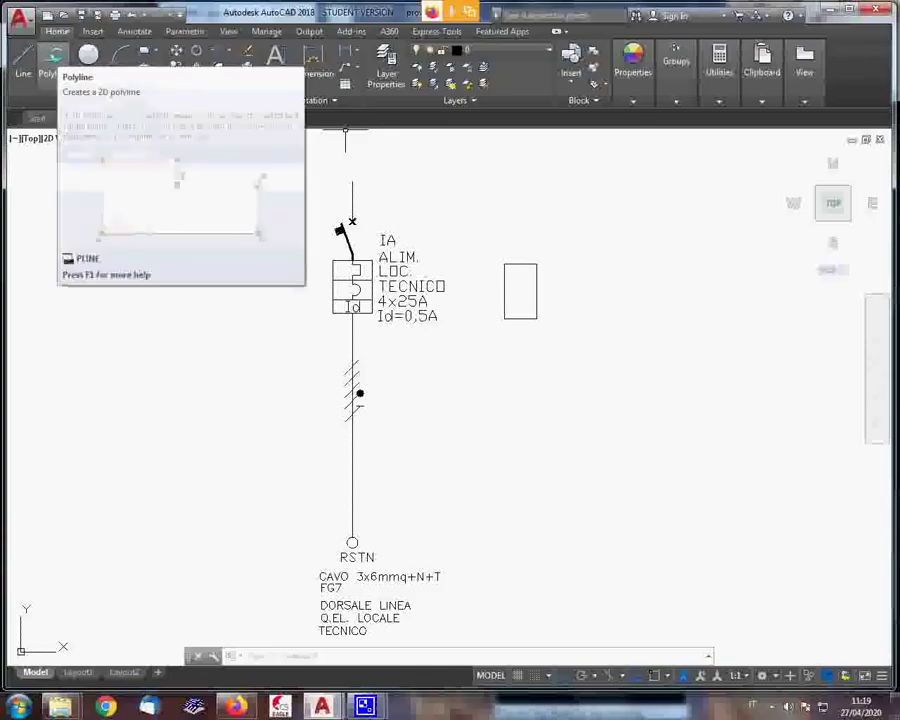
Start a polyline snapped with NEAR onto the new rectangle's left edge
left_click(55, 55)
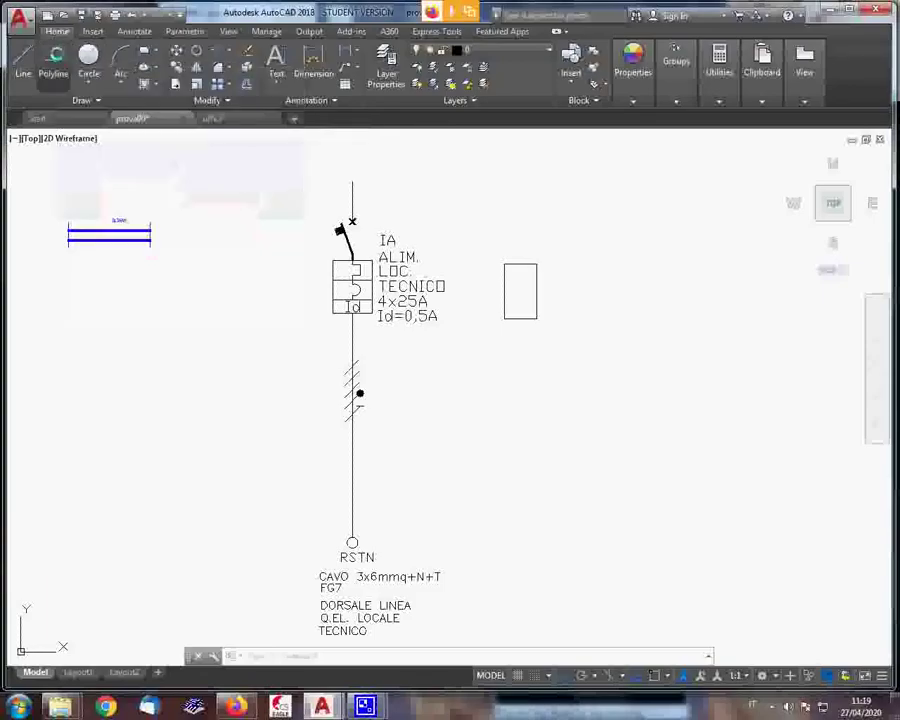
scroll(580, 322, "up", 2)
scroll(580, 323, "up", 2)
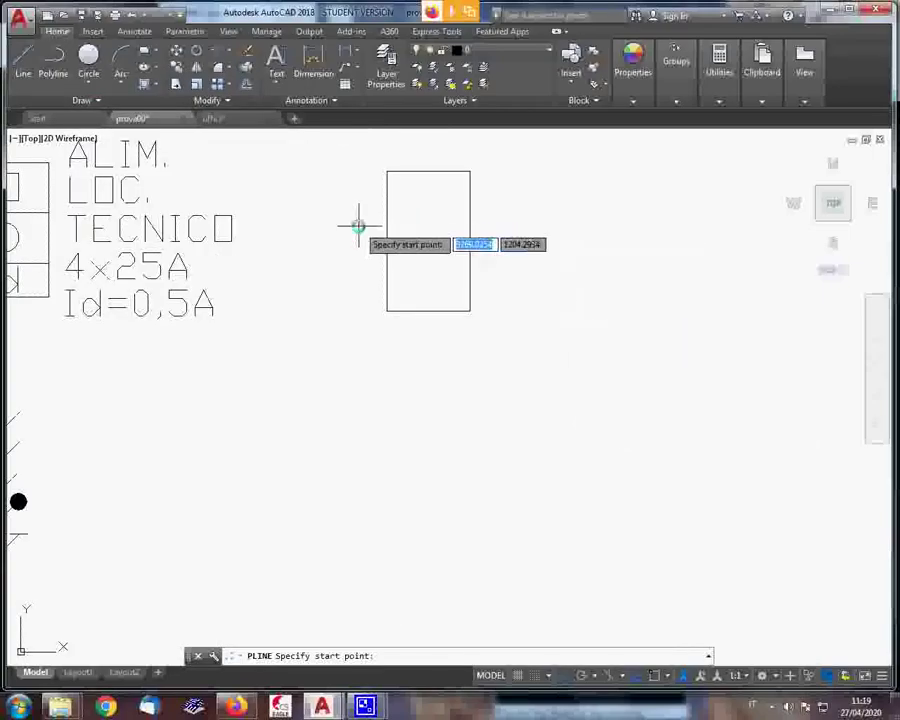
scroll(386, 227, "down", 2)
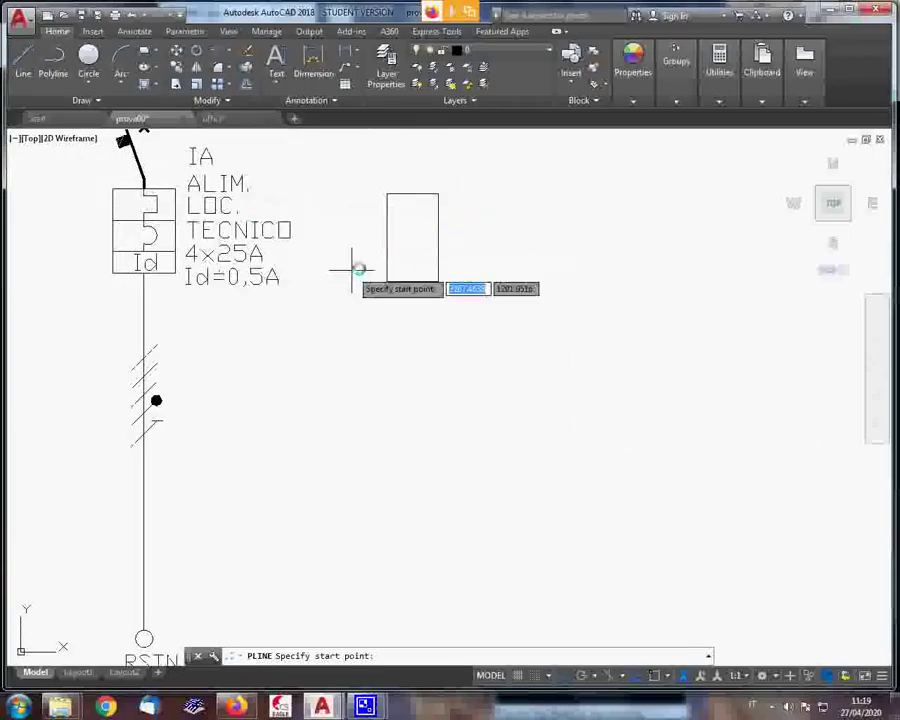
scroll(386, 224, "up", 2)
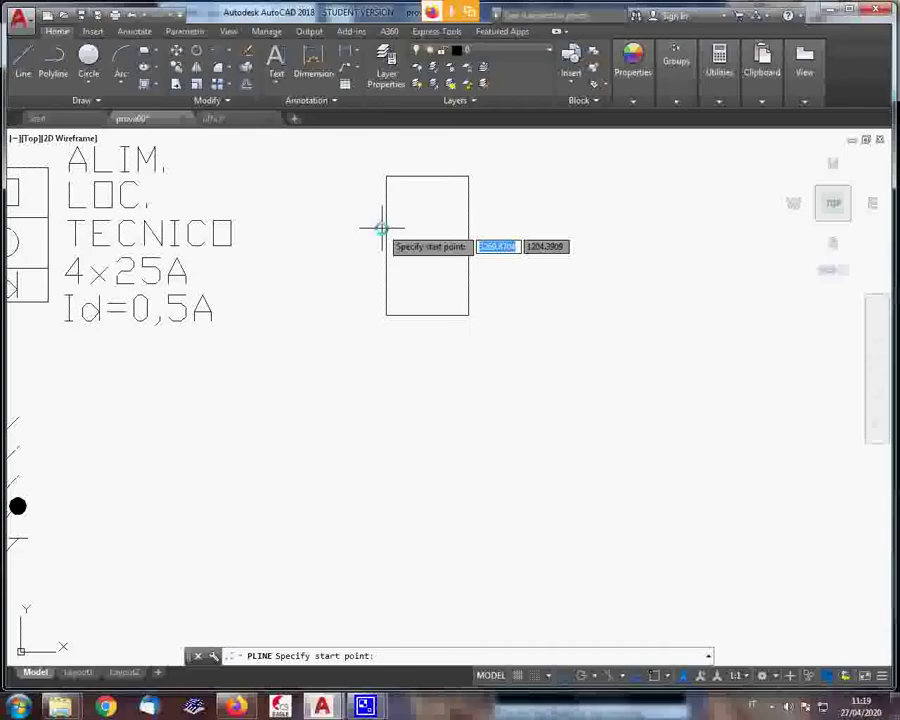
type("NEA")
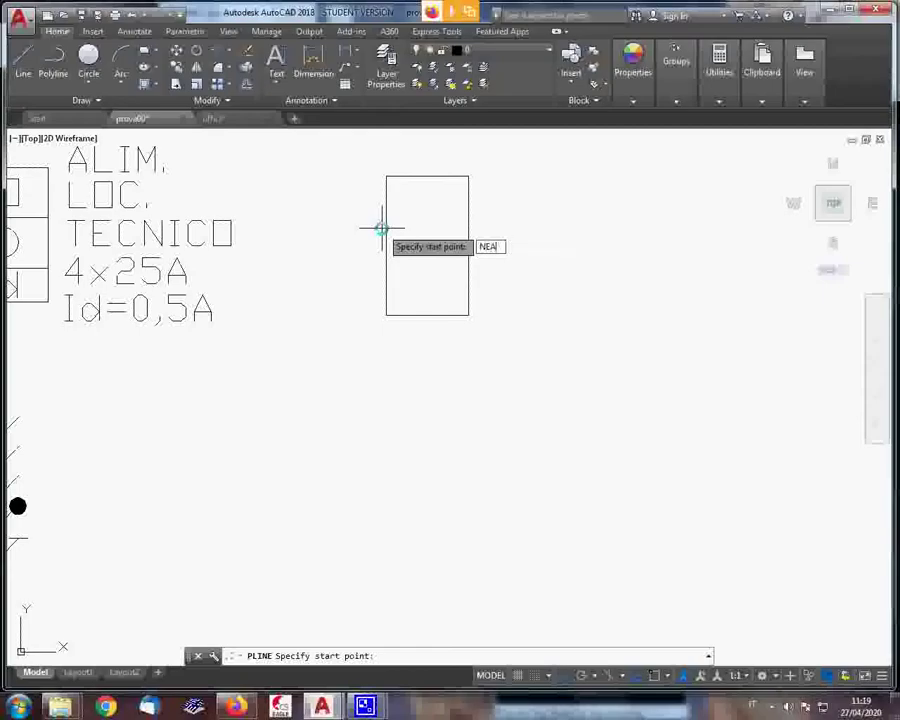
type("R")
key("Return")
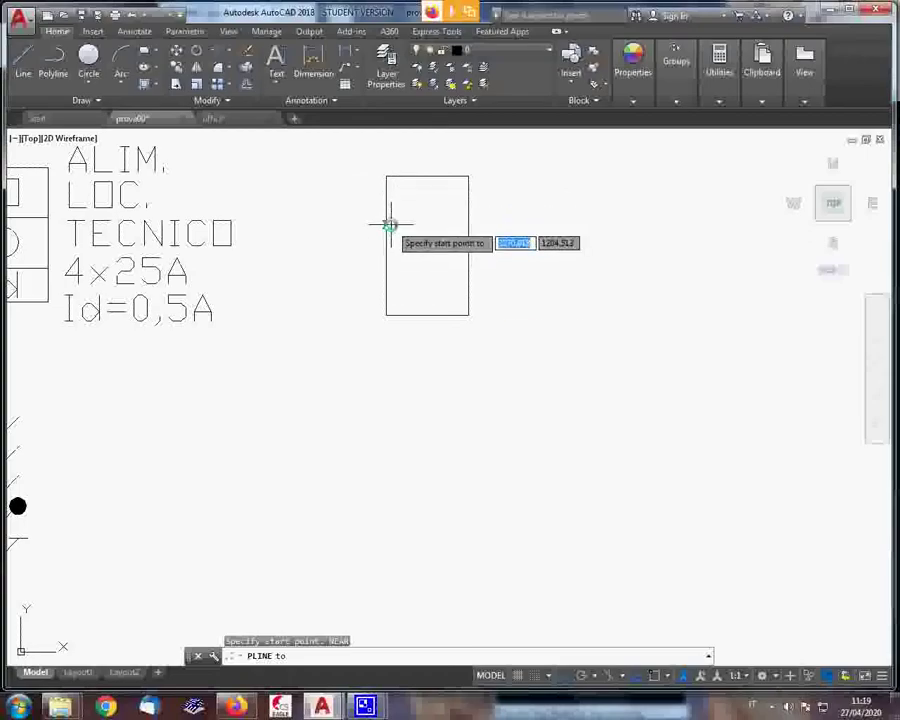
scroll(389, 222, "up", 4)
scroll(395, 222, "up", 2)
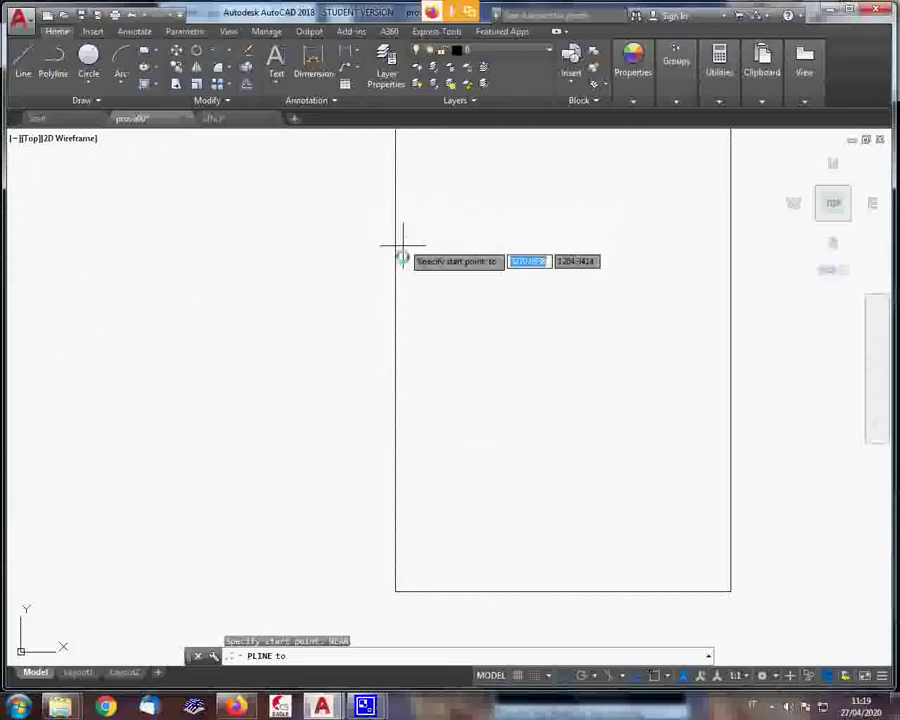
scroll(402, 250, "down", 5)
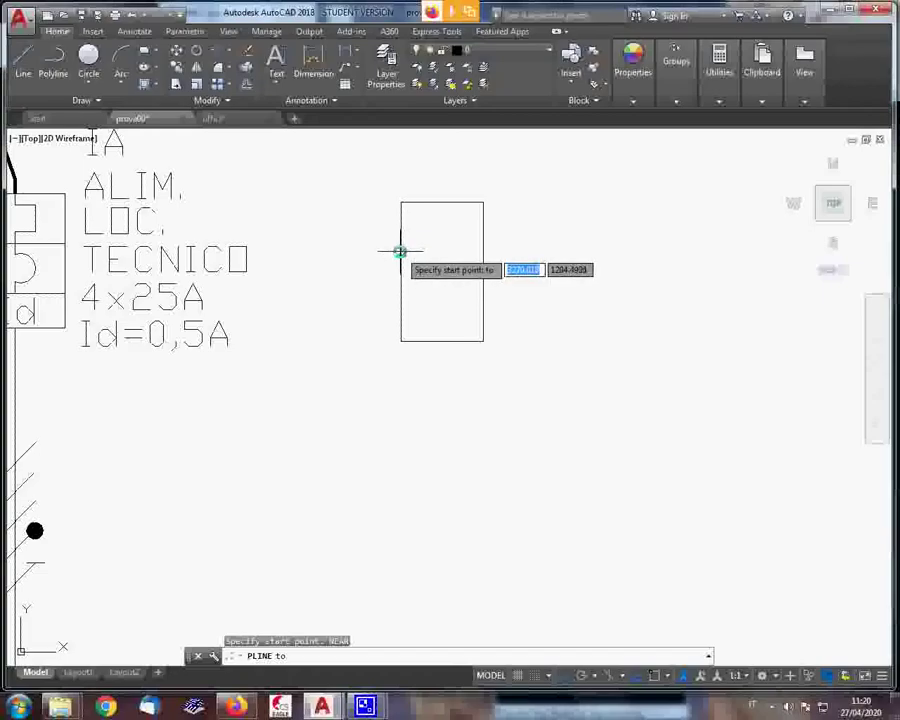
left_click(399, 250)
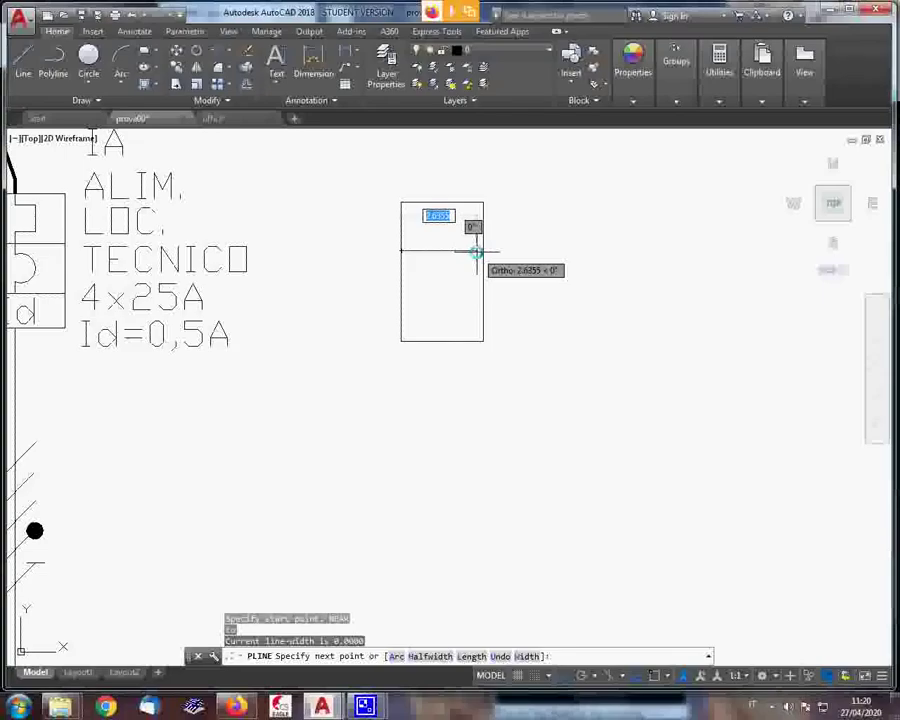
End the polyline perpendicular on the rectangle's right edge using the PER snap
type("PERPEN")
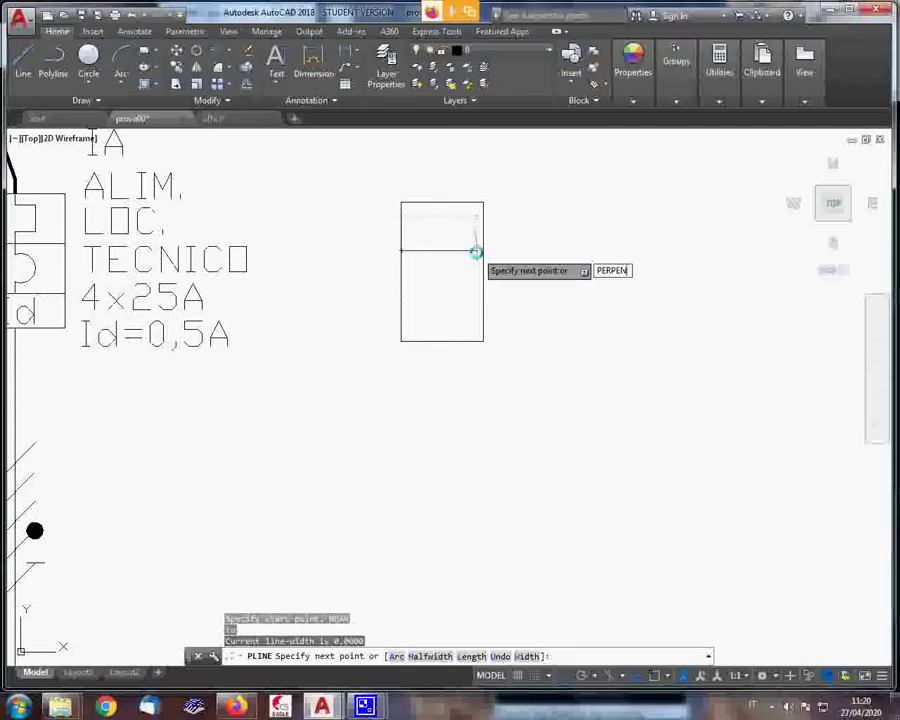
key("Return")
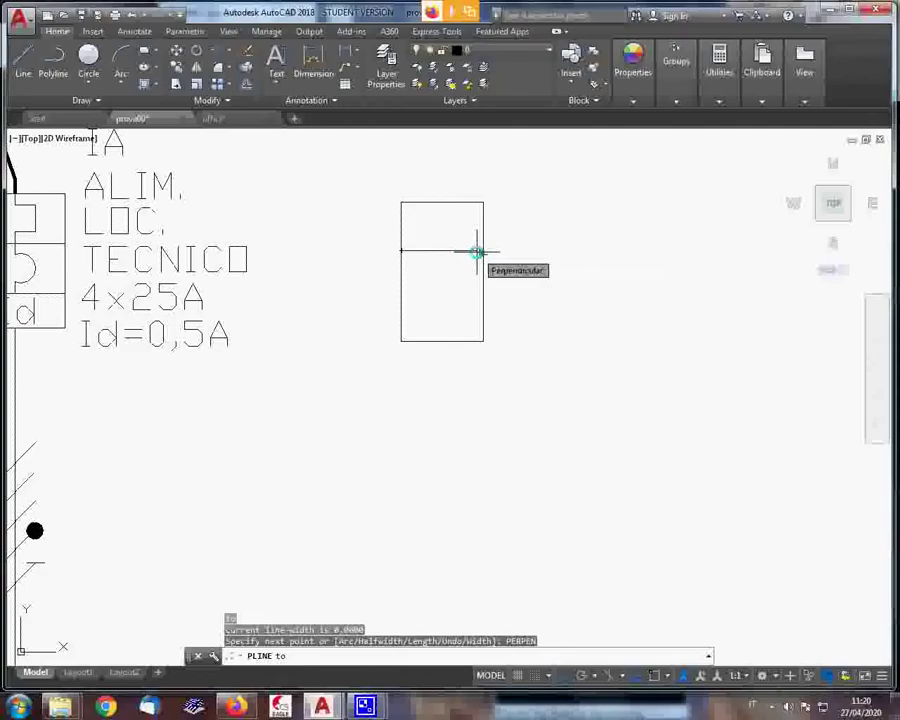
scroll(477, 251, "up", 4)
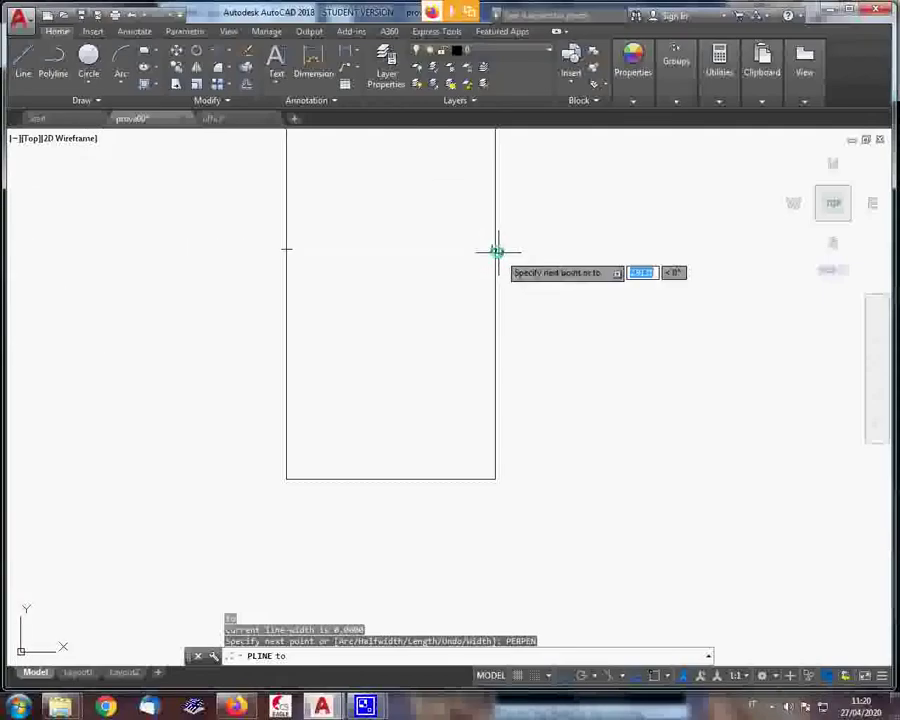
left_click(497, 252)
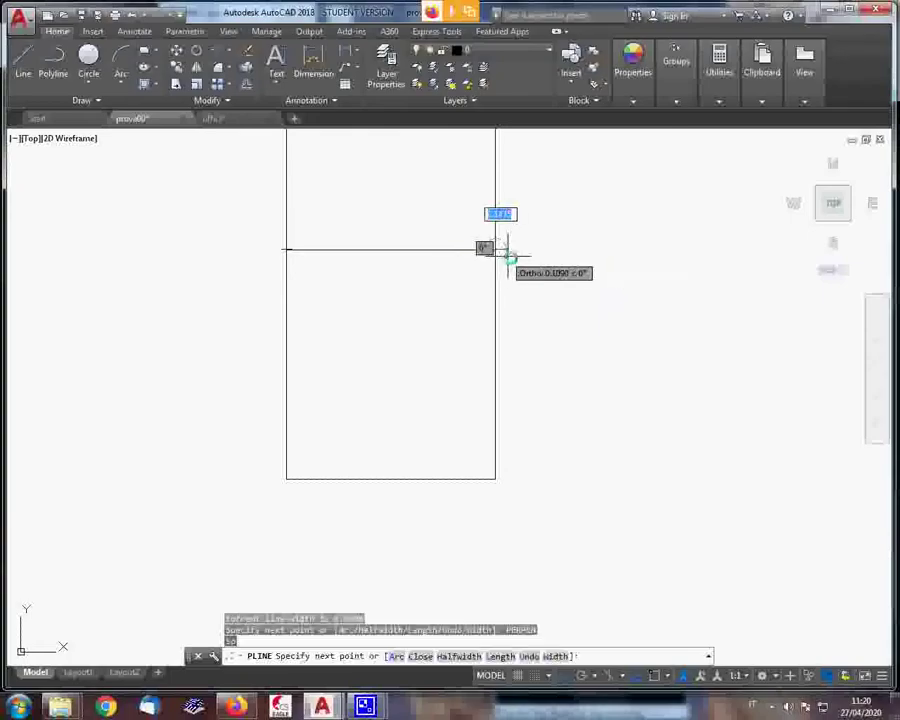
key("Escape")
Copy the horizontal divider straight down with Ortho on to create a third compartment
scroll(537, 280, "down", 5)
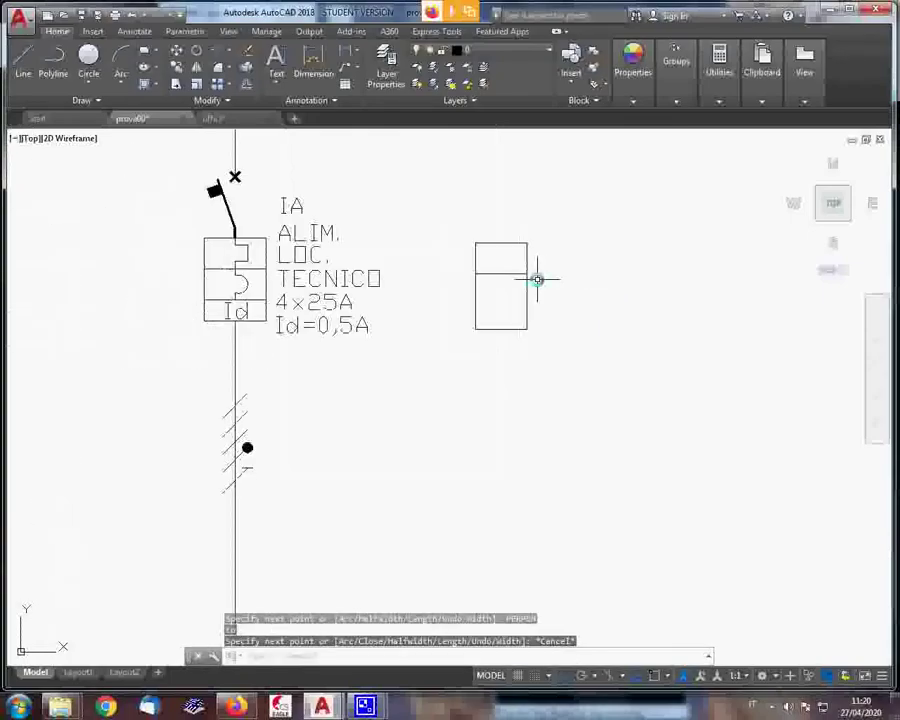
scroll(520, 312, "up", 2)
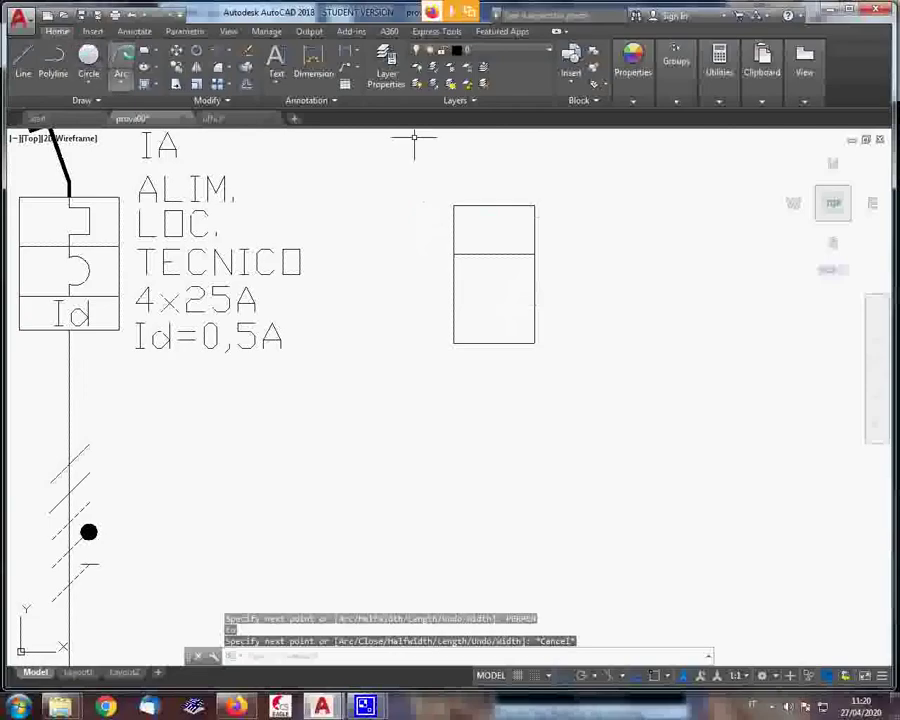
type("co")
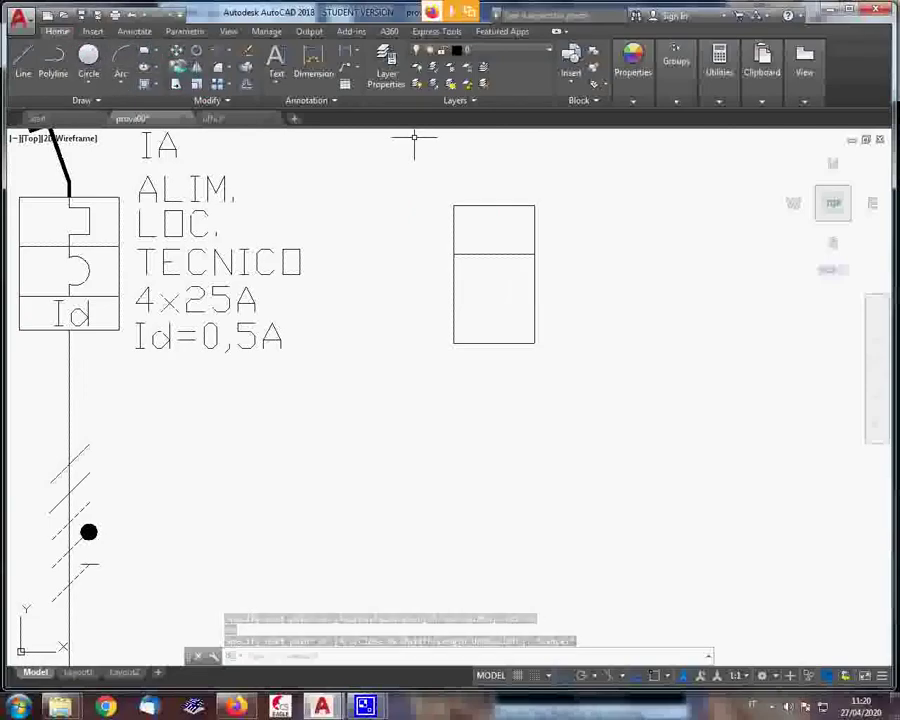
key("Return")
left_click(472, 253)
key("Return")
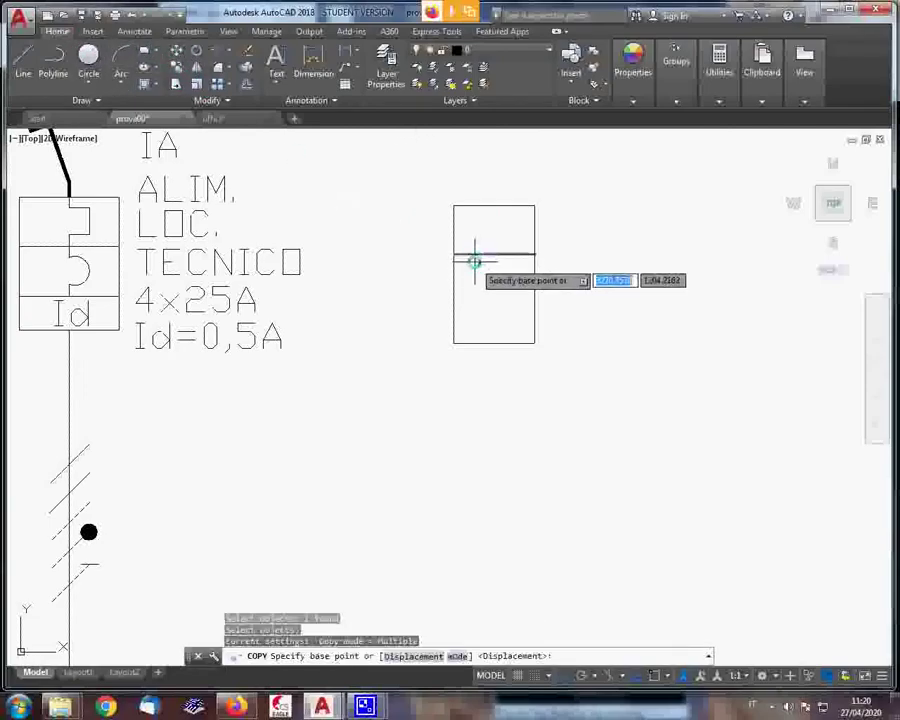
left_click(472, 255)
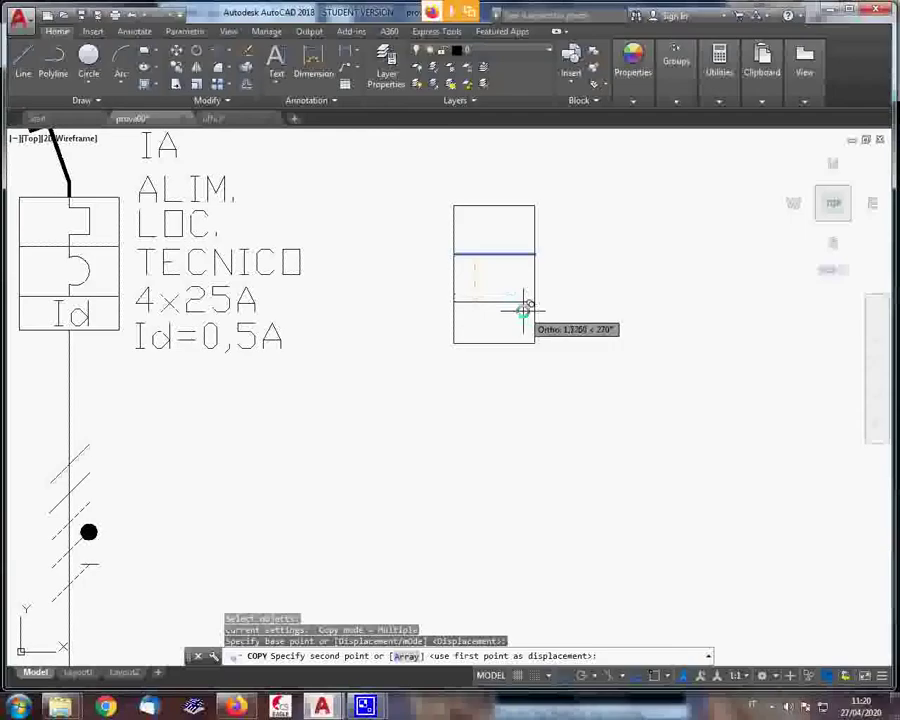
key("F8")
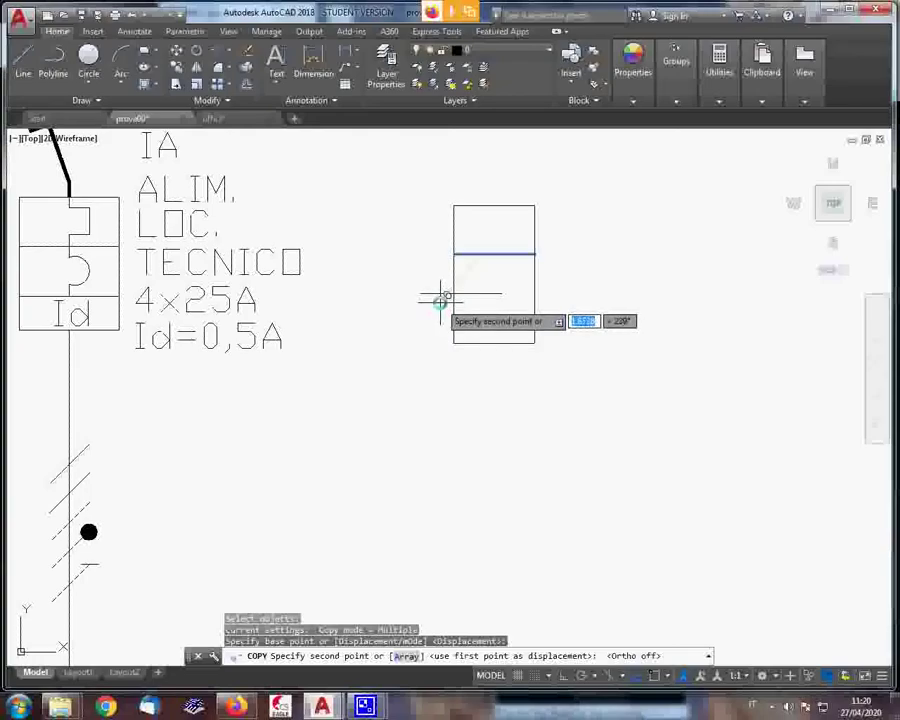
key("F8")
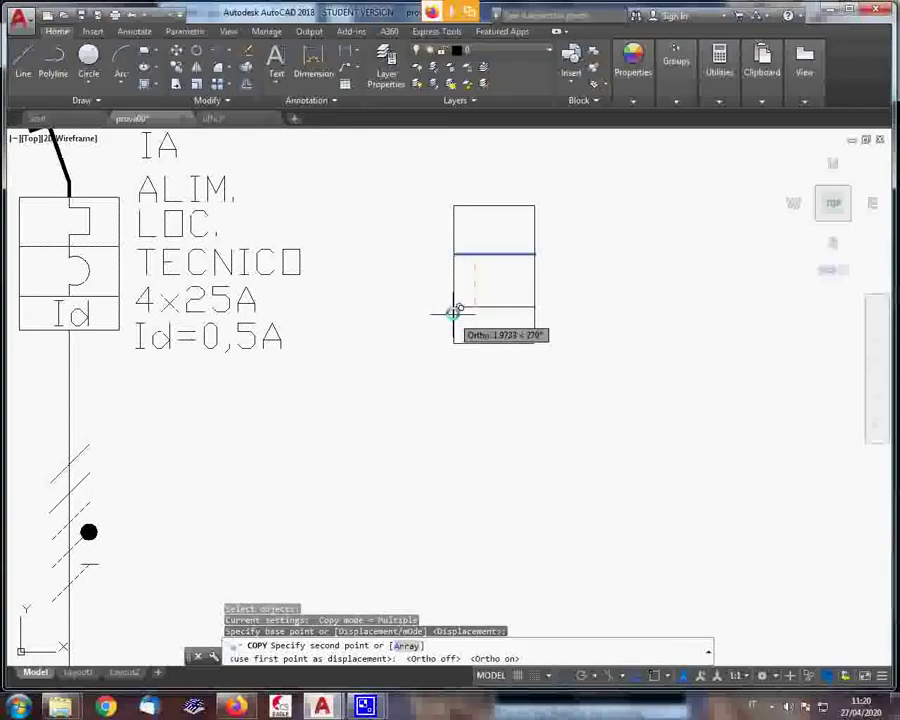
left_click(455, 304)
right_click(453, 306)
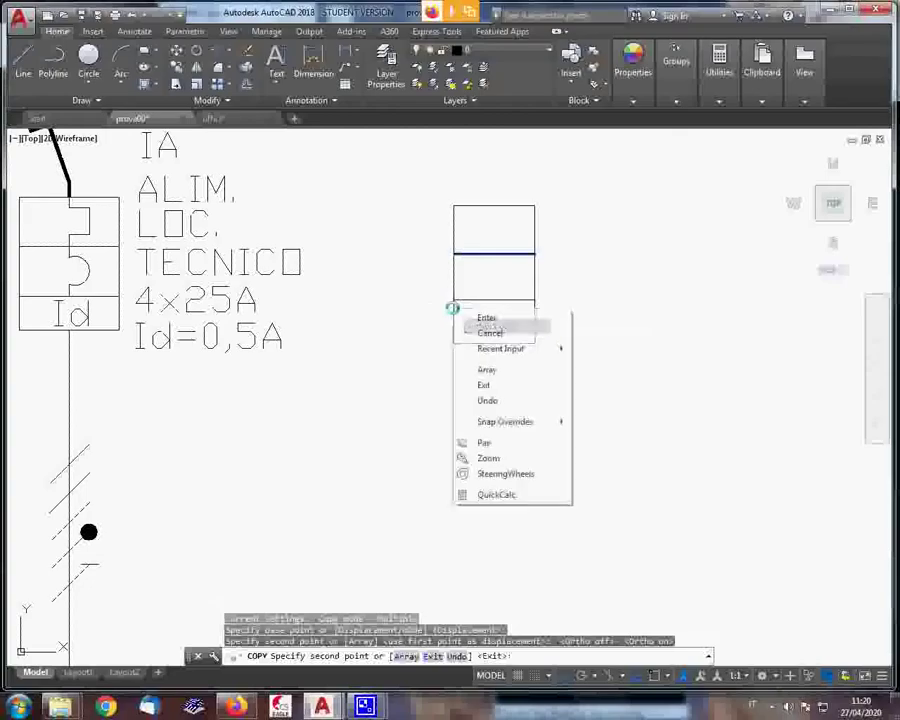
left_click(487, 317)
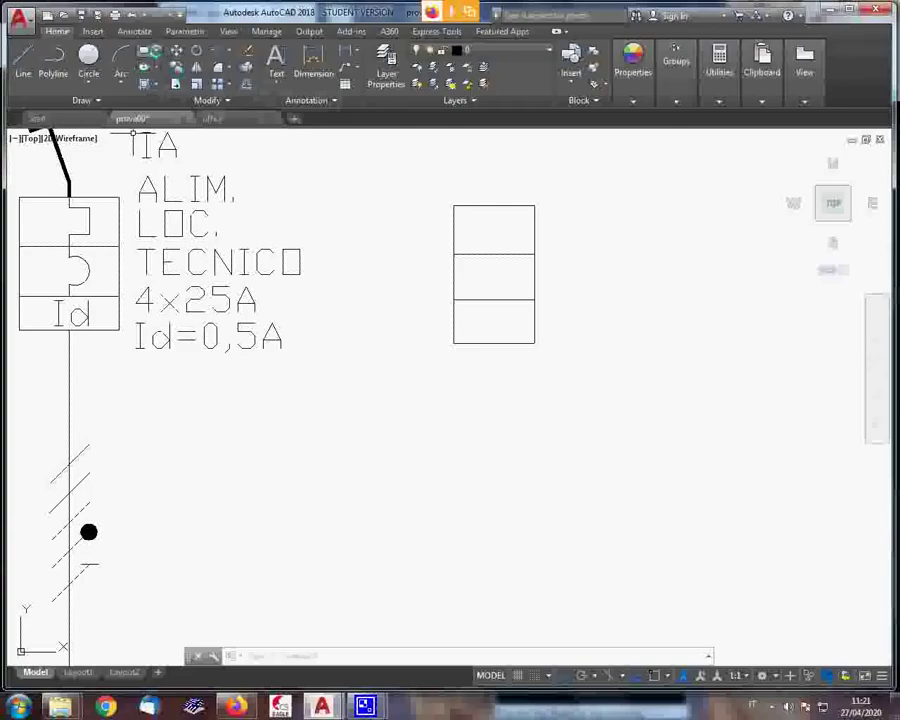
Draw a small rectangle by two opposite corners inside the box's top section
left_click(150, 50)
left_click(120, 52)
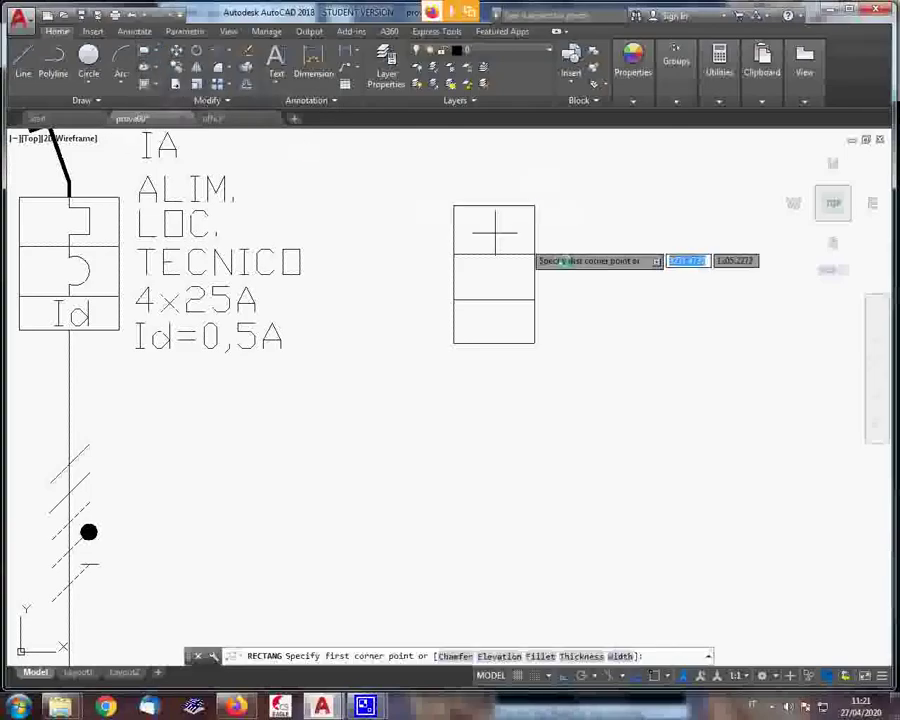
scroll(528, 248, "up", 4)
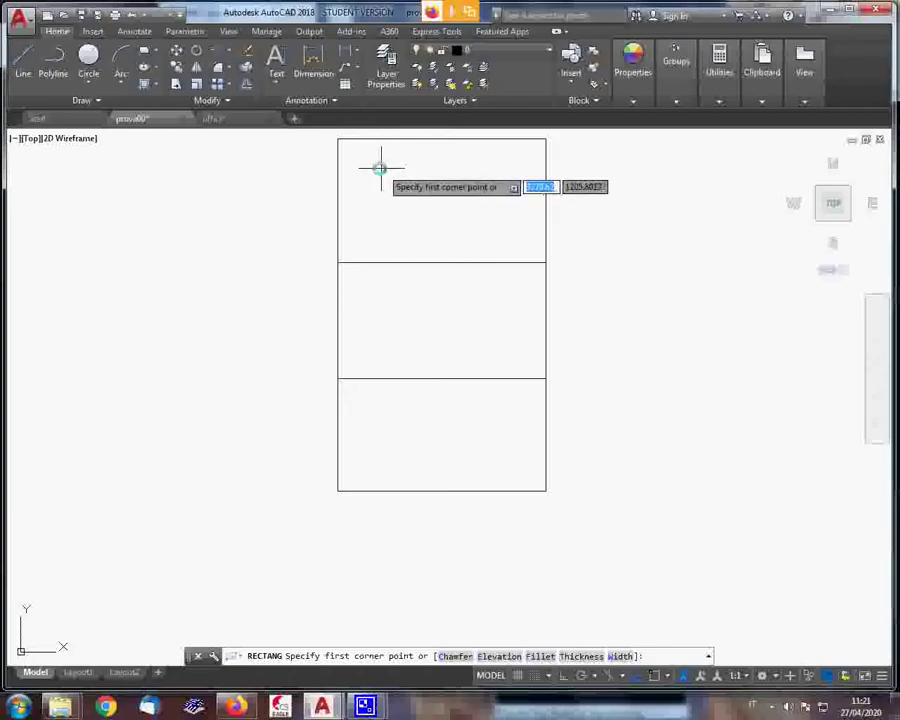
left_click(373, 165)
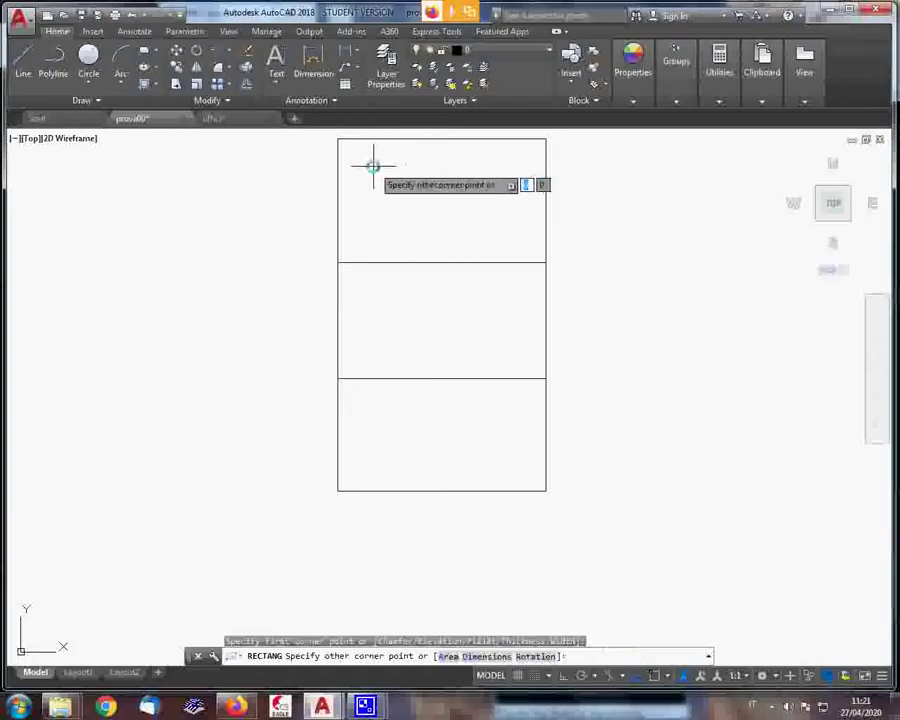
left_click(509, 235)
right_click(510, 237)
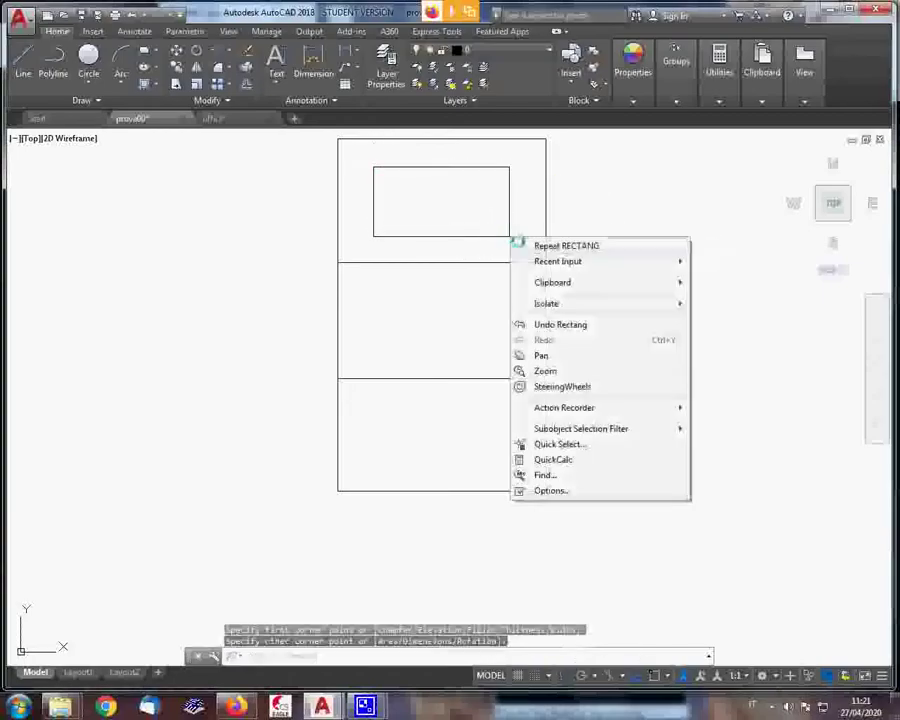
left_click(540, 245)
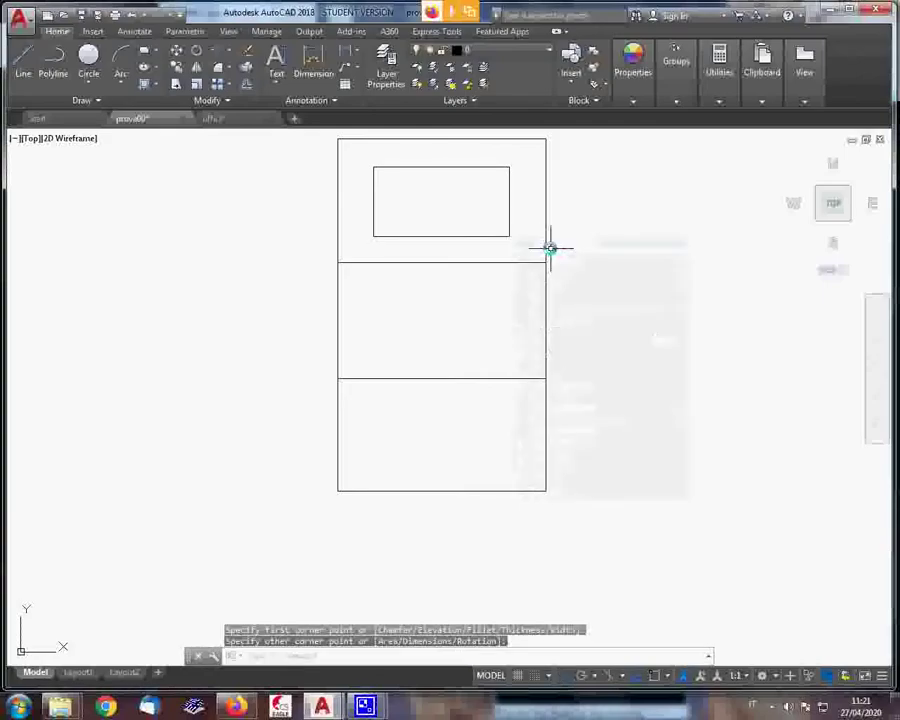
scroll(535, 250, "down", 4)
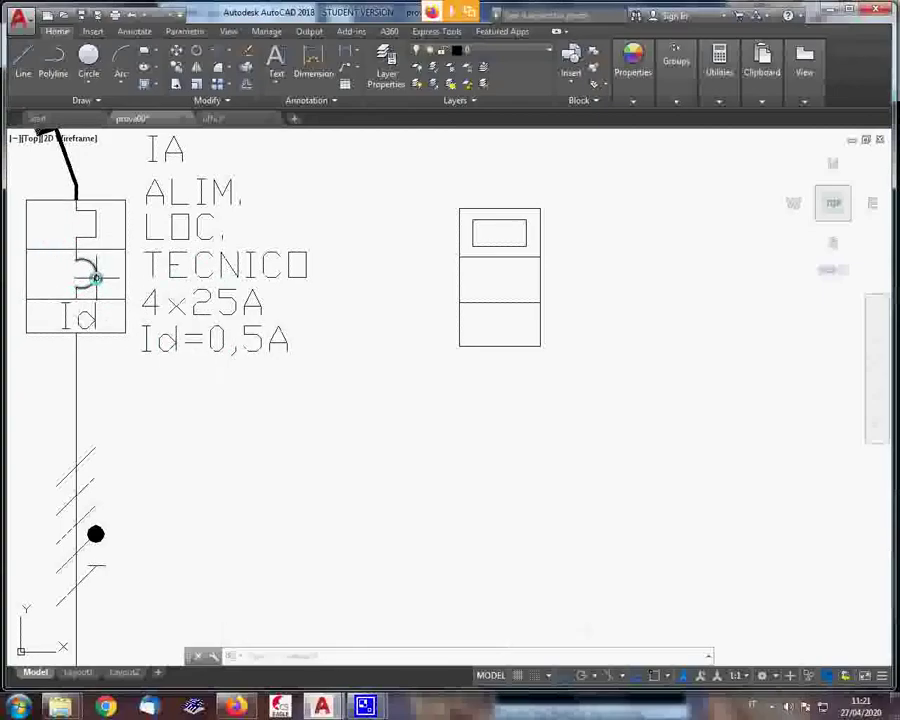
Draw a centre-radius circle in the box's middle section, below the small rectangle
left_click(88, 60)
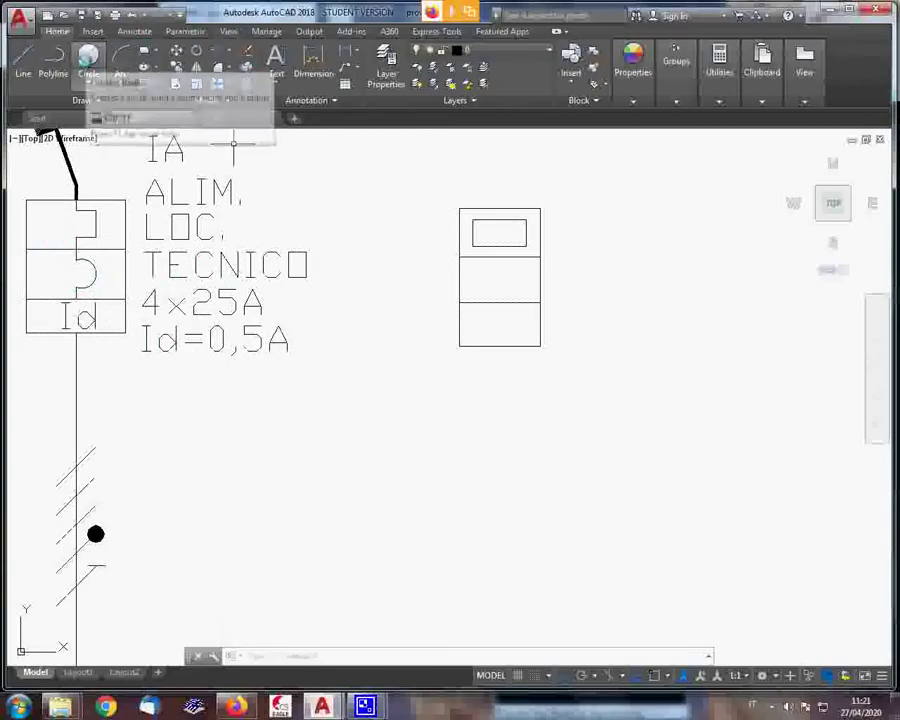
left_click(88, 60)
scroll(495, 281, "up", 2)
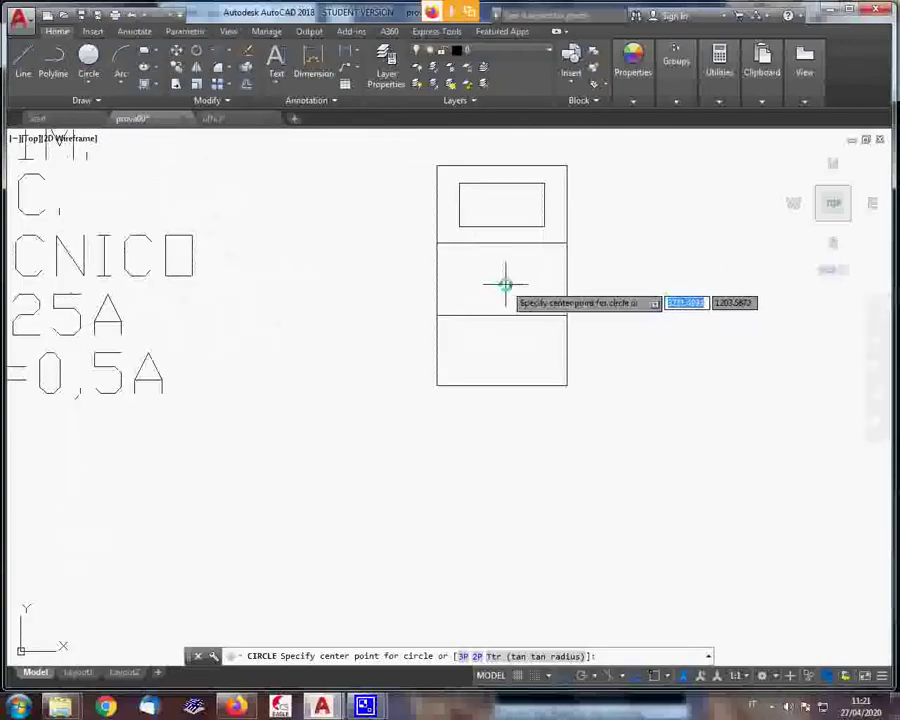
left_click(498, 272)
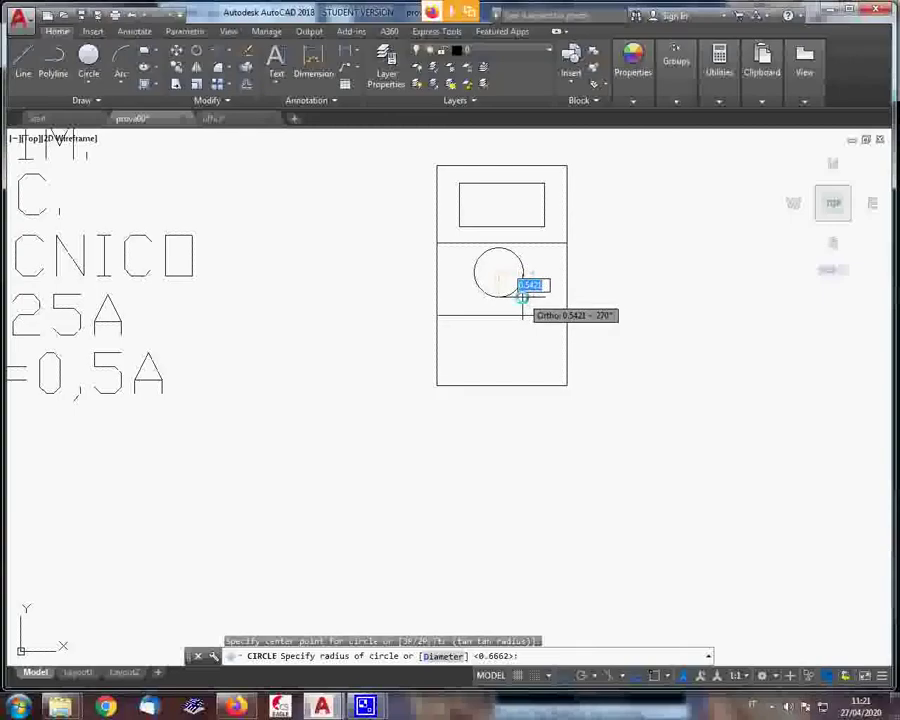
left_click(522, 298)
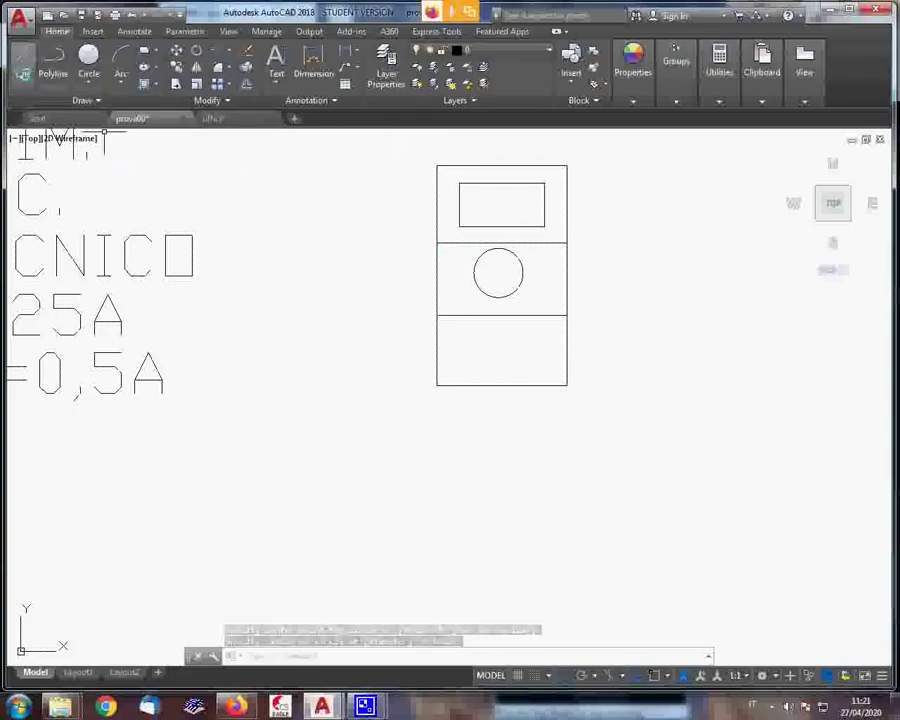
Draw a line from the box's top-edge midpoint, via the M snap, to a point below the box
left_click(22, 60)
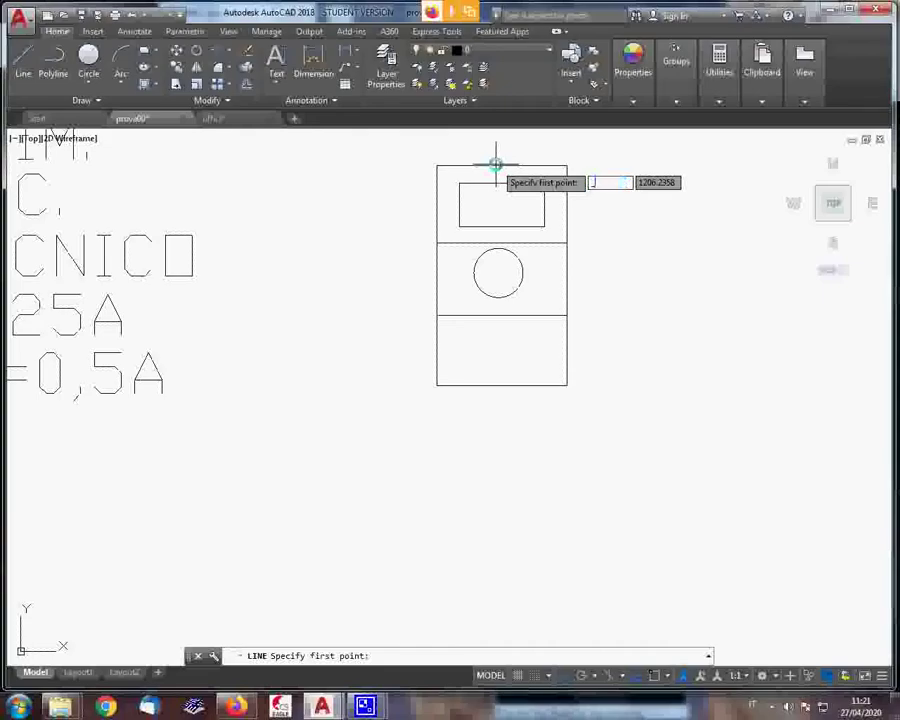
type("MIDPOINT")
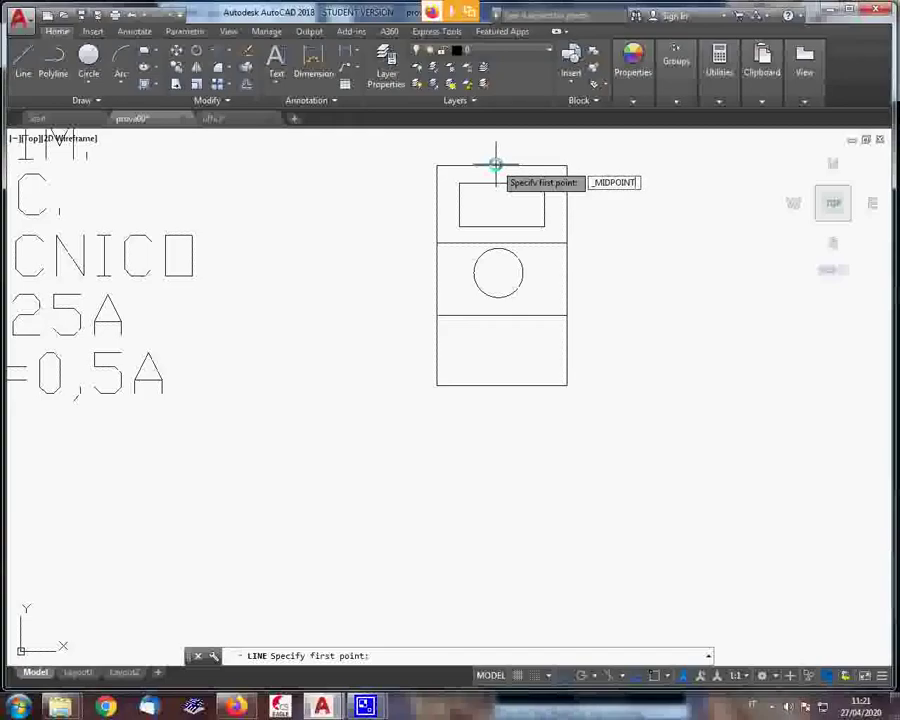
key("Return")
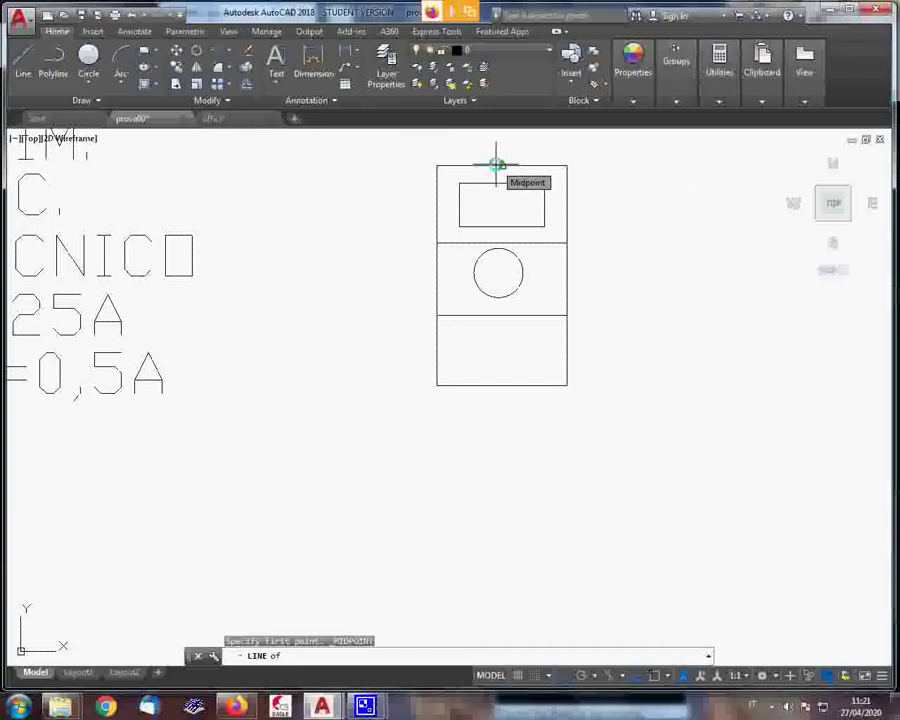
left_click(497, 163)
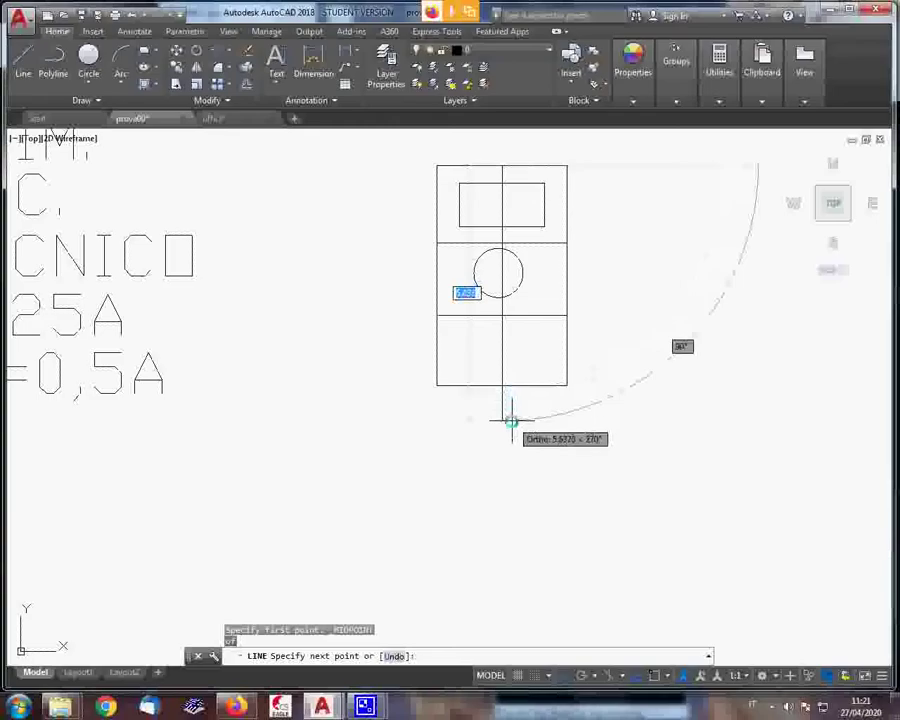
left_click(511, 408)
right_click(513, 422)
left_click(541, 431)
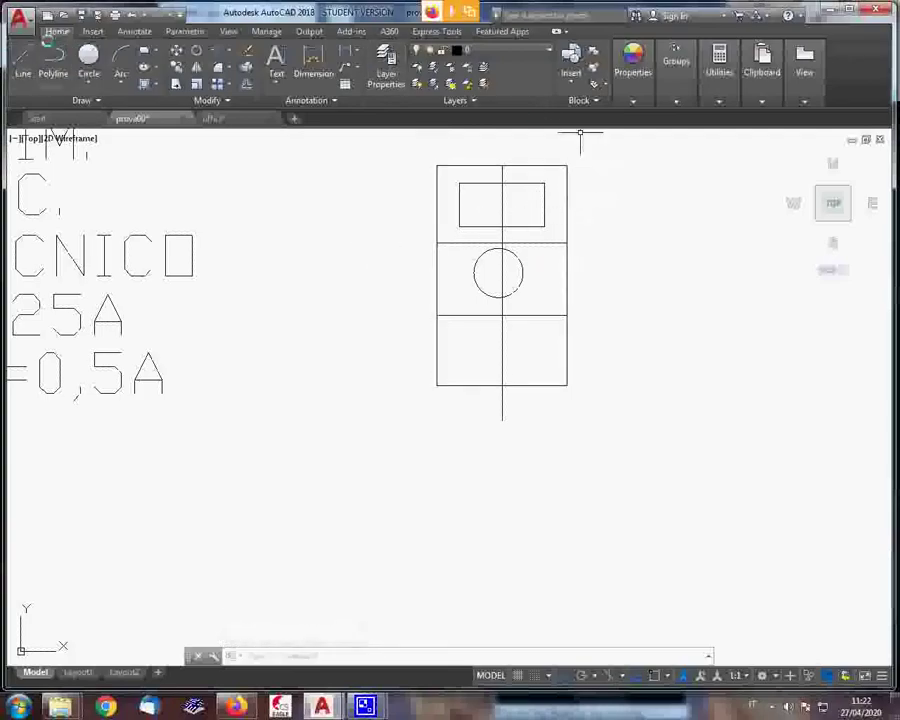
type("m")
key("Return")
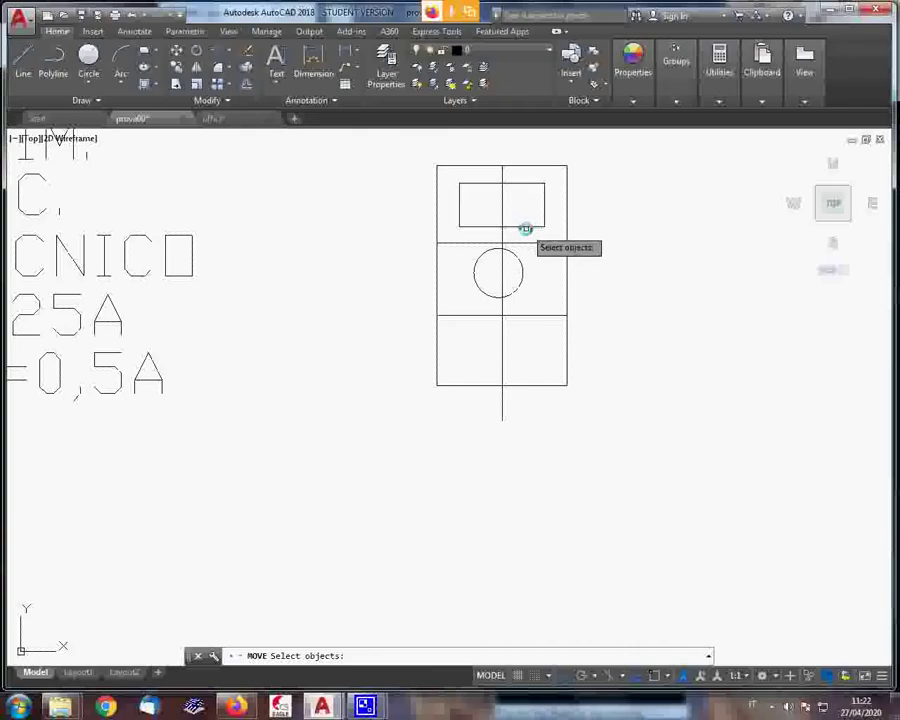
Move the small rectangle by its top midpoint onto the vertical centre line
left_click(525, 228)
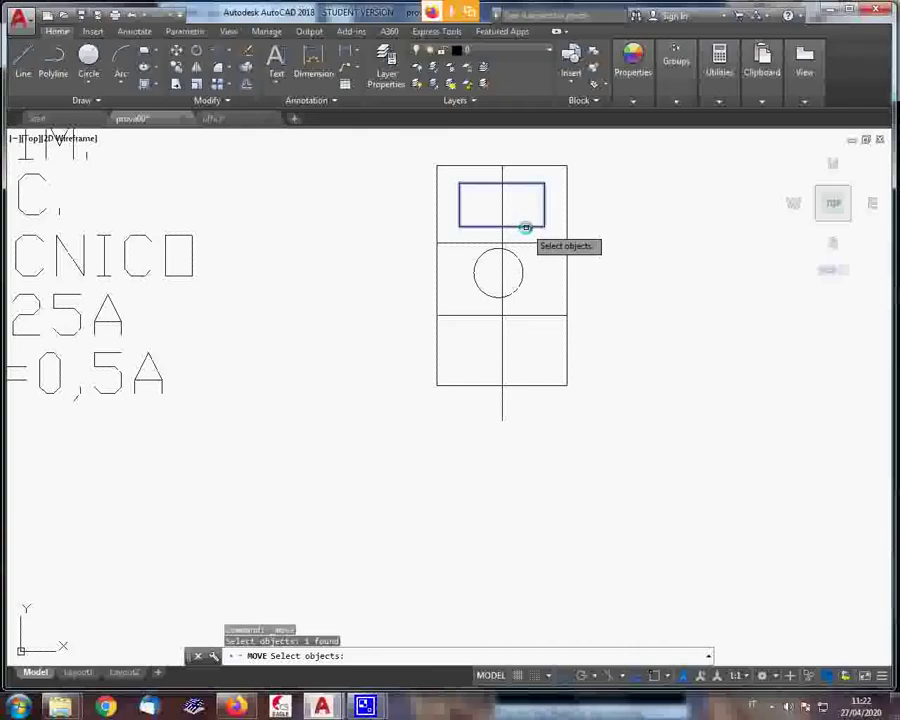
key("Return")
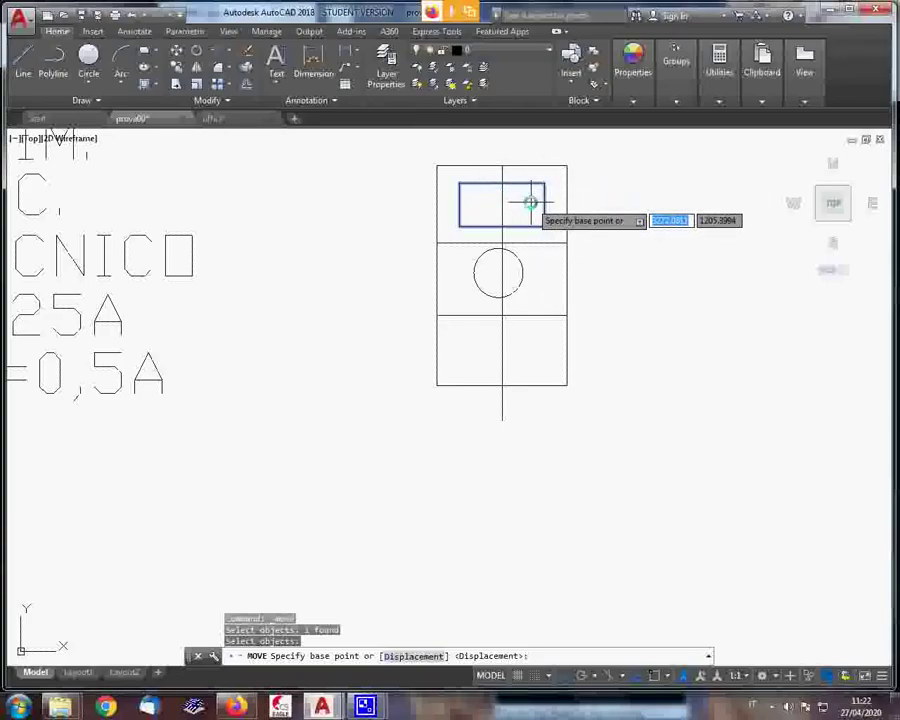
type("m")
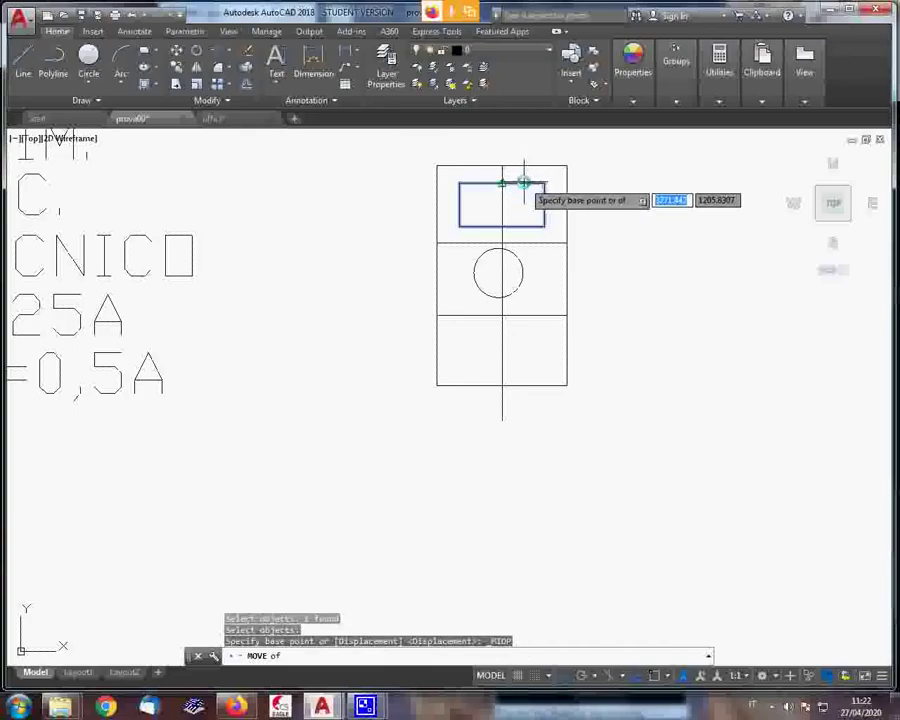
left_click(523, 183)
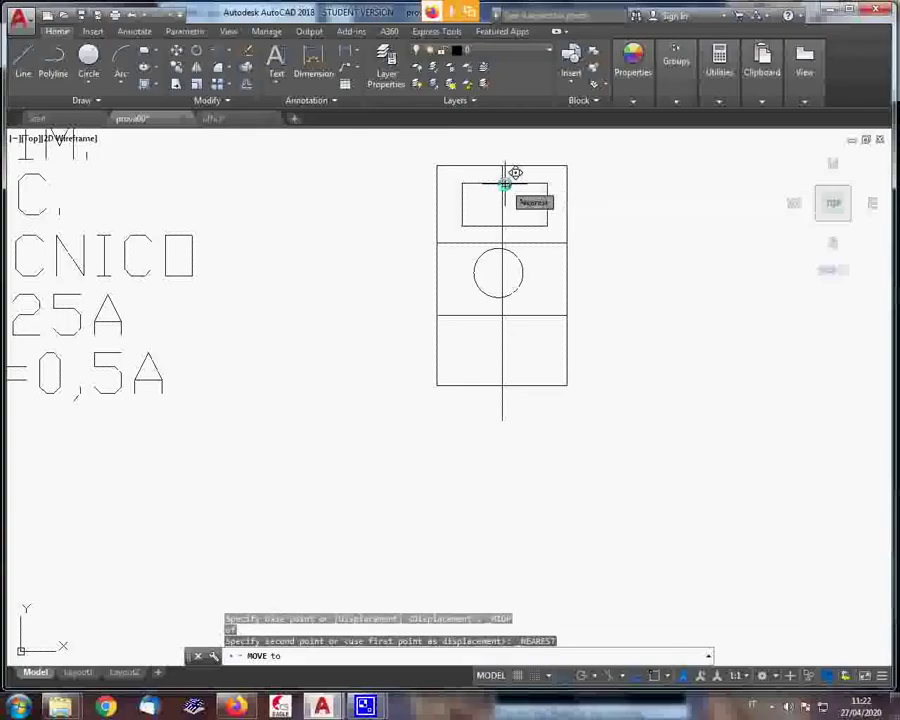
scroll(500, 184, "up", 4)
scroll(500, 186, "up", 4)
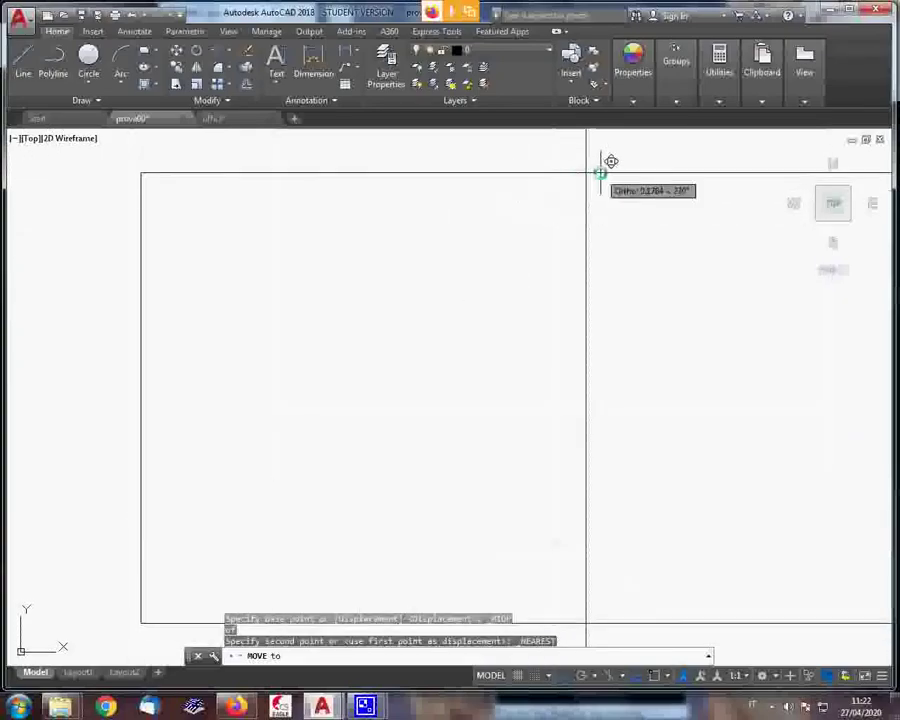
scroll(600, 173, "down", 4)
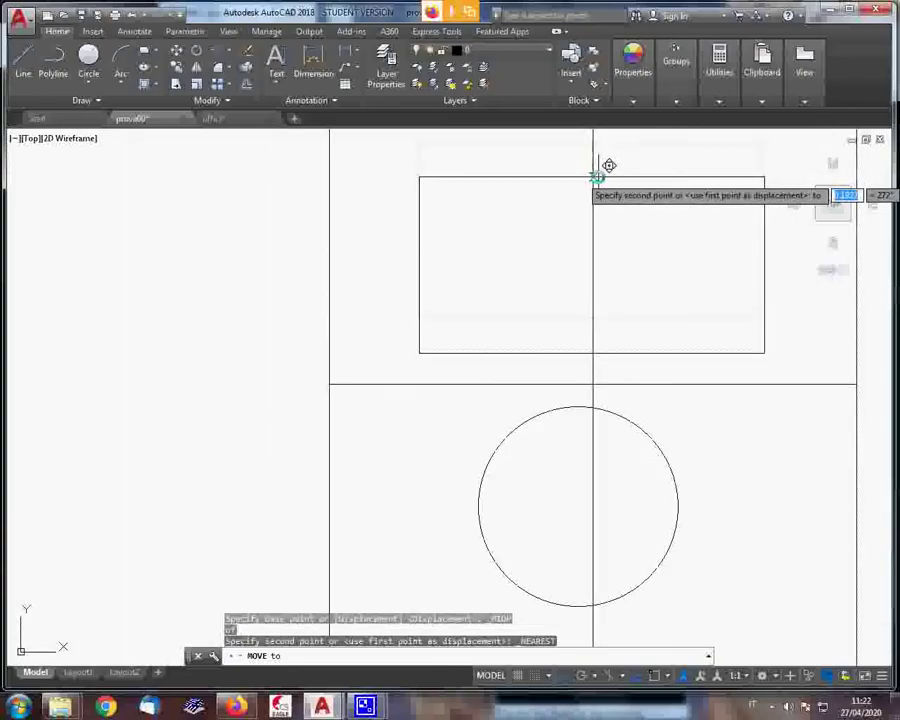
scroll(600, 170, "down", 4)
scroll(600, 166, "down", 2)
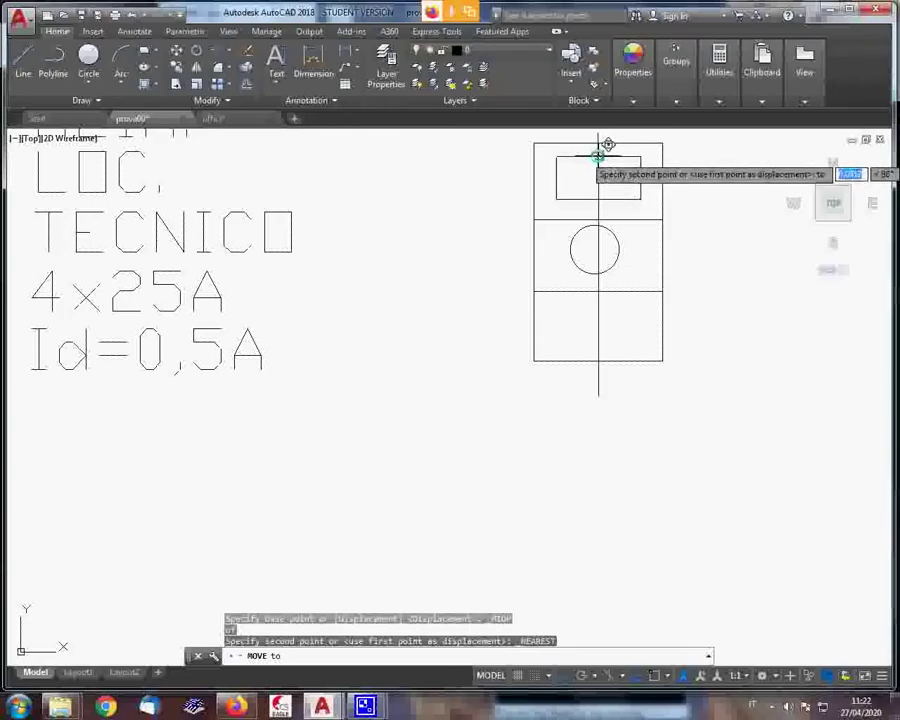
left_click(597, 155)
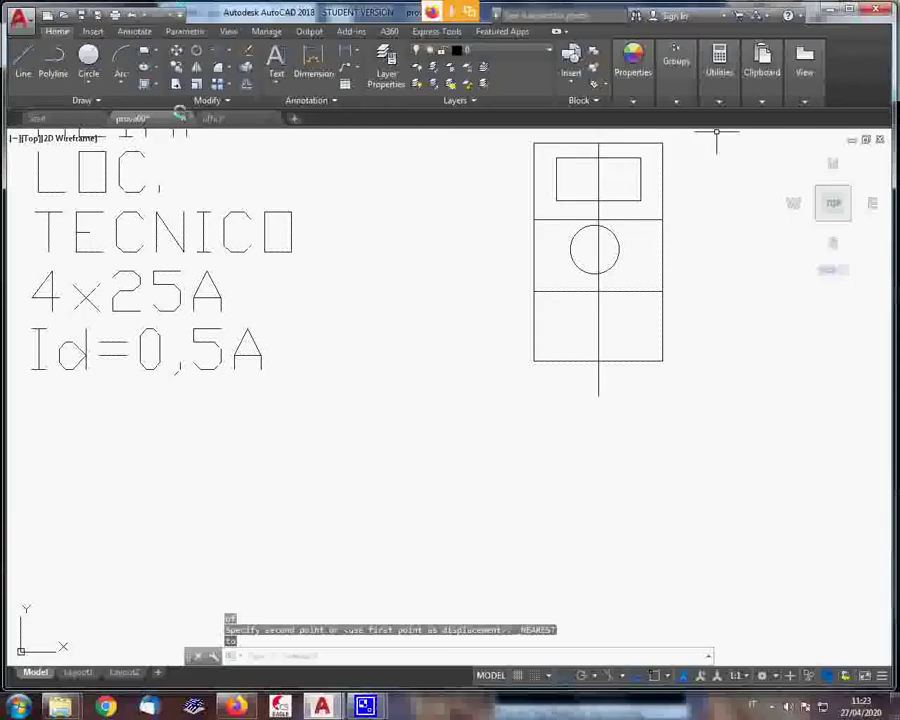
Select the circle for moving and snap the base point to its centre
key("Return")
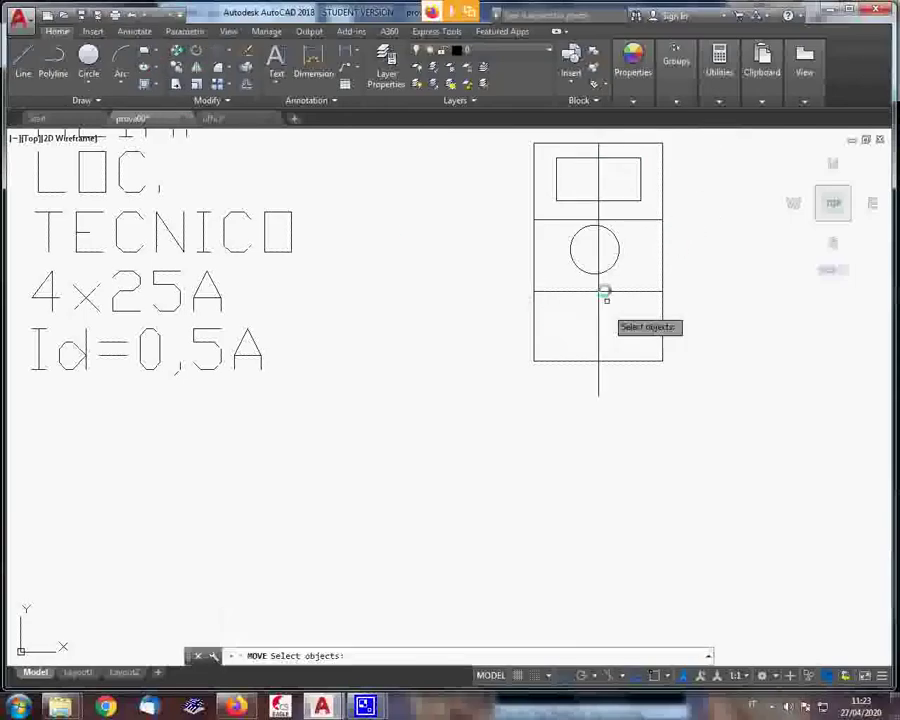
left_click(615, 263)
key("Return")
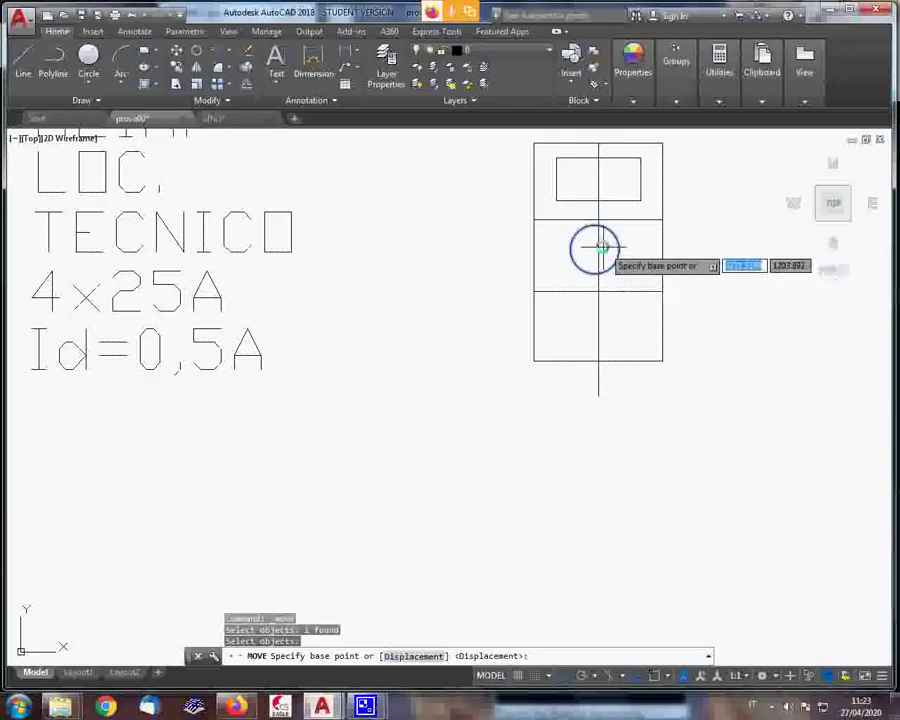
scroll(586, 238, "up", 3)
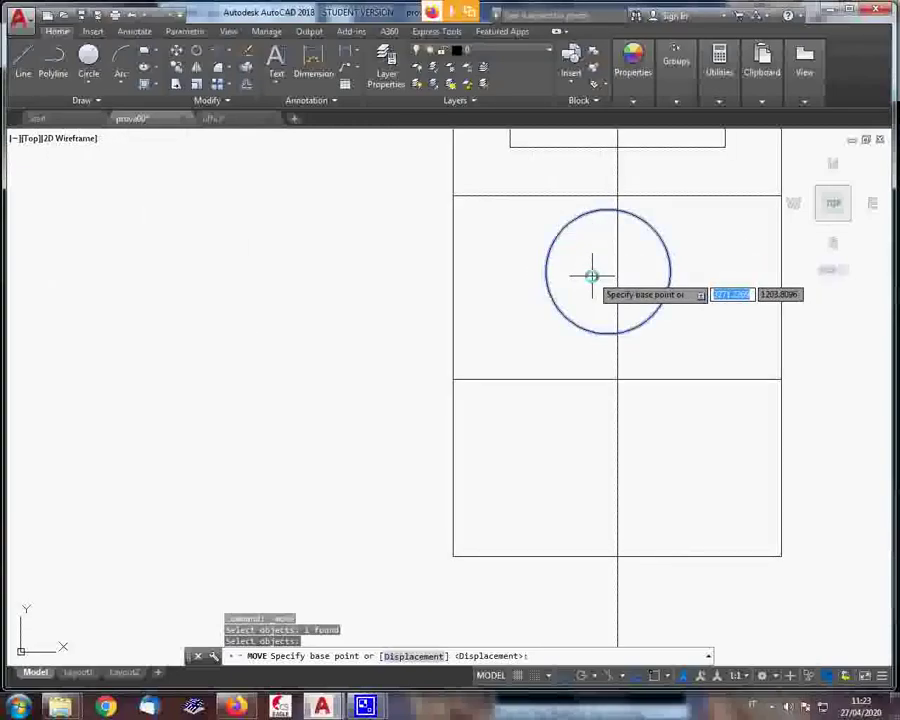
type("c")
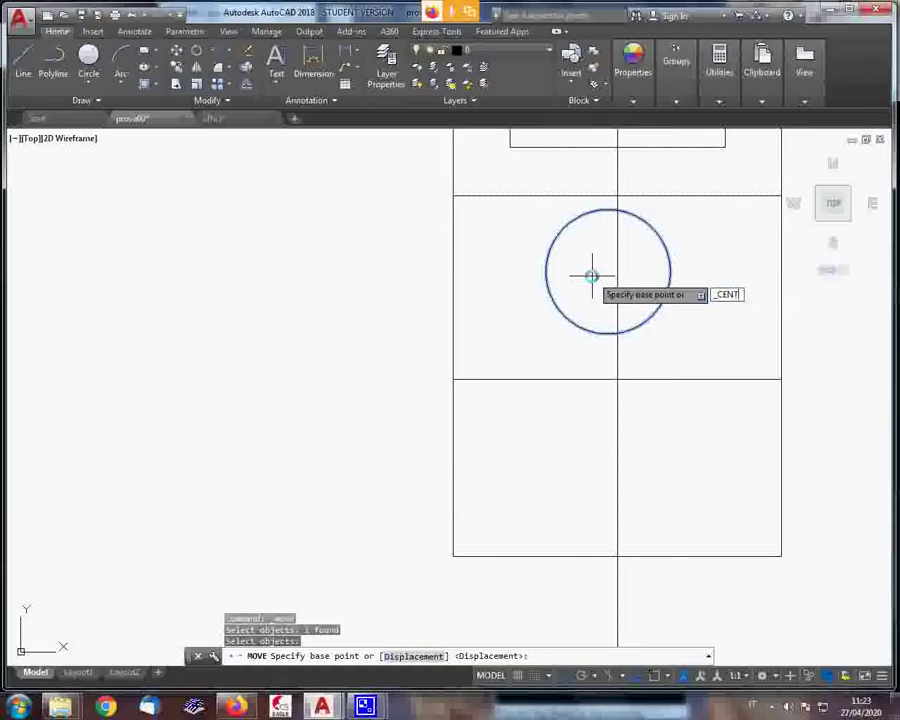
key("Return")
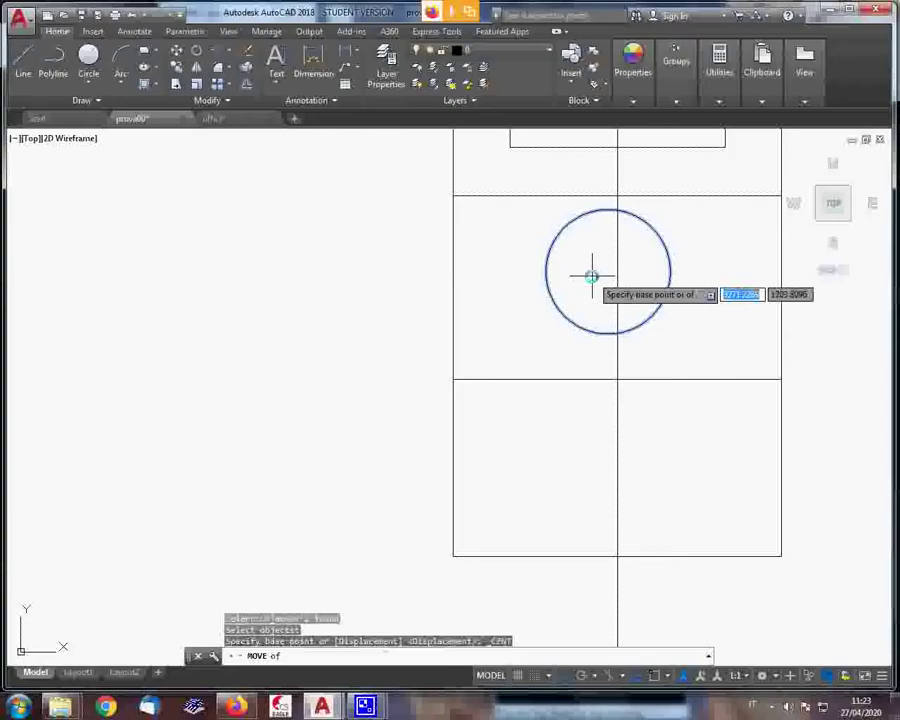
scroll(609, 278, "up", 5)
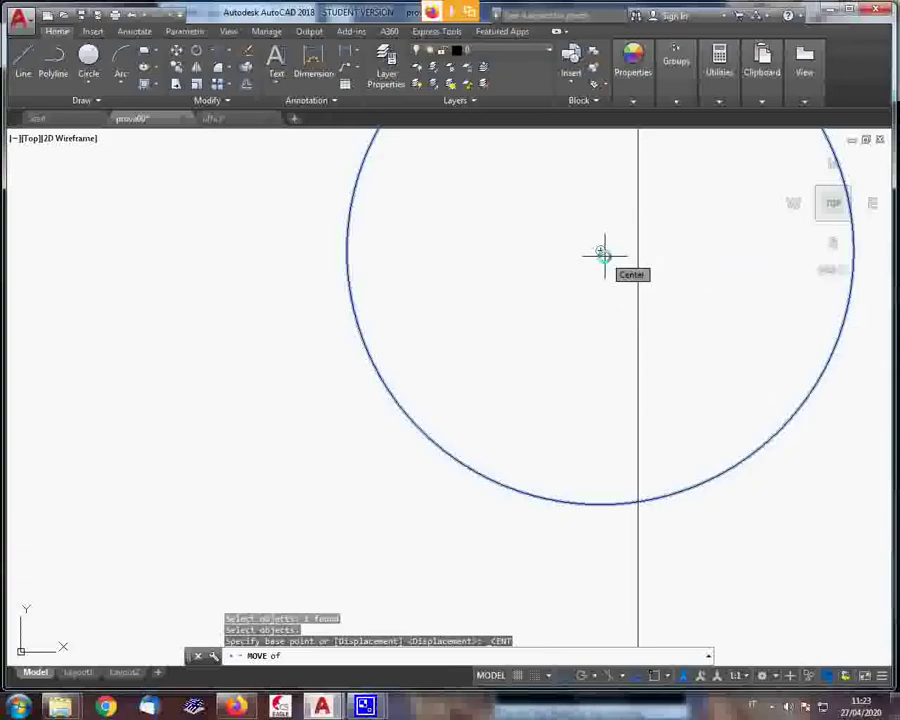
scroll(603, 255, "up", 1)
scroll(601, 254, "down", 1)
scroll(601, 254, "down", 1)
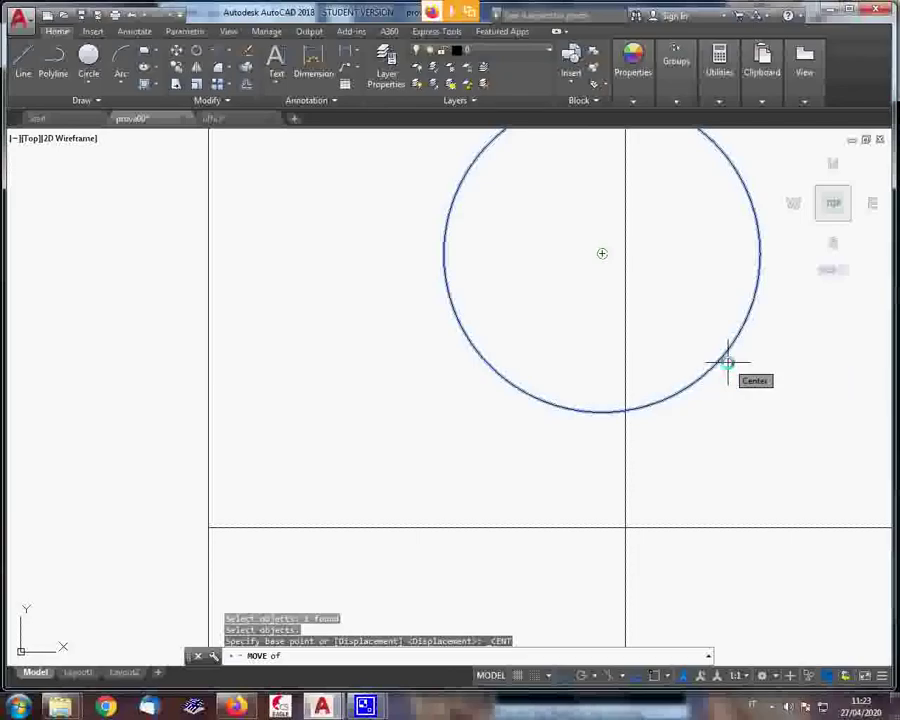
left_click(727, 363)
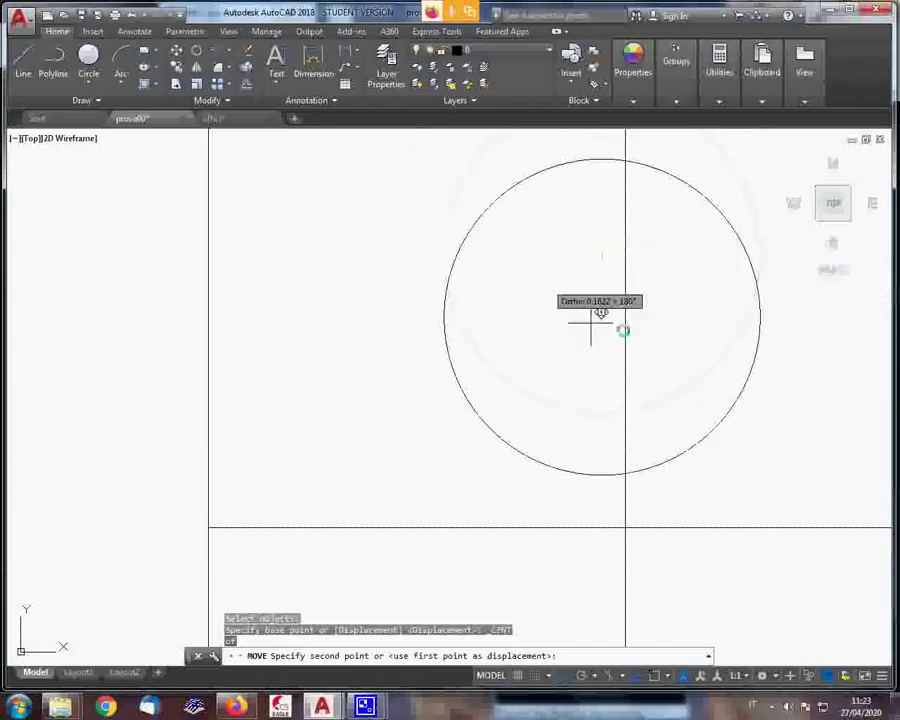
scroll(607, 306, "down", 4)
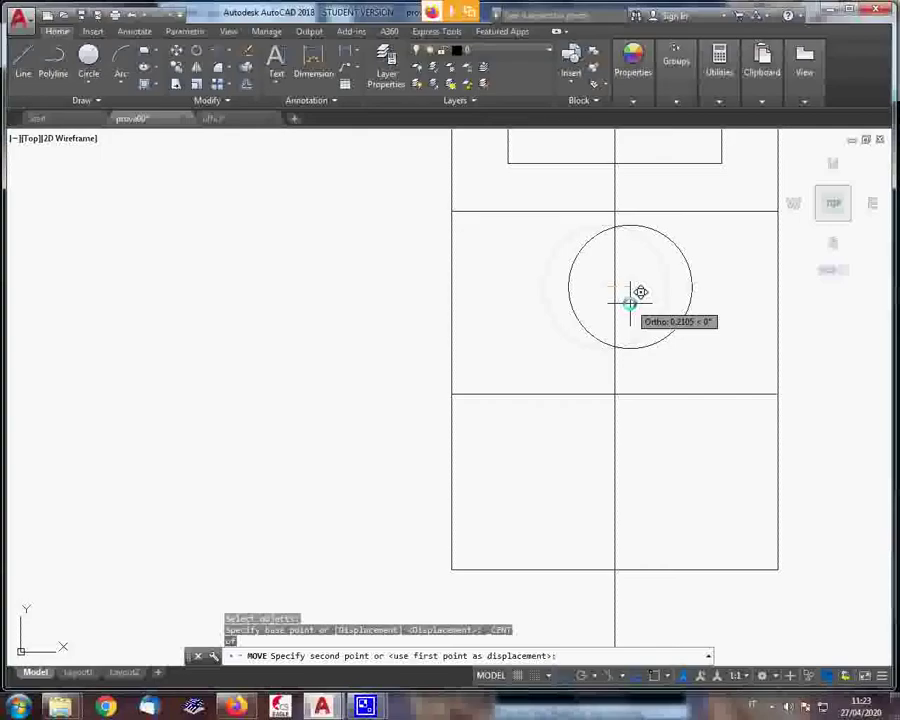
With Ortho off, drop the circle onto the vertical line using the _NEAR Nearest snap
key("F8")
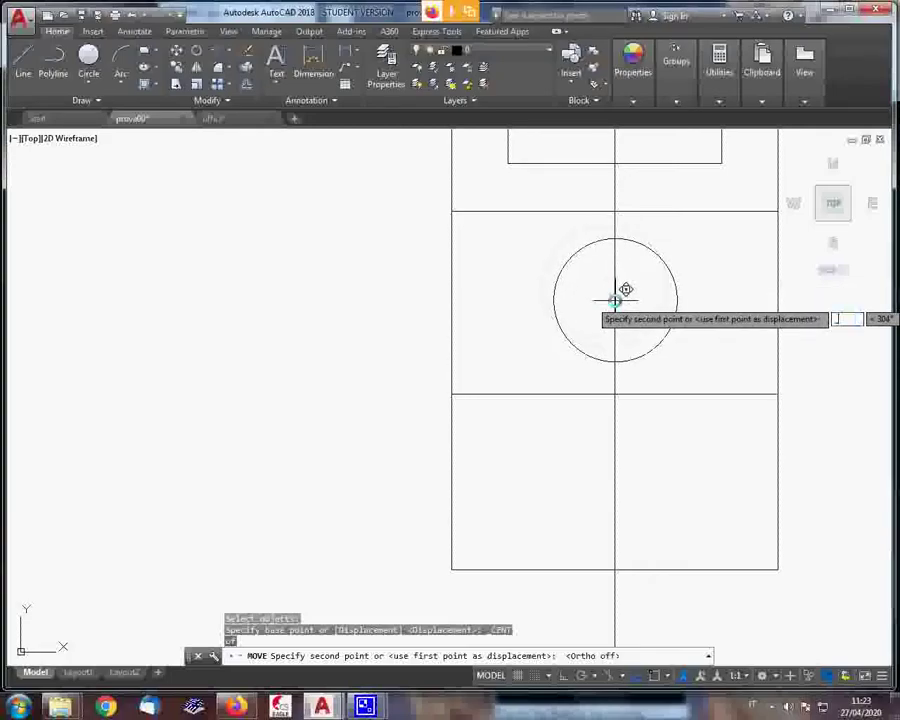
type("_NEAR")
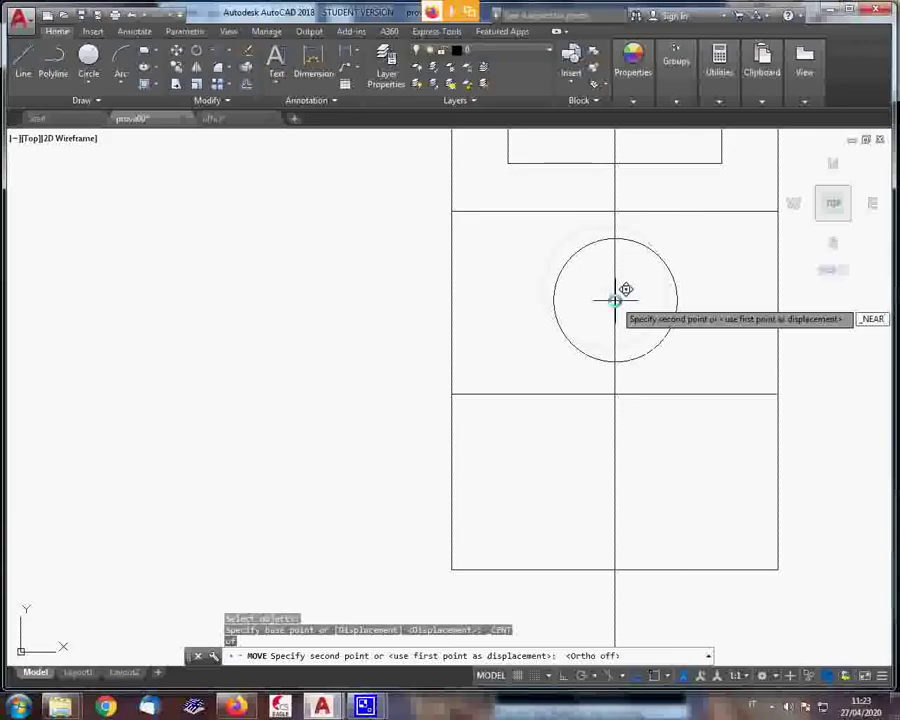
key("Return")
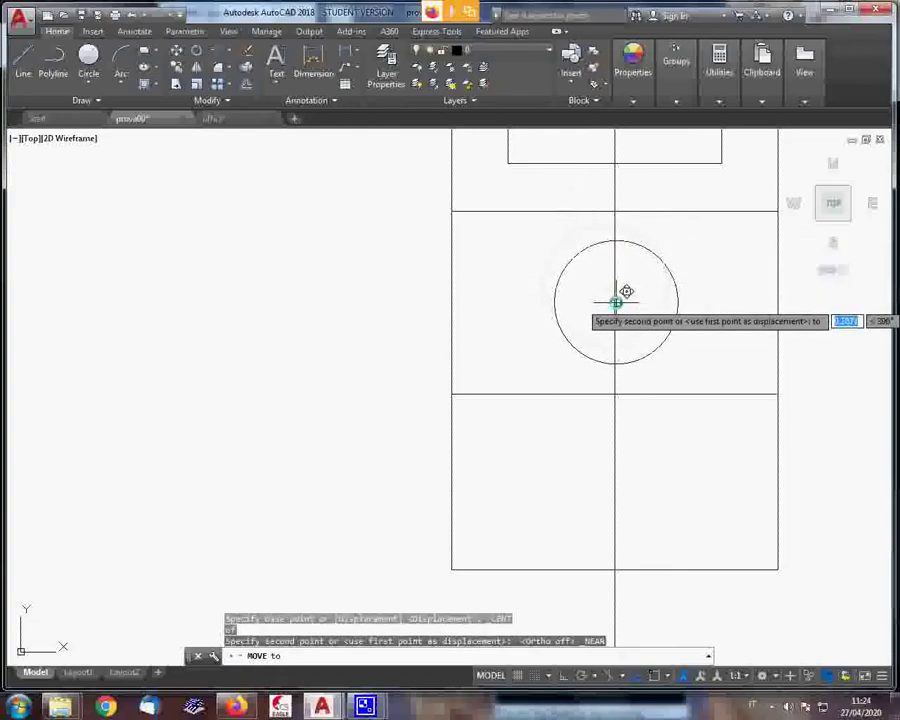
left_click(613, 307)
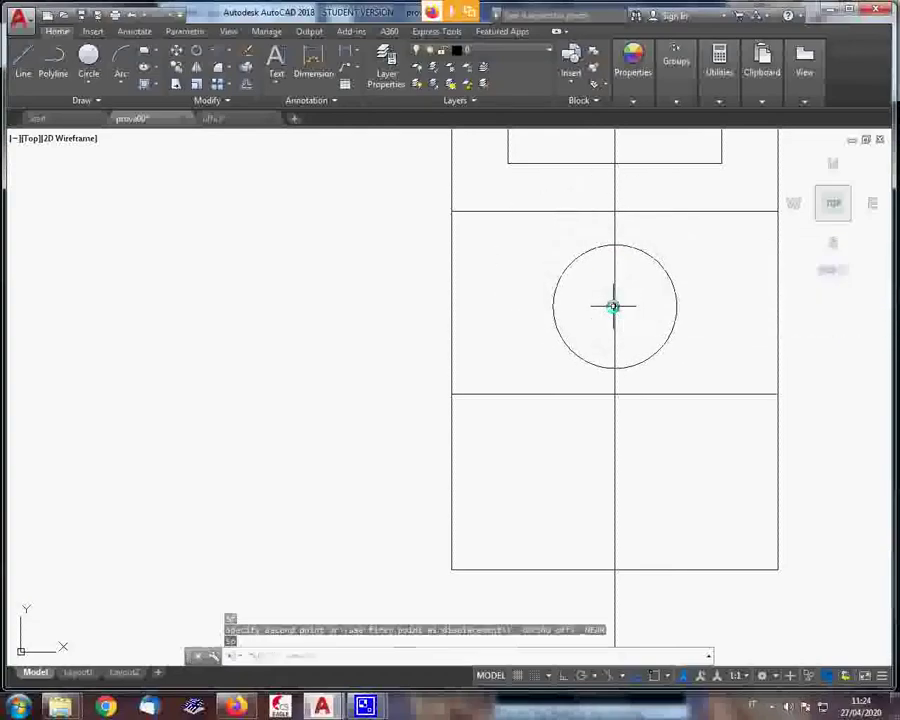
scroll(705, 332, "down", 4)
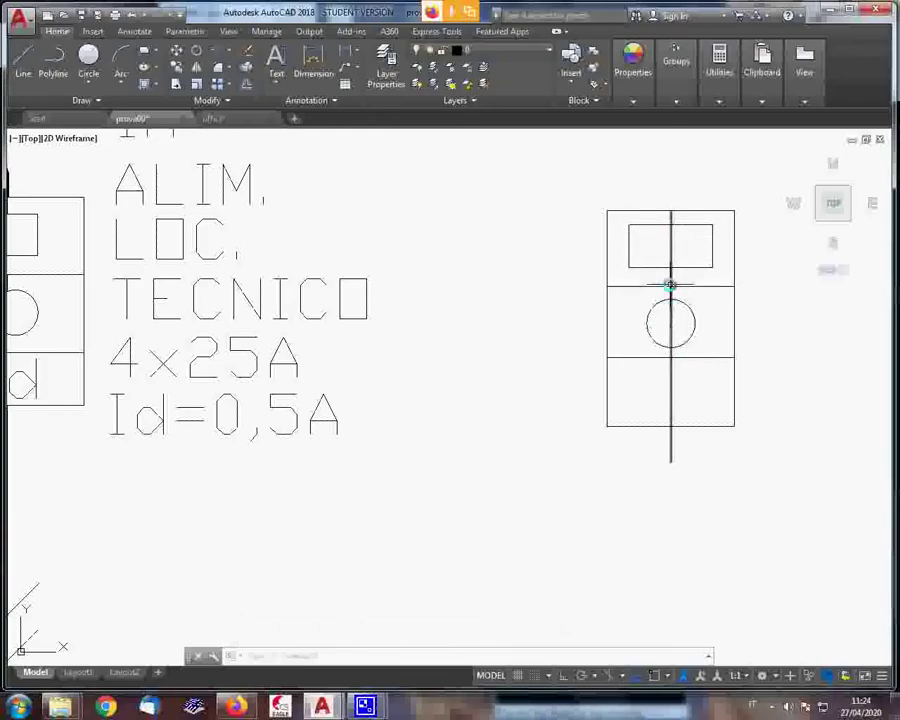
scroll(704, 240, "up", 2)
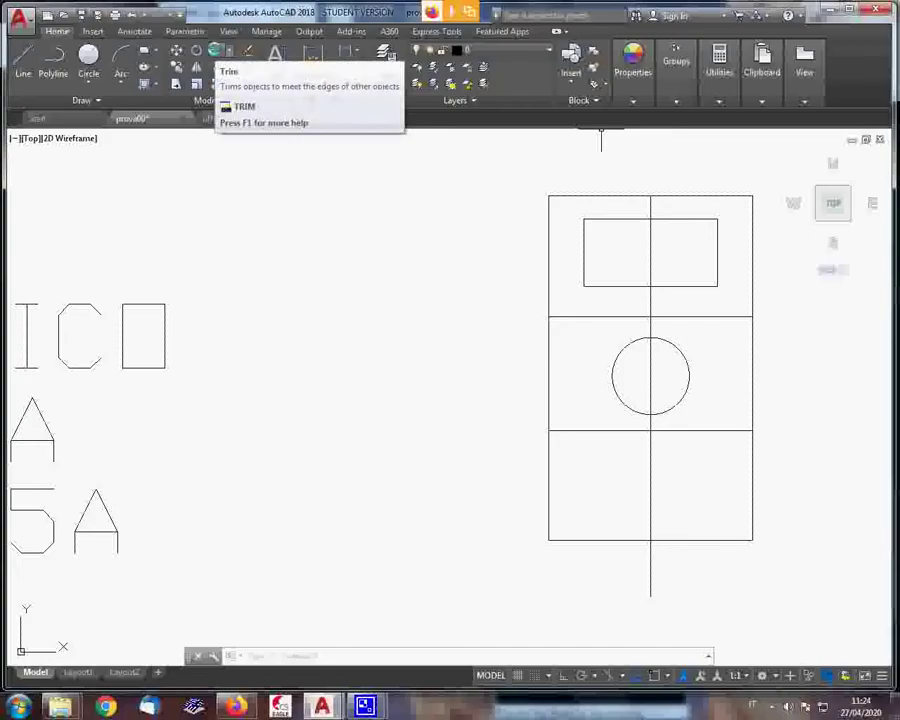
Trim at the vertical line, removing the small rectangle's left part and the circle's left half
left_click(214, 50)
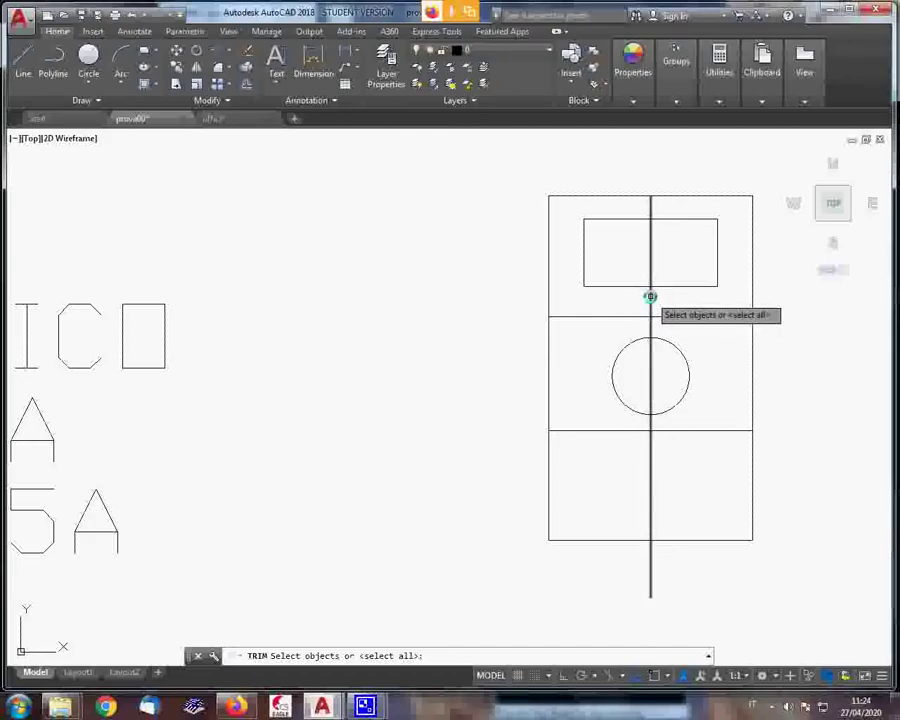
left_click(650, 297)
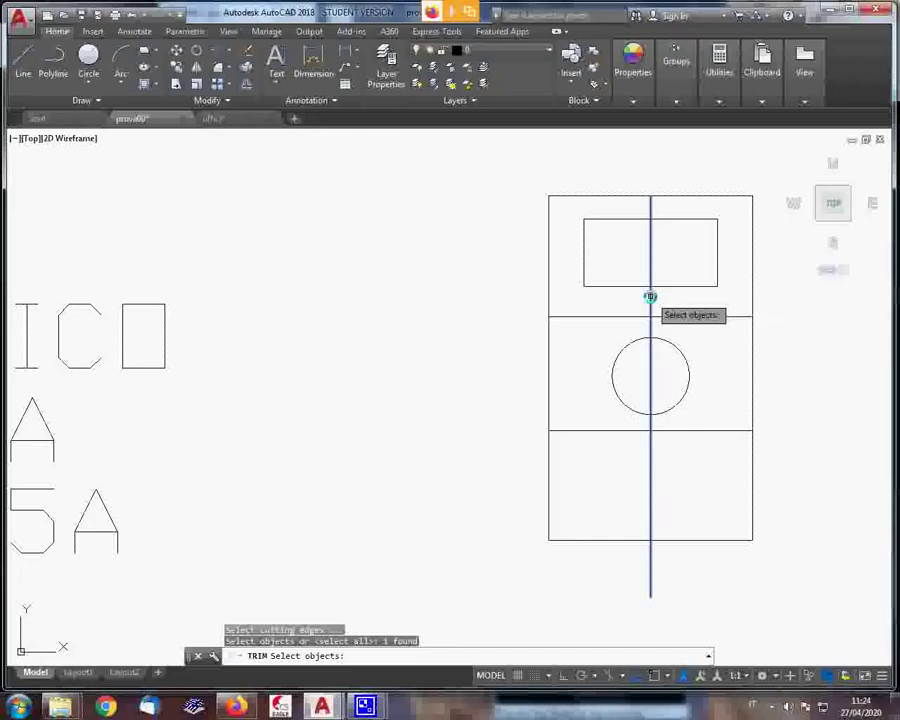
key("Return")
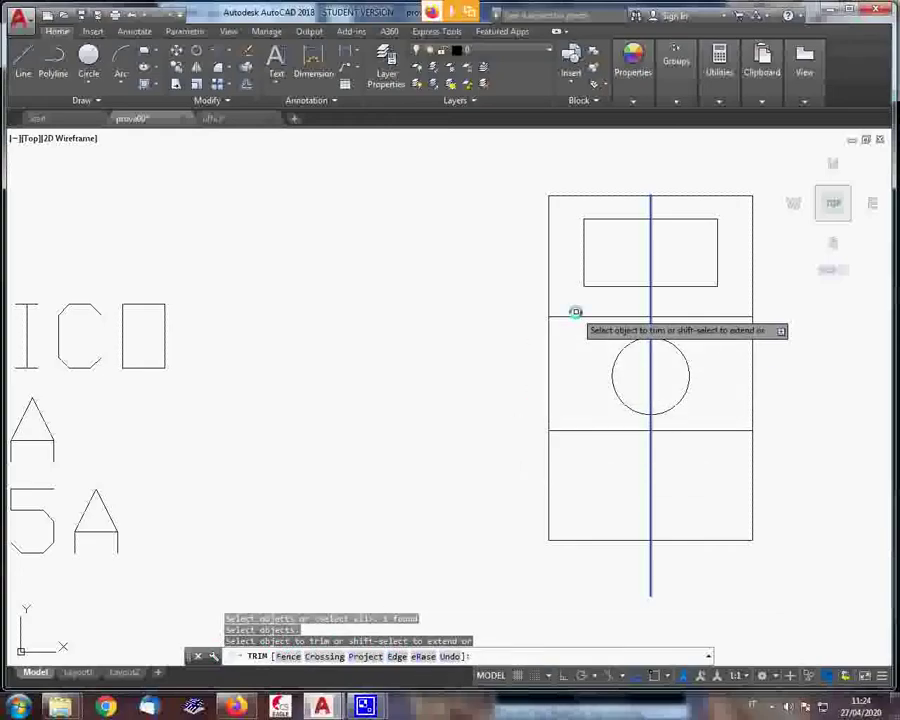
left_click(634, 219)
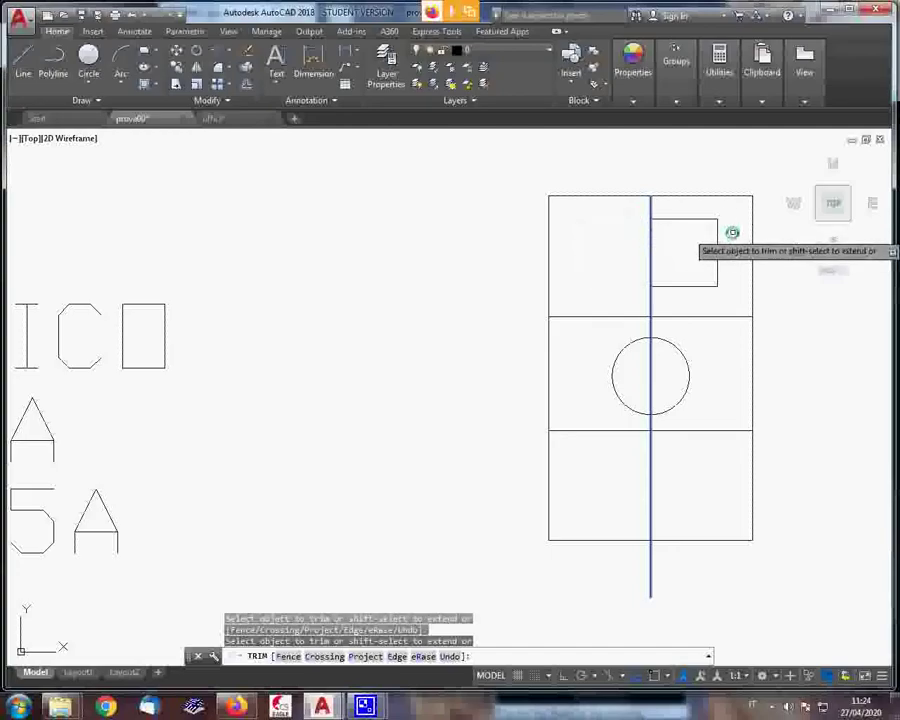
left_click(613, 372)
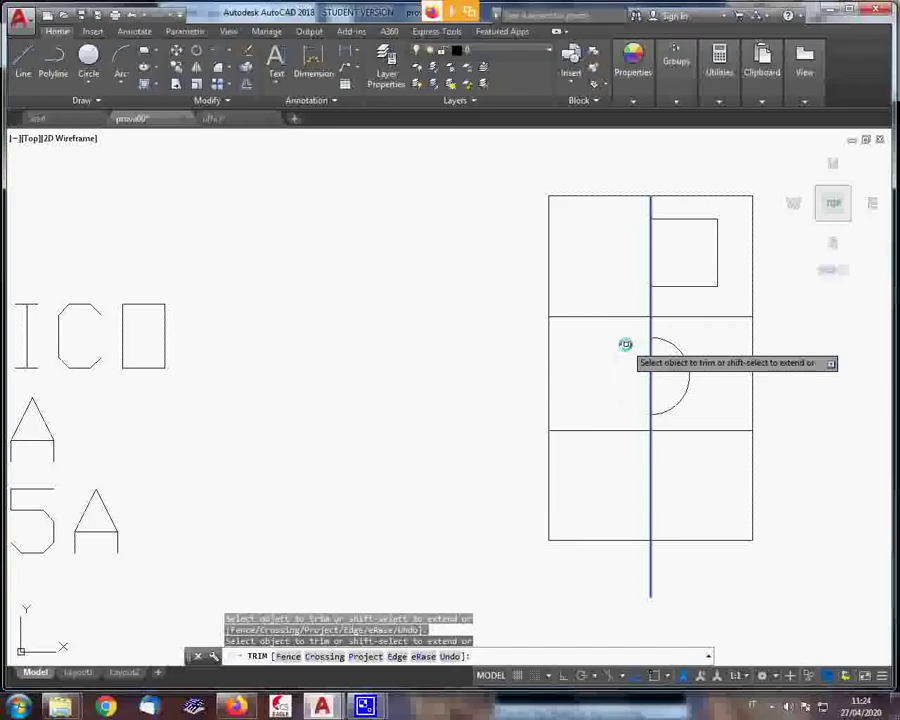
right_click(625, 344)
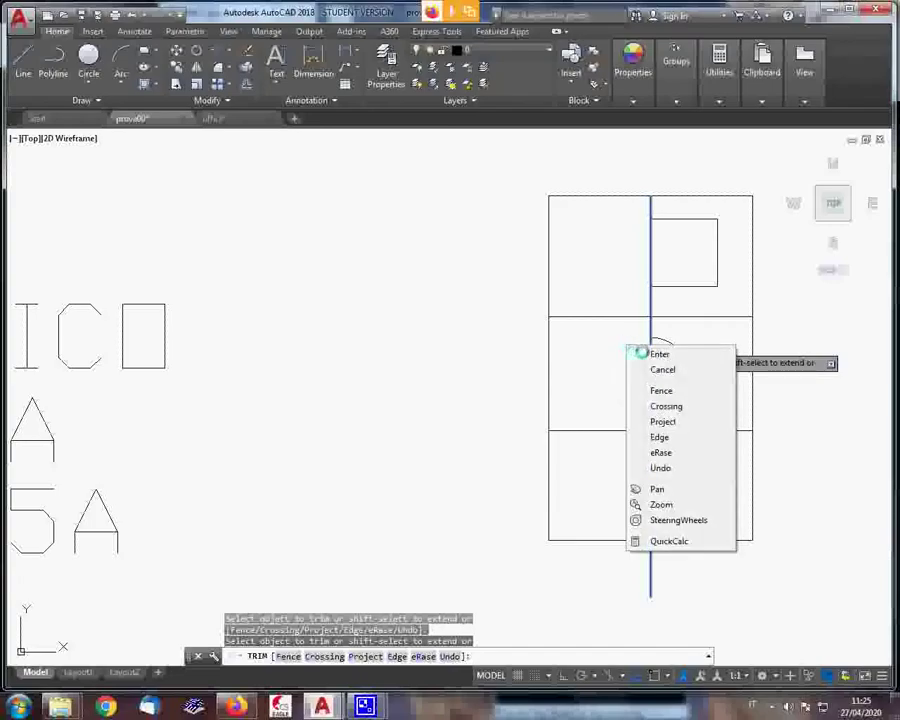
left_click(647, 354)
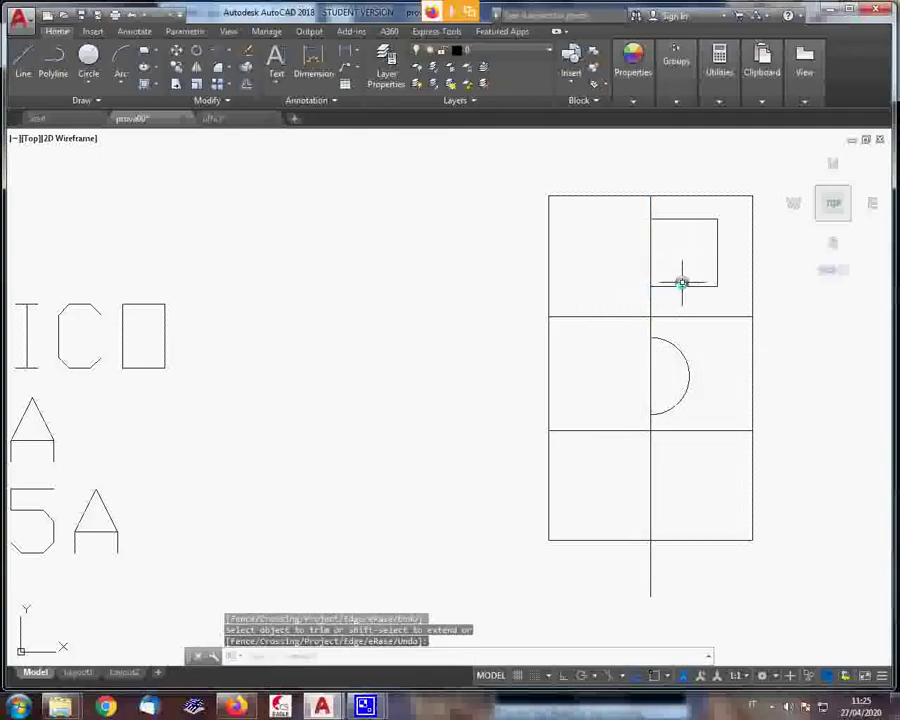
scroll(682, 283, "down", 4)
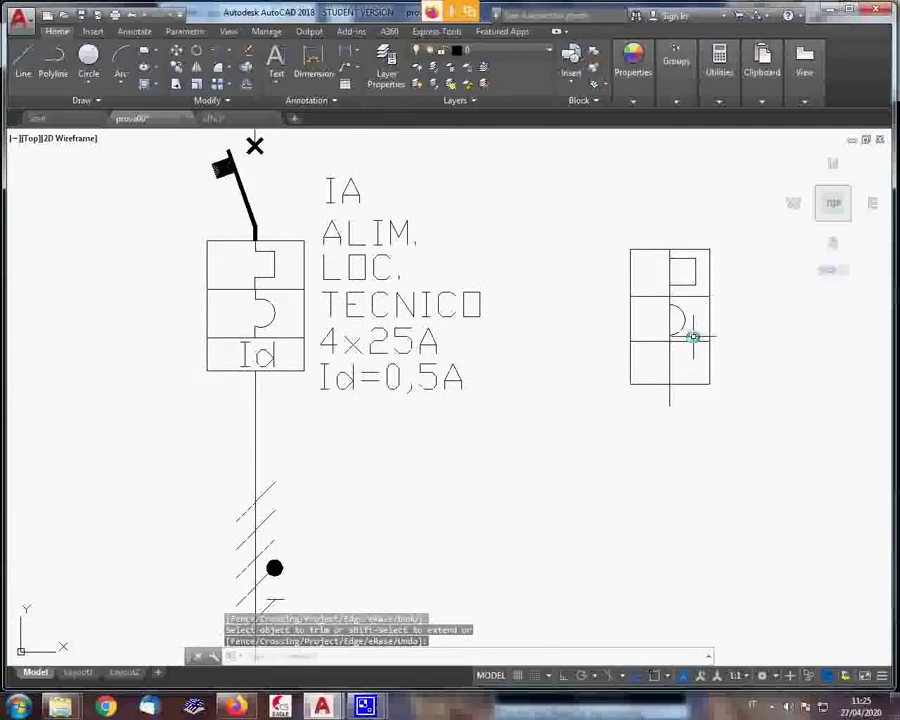
scroll(699, 289, "up", 4)
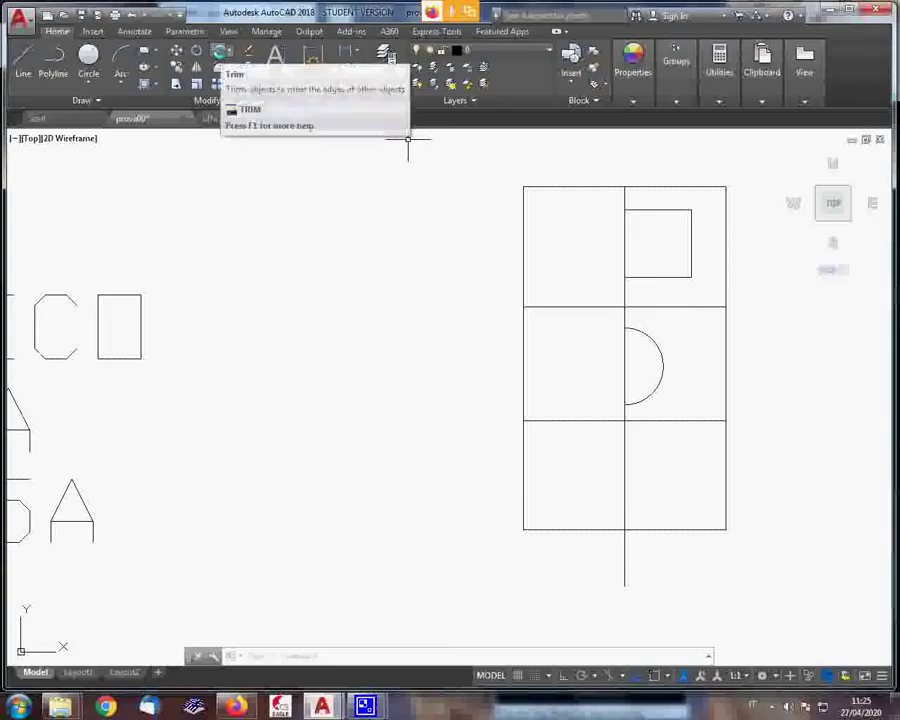
Trim the vertical line's pieces inside the rectangle and half-circle, using both shapes as cutting edges
left_click(218, 52)
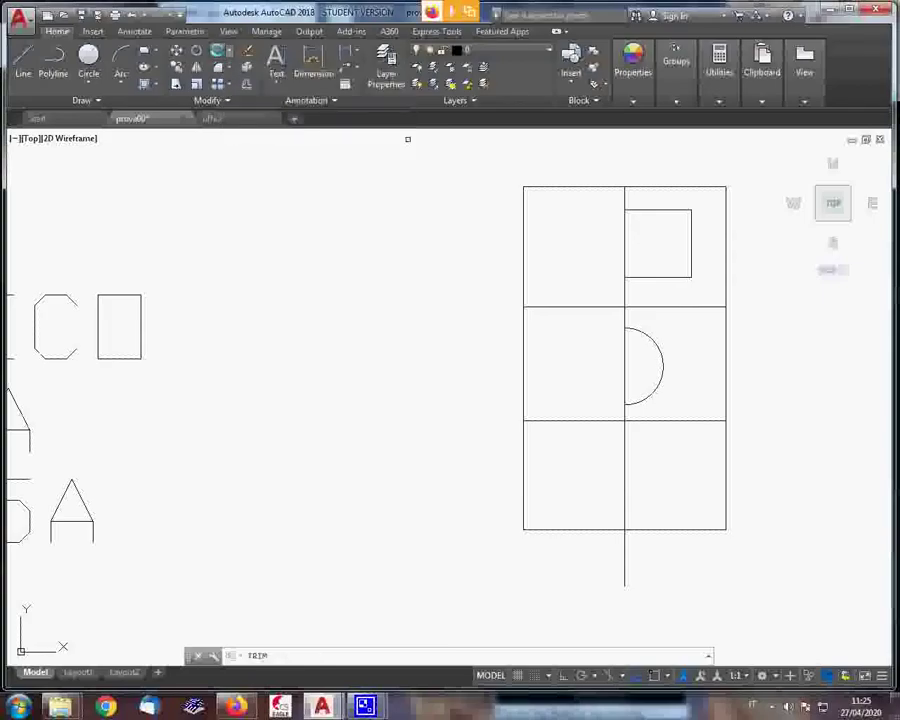
left_click(656, 283)
left_click(654, 248)
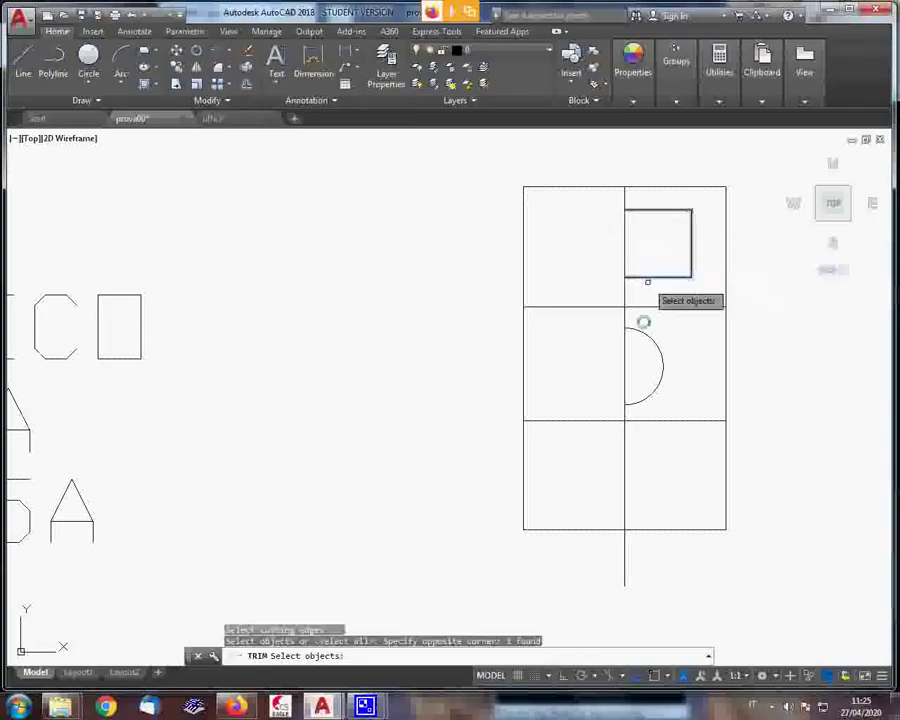
left_click(669, 375)
left_click(654, 357)
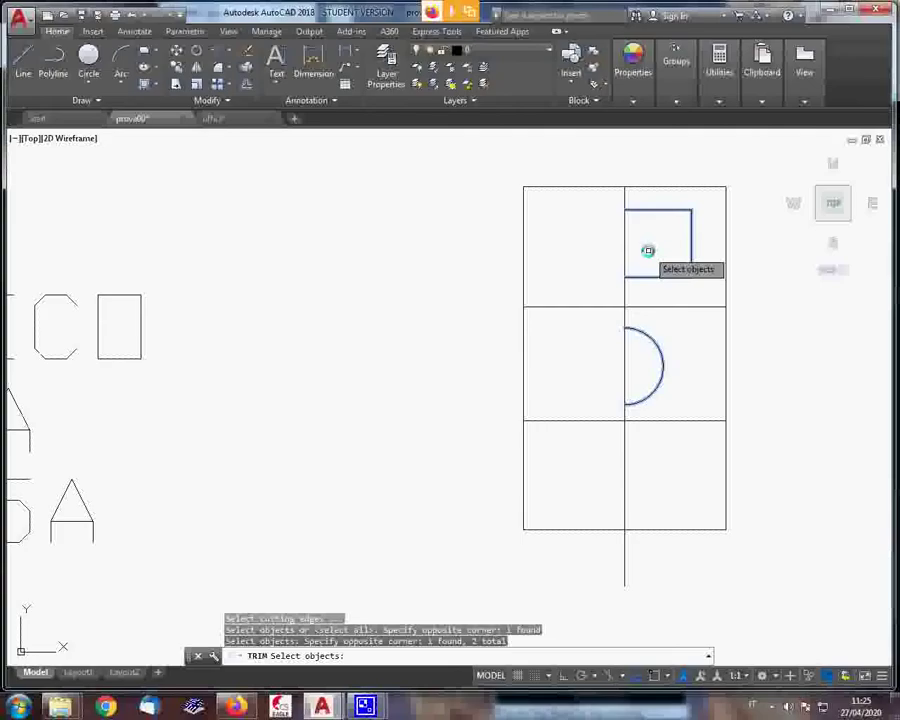
key("Return")
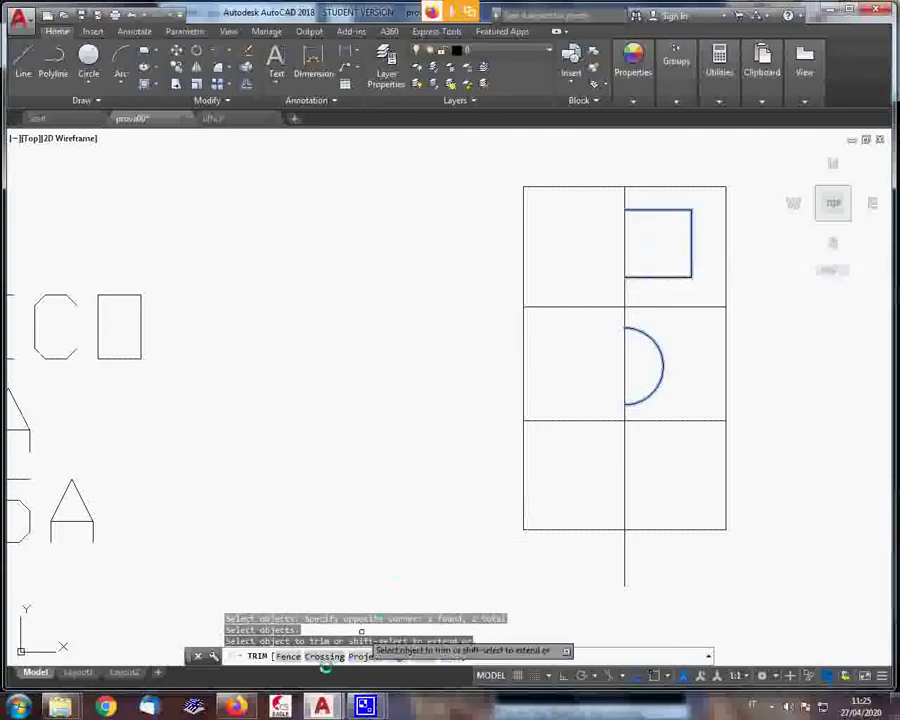
left_click(626, 236)
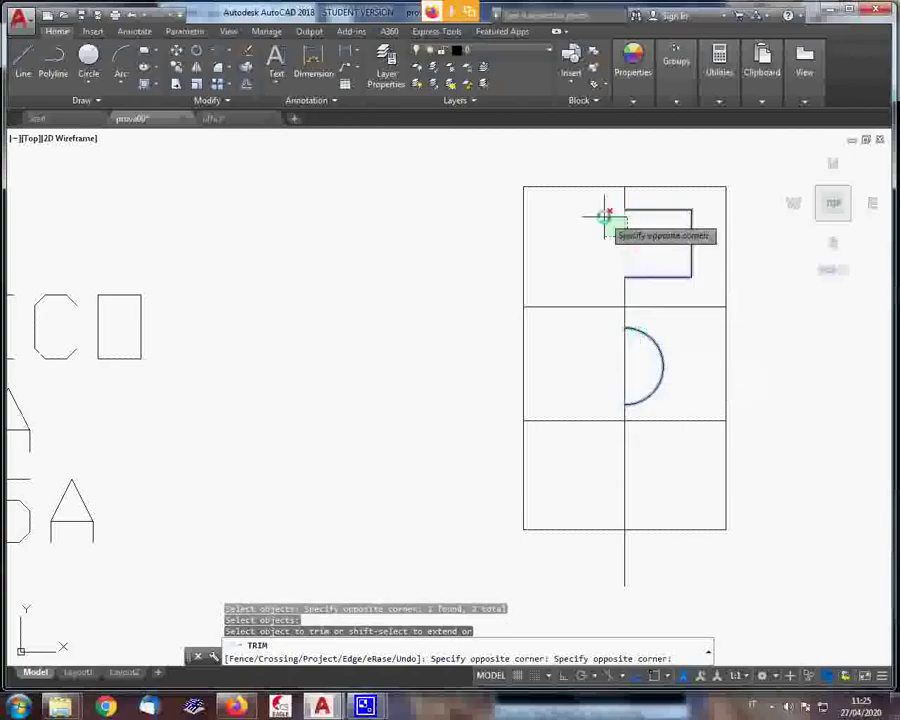
left_click(603, 255)
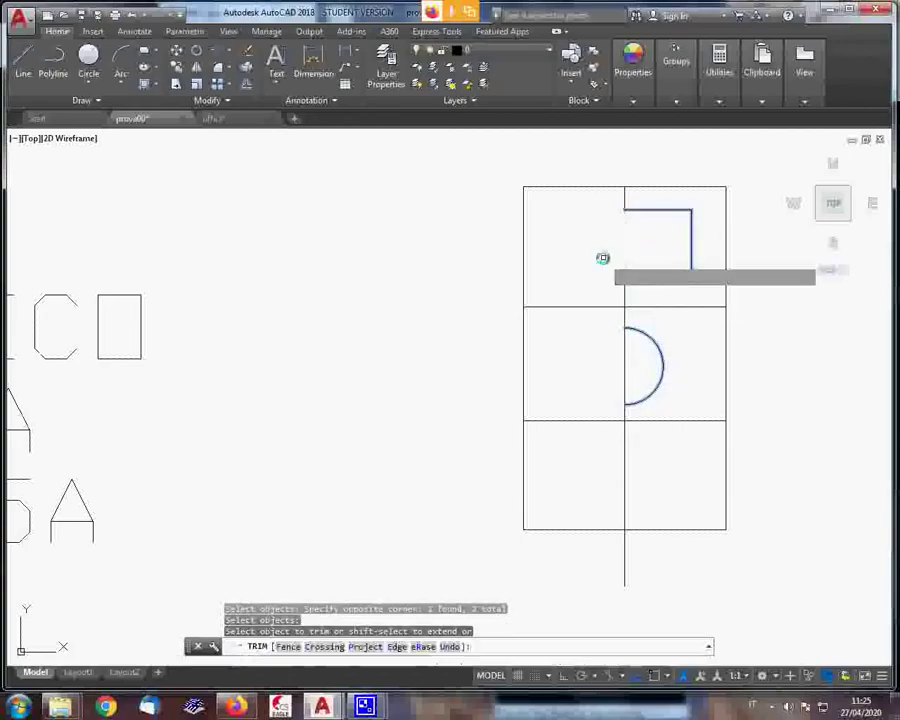
right_click(619, 372)
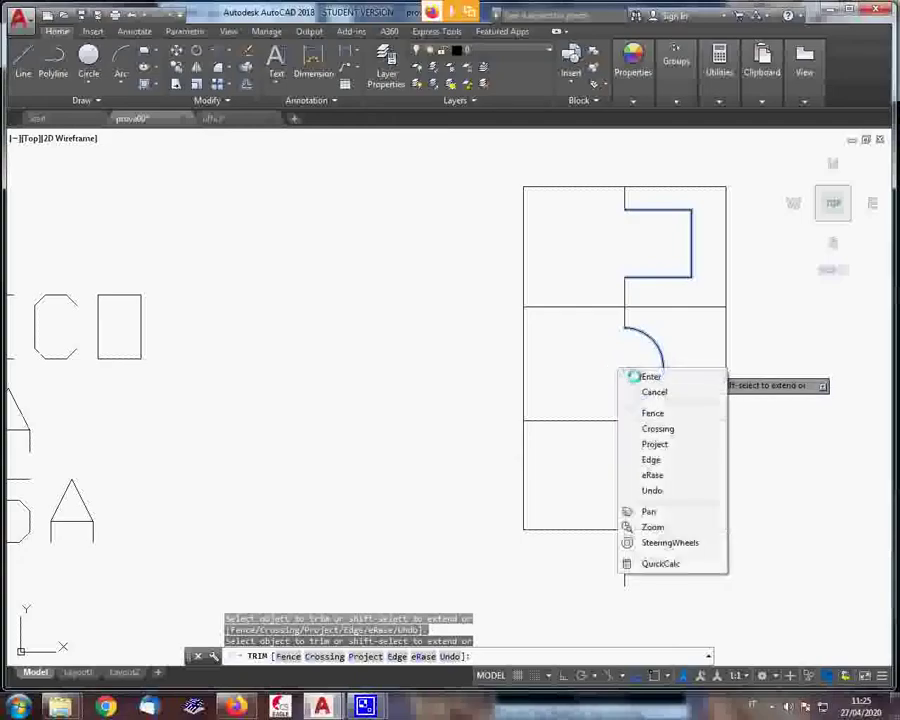
left_click(642, 375)
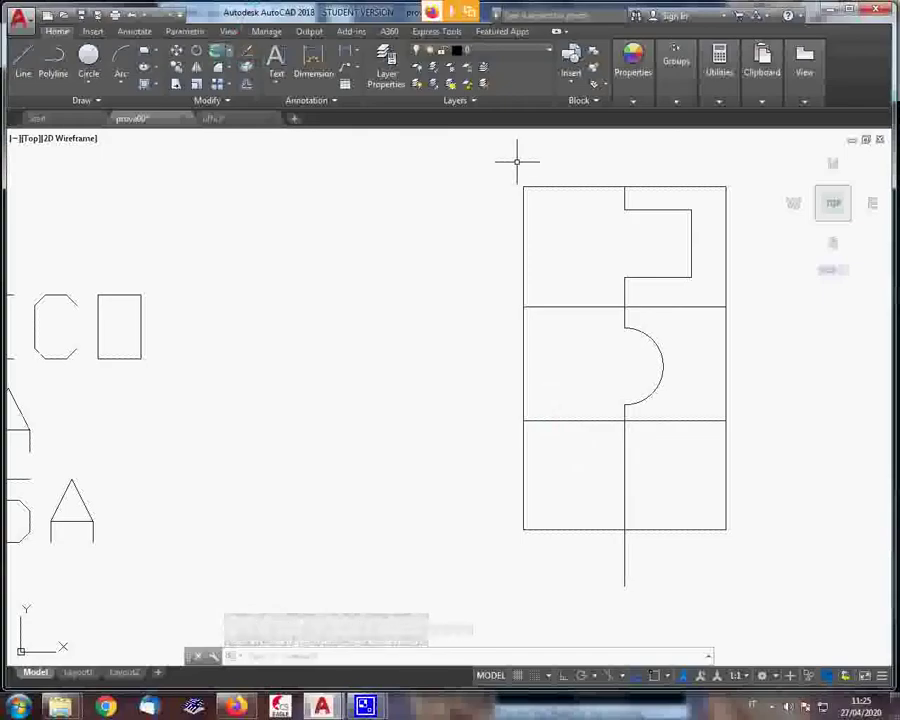
key("space")
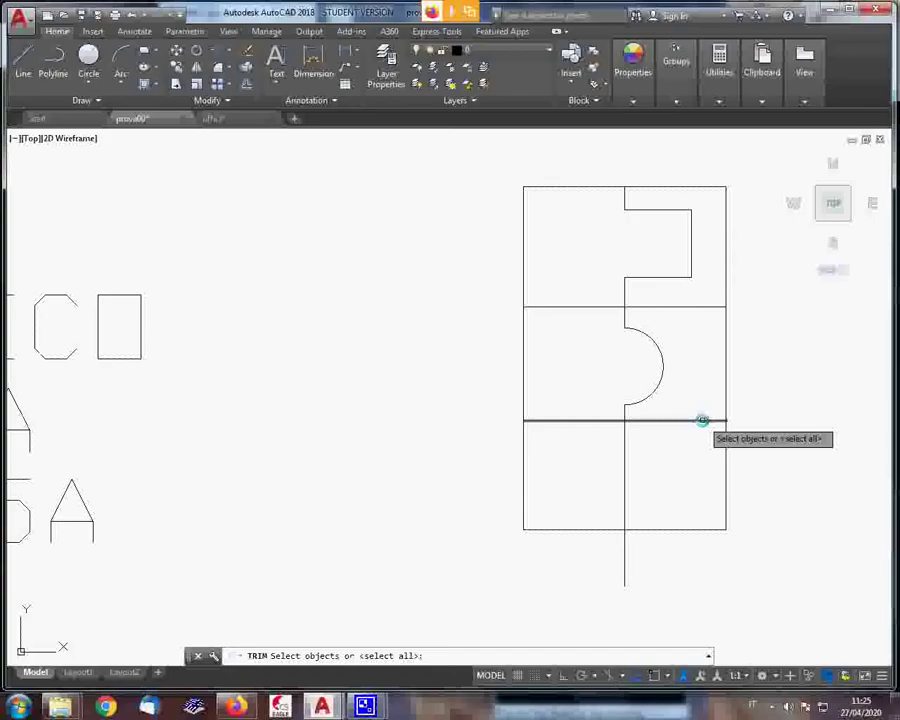
Trim the vertical line below the horizontal divider to empty the symbol's bottom cell
left_click(702, 421)
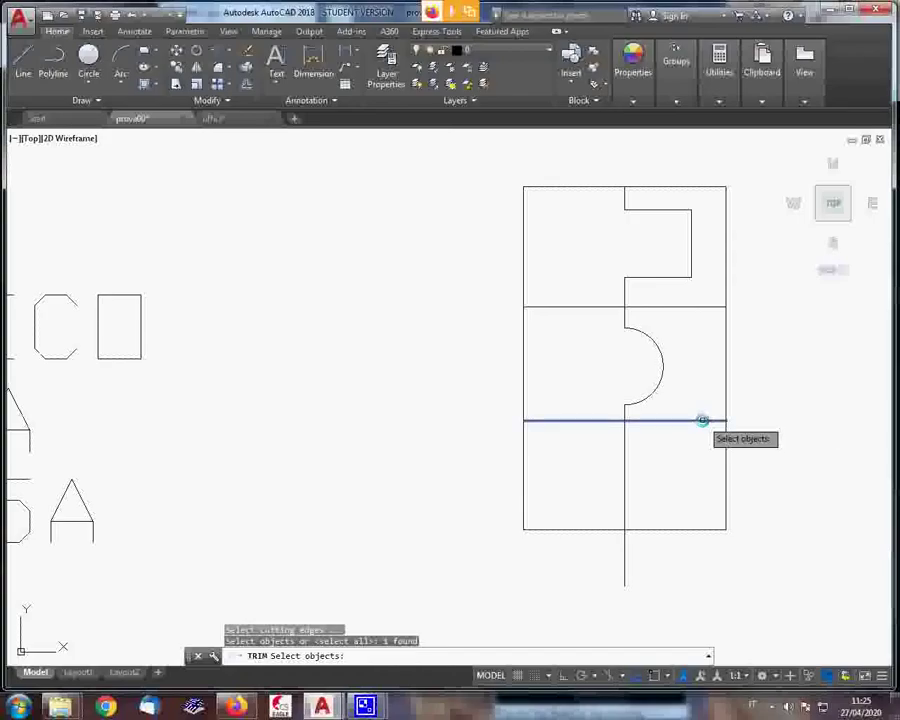
key("space")
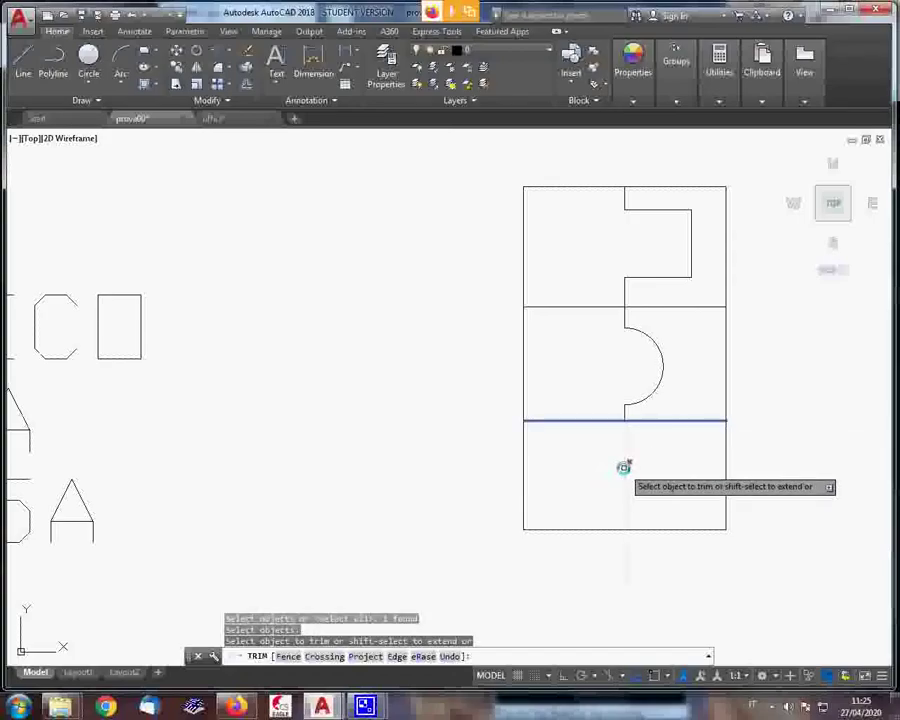
right_click(622, 467)
left_click(642, 476)
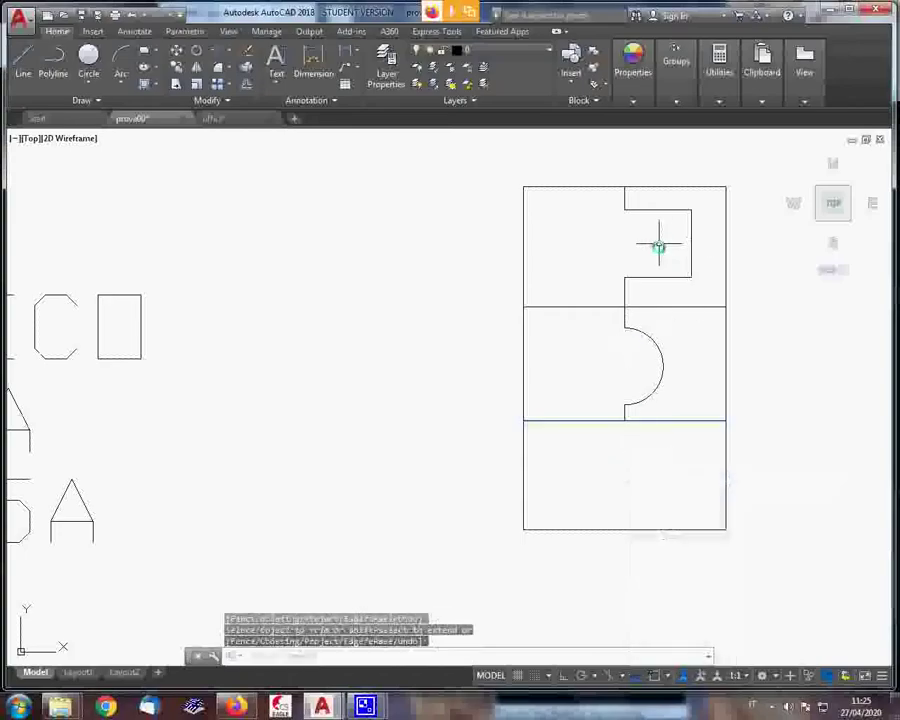
scroll(659, 246, "down", 4)
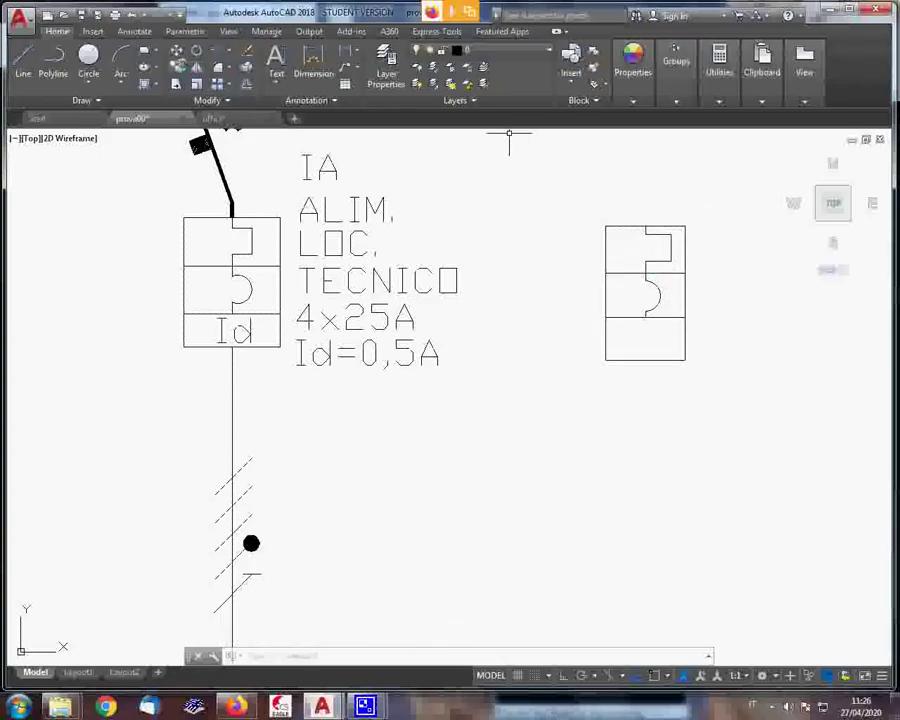
Move the top-cell bracket straight left with Ortho on so it straddles the vertical line
left_click(176, 51)
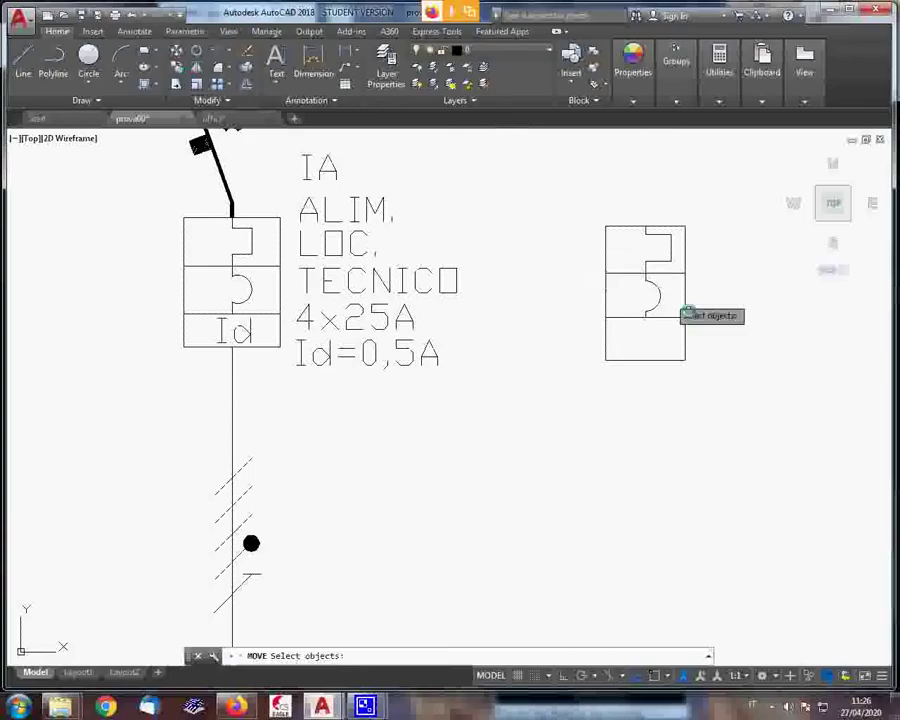
left_click(665, 262)
scroll(665, 262, "up", 2)
scroll(665, 262, "up", 6)
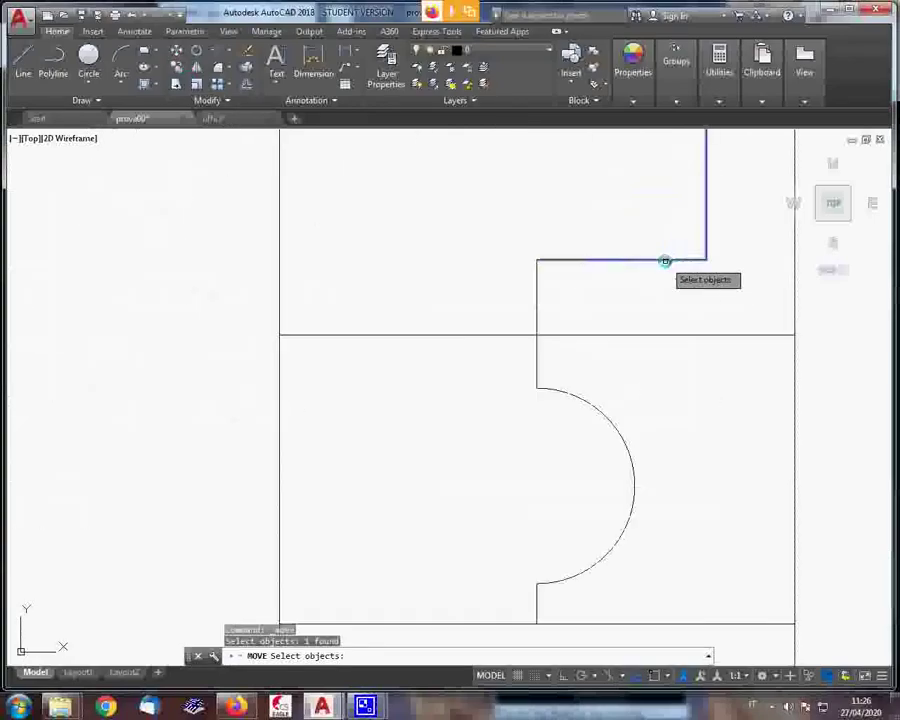
scroll(665, 262, "down", 4)
scroll(648, 216, "up", 2)
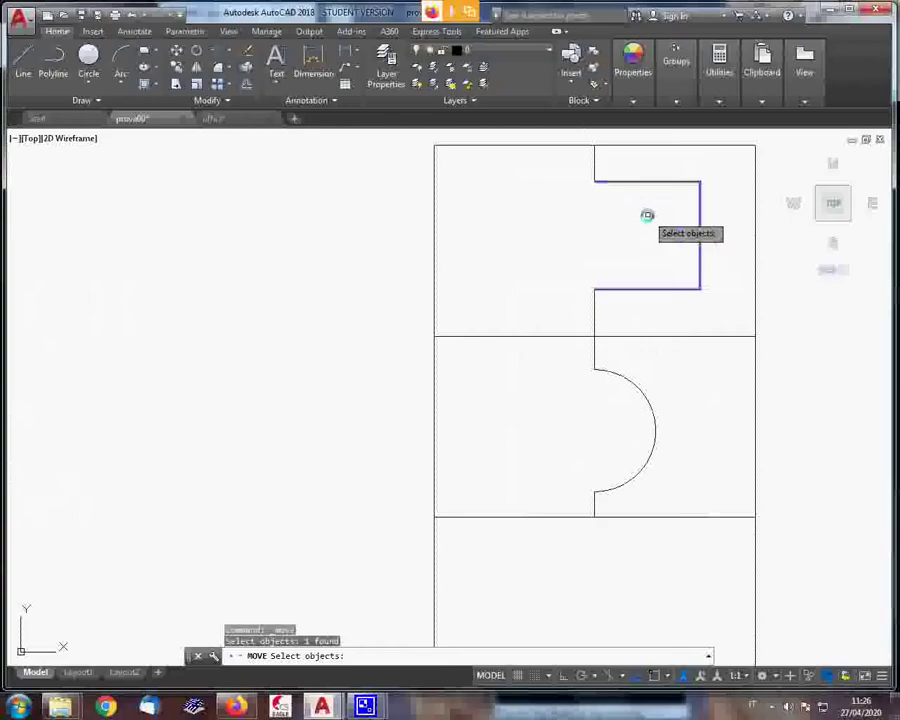
key("F8")
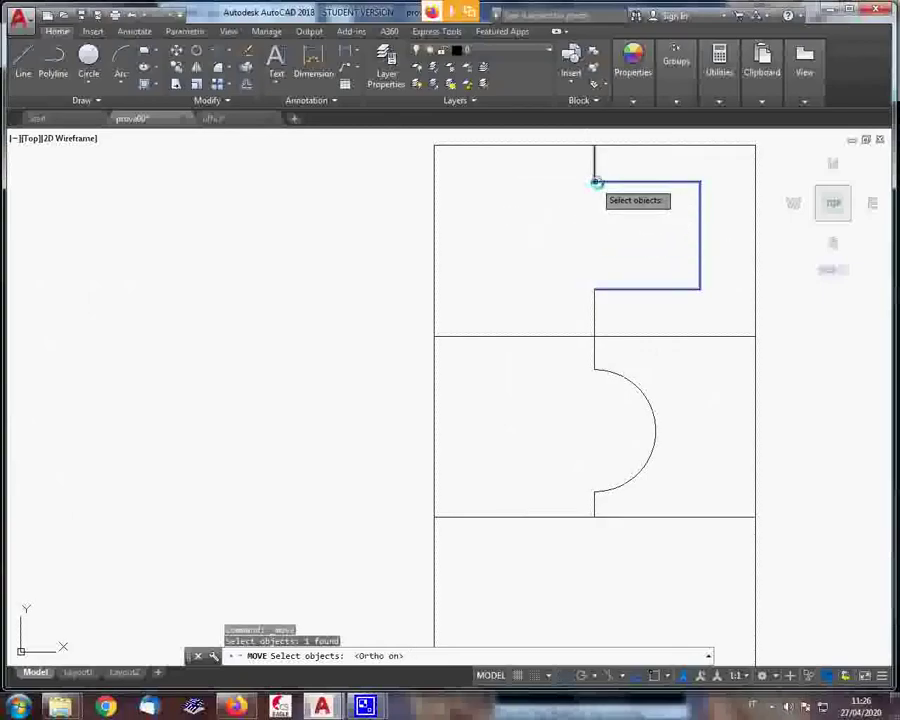
key("Return")
left_click(621, 216)
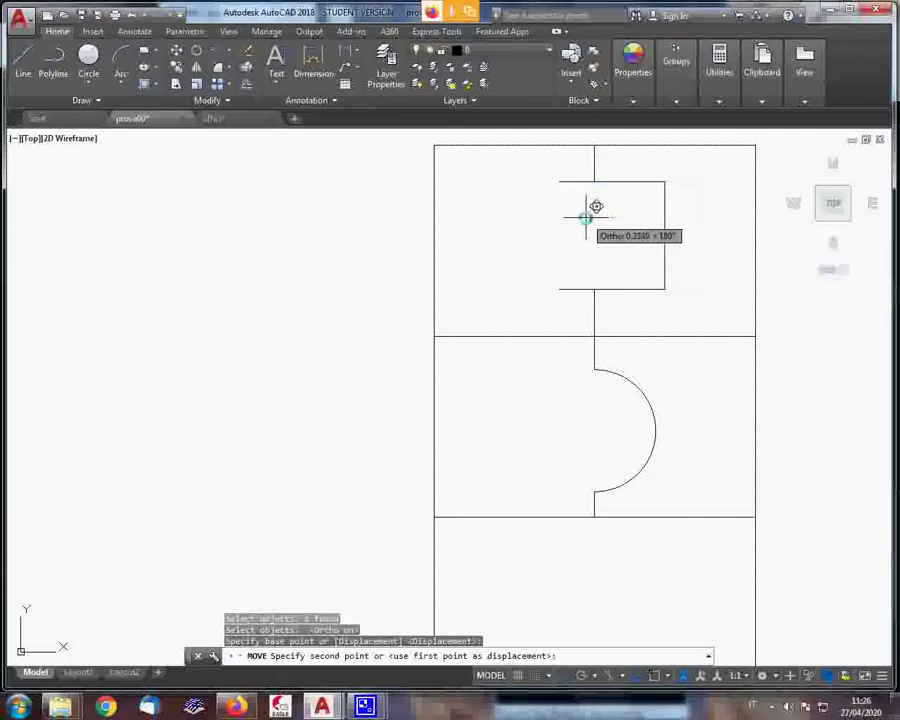
left_click(584, 216)
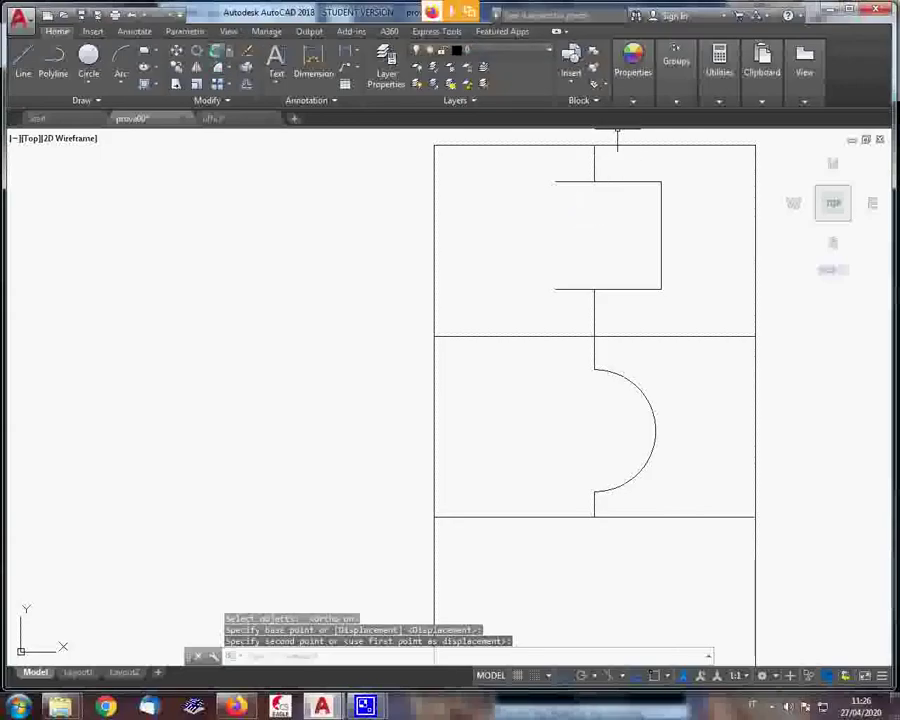
type("tr")
key("Return")
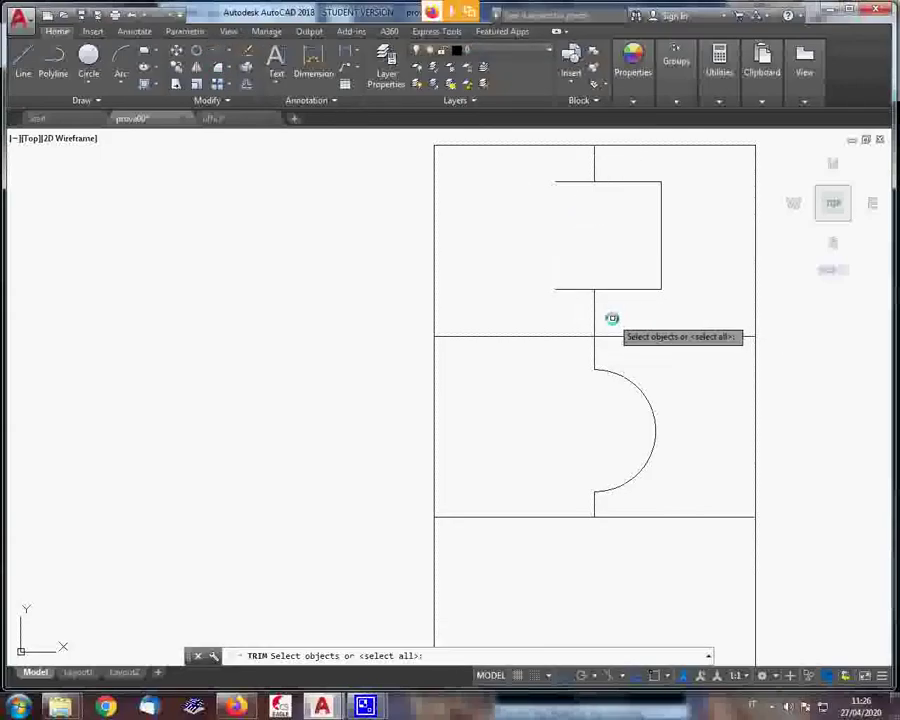
Trim the bracket's end left of the vertical line and the stray piece in the lower cell
left_click(602, 312)
left_click(585, 301)
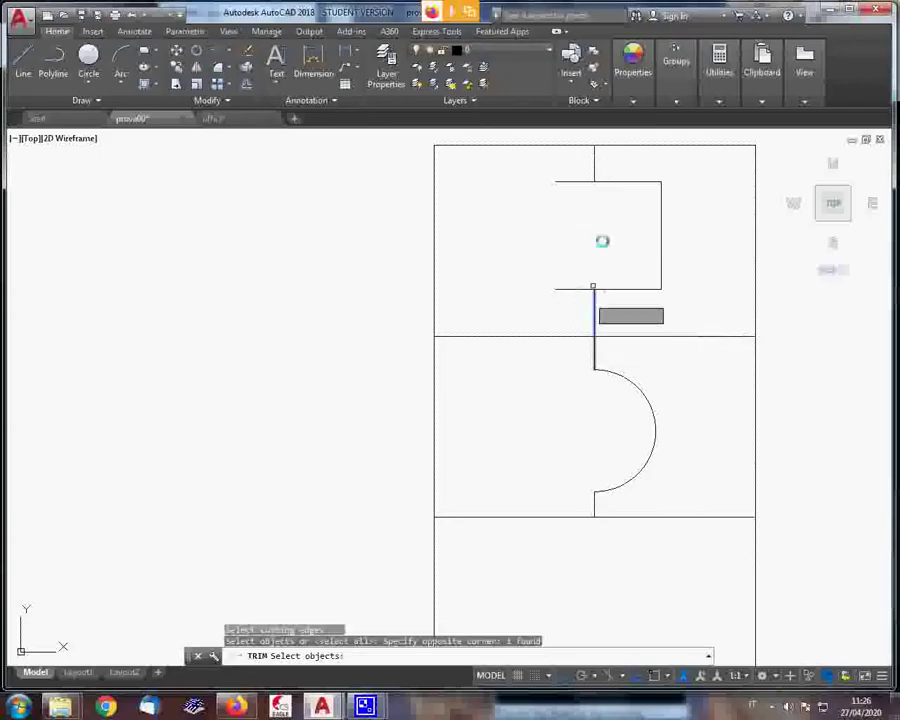
left_click(594, 162)
key("Return")
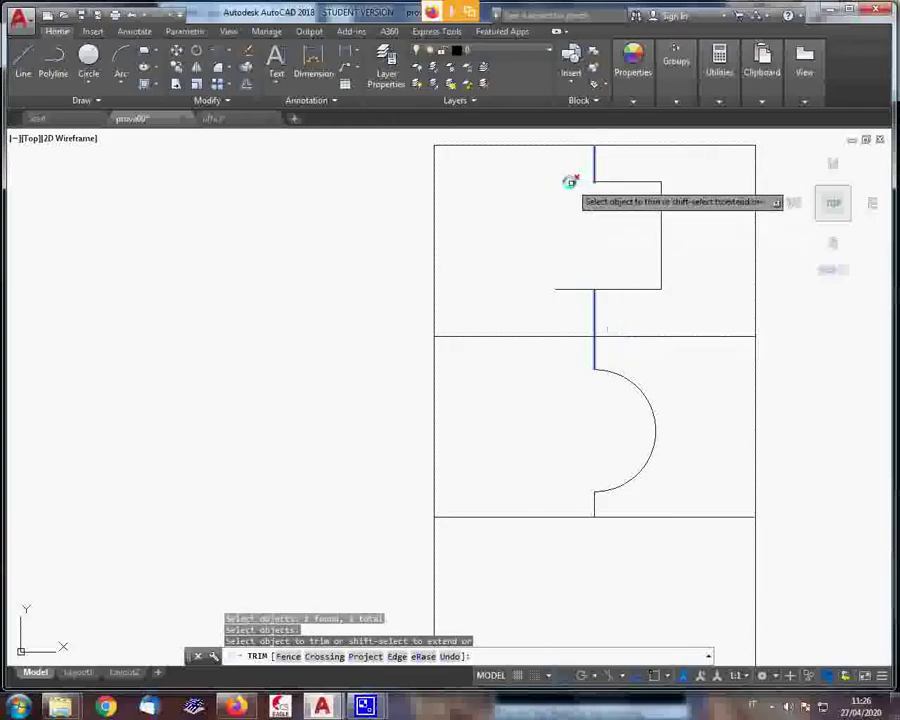
left_click(573, 289)
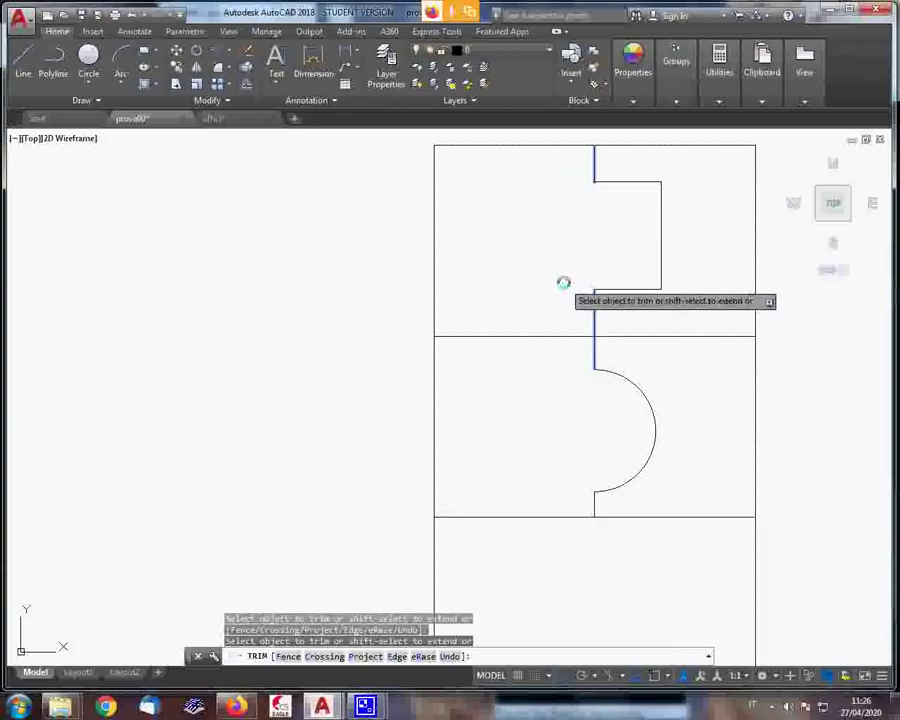
right_click(576, 287)
left_click(598, 291)
scroll(612, 270, "down", 3)
scroll(620, 280, "down", 2)
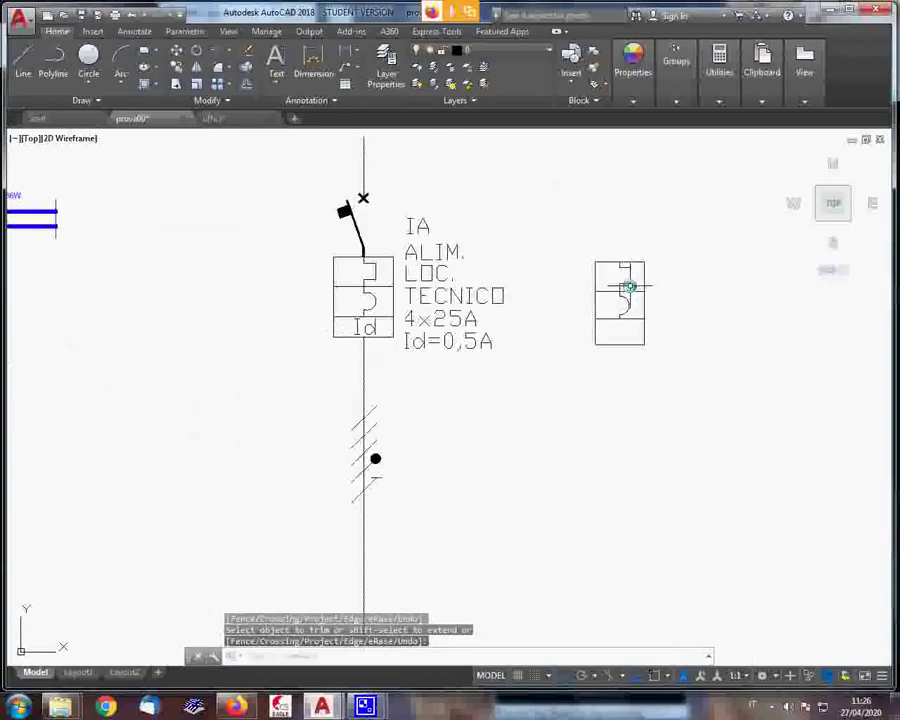
left_click(638, 324)
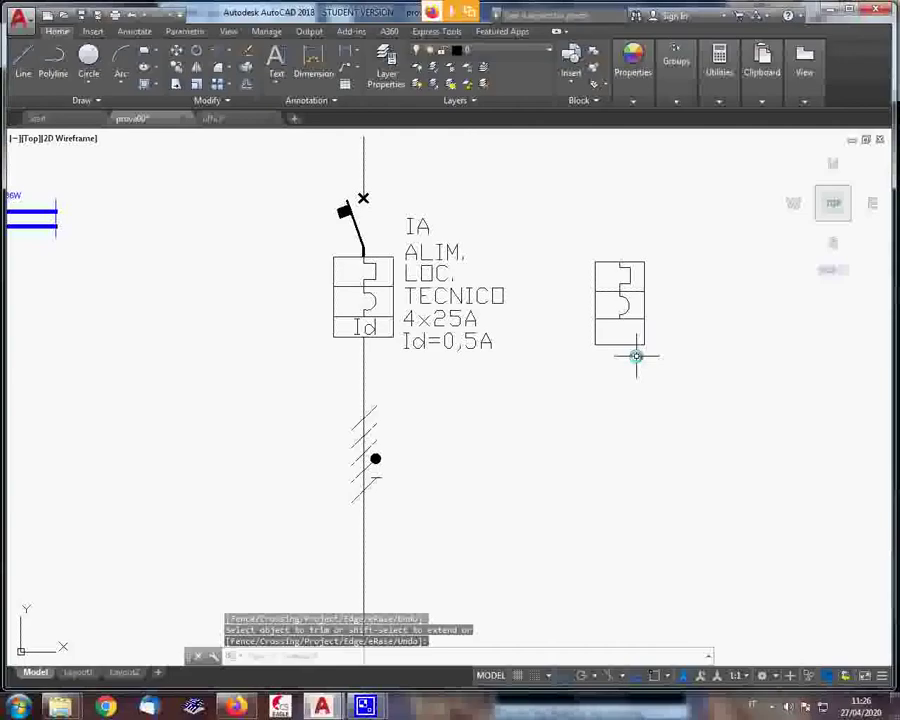
scroll(636, 356, "down", 3)
scroll(603, 462, "up", 2)
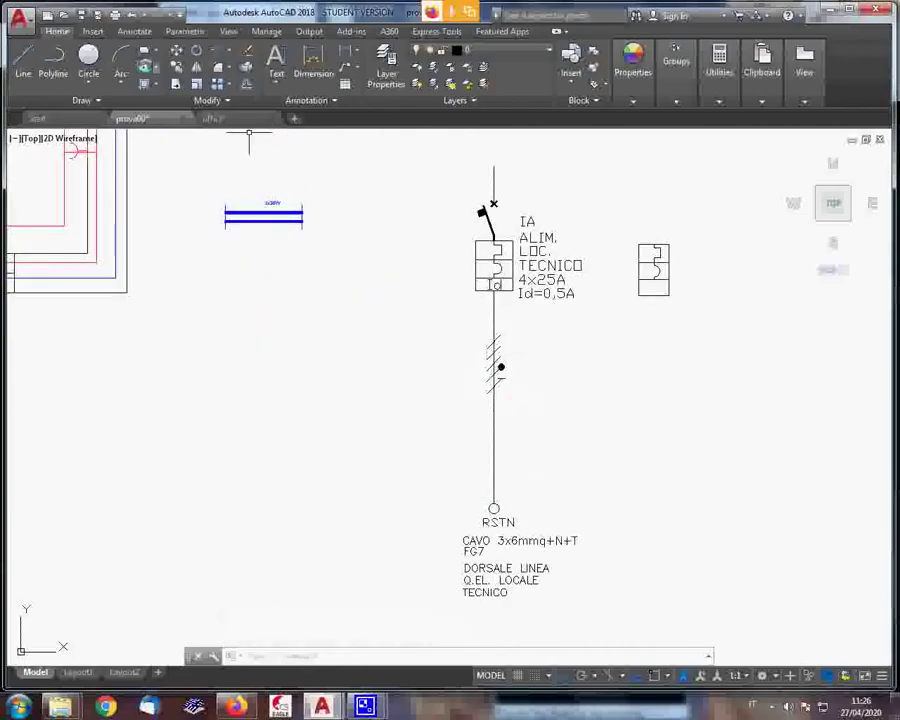
Draw a vertical polyline from the symbol's bottom midpoint down to the RSTN terminal's level
left_click(53, 58)
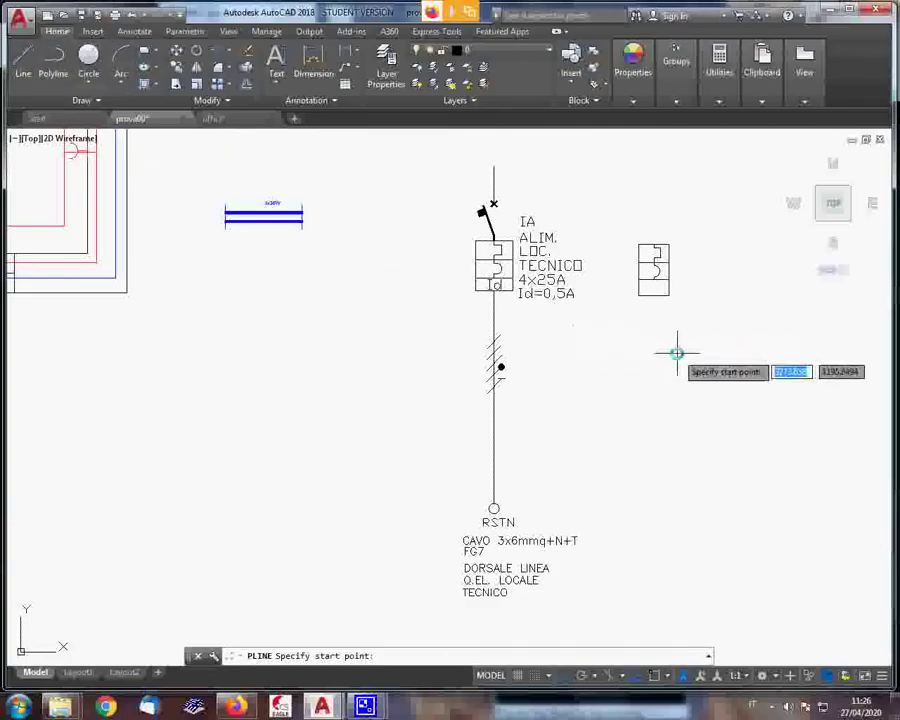
scroll(677, 353, "up", 4)
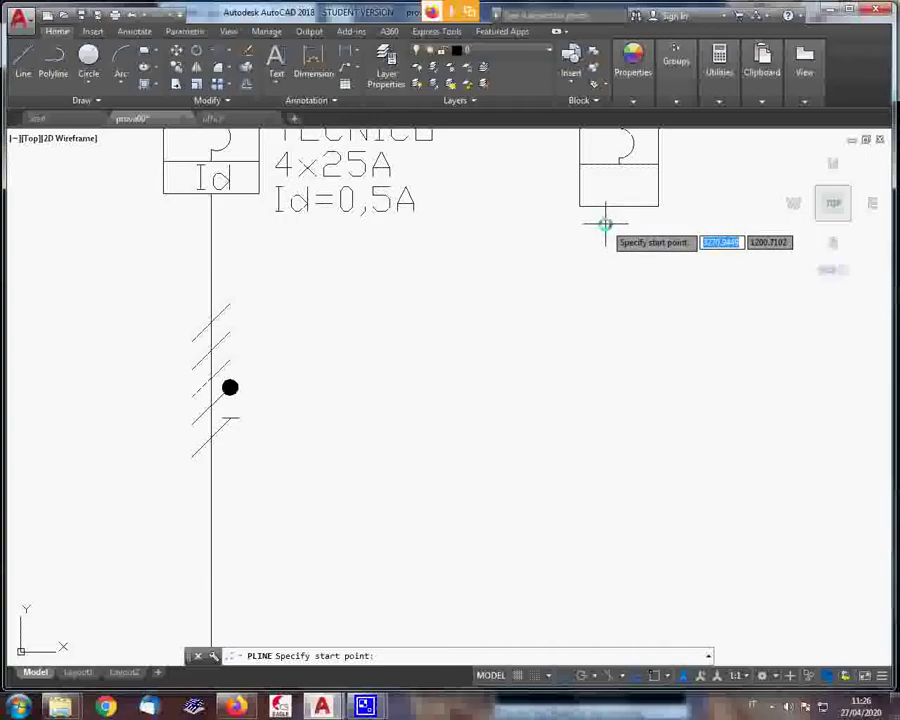
key("F3")
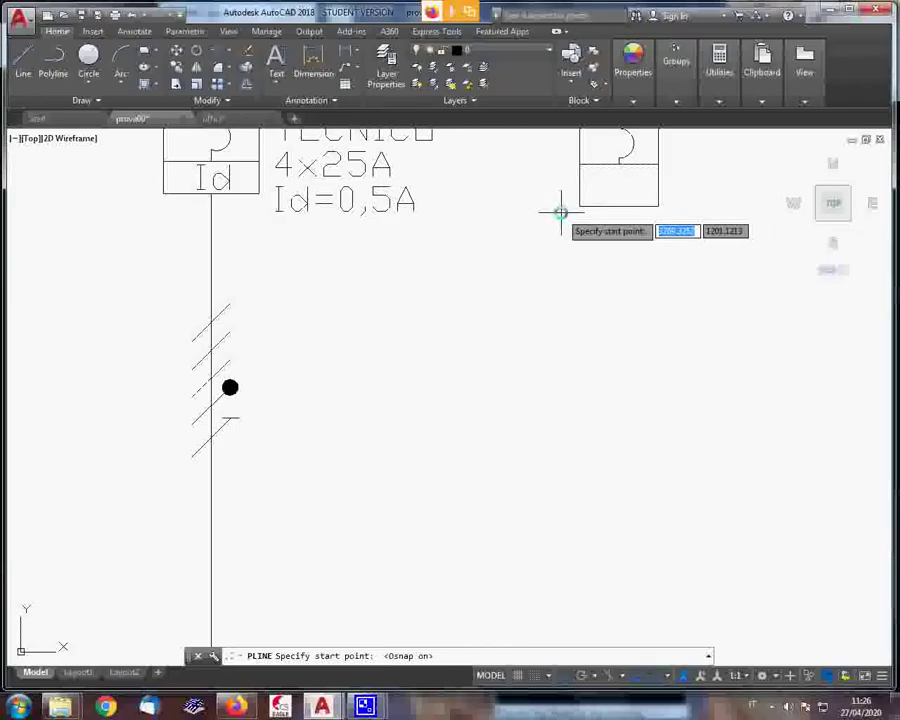
key("F3")
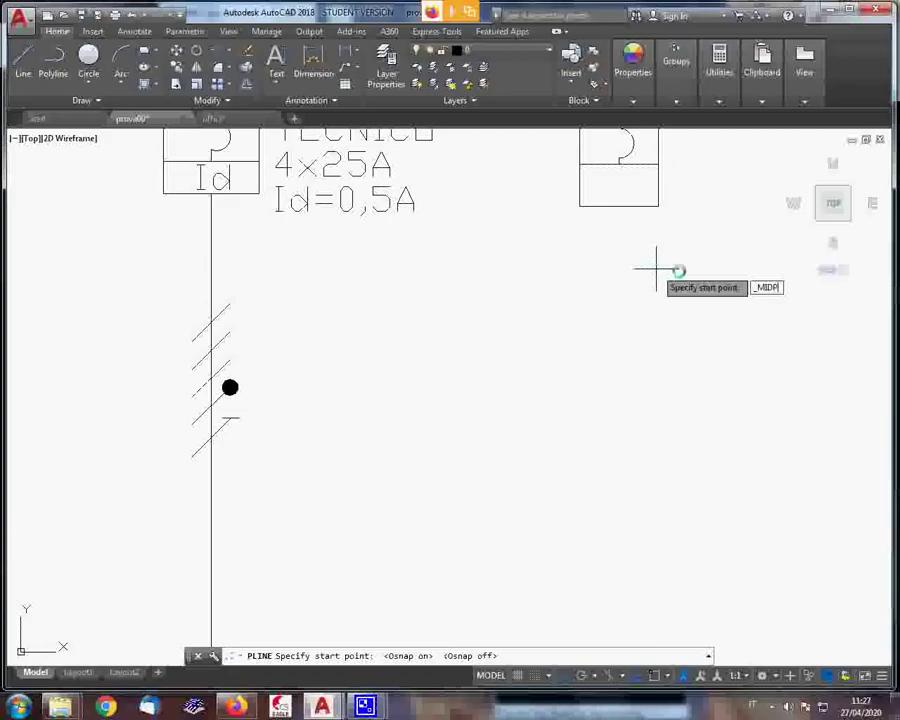
key("Return")
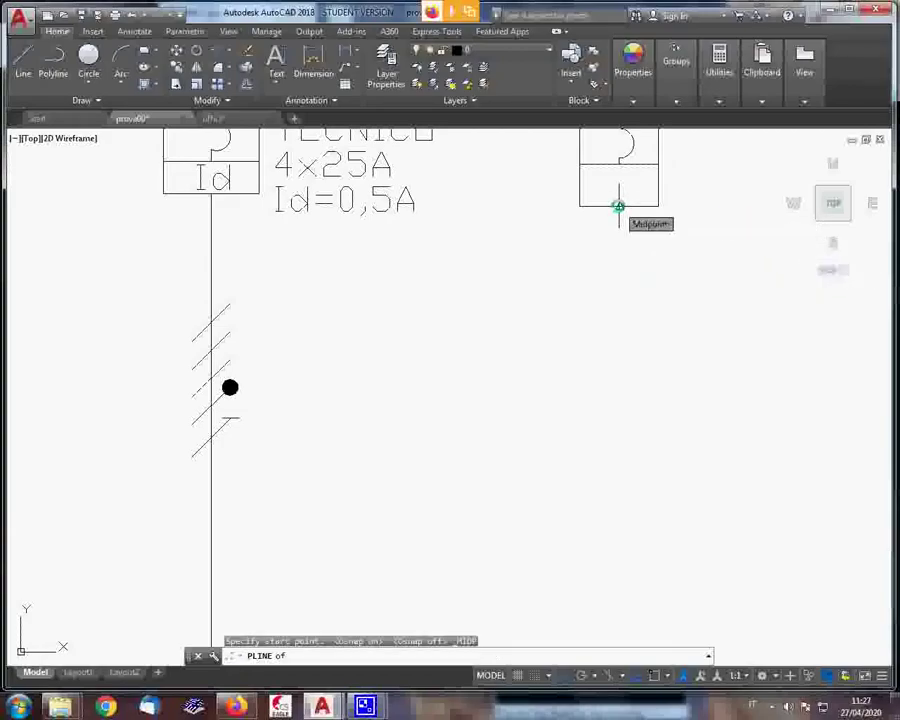
left_click(618, 206)
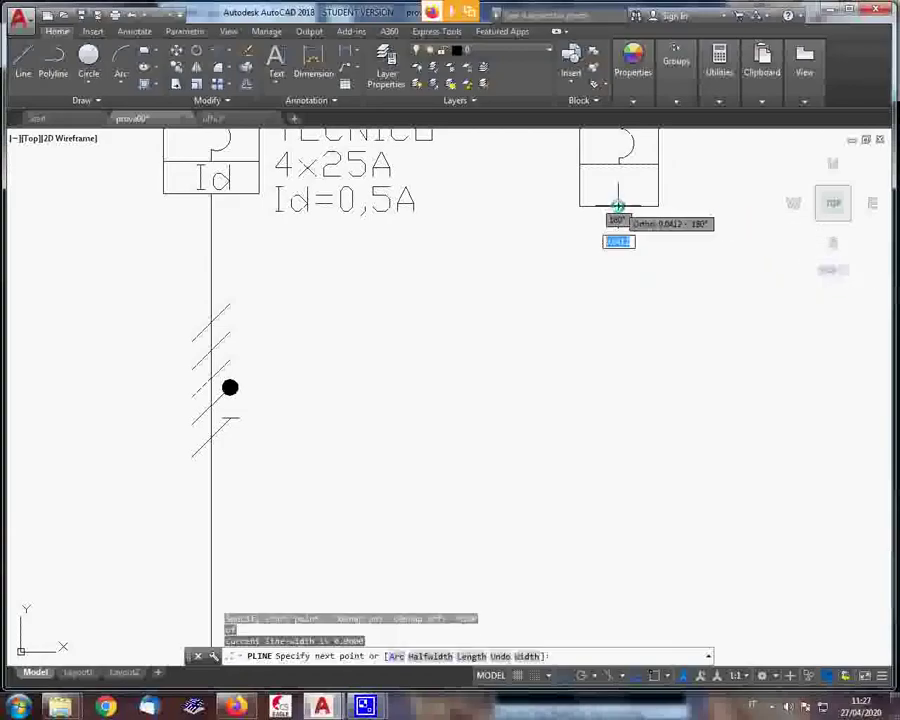
scroll(610, 300, "down", 3)
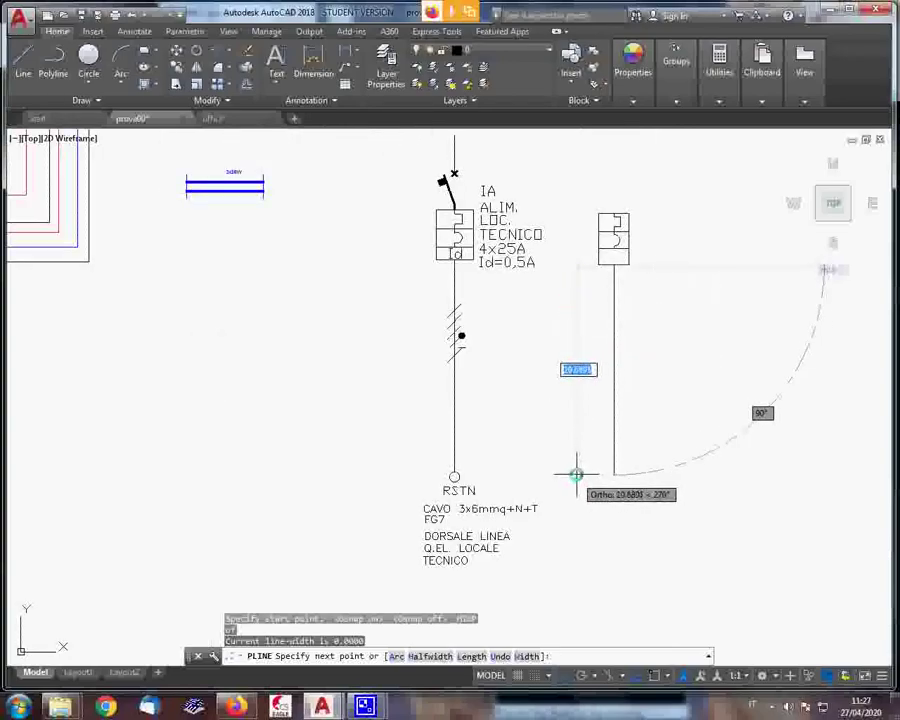
left_click(576, 475)
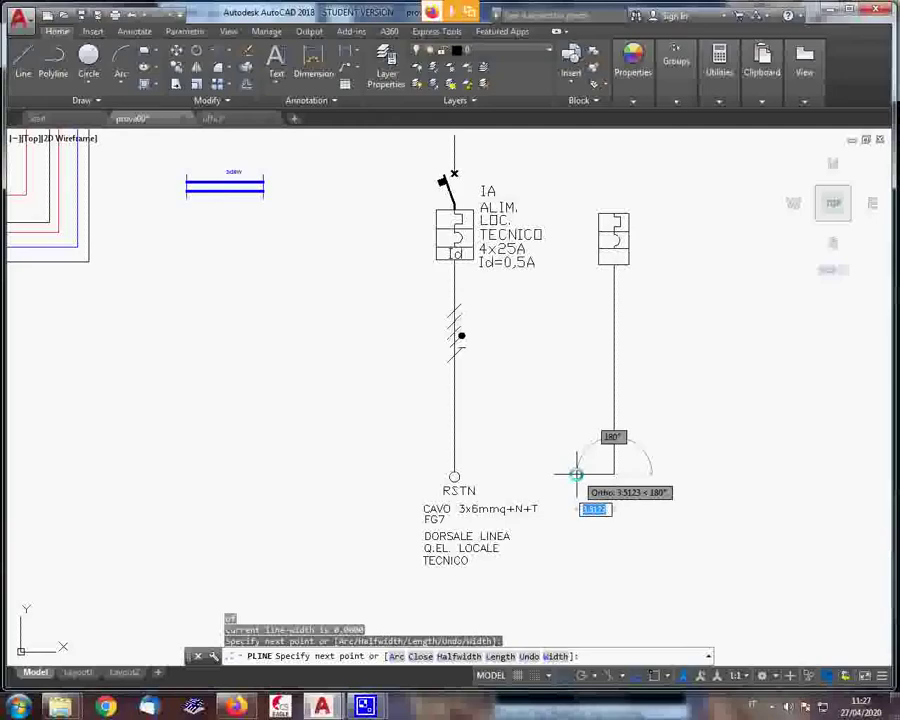
right_click(576, 467)
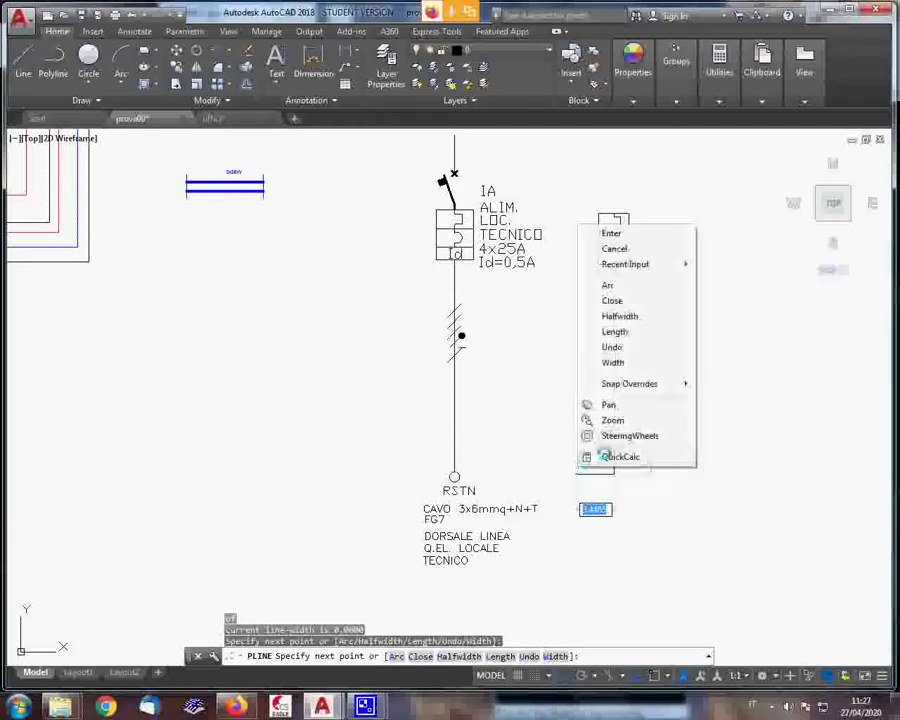
left_click(604, 233)
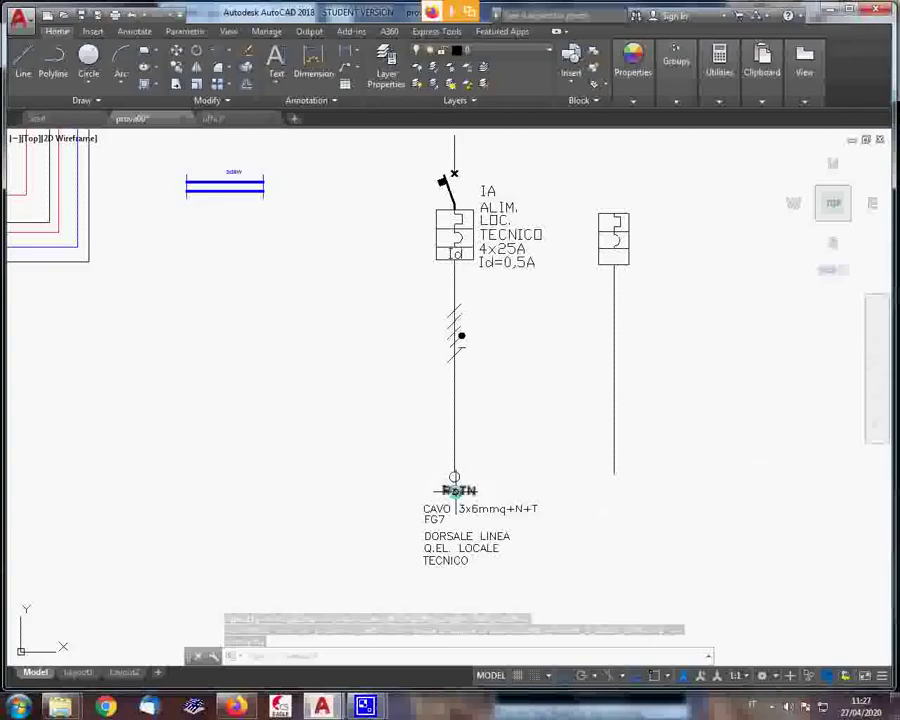
scroll(457, 490, "up", 4)
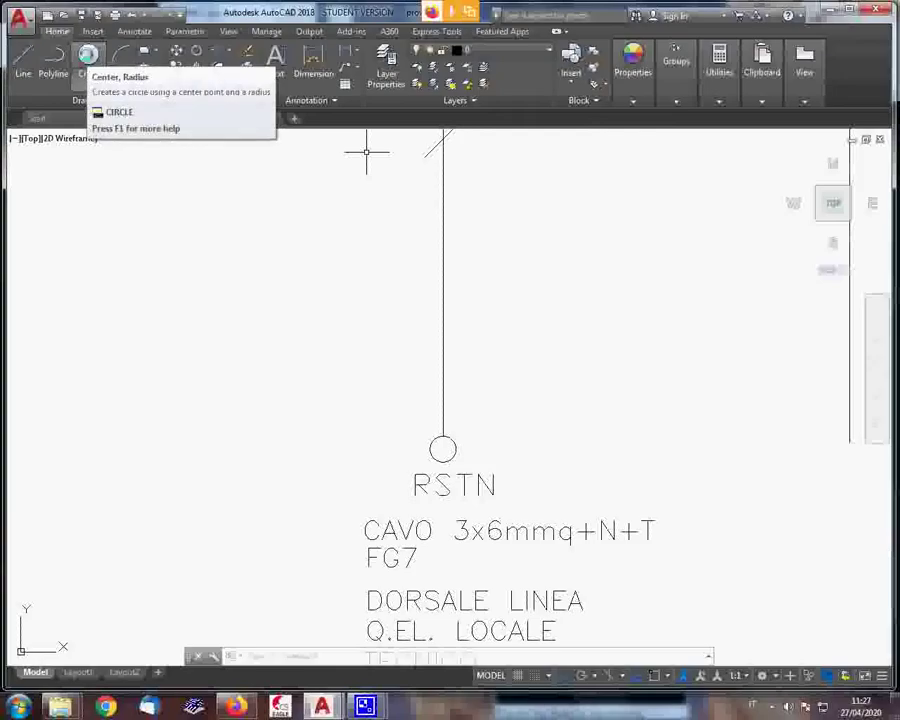
Draw a small circle centred on the end of the new feeder line
left_click(88, 56)
scroll(548, 250, "down", 2)
scroll(795, 392, "up", 2)
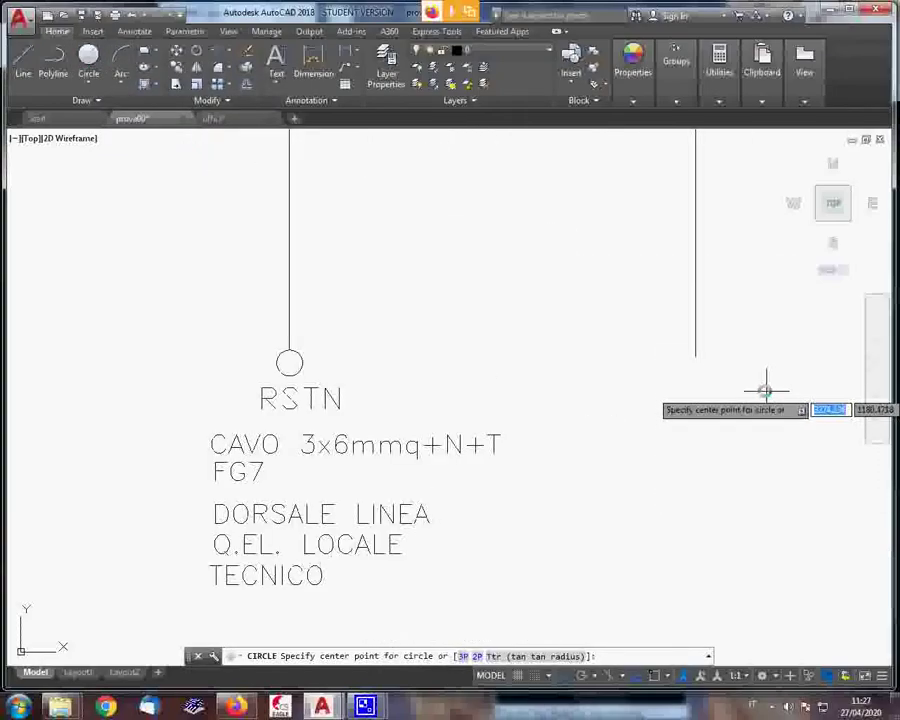
scroll(697, 367, "up", 4)
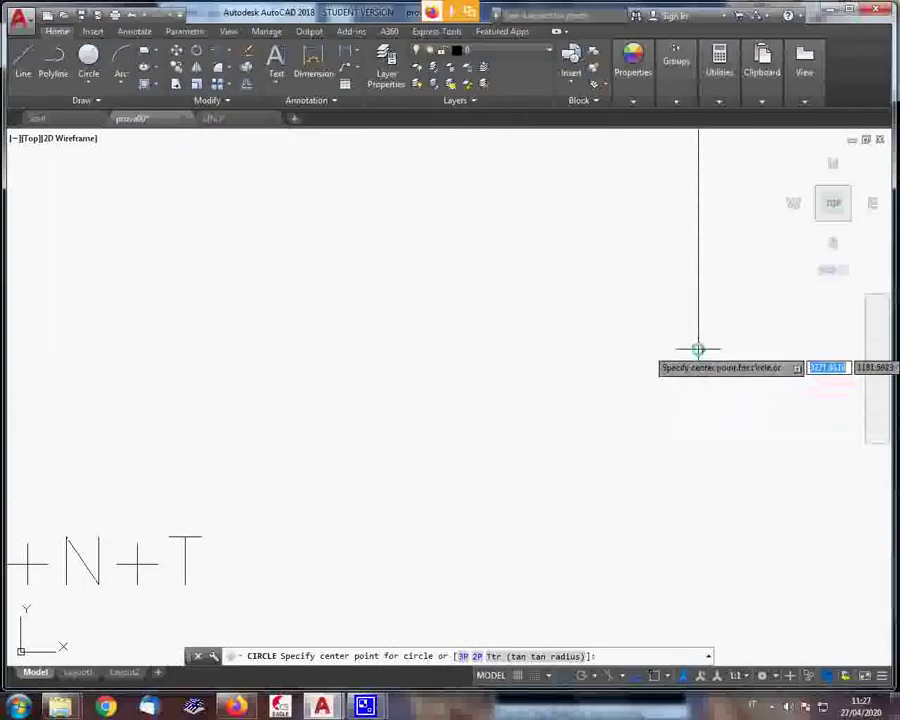
left_click(698, 349)
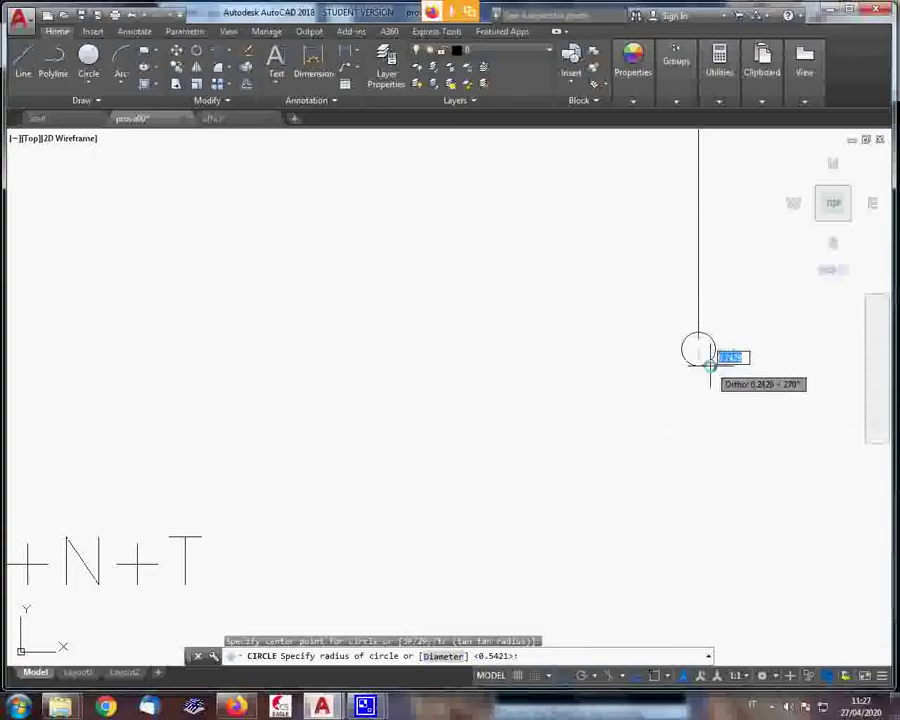
left_click(710, 366)
scroll(710, 367, "down", 5)
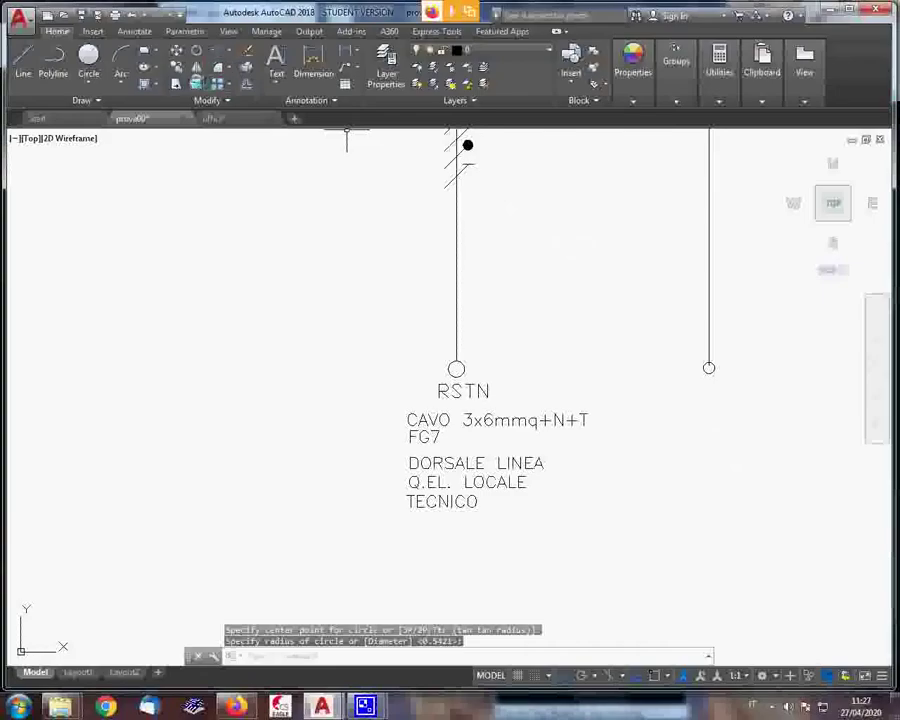
Begin scaling the small end circle, then cancel without resizing it
left_click(196, 83)
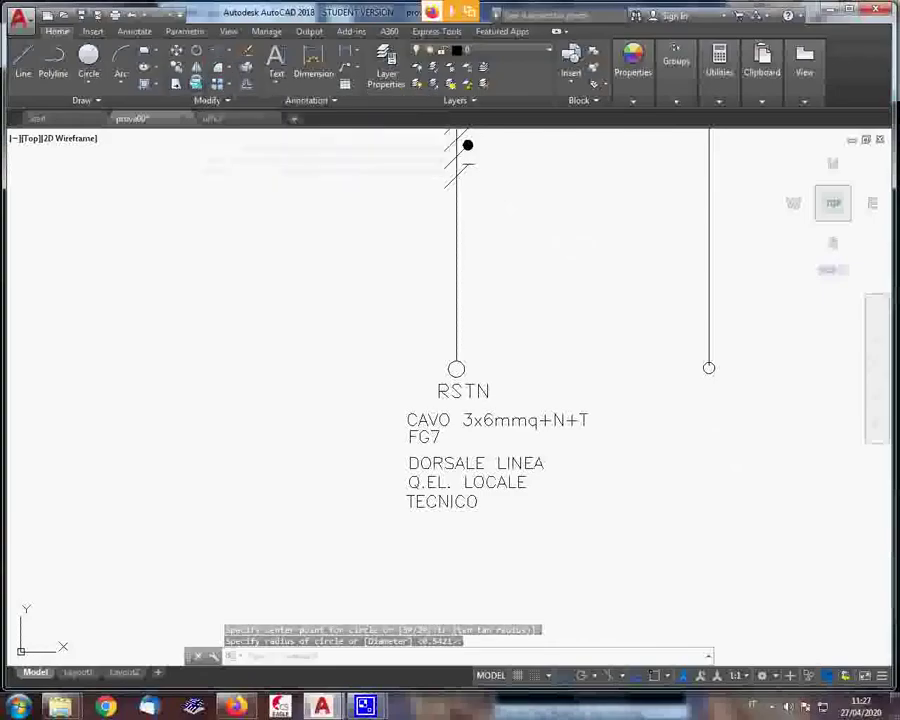
left_click(709, 370)
key("Return")
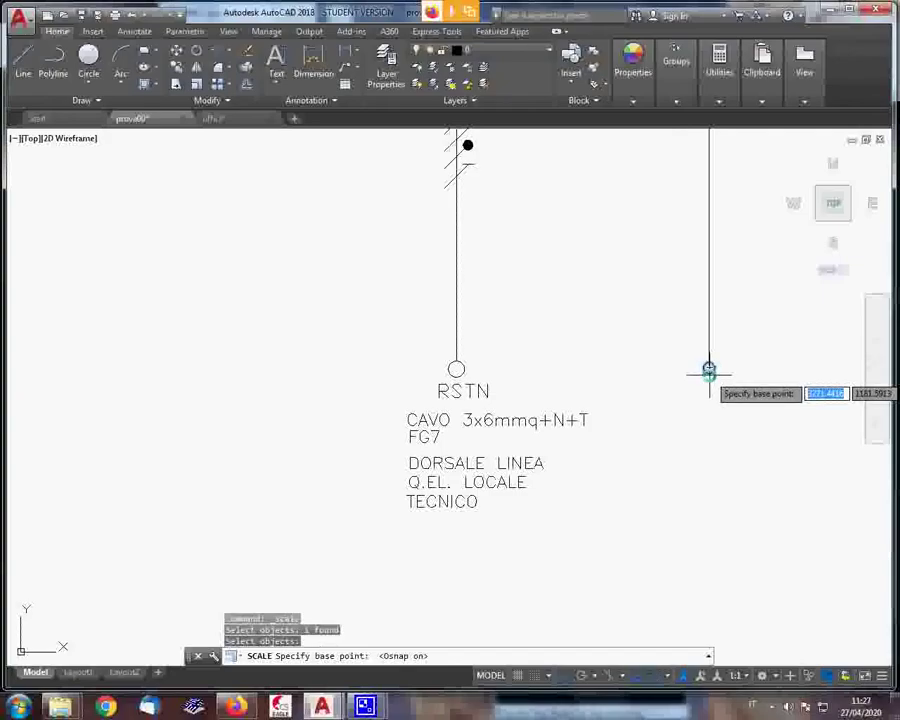
left_click(709, 370)
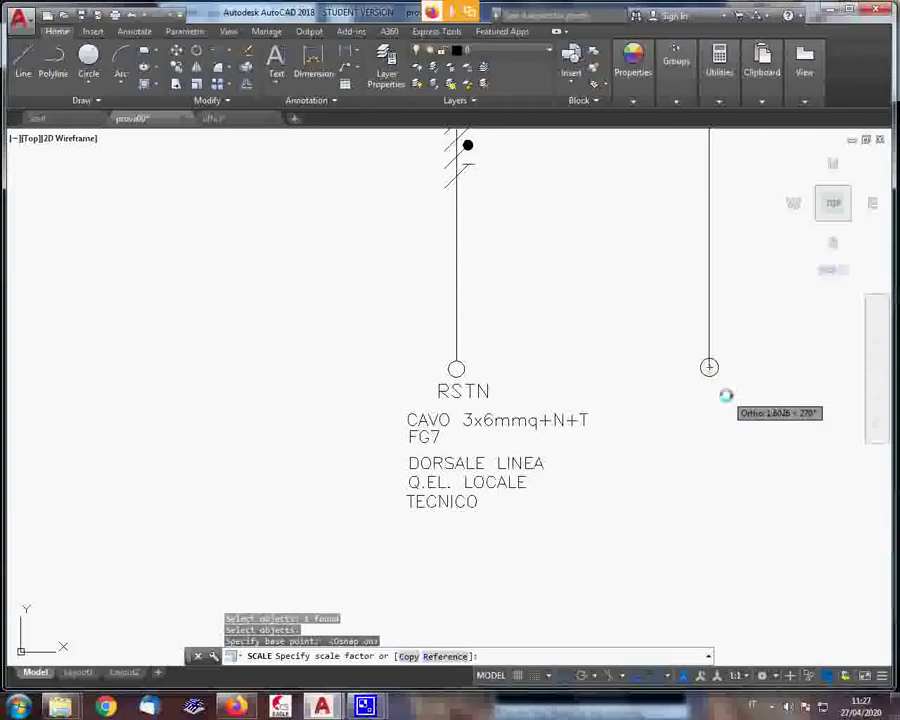
scroll(714, 370, "up", 5)
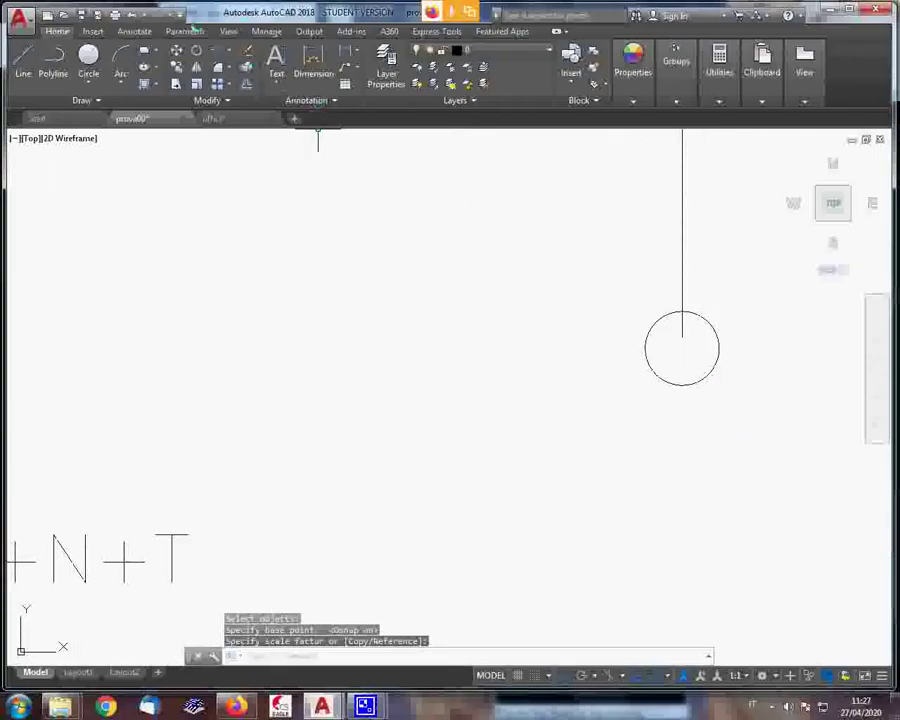
key("Escape")
Trim the feeder line inside the circle, using the circle as the cutting edge
type("tr")
key("Return")
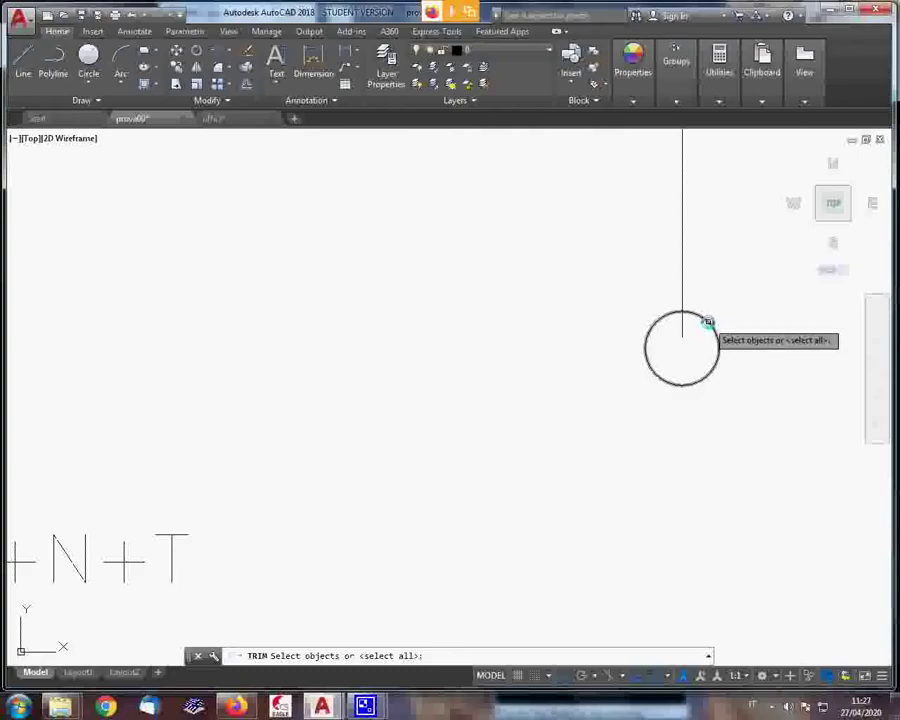
left_click(707, 322)
key("Return")
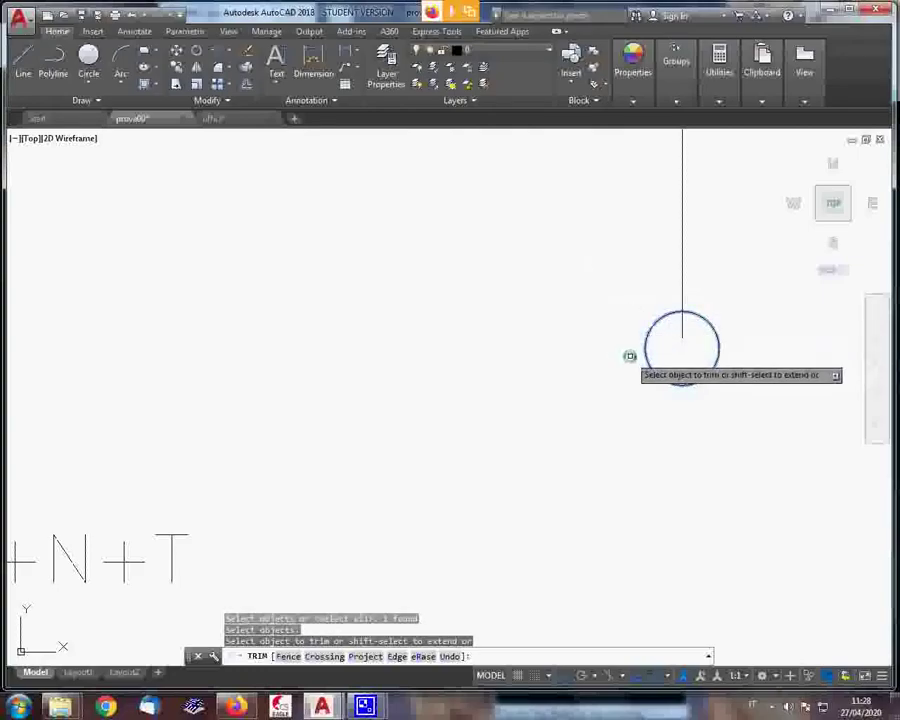
right_click(686, 330)
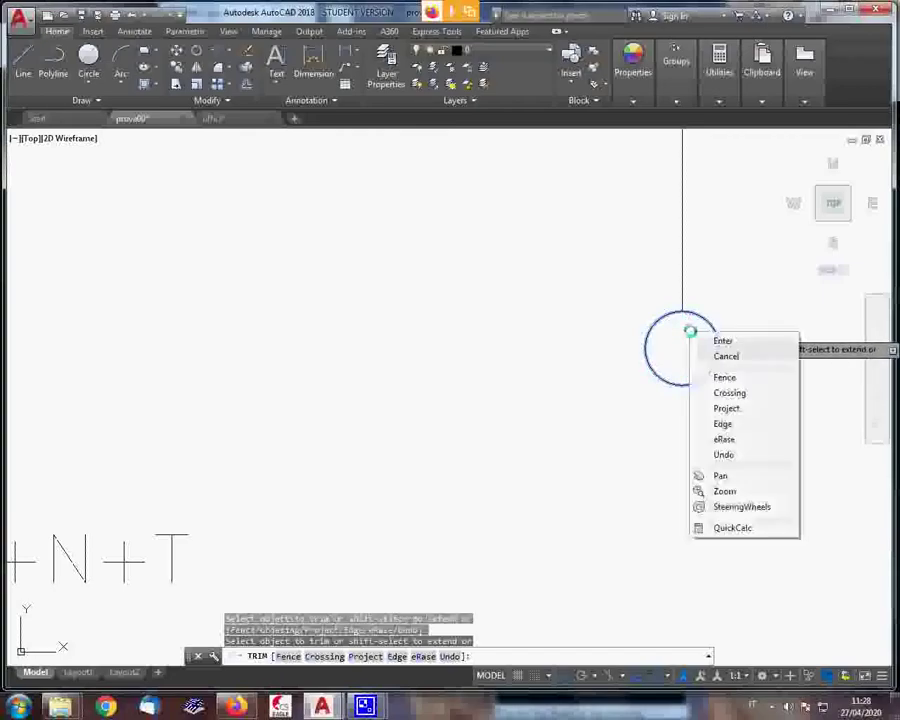
left_click(709, 340)
scroll(706, 336, "down", 5)
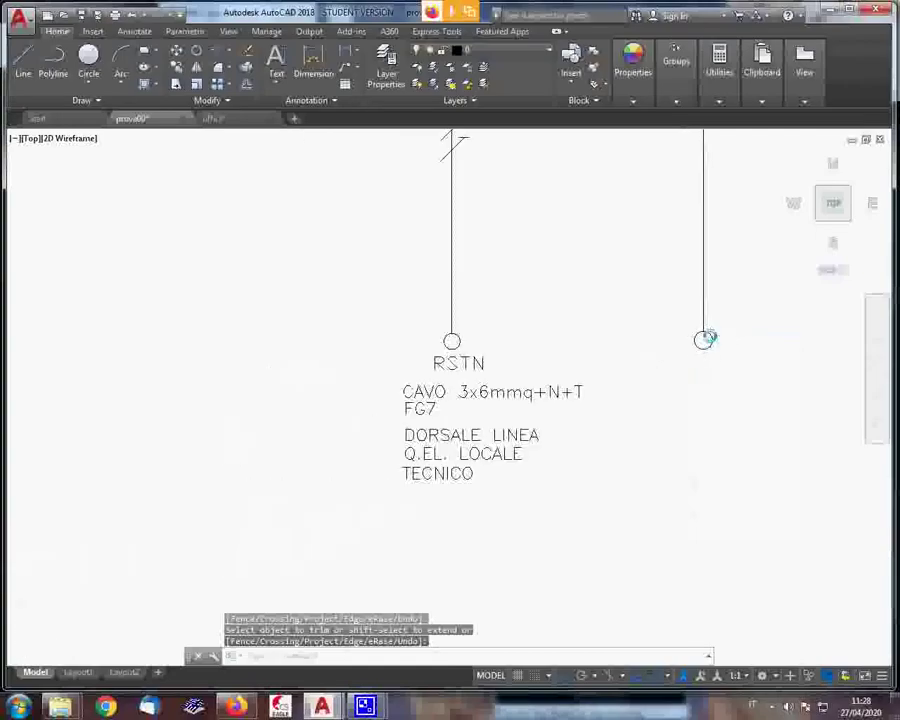
scroll(709, 336, "down", 3)
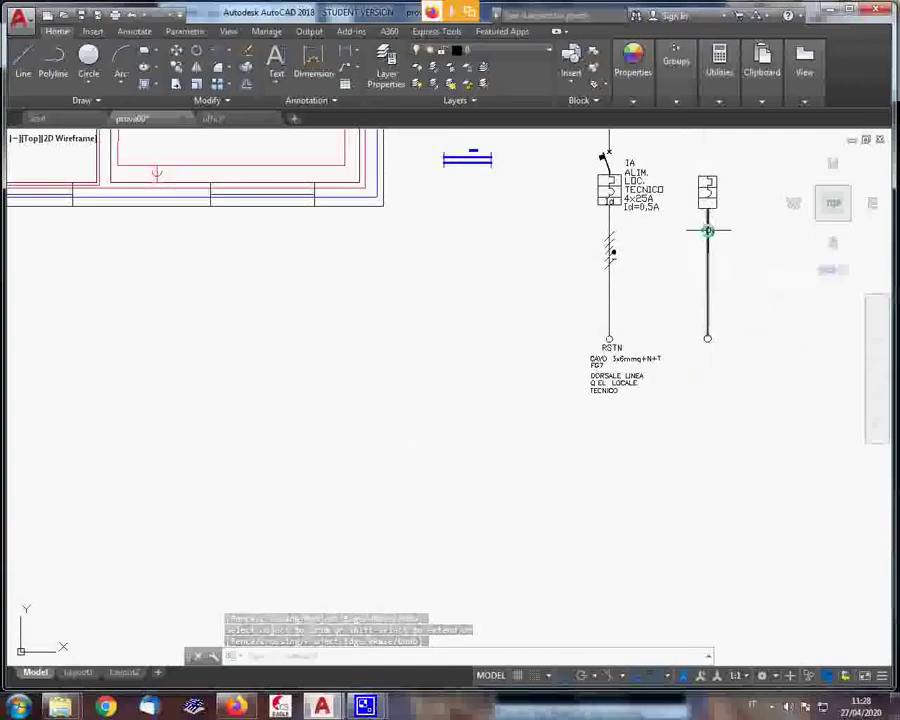
scroll(707, 230, "up", 4)
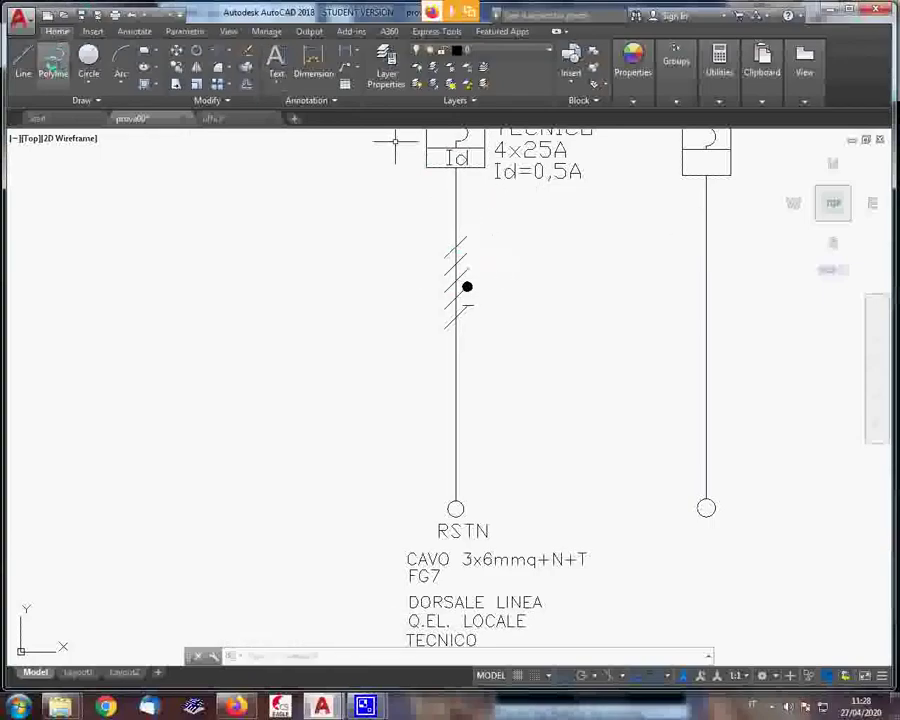
Draw one diagonal slash polyline across the right-hand feeder line
left_click(53, 60)
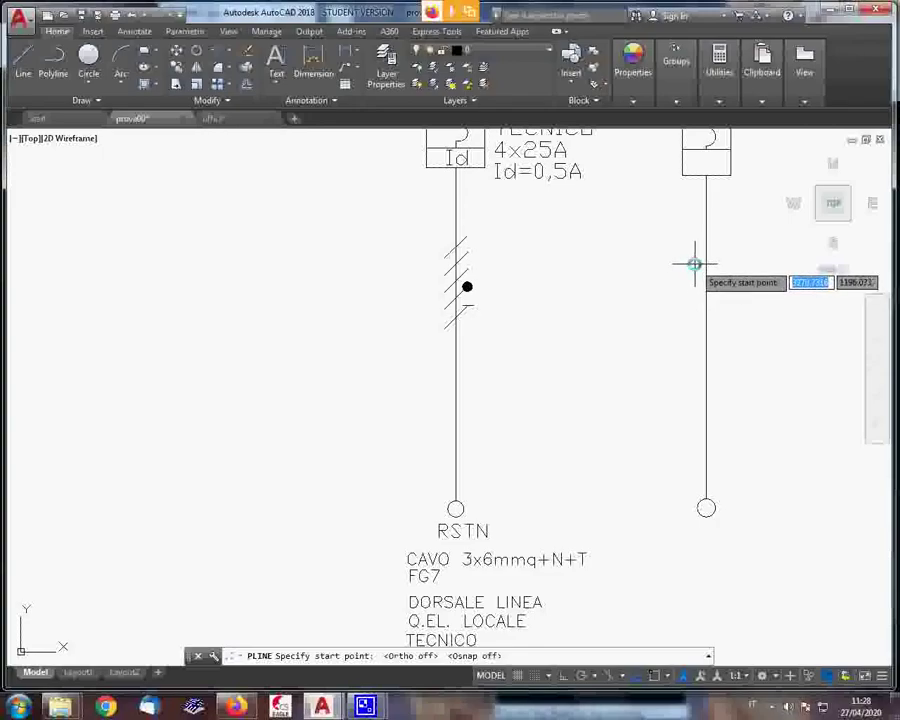
left_click(690, 261)
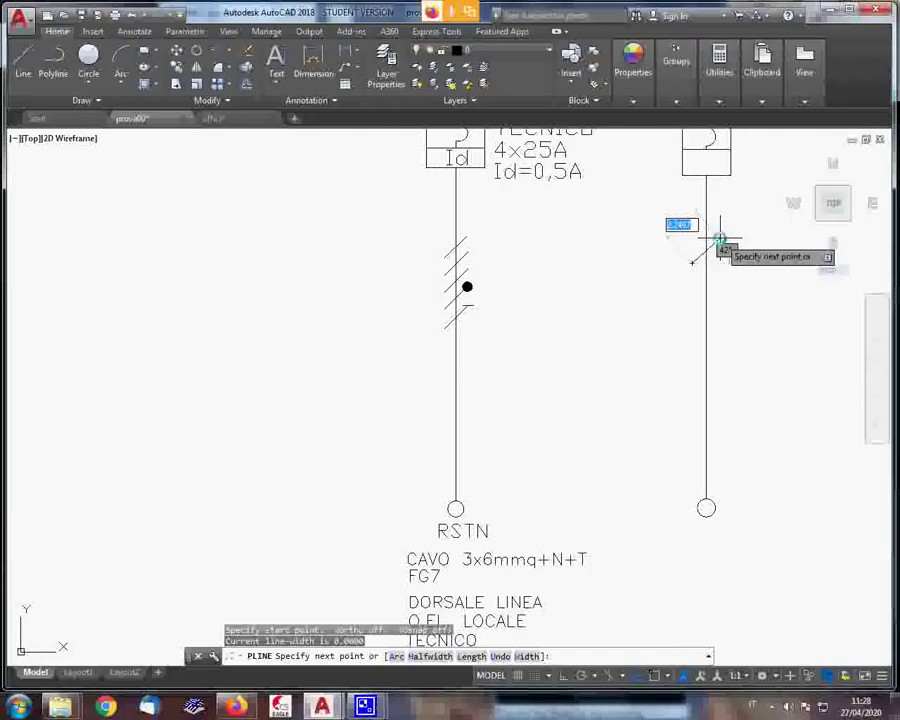
left_click(719, 240)
key("Escape")
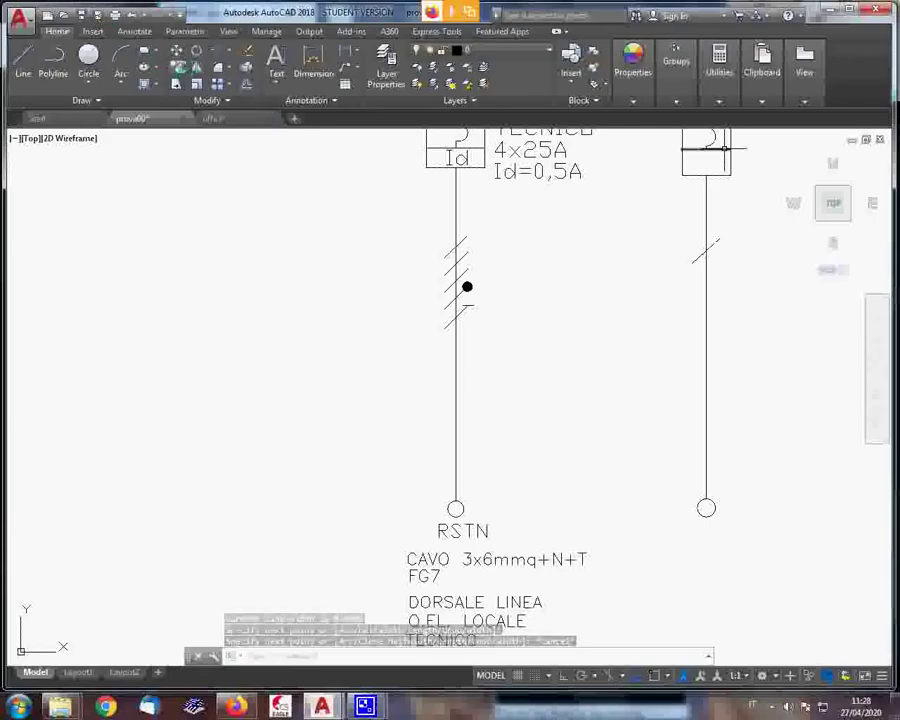
Copy the slash straight downward with Ortho on to stack the cable marks
left_click(177, 67)
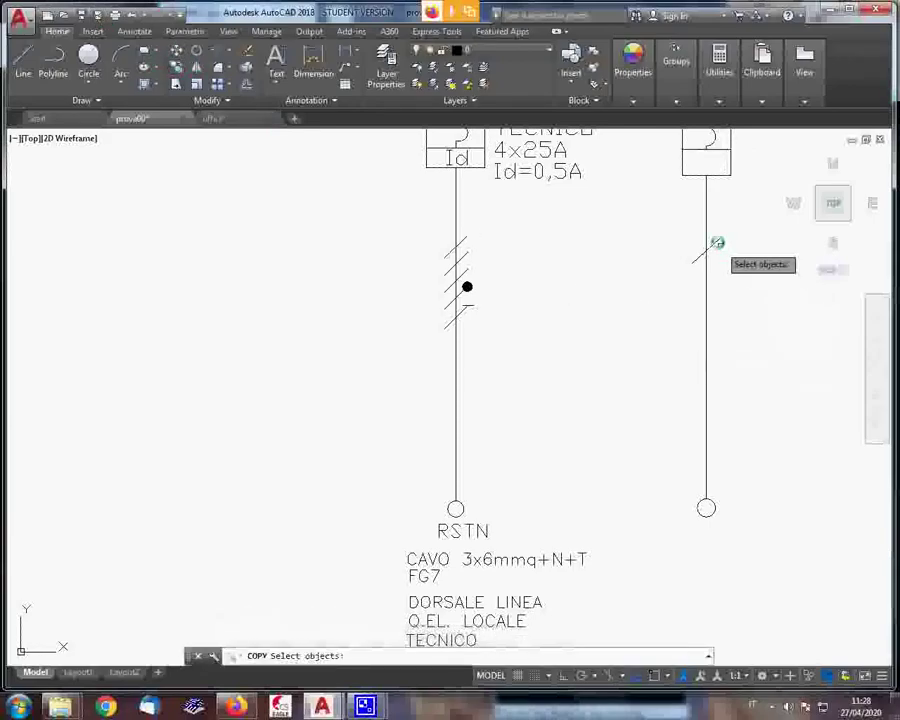
left_click(717, 243)
key("Return")
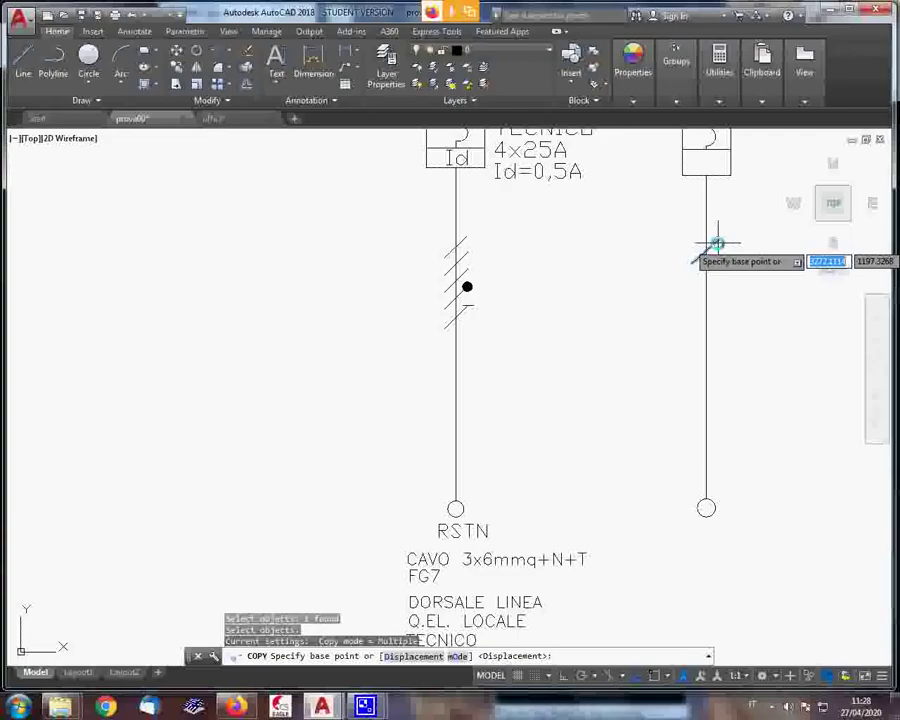
key("F8")
left_click(727, 262)
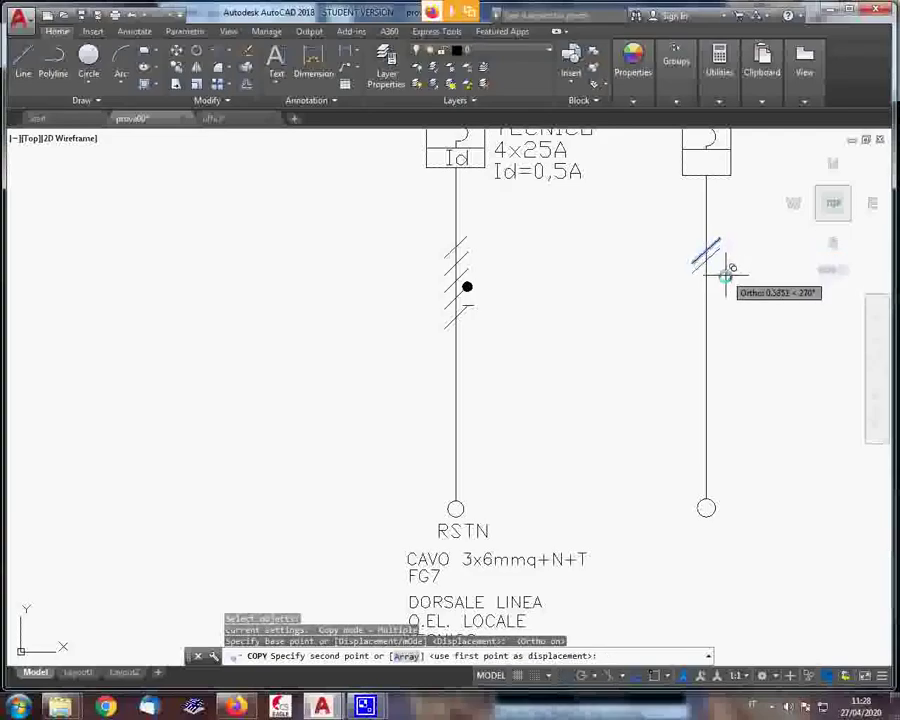
left_click(726, 279)
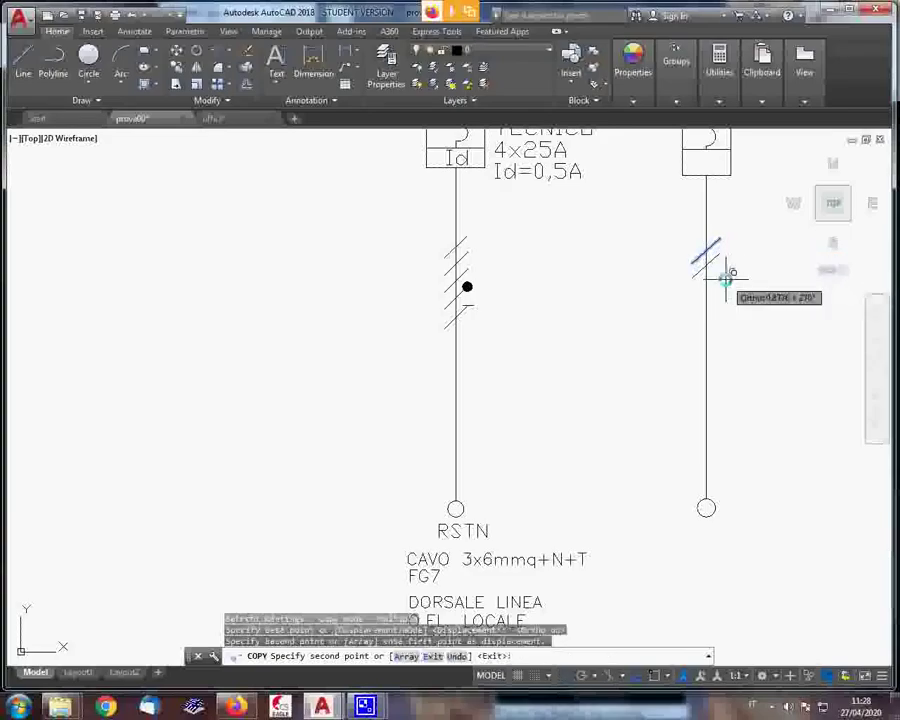
key("F8")
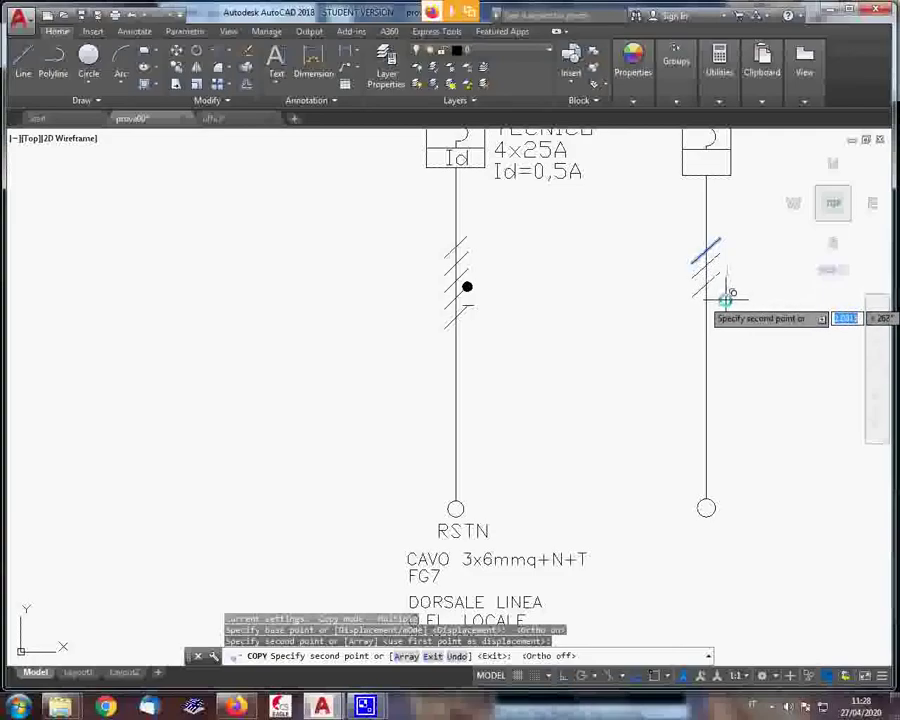
right_click(725, 300)
left_click(759, 310)
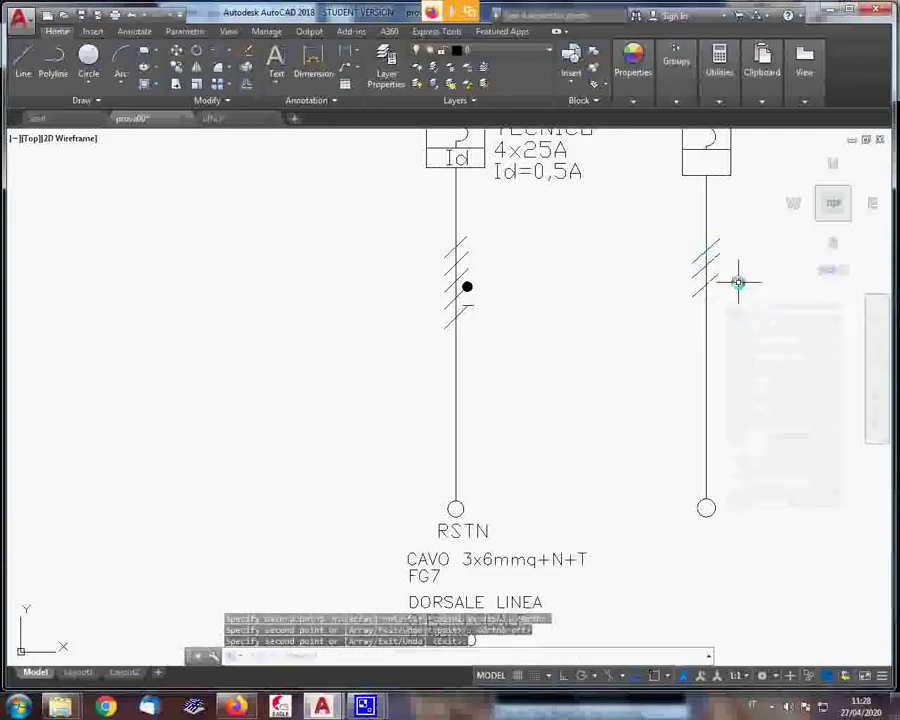
Draw a short horizontal tick polyline with PL beside the right feeder's lowest slash mark
type("pl")
key("Return")
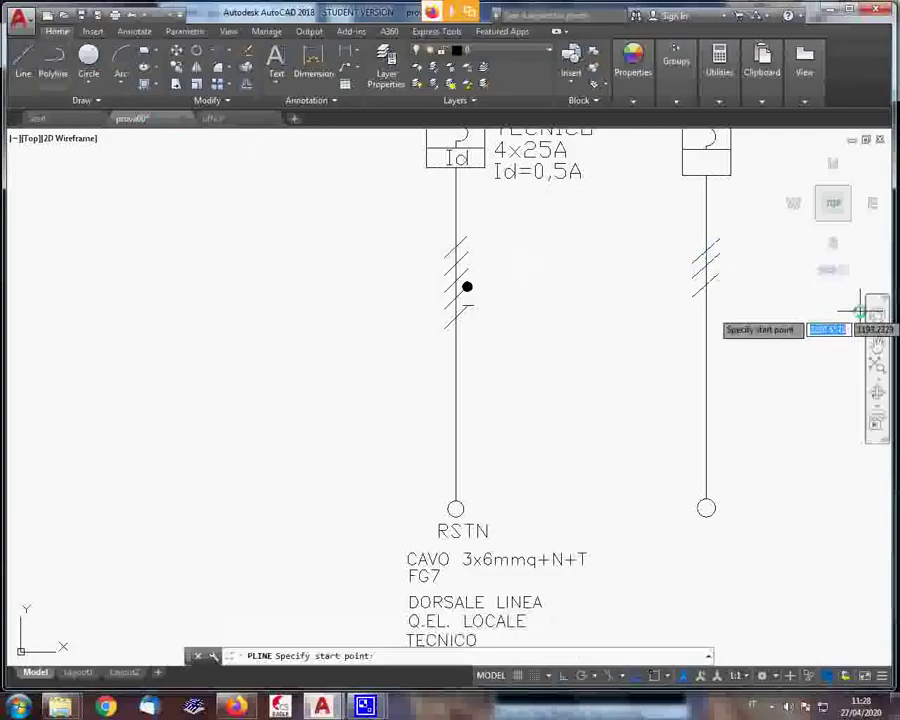
scroll(440, 340, "up", 3)
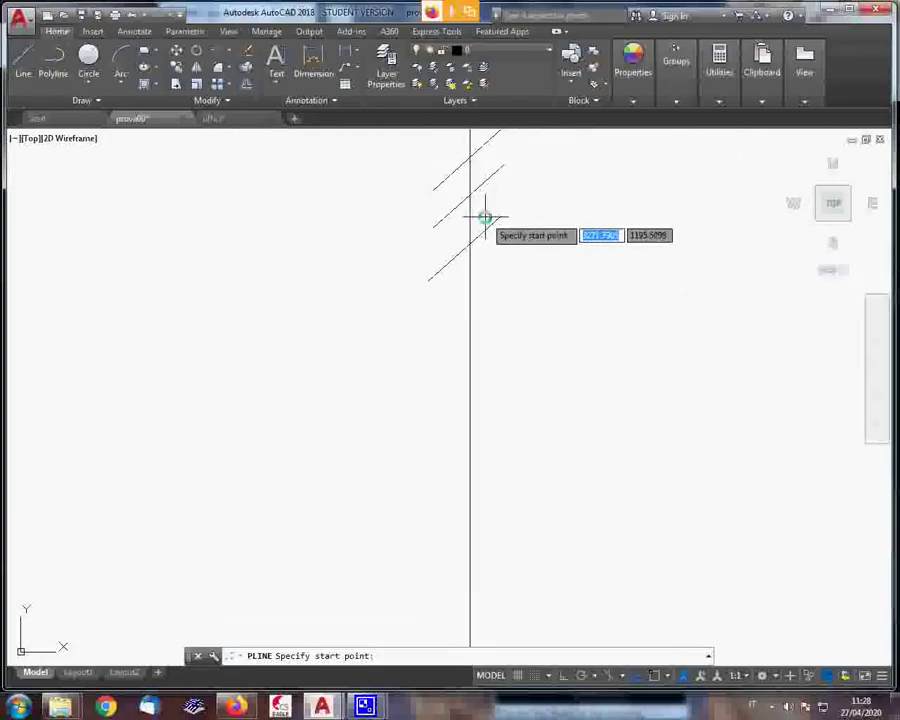
scroll(486, 217, "up", 2)
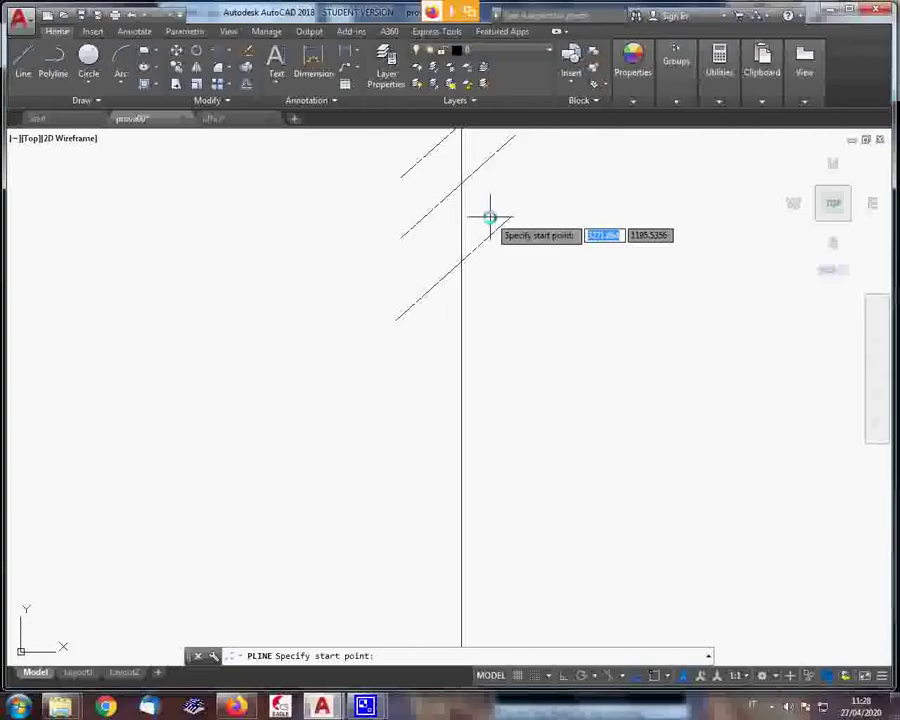
left_click(489, 217)
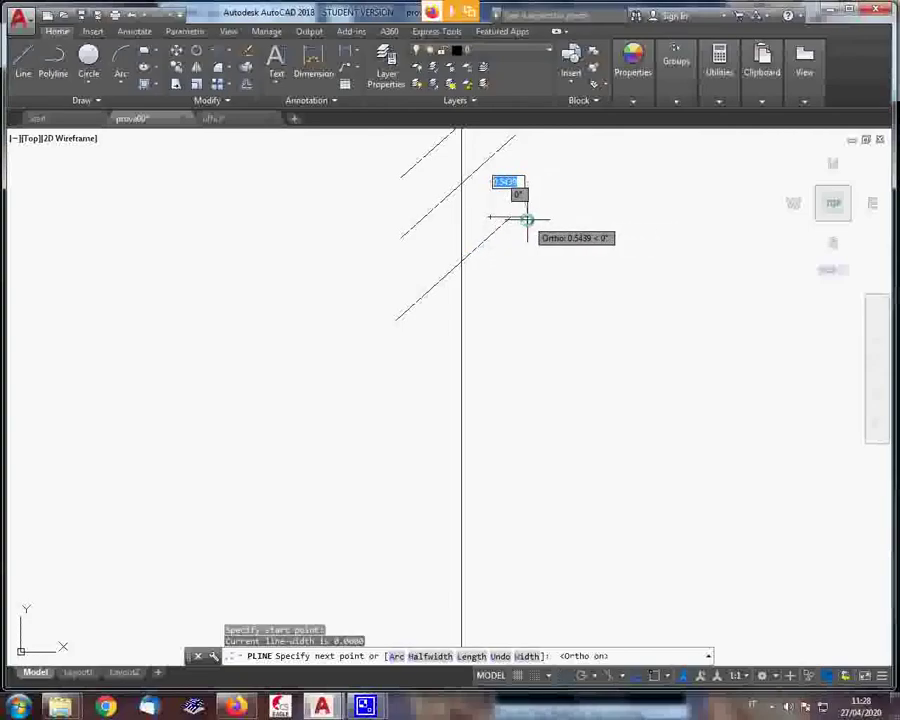
left_click(527, 219)
right_click(528, 219)
left_click(563, 232)
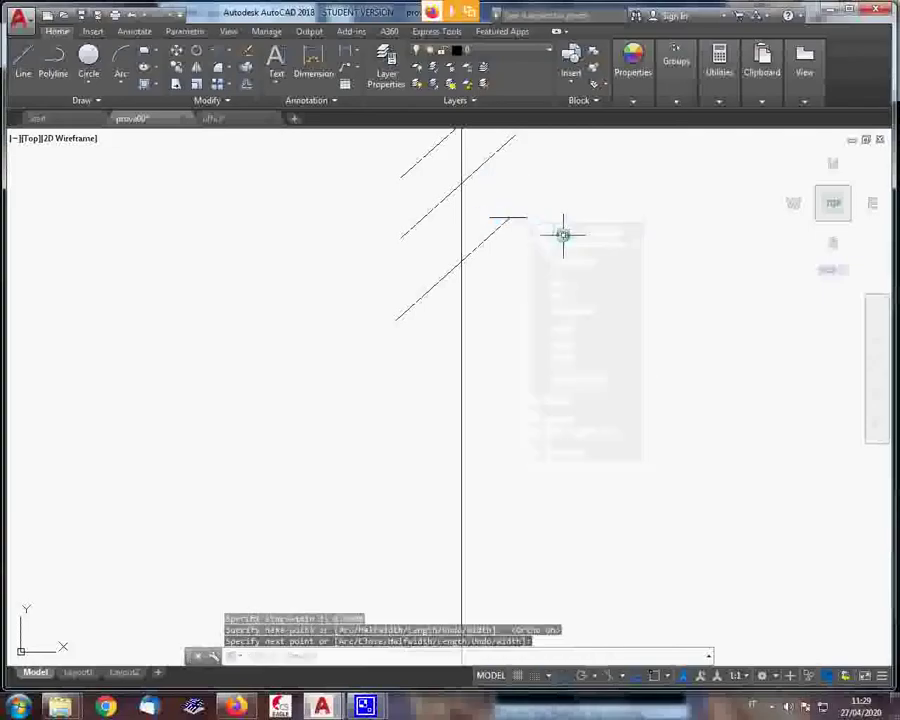
scroll(563, 232, "down", 4)
scroll(562, 212, "up", 4)
scroll(562, 196, "down", 4)
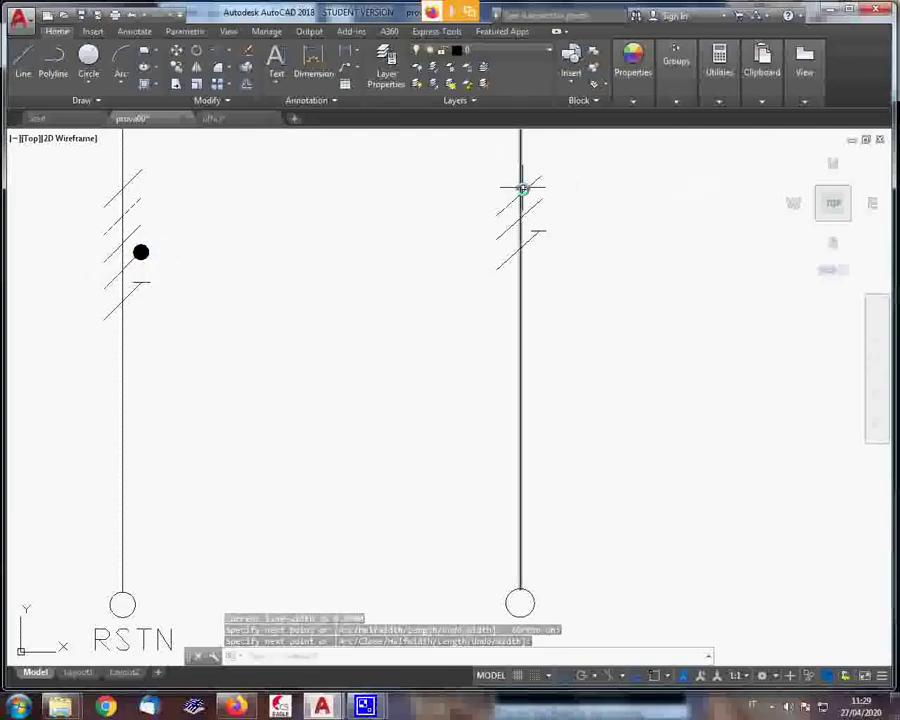
scroll(522, 187, "up", 2)
scroll(528, 190, "up", 2)
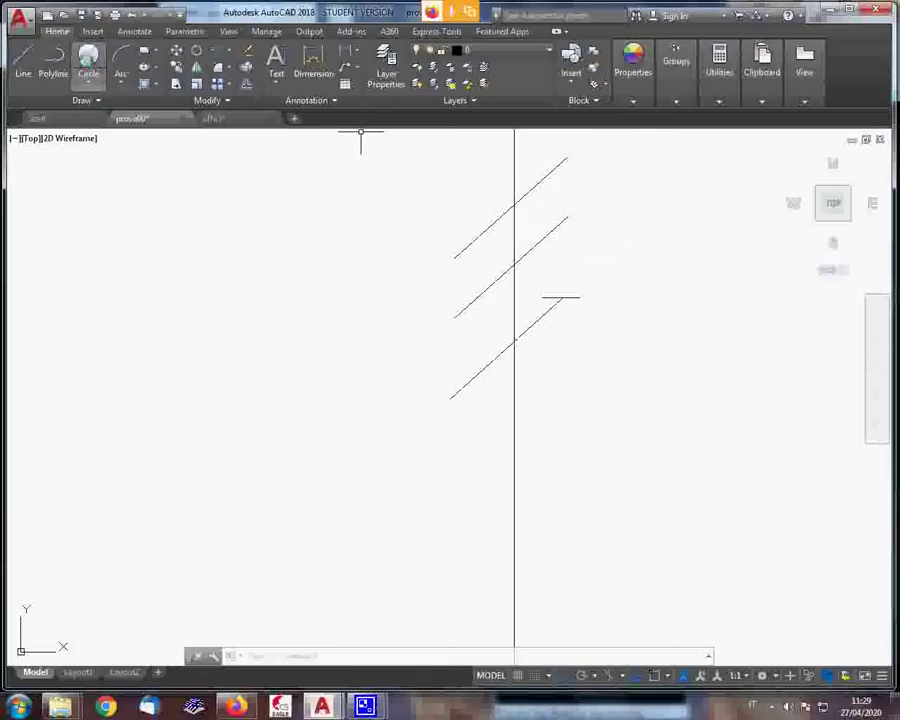
Draw a small circle near the top slash and move it onto the slash's upper end
left_click(88, 58)
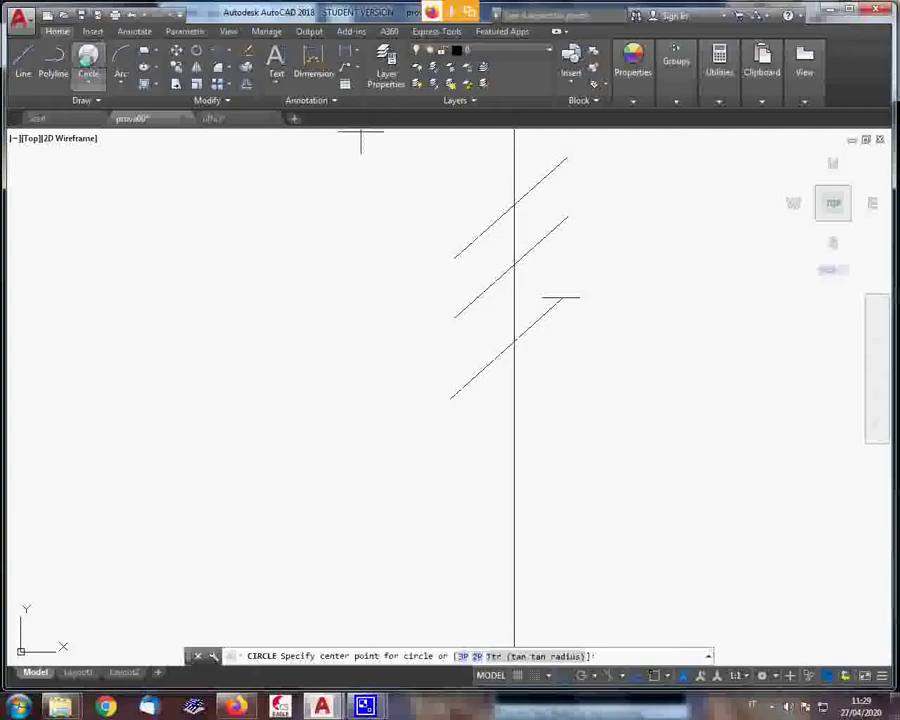
left_click(575, 203)
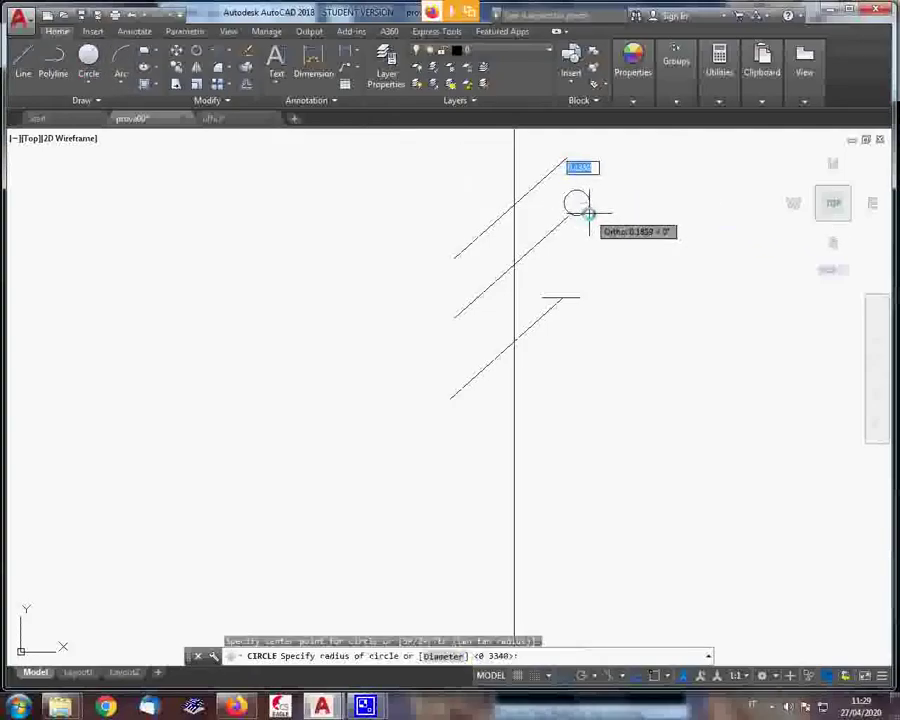
left_click(591, 213)
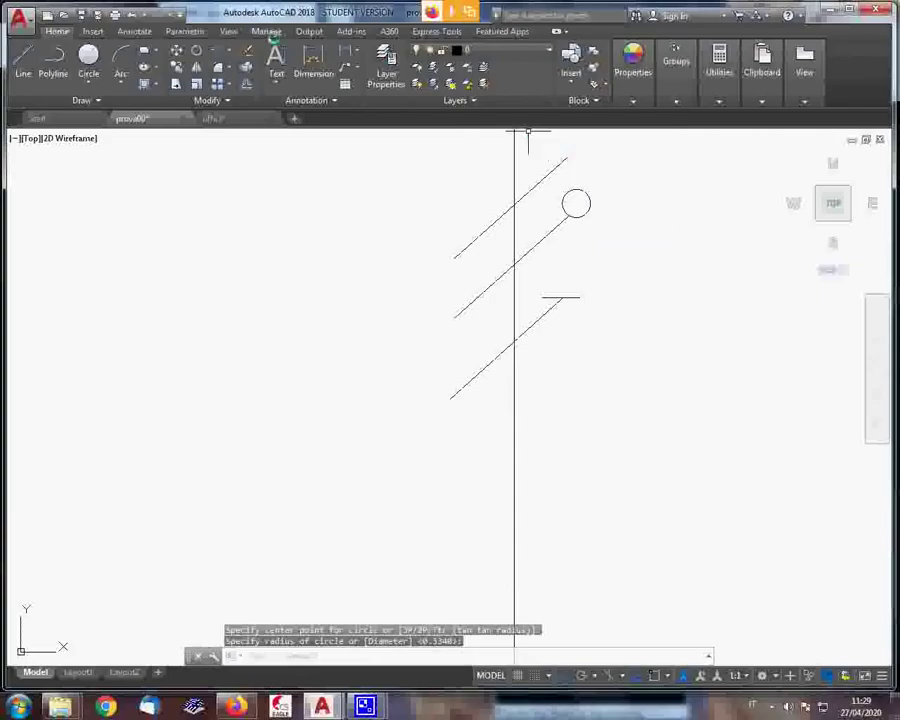
type("m")
key("Return")
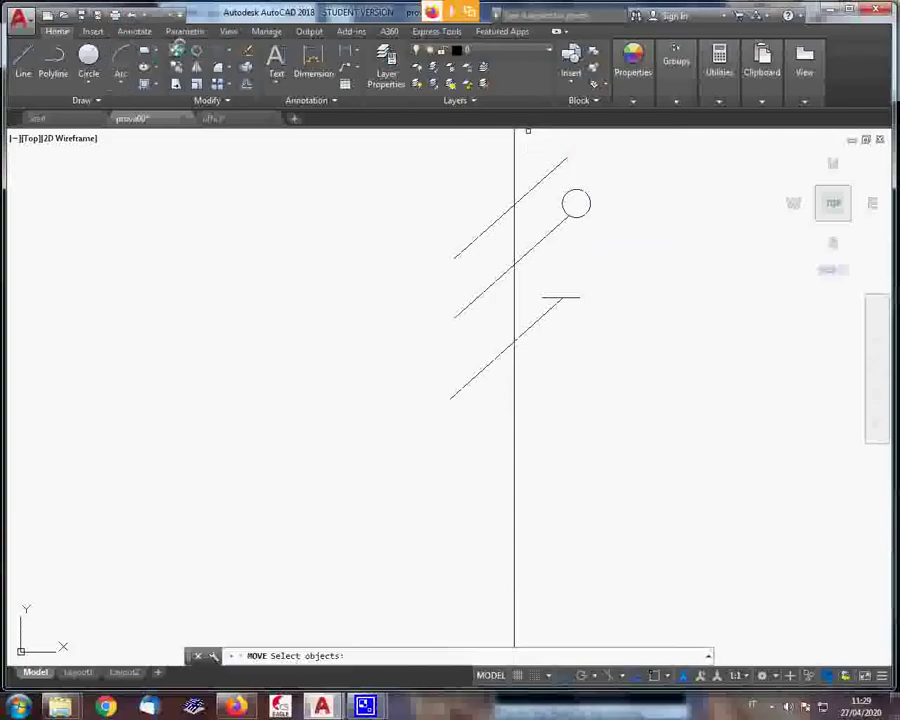
left_click(587, 215)
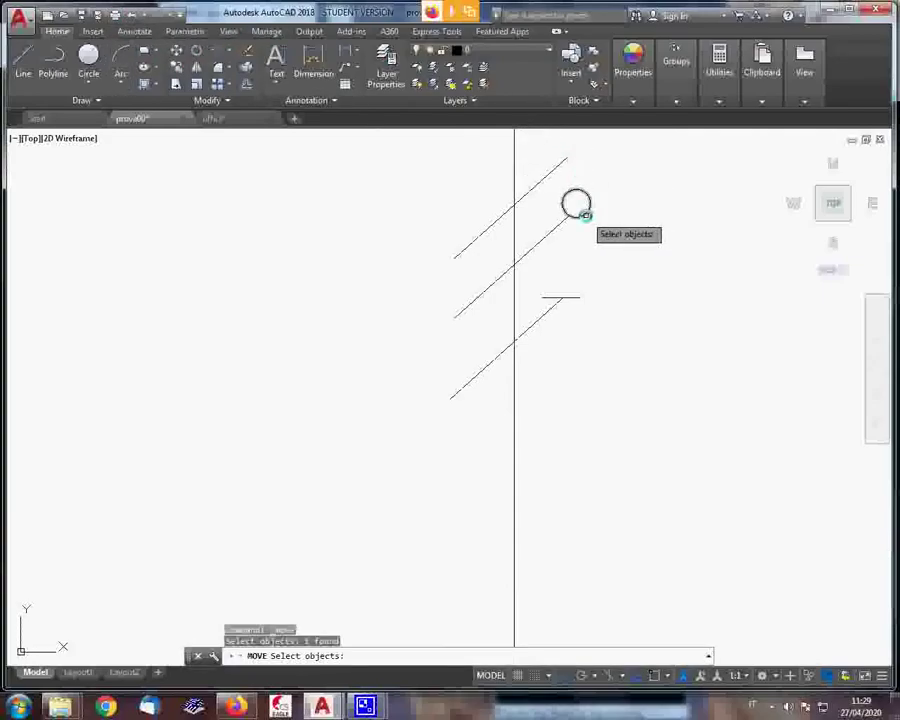
key("Return")
left_click(593, 217)
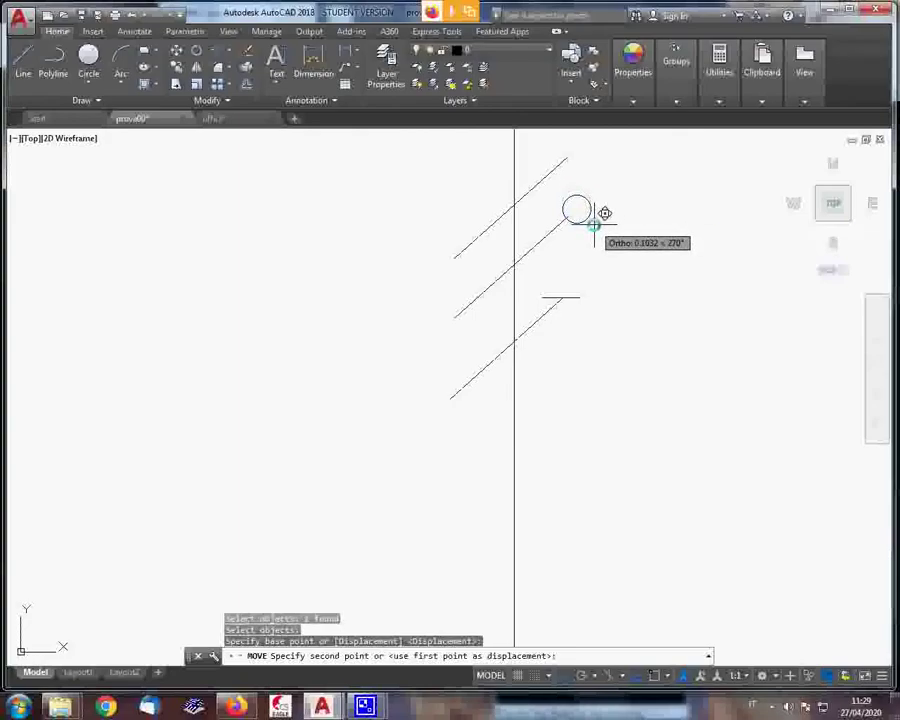
left_click(594, 226)
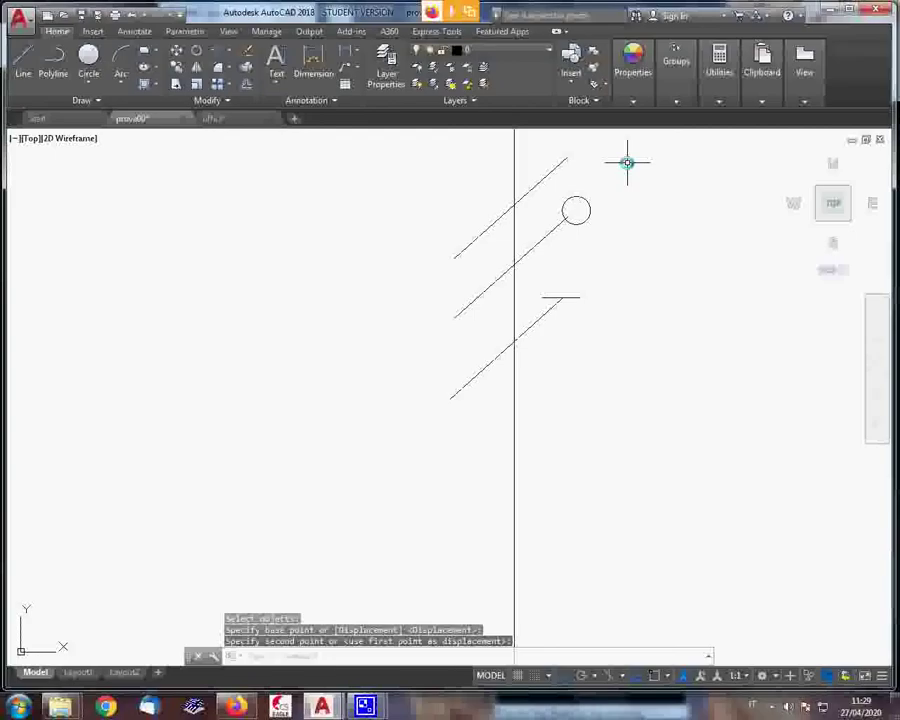
scroll(614, 203, "down", 3)
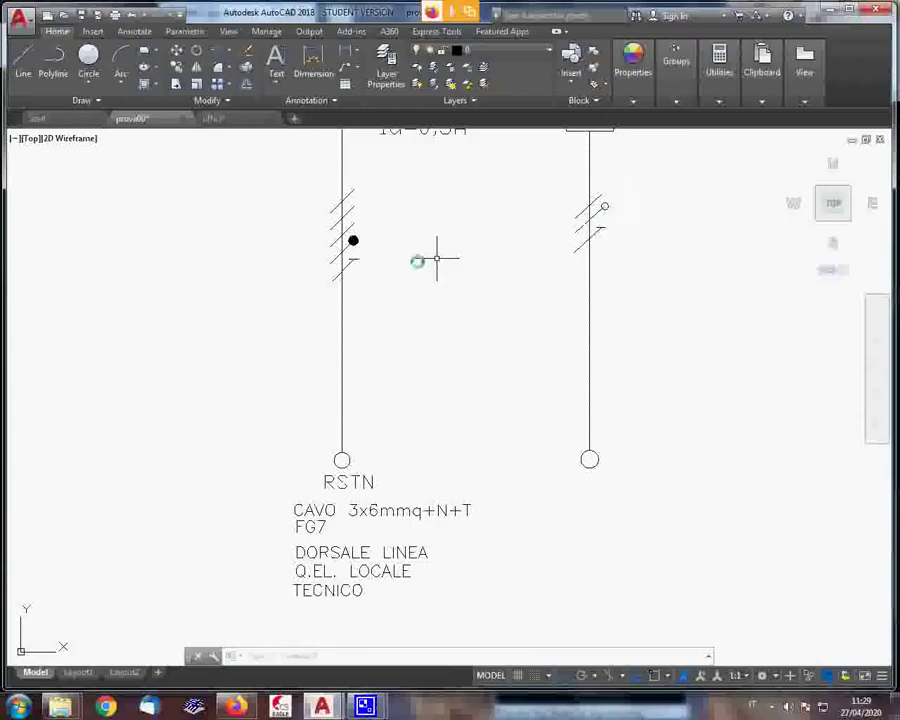
Scale the small circle up with SC from its snapped base point to match the left dot
scroll(363, 251, "up", 2)
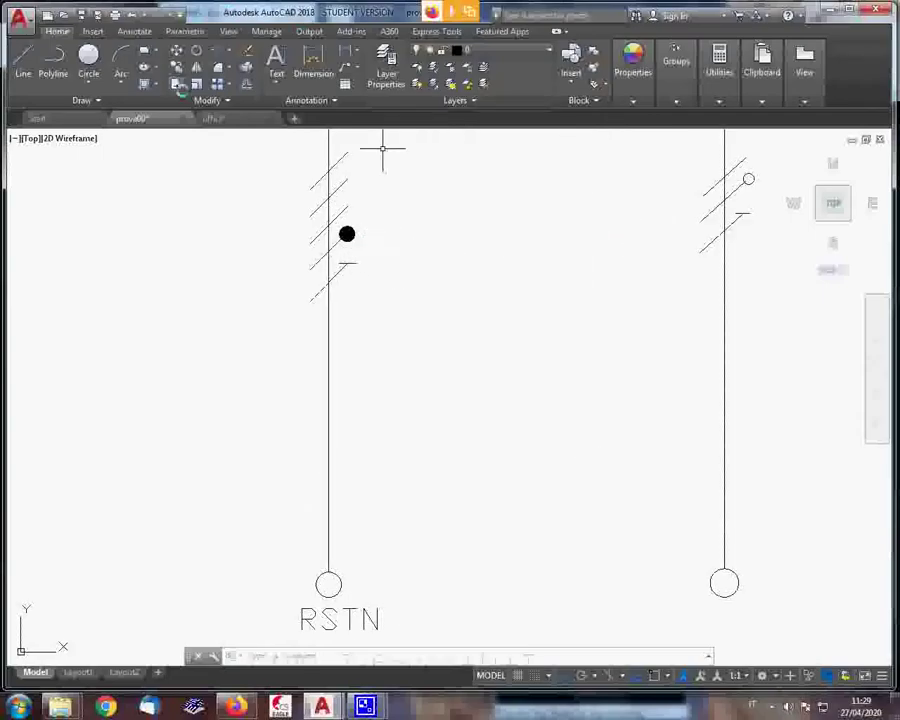
type("sc")
key("Return")
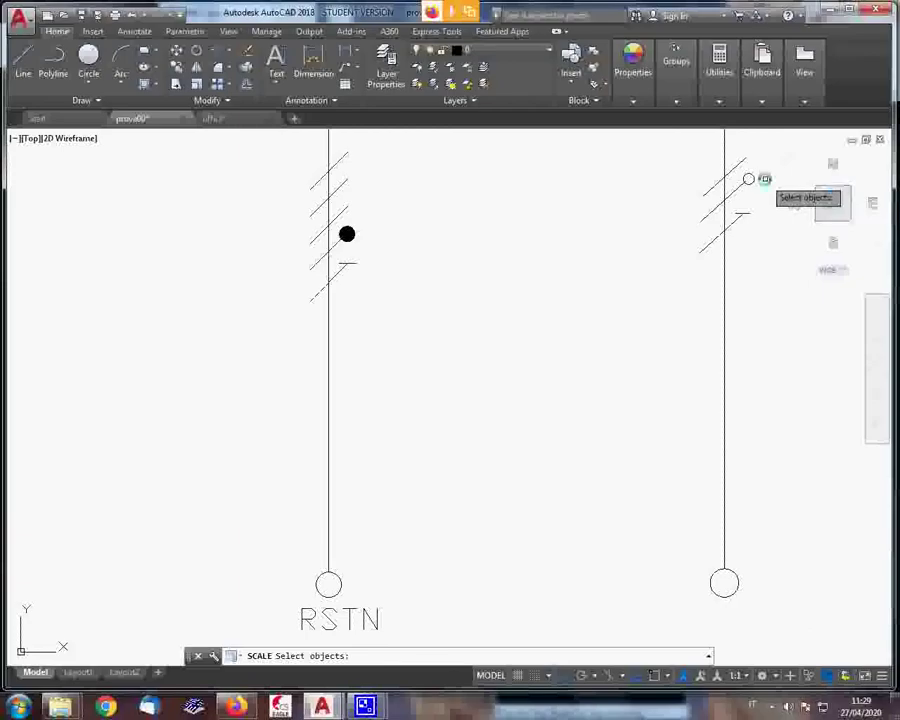
left_click(748, 181)
key("Return")
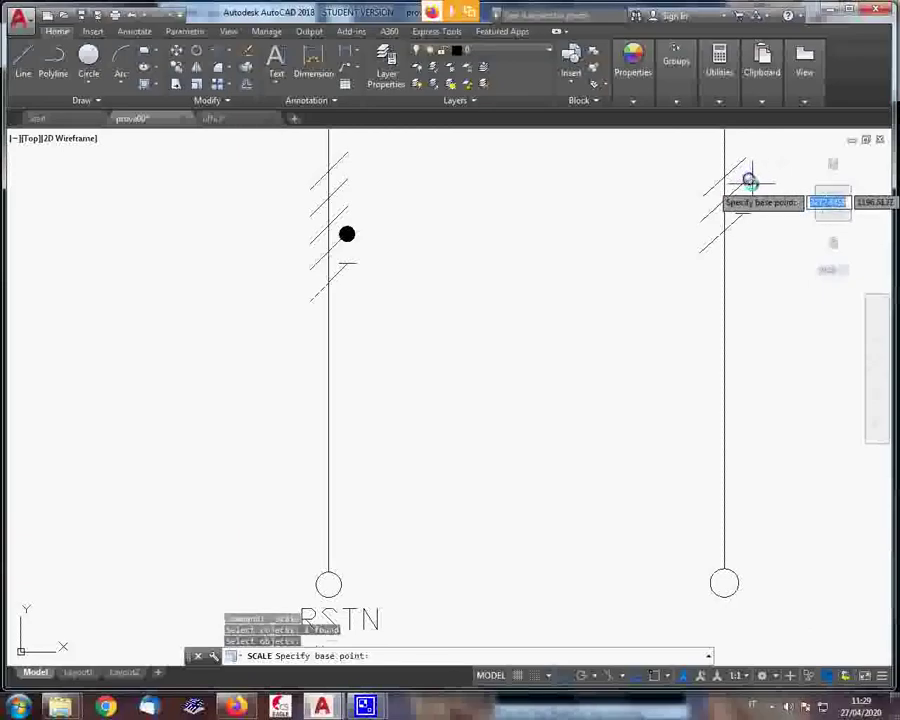
key("F3")
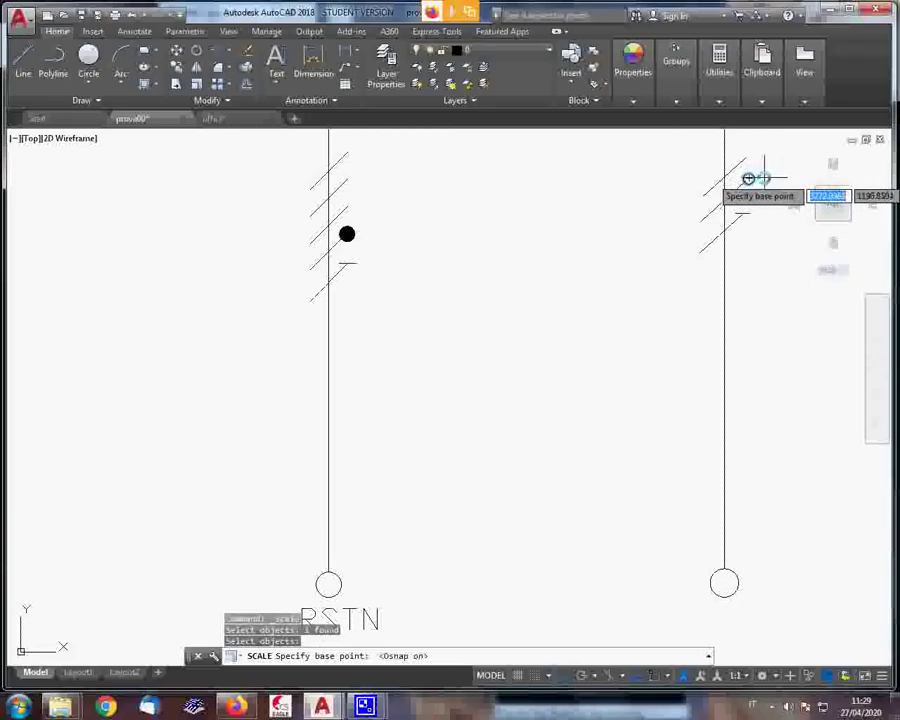
scroll(750, 180, "up", 3)
left_click(731, 185)
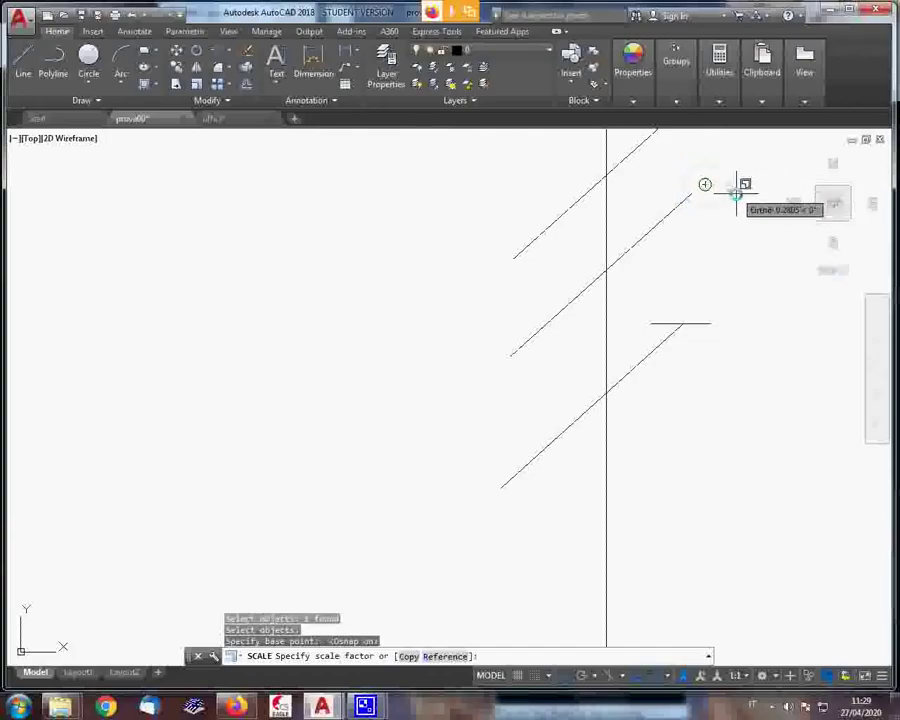
scroll(735, 192, "down", 1)
scroll(756, 236, "down", 2)
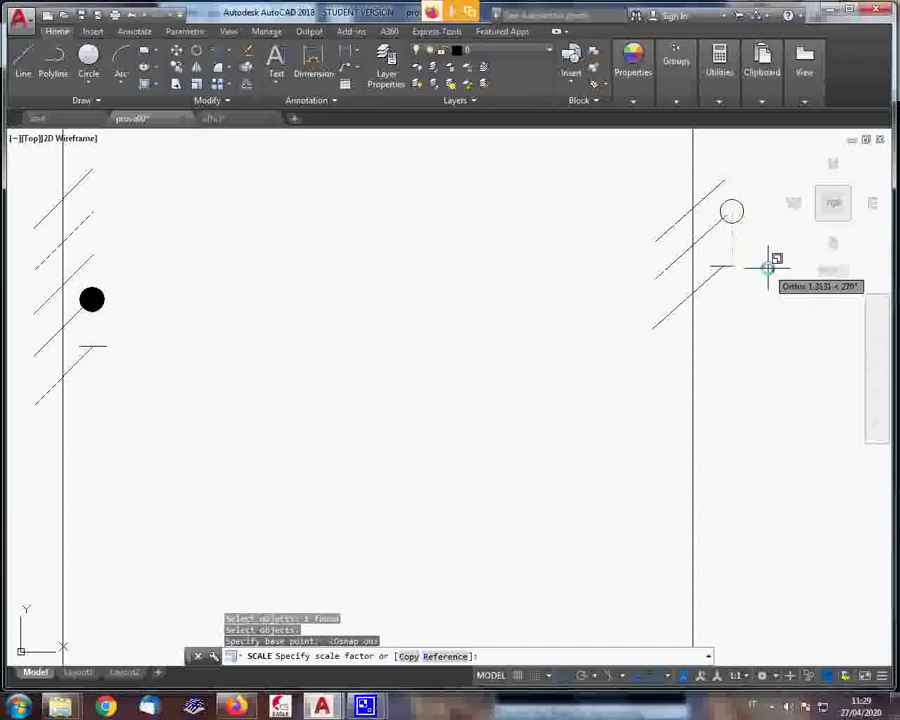
left_click(767, 267)
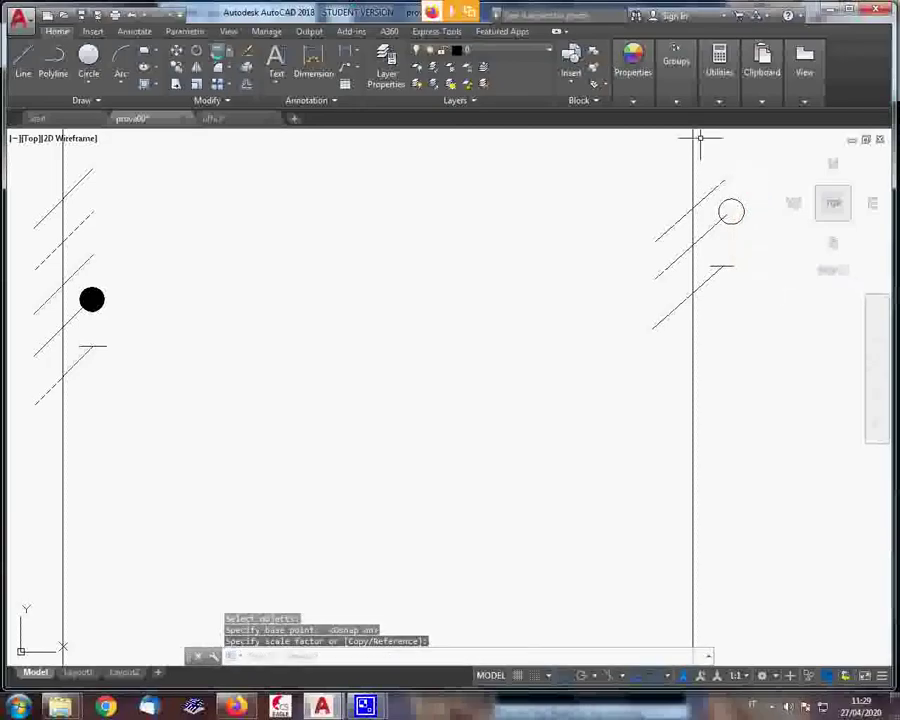
left_click(216, 51)
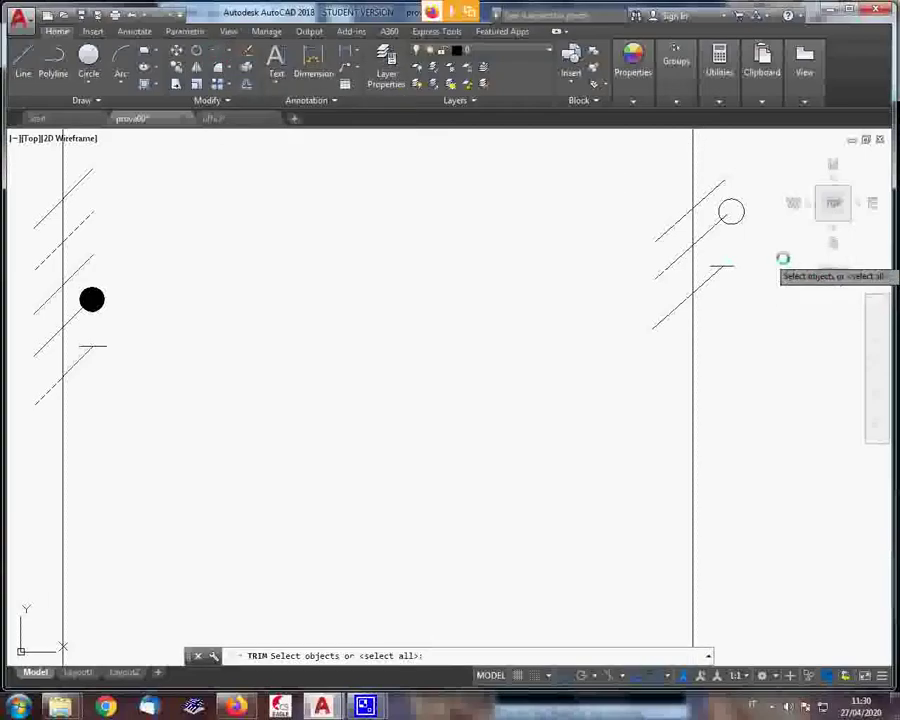
scroll(722, 254, "up", 4)
left_click(659, 173)
key("Return")
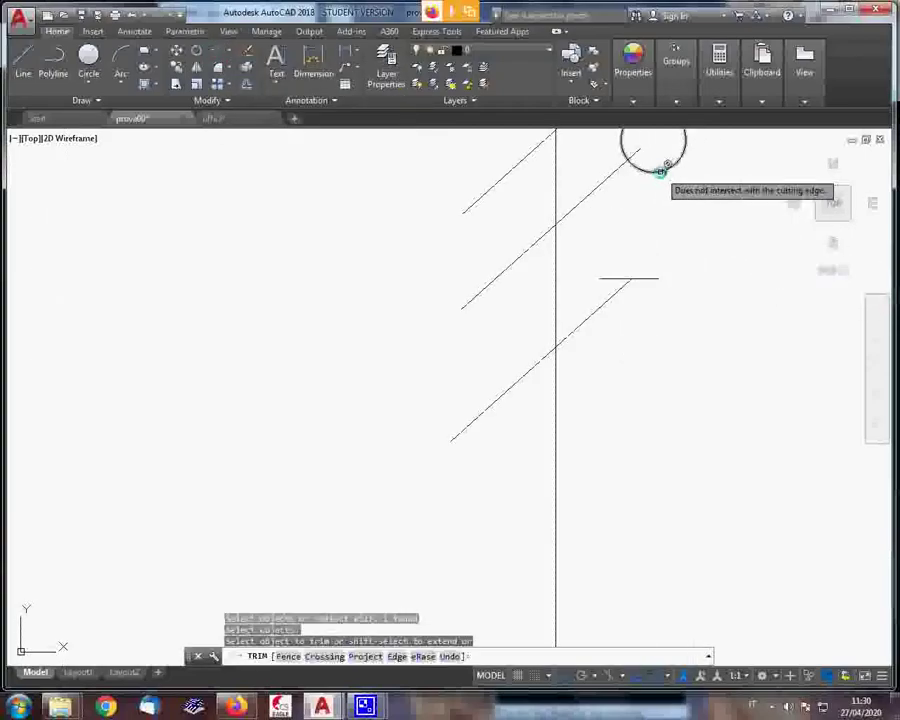
right_click(636, 152)
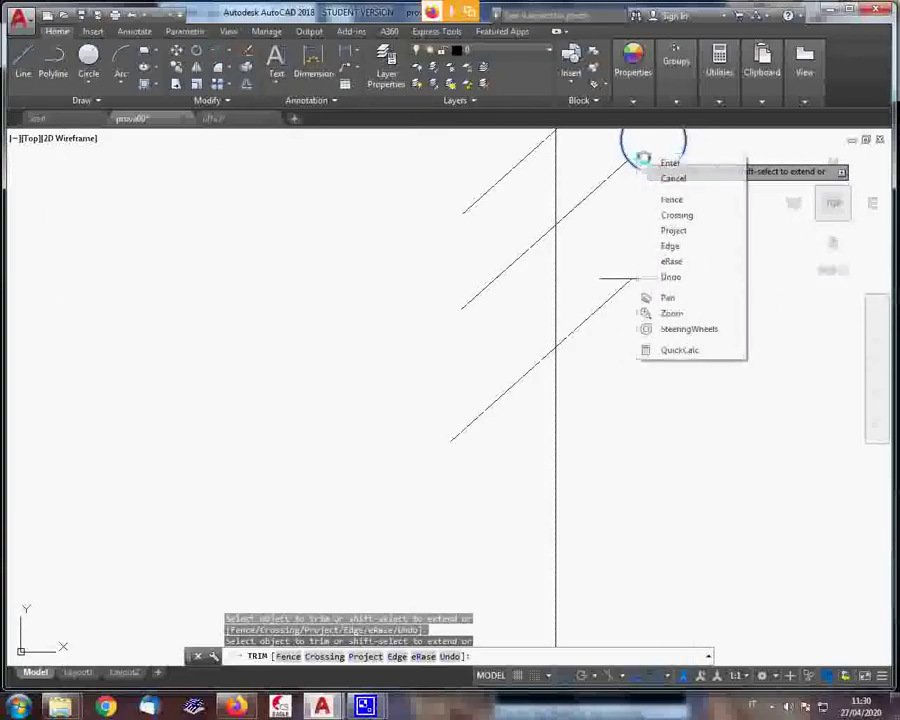
left_click(642, 161)
scroll(696, 261, "down", 3)
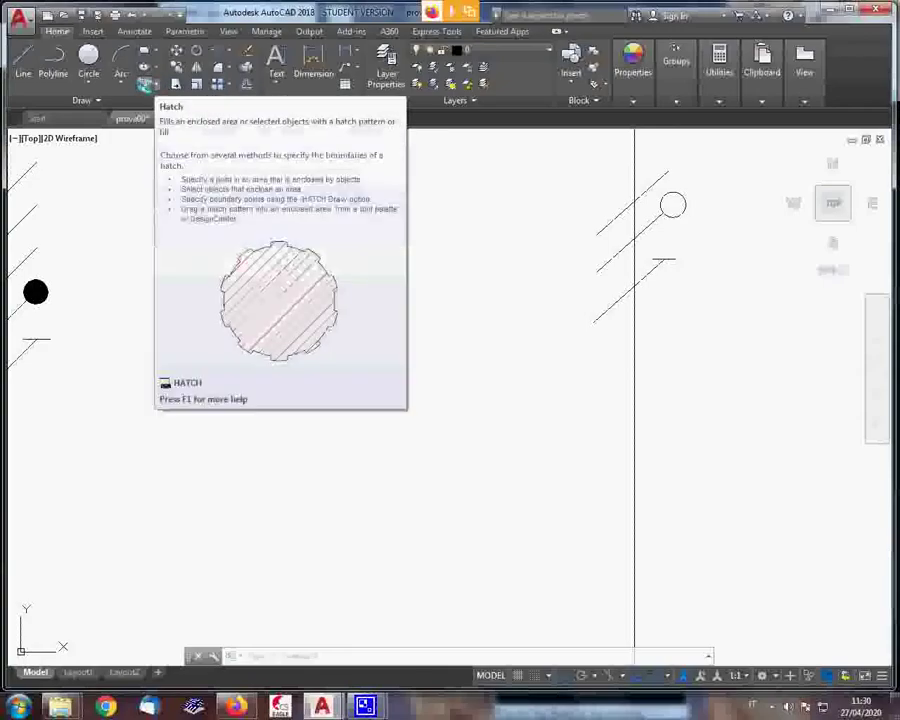
left_click(145, 84)
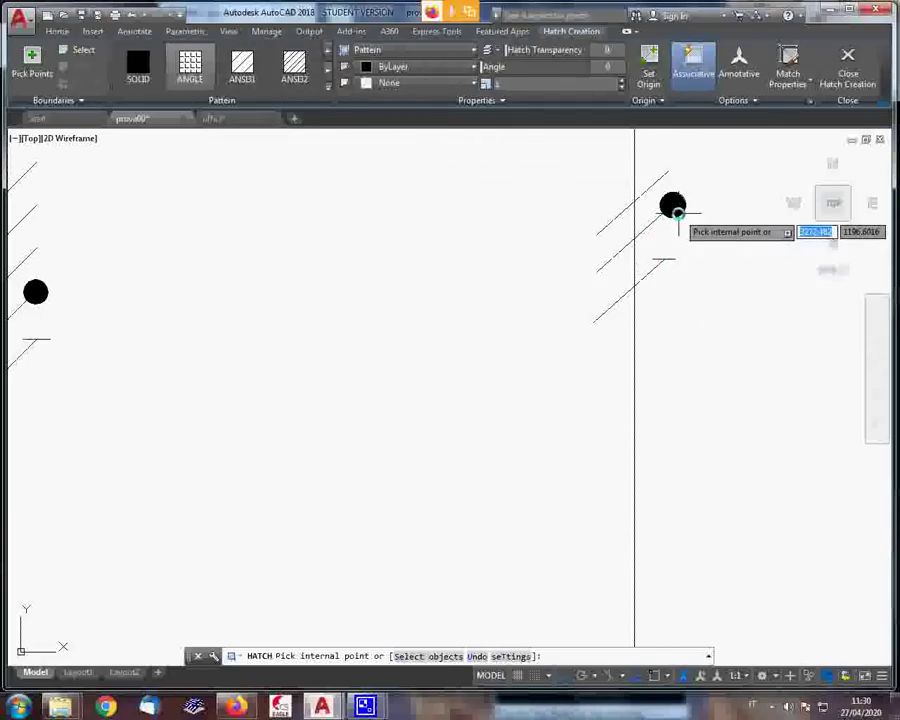
left_click(677, 211)
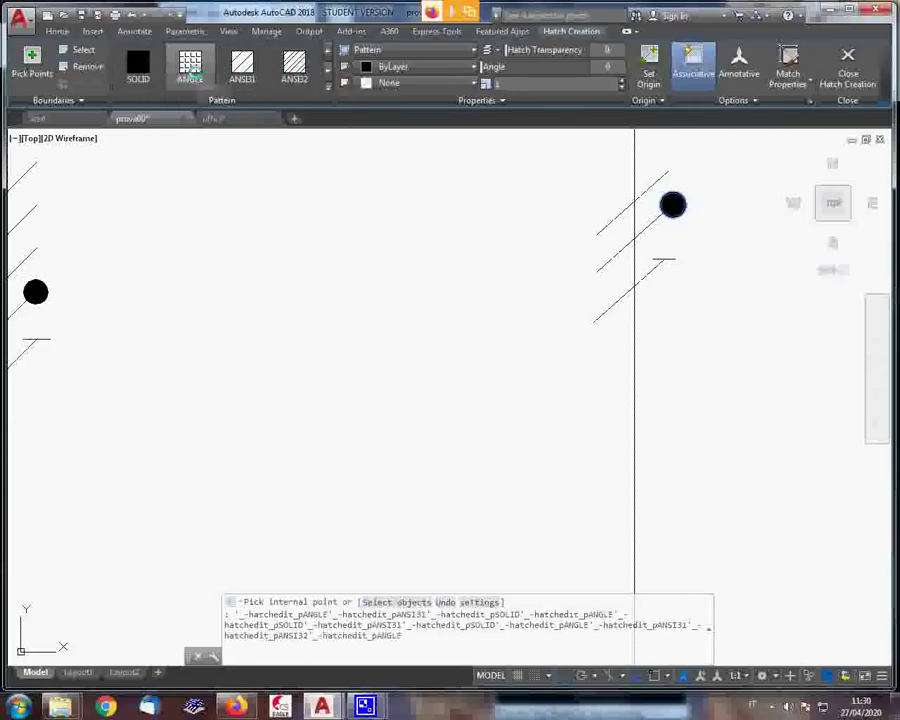
left_click(190, 70)
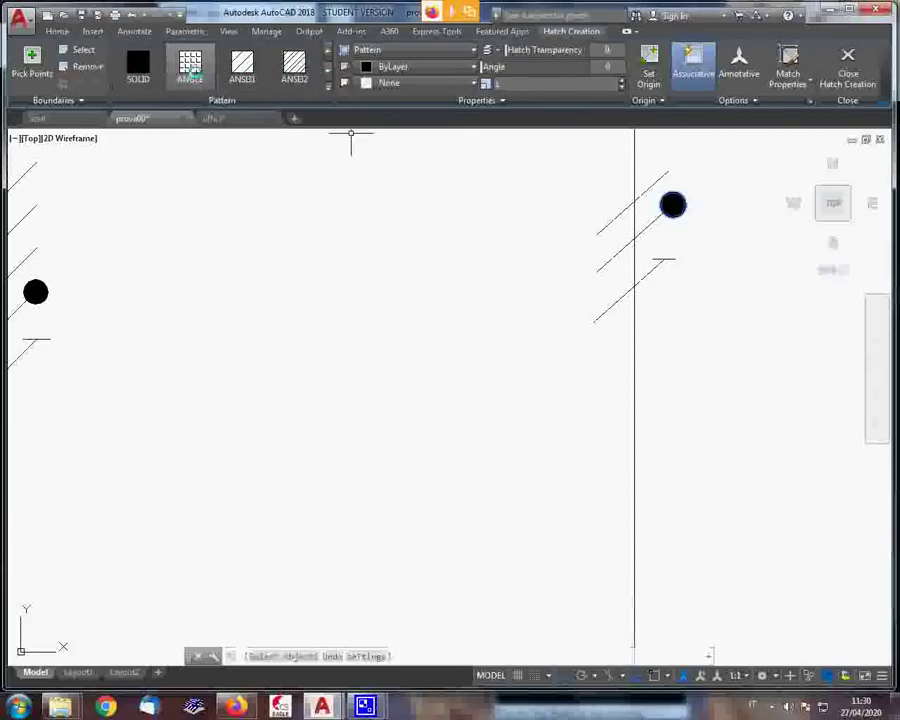
left_click(670, 203)
right_click(673, 204)
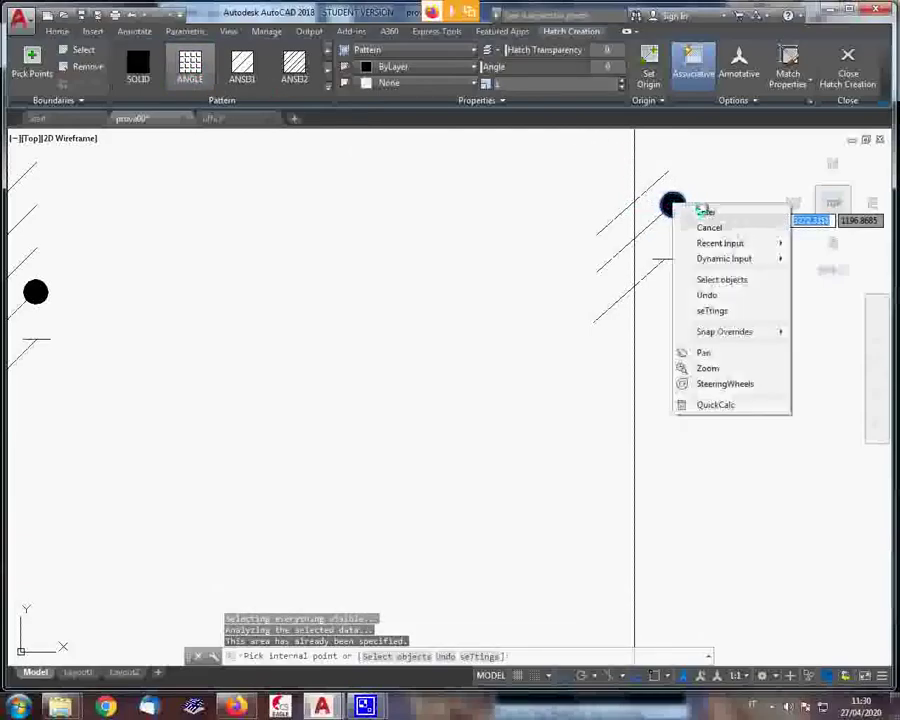
left_click(705, 212)
key("ctrl+z")
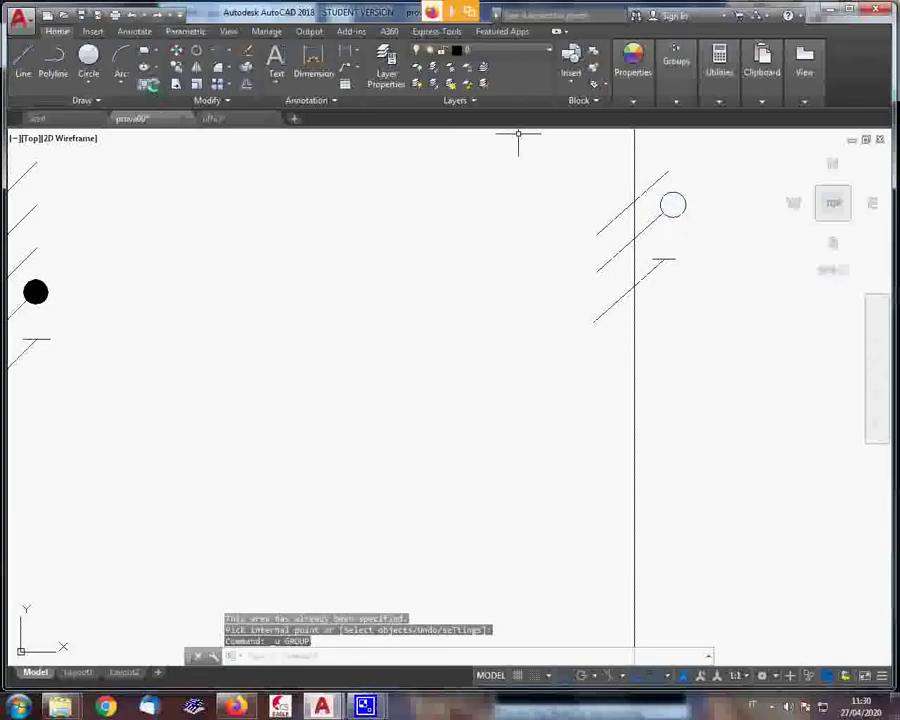
Start a hatch with the ANGLE pattern and pick inside the right circle
left_click(156, 84)
left_click(160, 104)
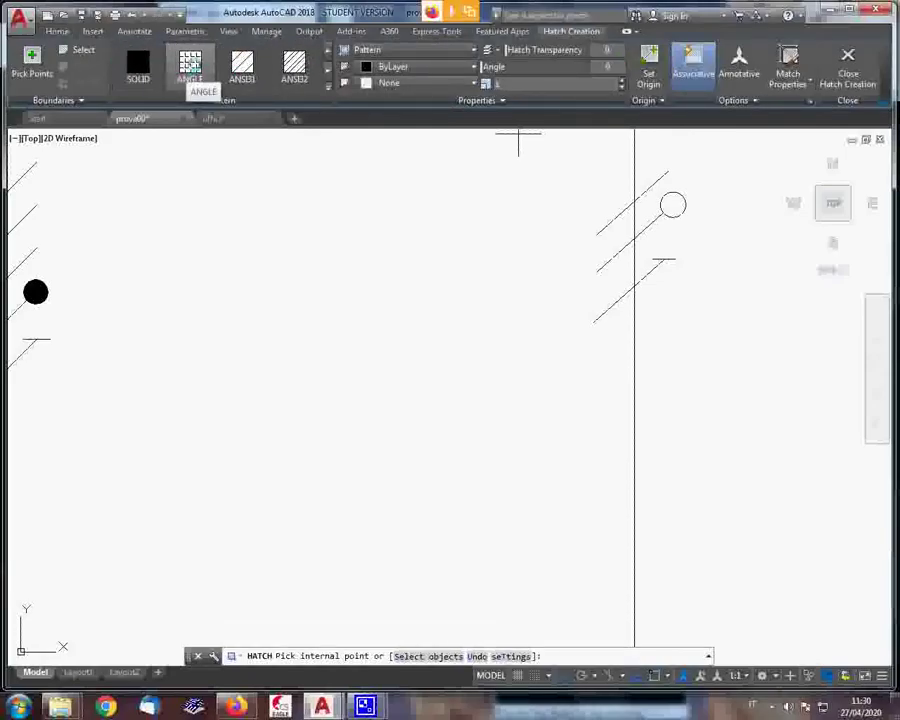
left_click(190, 66)
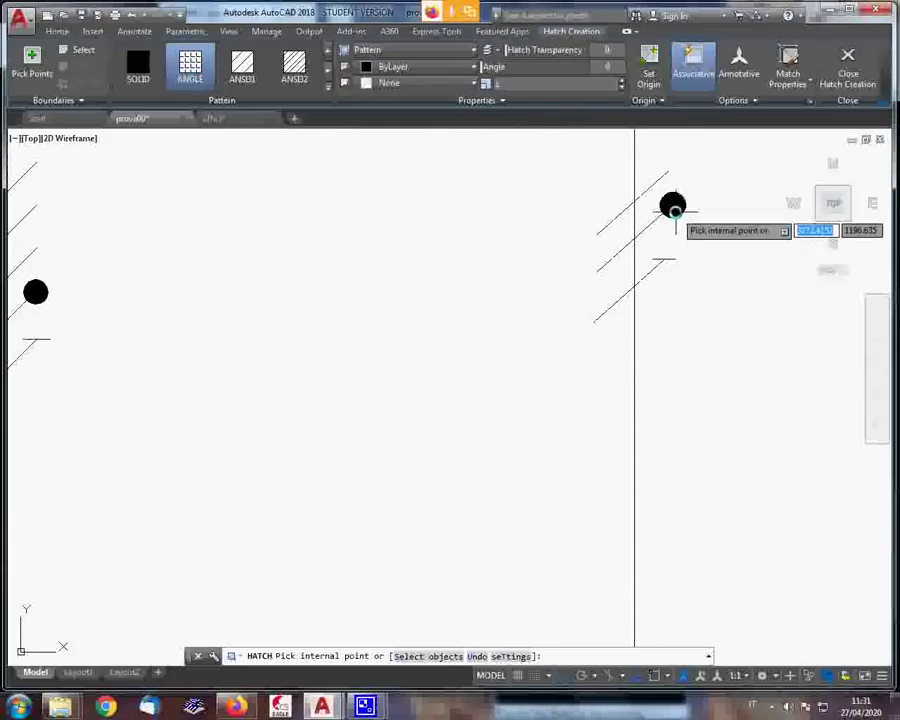
left_click(674, 209)
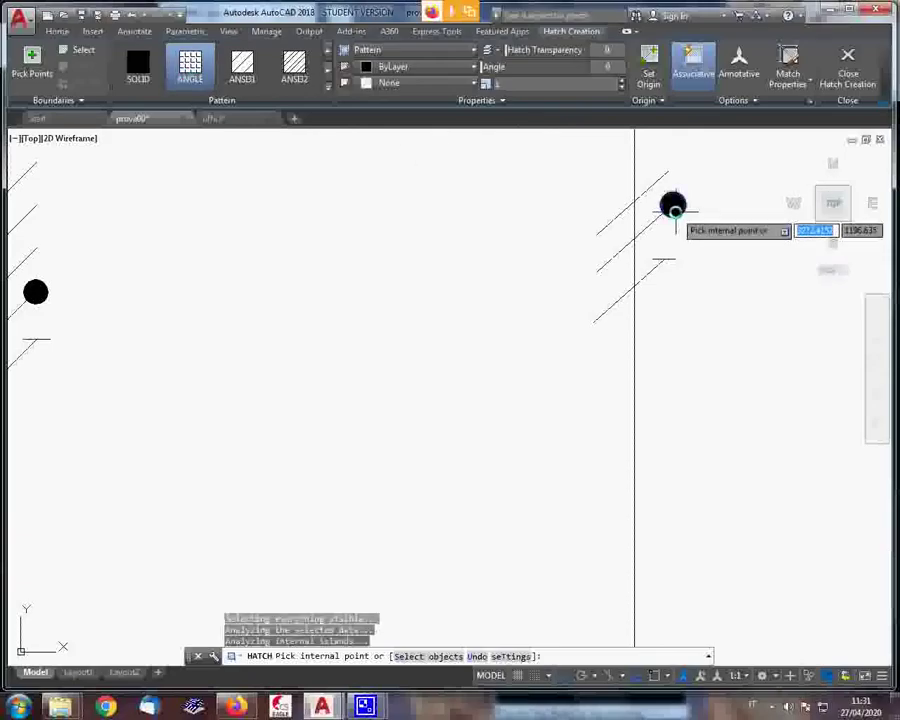
scroll(674, 210, "up", 5)
scroll(675, 212, "up", 2)
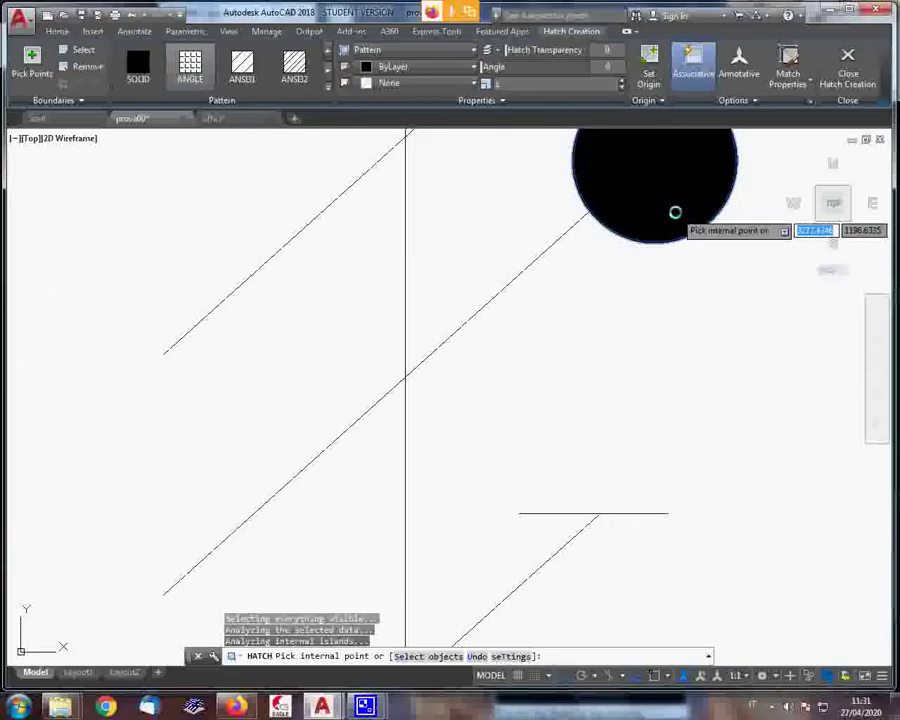
scroll(675, 211, "up", 8)
scroll(675, 211, "down", 8)
scroll(675, 209, "down", 4)
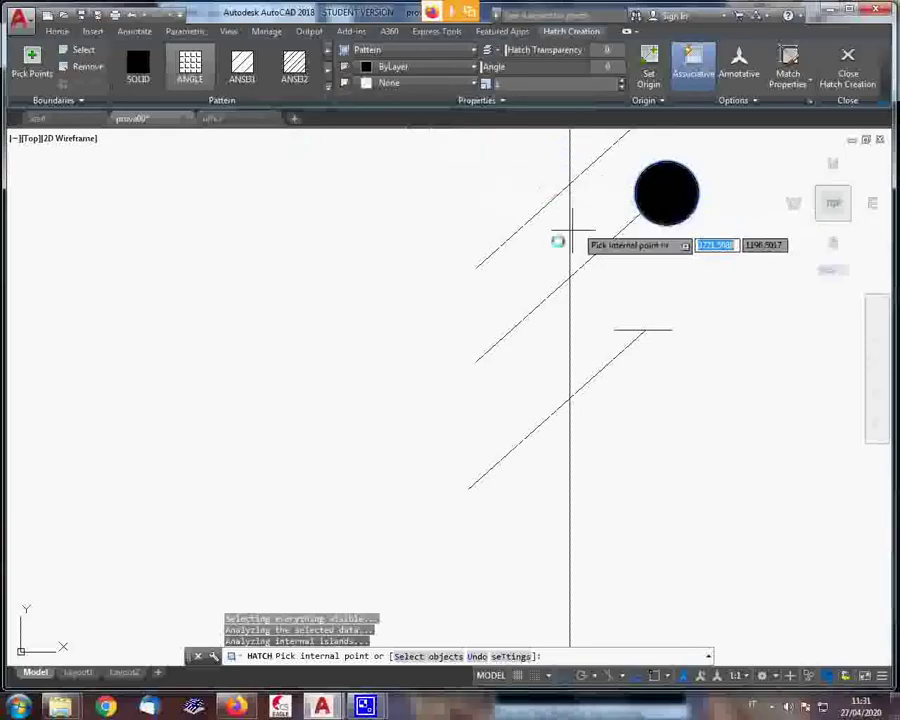
Try the ANSI31, ANSI32 and AR-B816C patterns, then settle on ANSI33
left_click(226, 84)
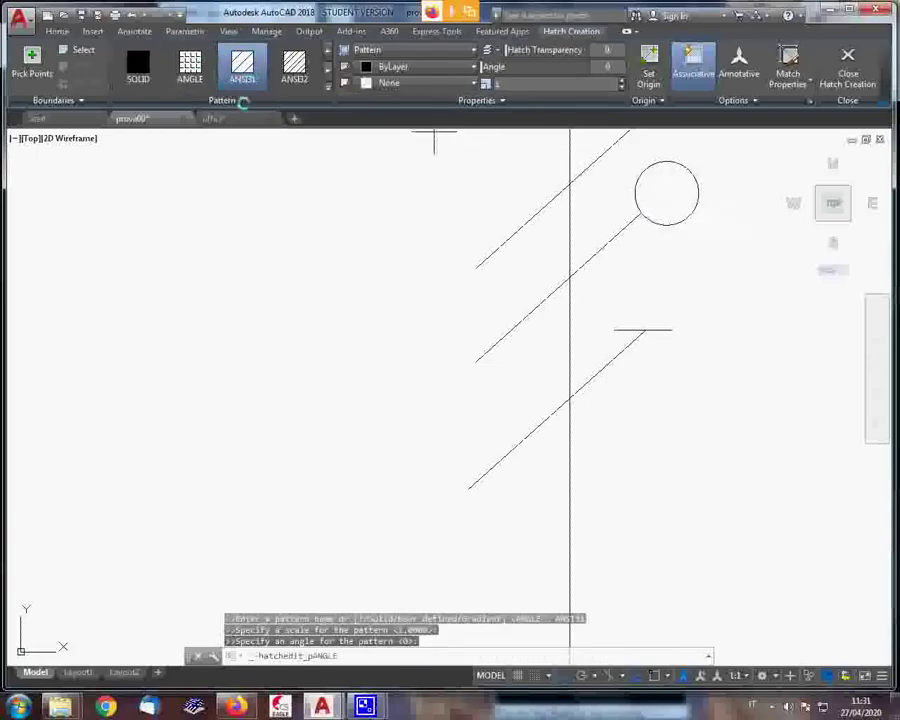
left_click(300, 64)
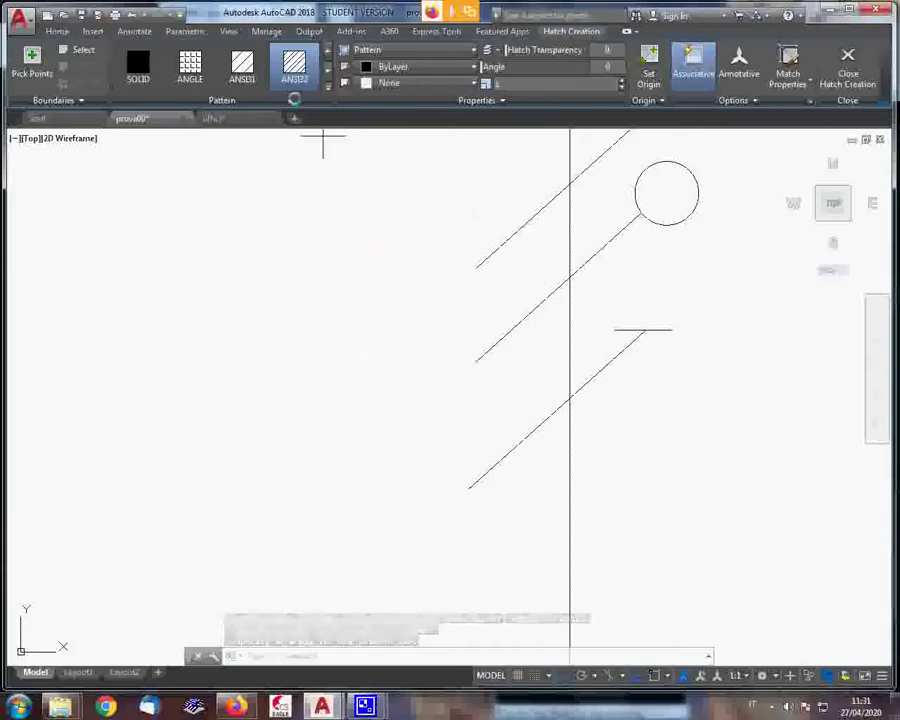
left_click(325, 63)
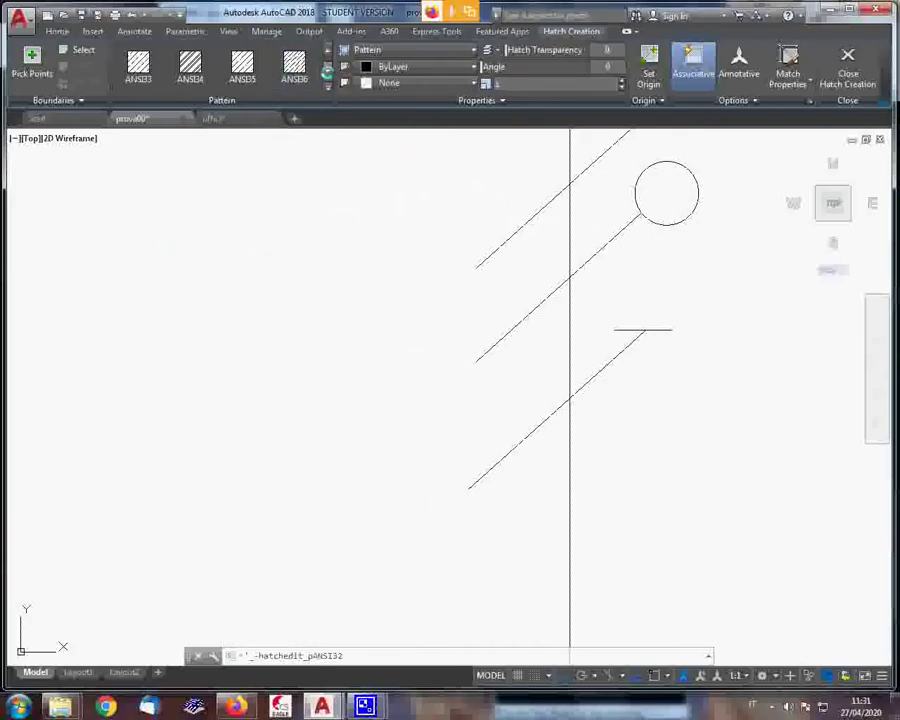
left_click(325, 63)
left_click(294, 68)
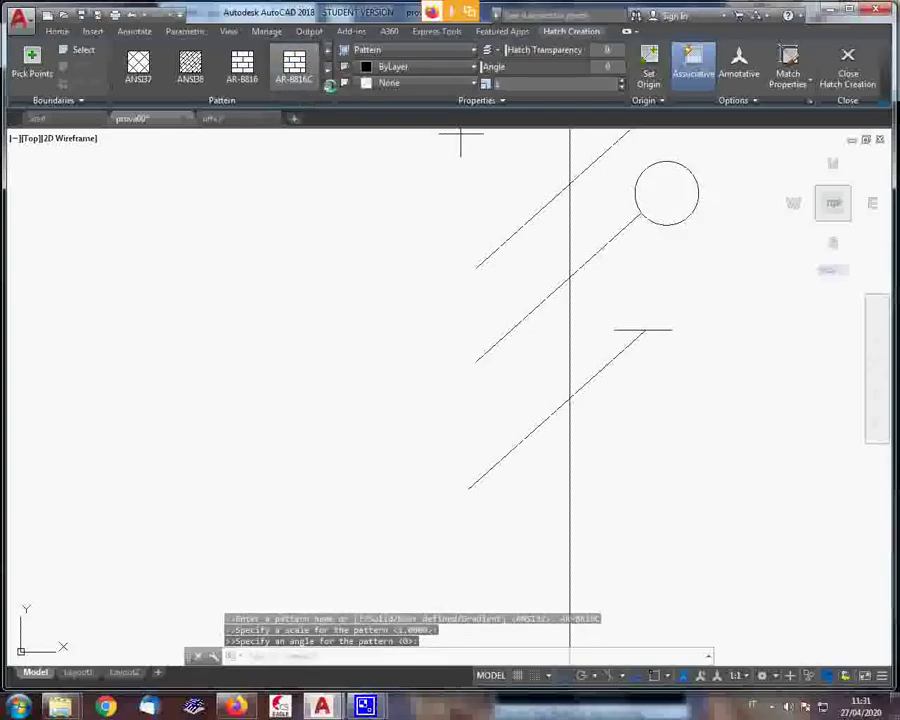
left_click(328, 84)
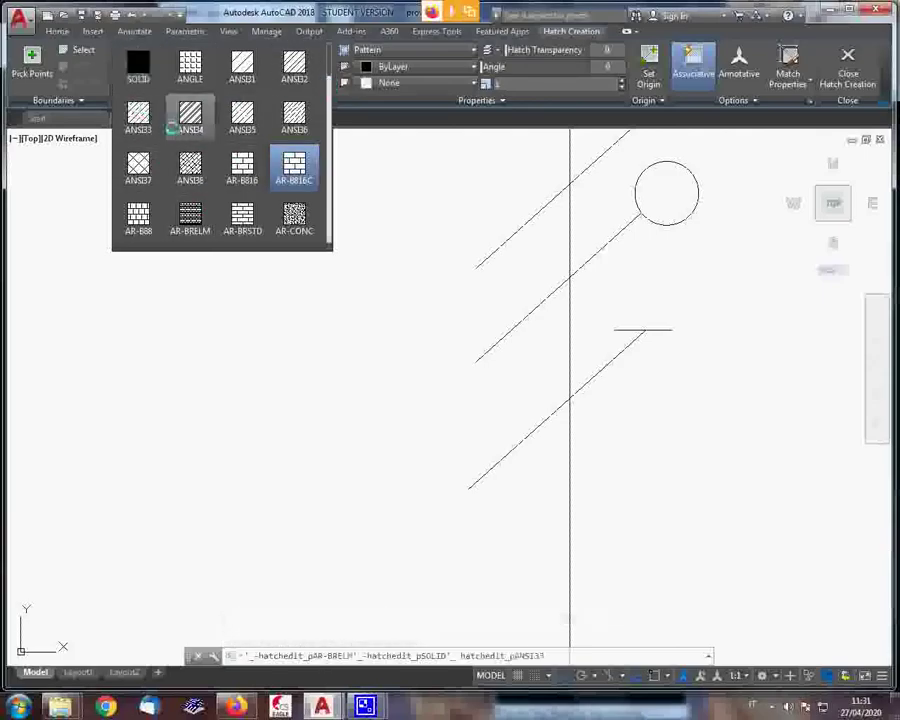
left_click(140, 117)
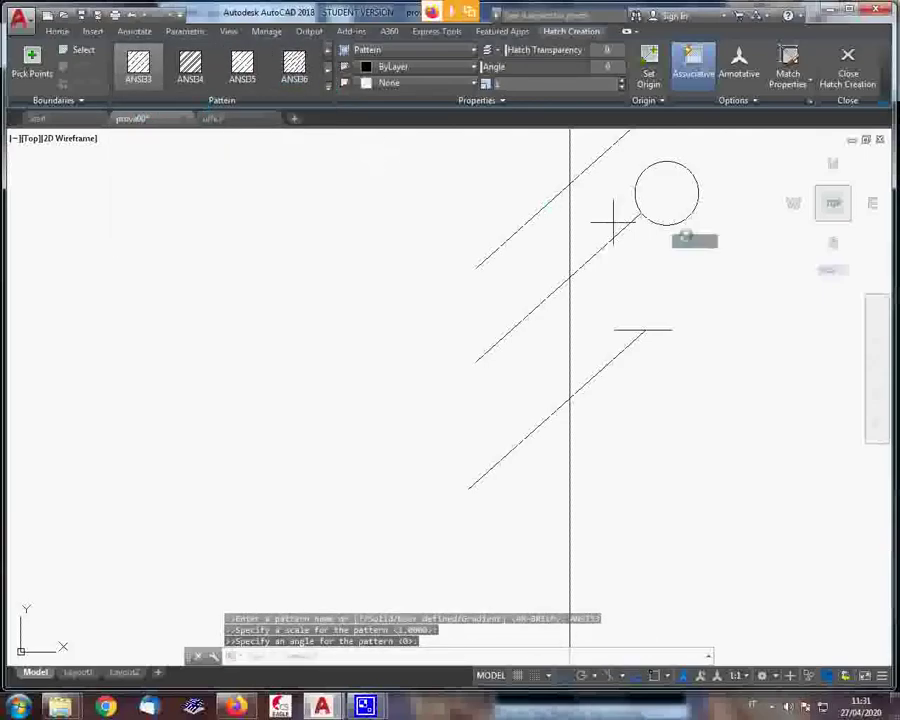
Fill the small circle with ANSI33 and exit the hatch command
left_click(688, 215)
right_click(688, 215)
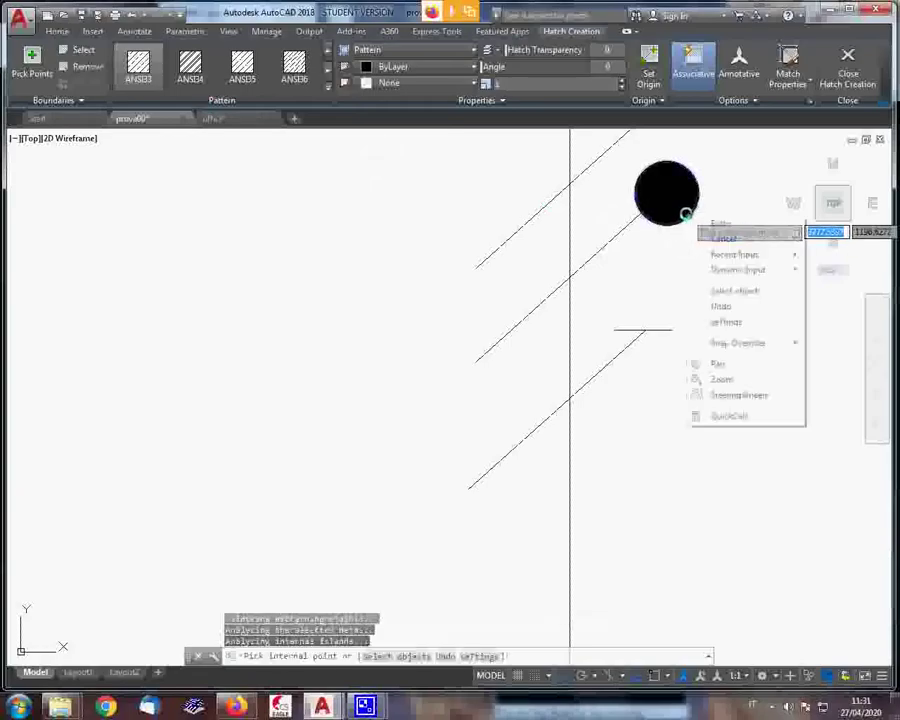
key("Escape")
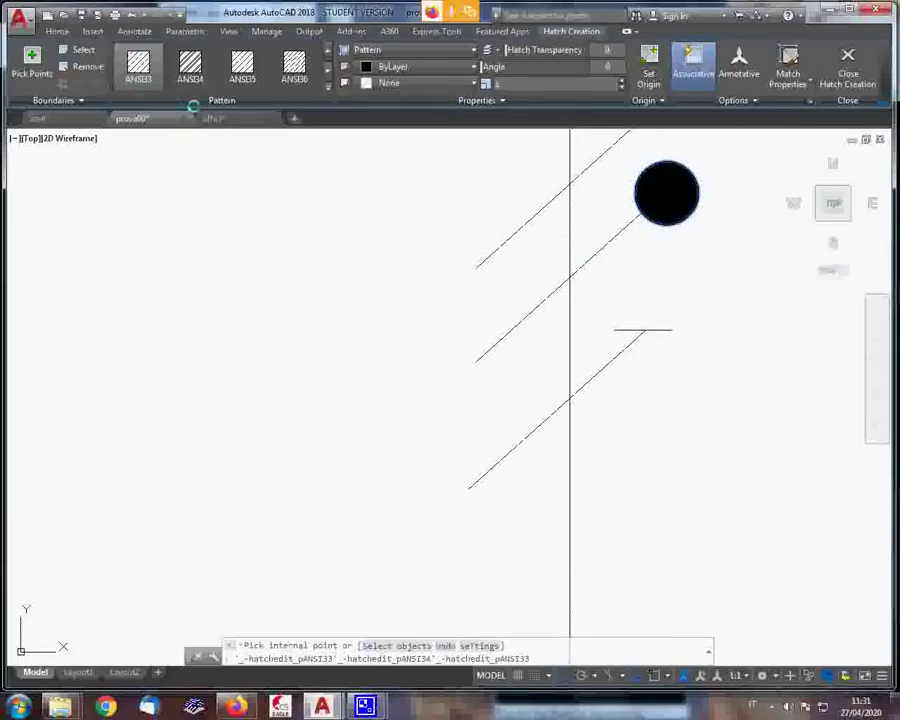
key("Escape")
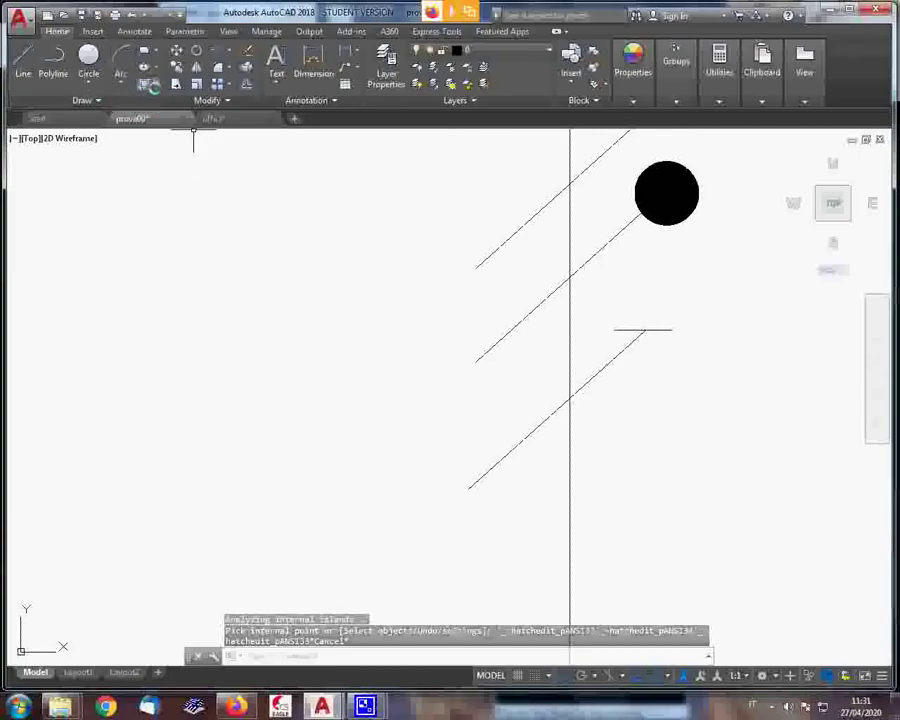
Select the dot's hatch for editing
left_click(155, 85)
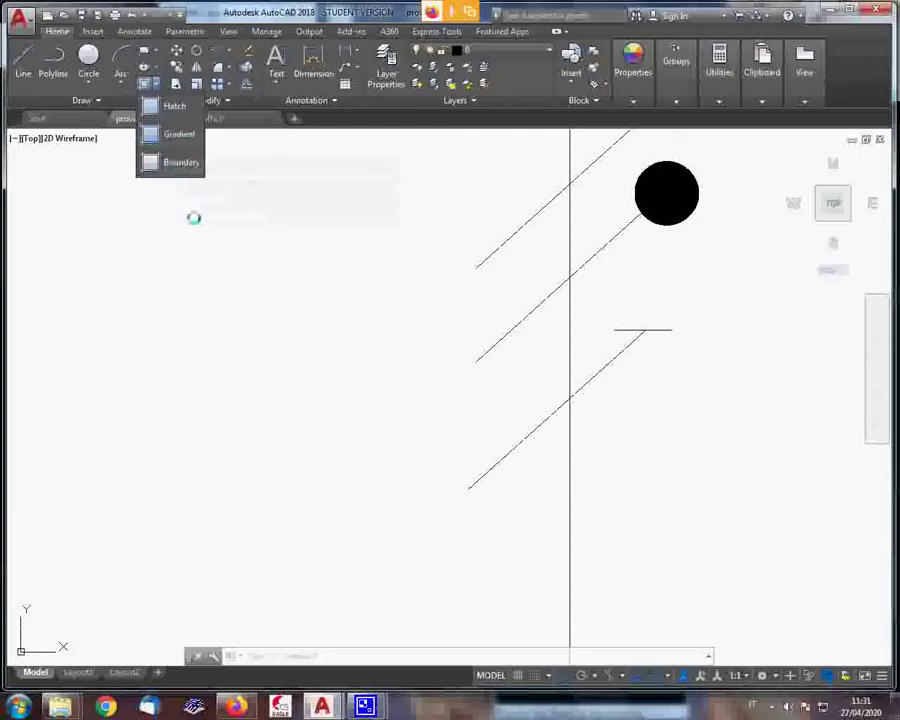
left_click(100, 100)
left_click(213, 100)
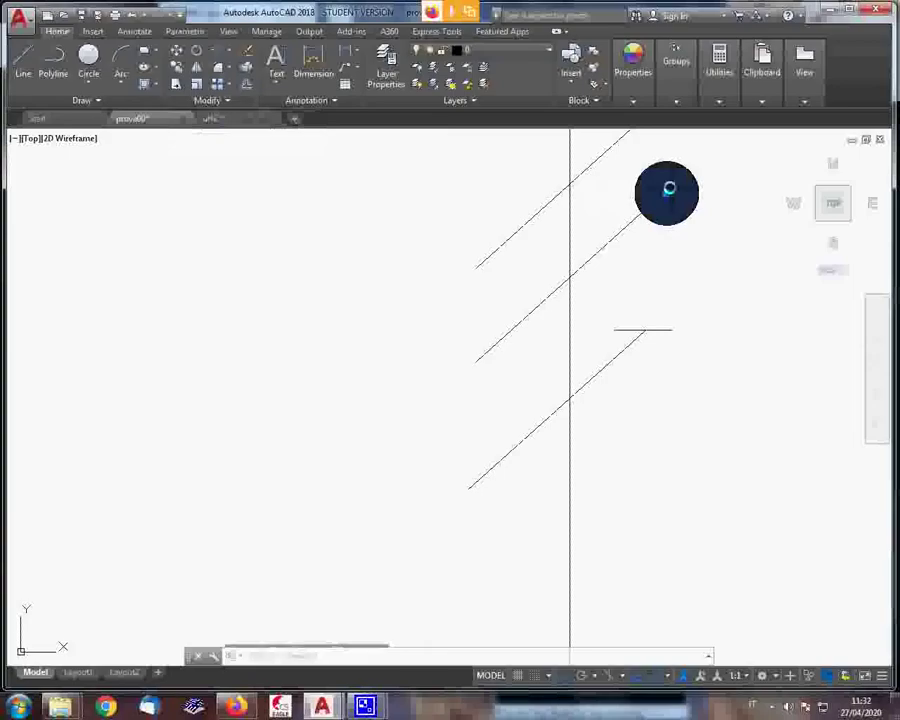
left_click(664, 185)
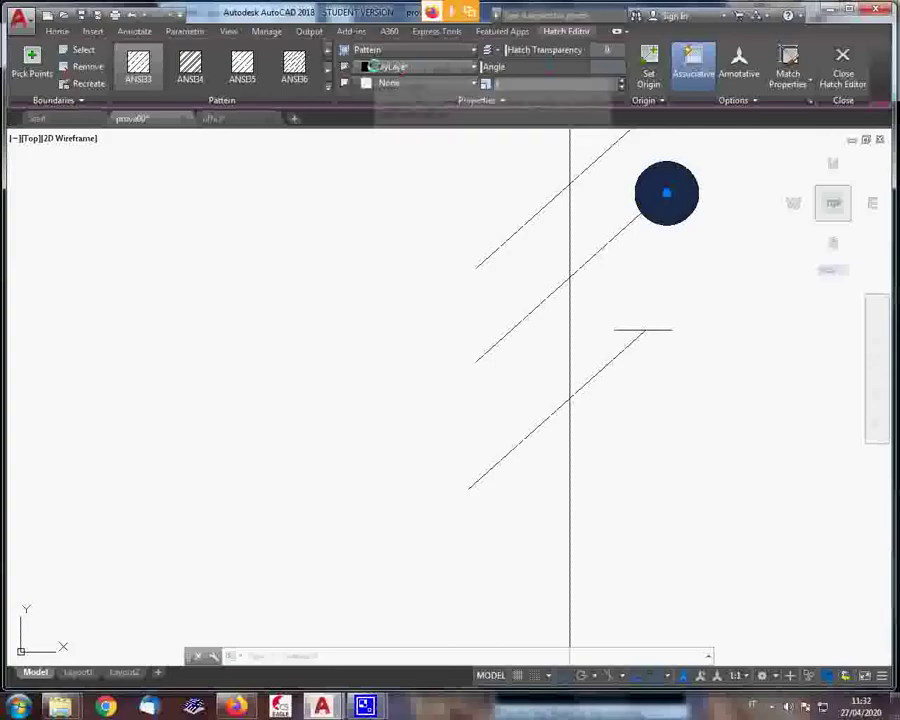
Set the dot's hatch colour to red 205,32,39, keeping background None
left_click(467, 66)
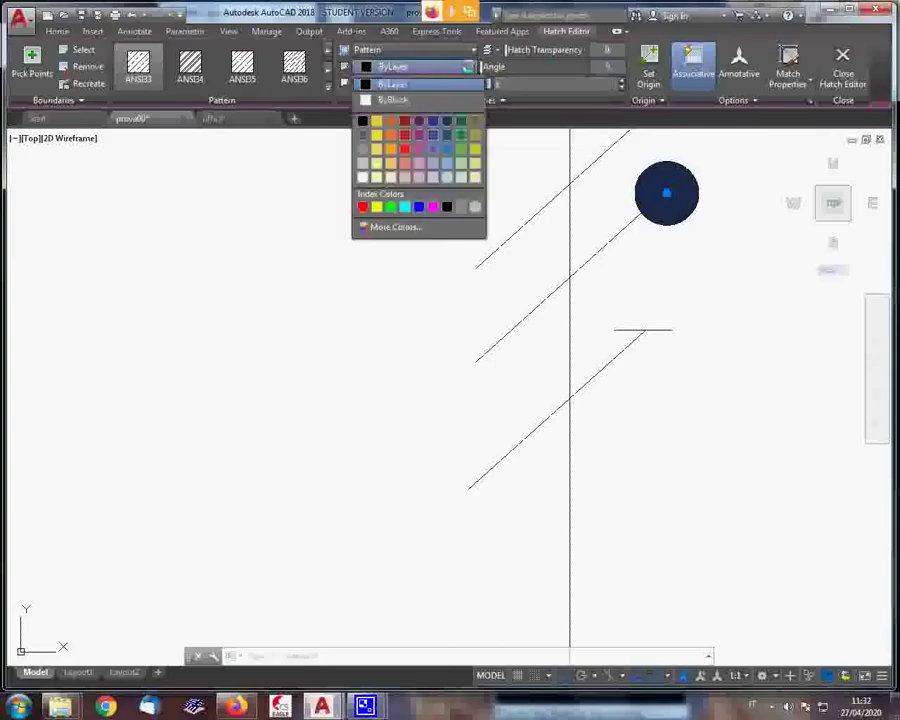
left_click(403, 133)
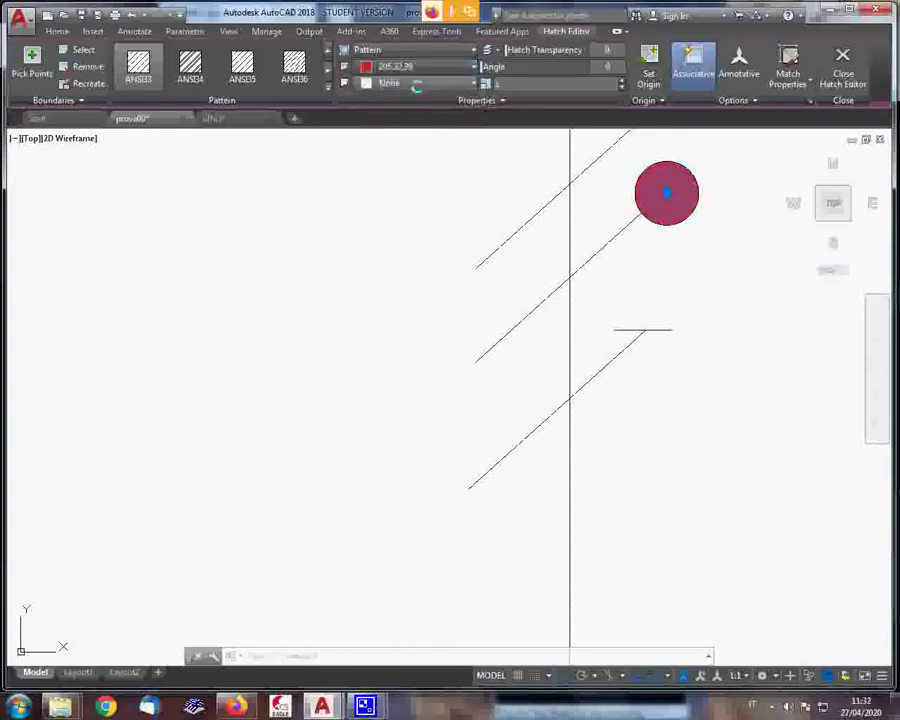
left_click(474, 83)
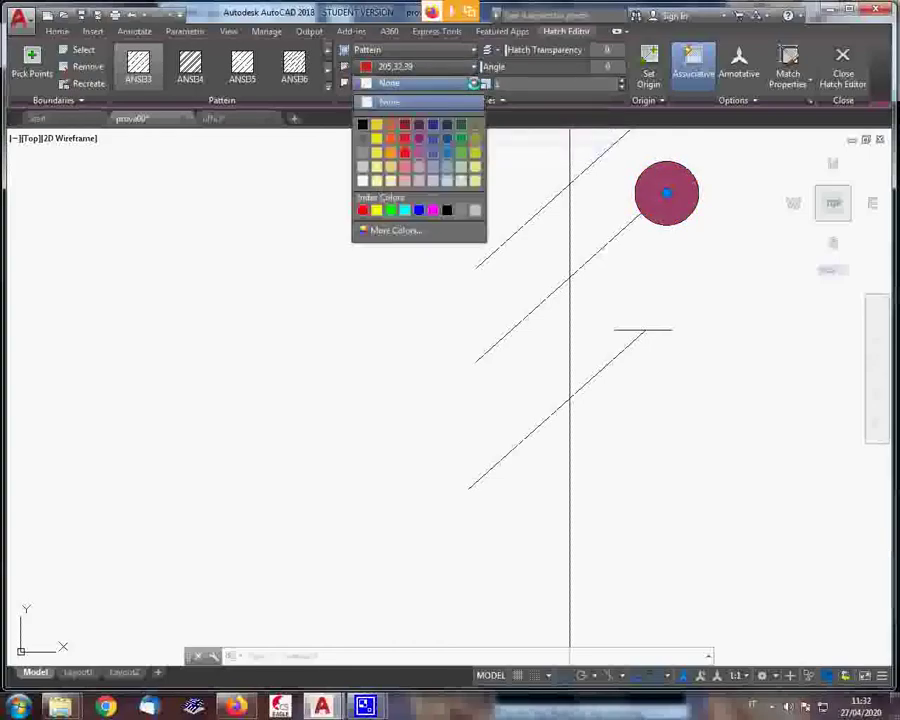
left_click(390, 101)
type("30")
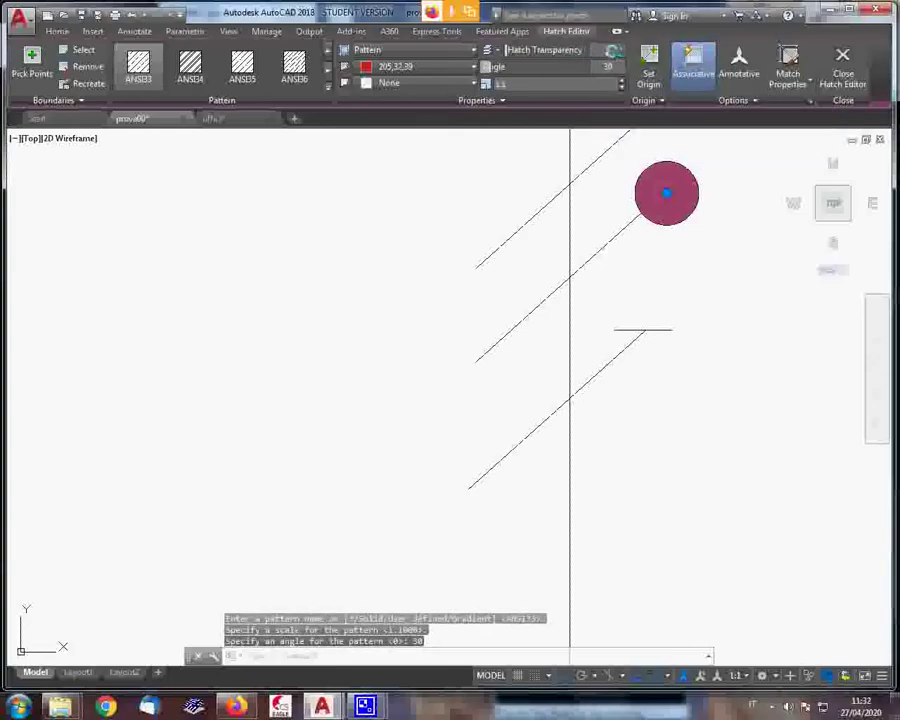
left_click(682, 306)
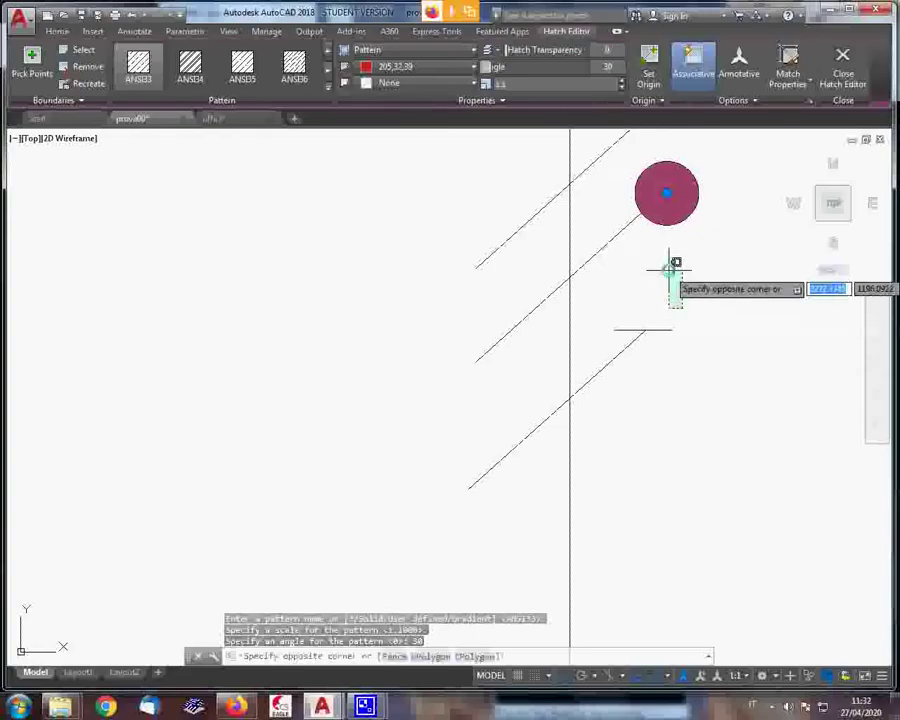
key("Escape")
scroll(668, 268, "down", 5)
scroll(668, 268, "up", 2)
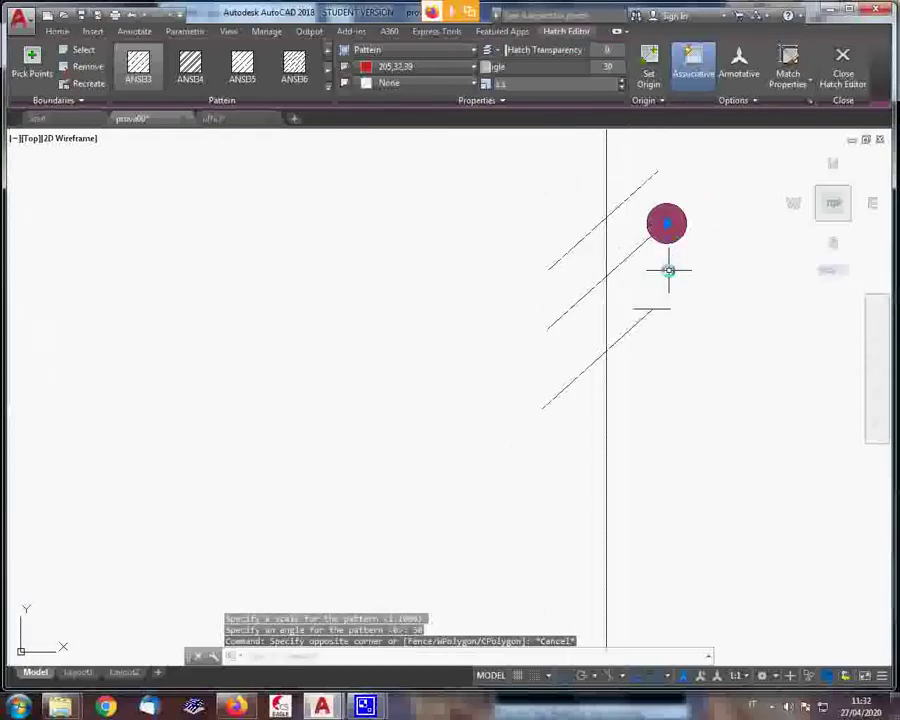
scroll(668, 270, "up", 3)
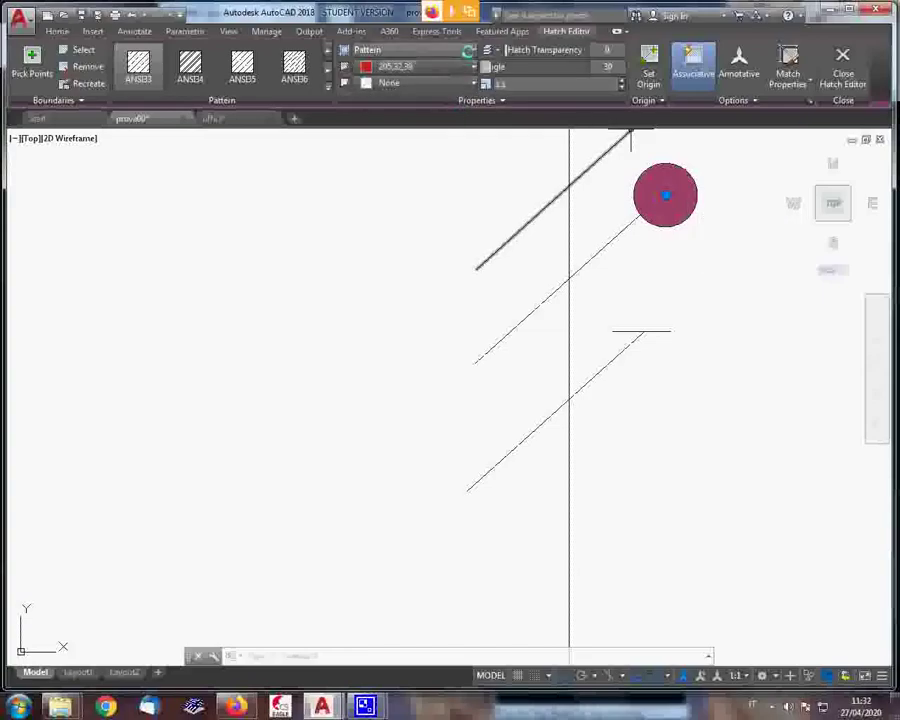
Keep the hatch type as Pattern and set the dot's hatch colour back to ByLayer
left_click(467, 50)
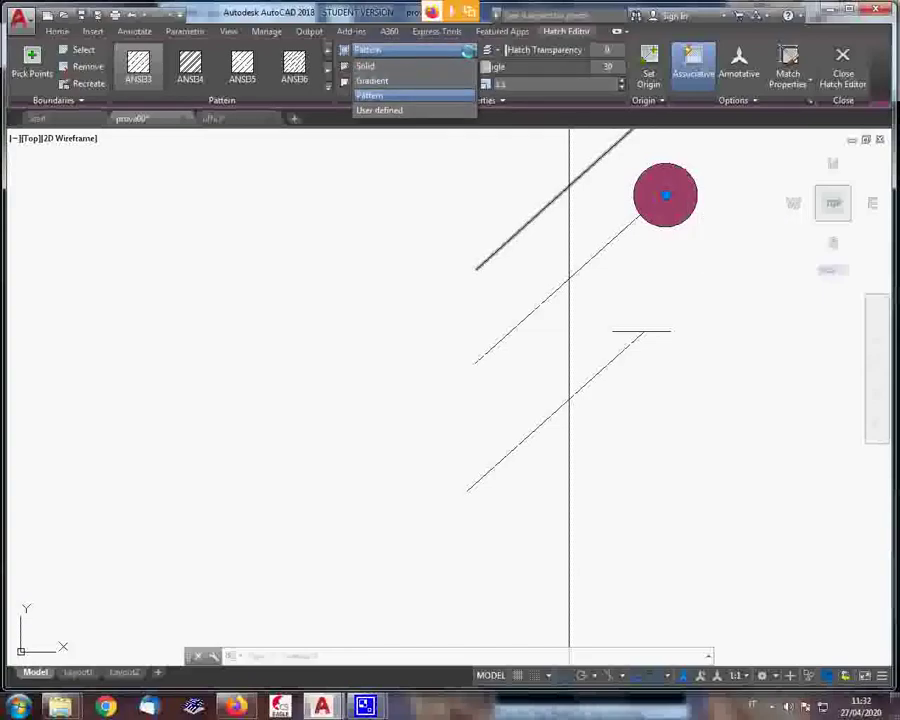
left_click(467, 50)
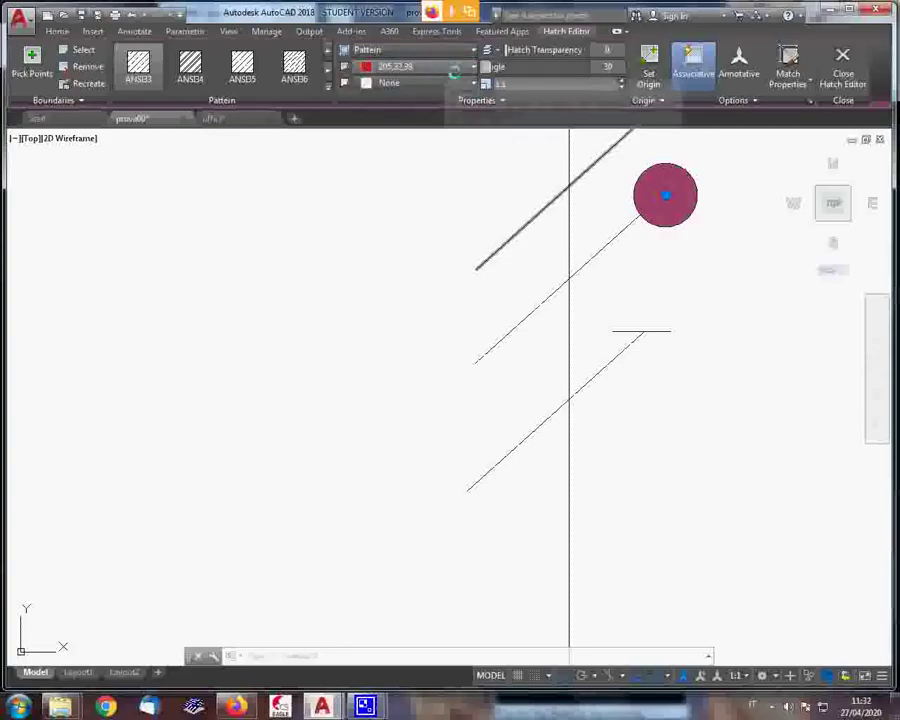
left_click(430, 66)
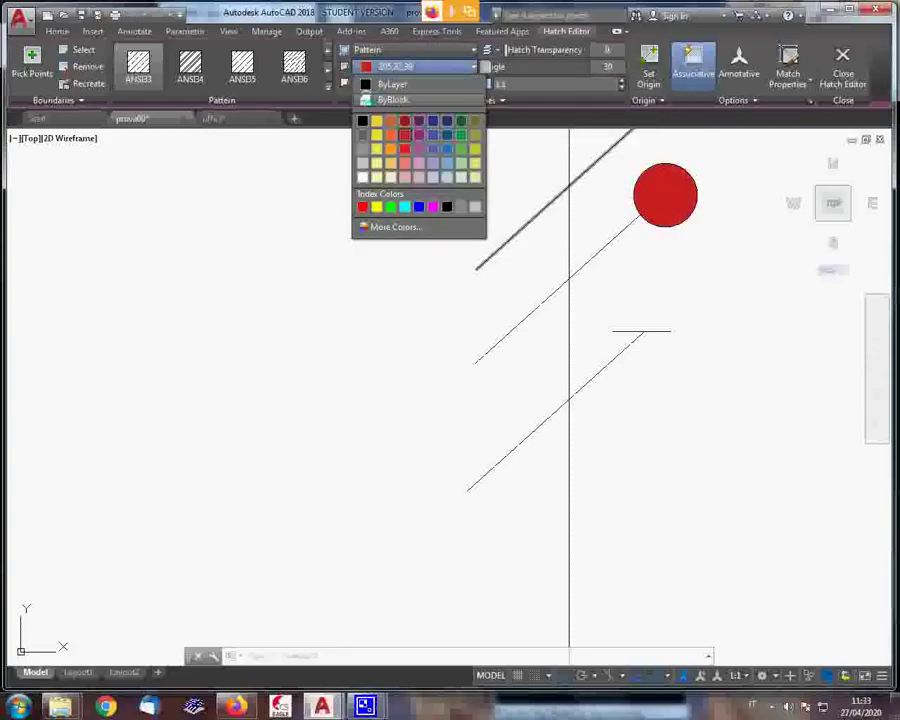
left_click(392, 84)
left_click(444, 252)
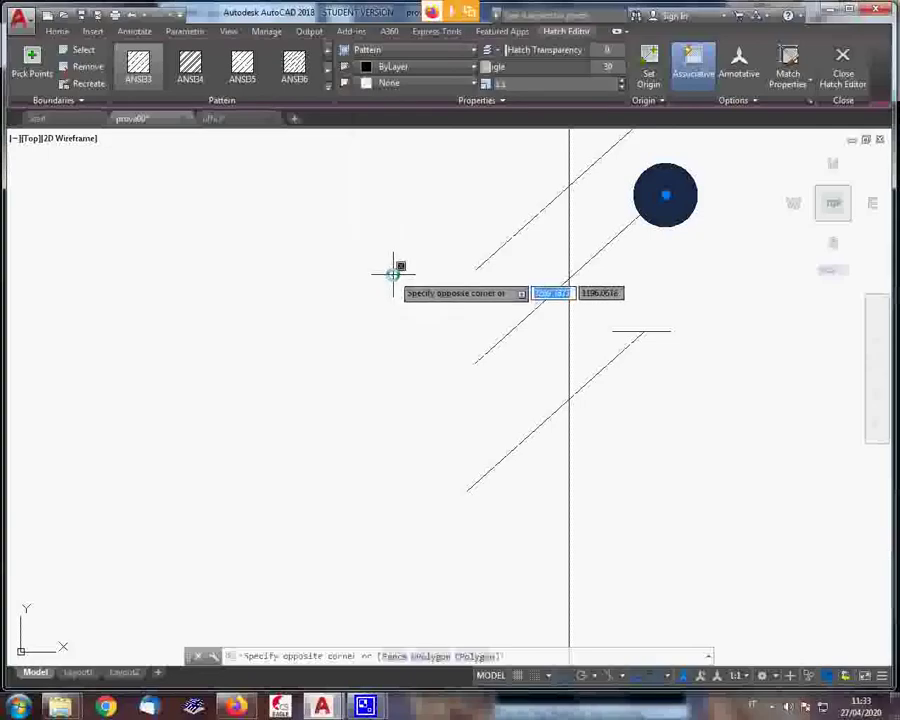
key("Escape")
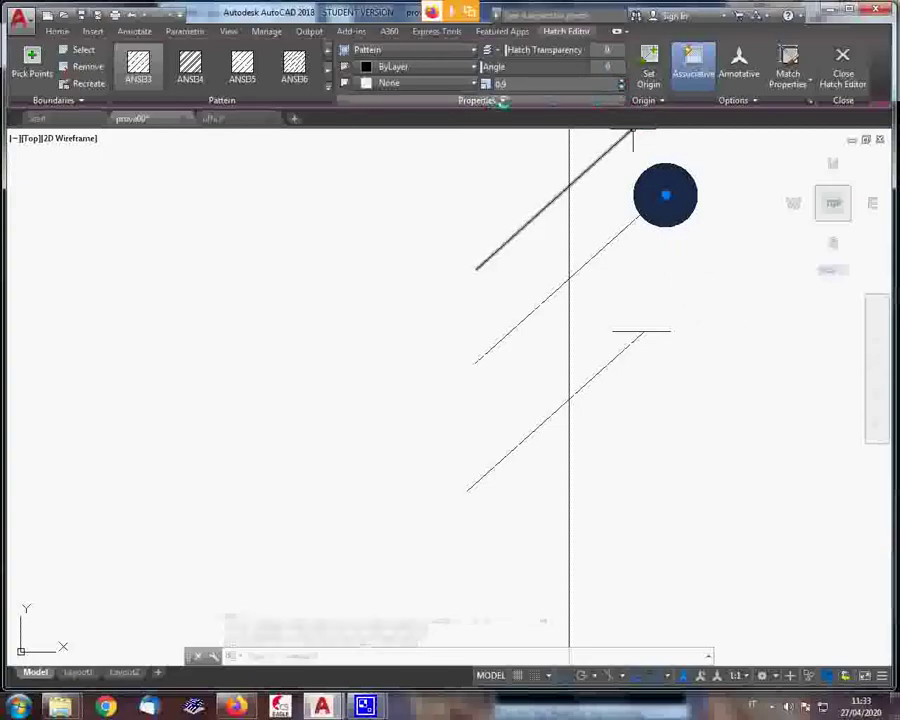
Switch the dot's hatch pattern to ANSI34 and finish editing the hatch
left_click(502, 100)
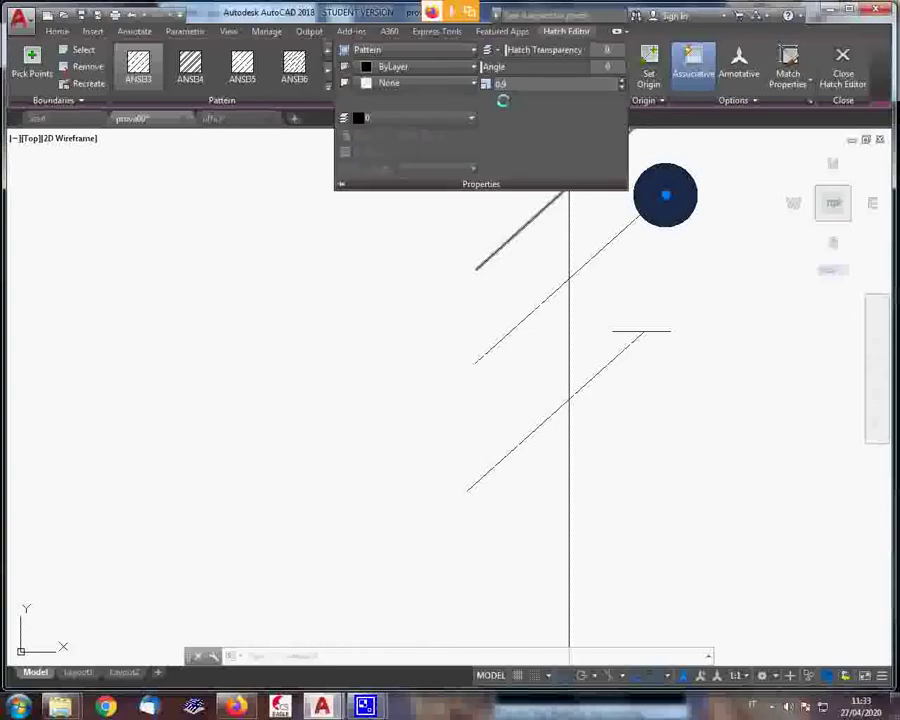
left_click(408, 210)
left_click(400, 203)
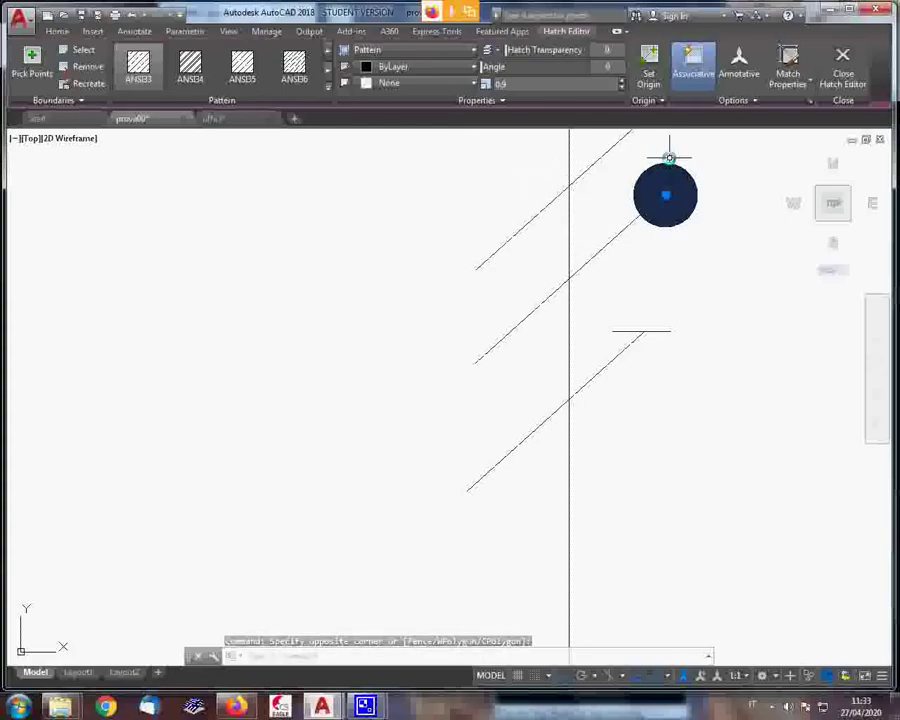
left_click(808, 84)
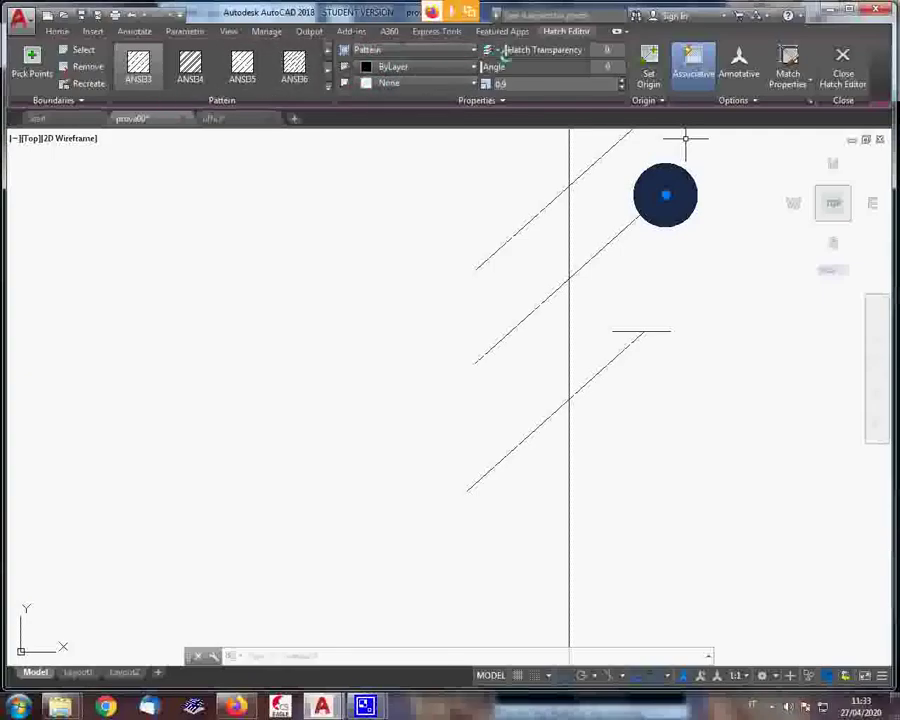
left_click(205, 58)
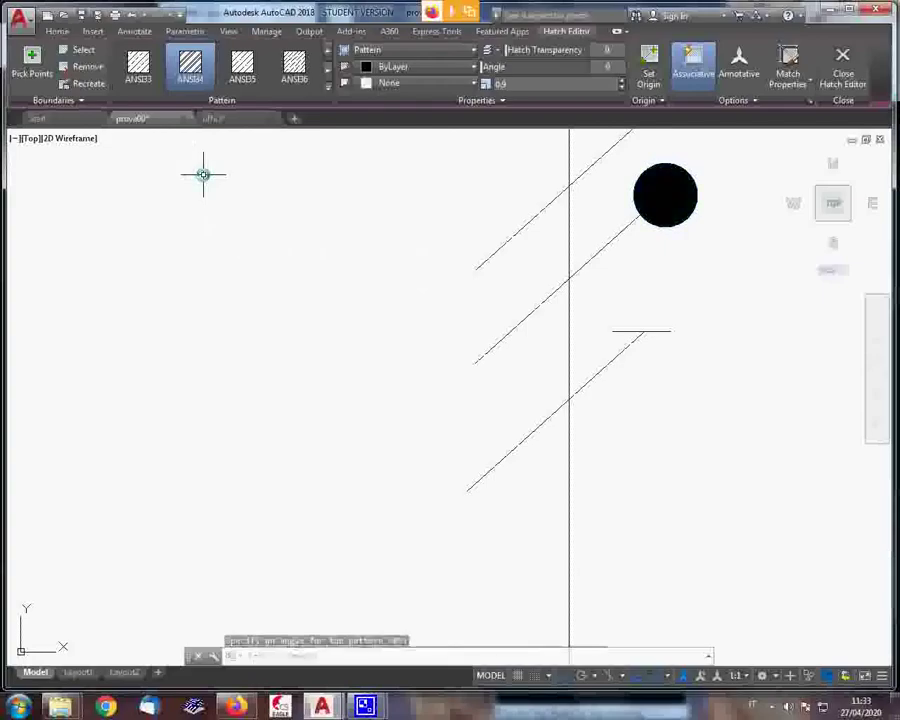
key("Escape")
scroll(344, 192, "down", 5)
scroll(350, 195, "down", 4)
Start a multiline text box with its first corner below the right feeder's end circle
scroll(371, 221, "down", 7)
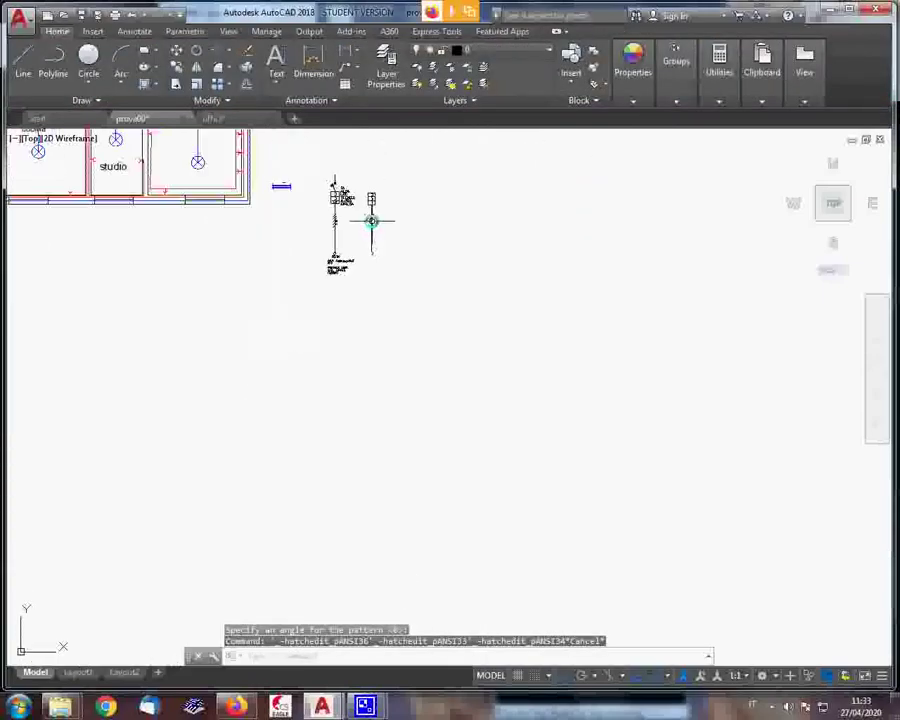
scroll(352, 195, "up", 7)
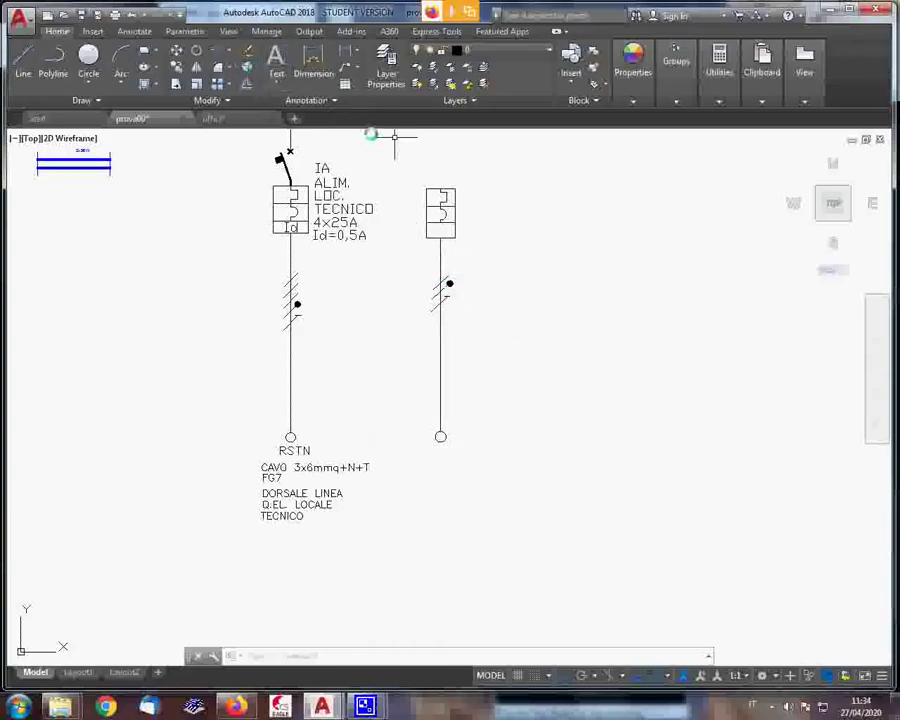
left_click(276, 80)
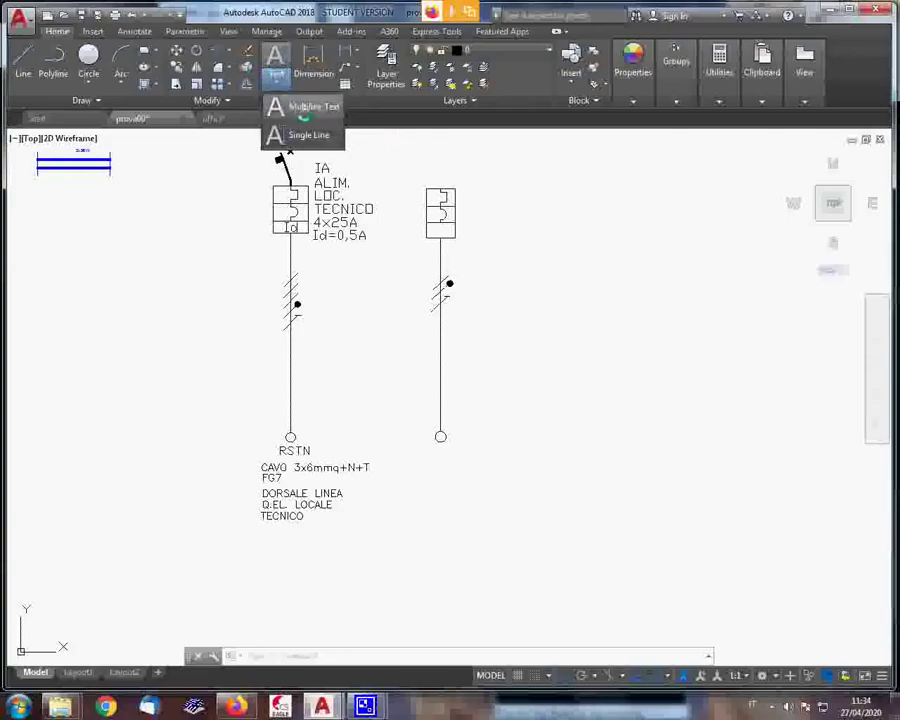
left_click(300, 104)
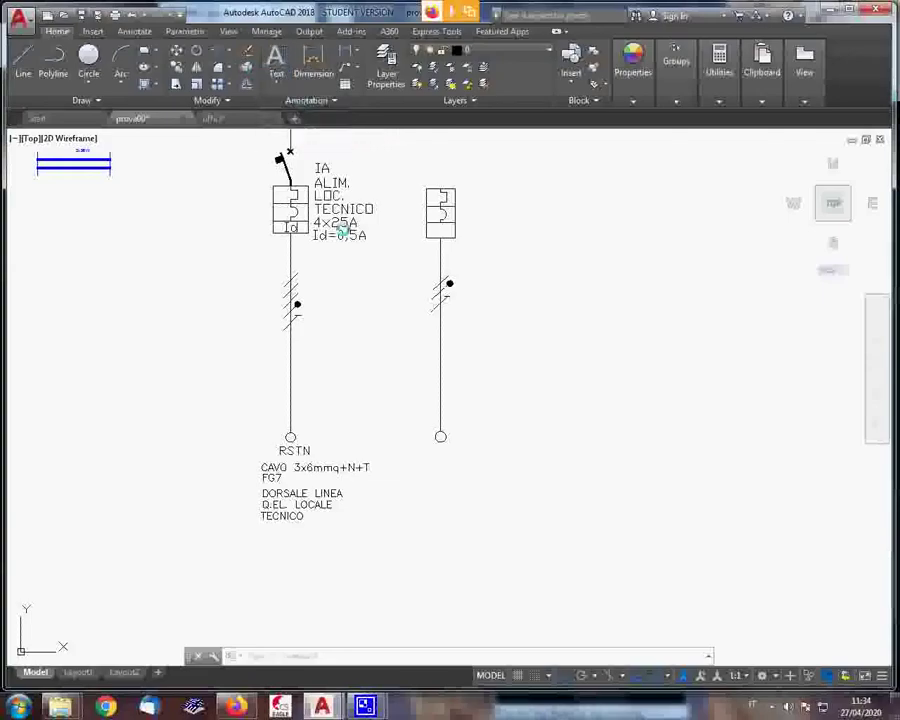
left_click(428, 451)
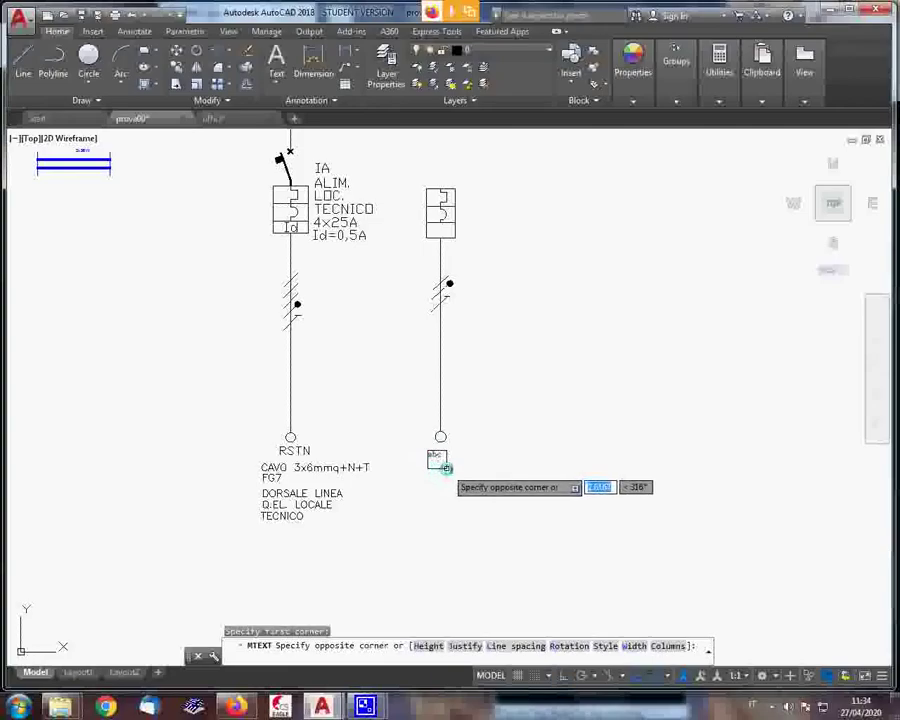
Type the 'F N' label in bold at a smaller text height in the text box
left_click(451, 468)
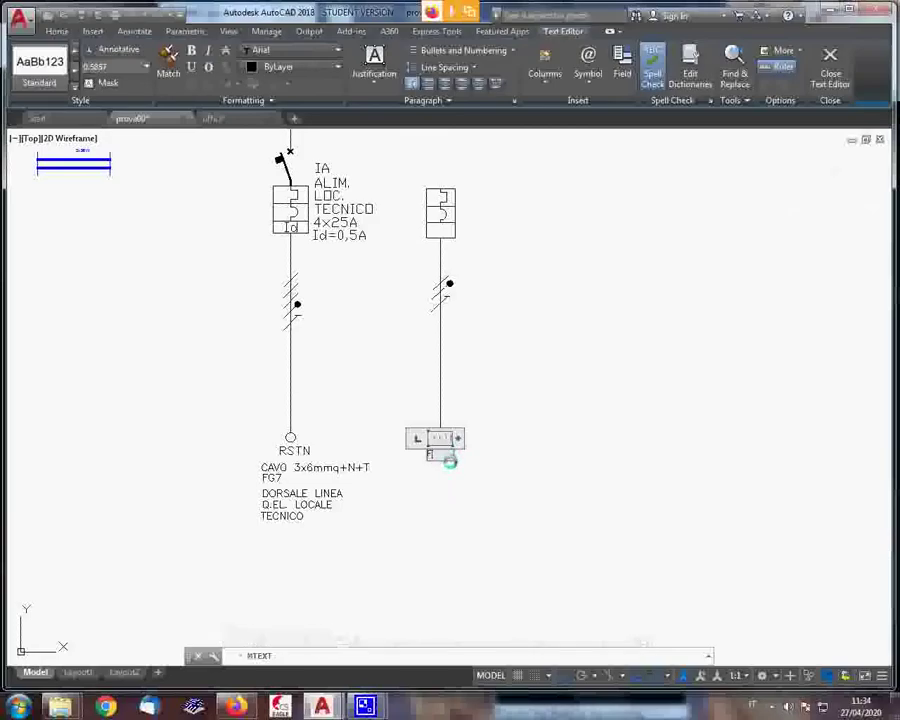
type("FN")
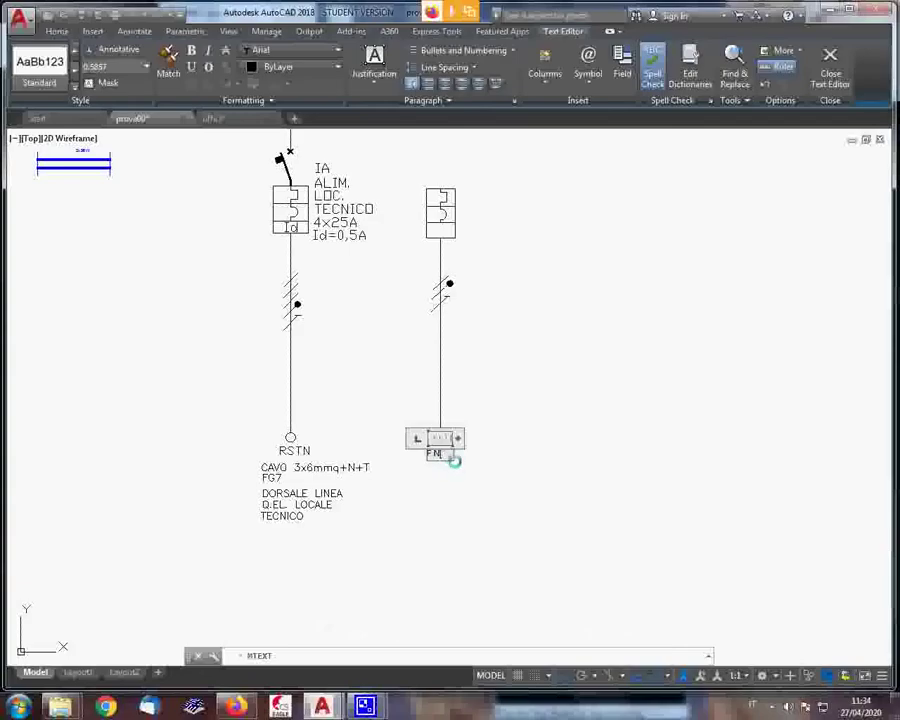
mouse_move(451, 459)
left_mouse_down()
mouse_move(468, 470)
mouse_move(428, 452)
left_mouse_up()
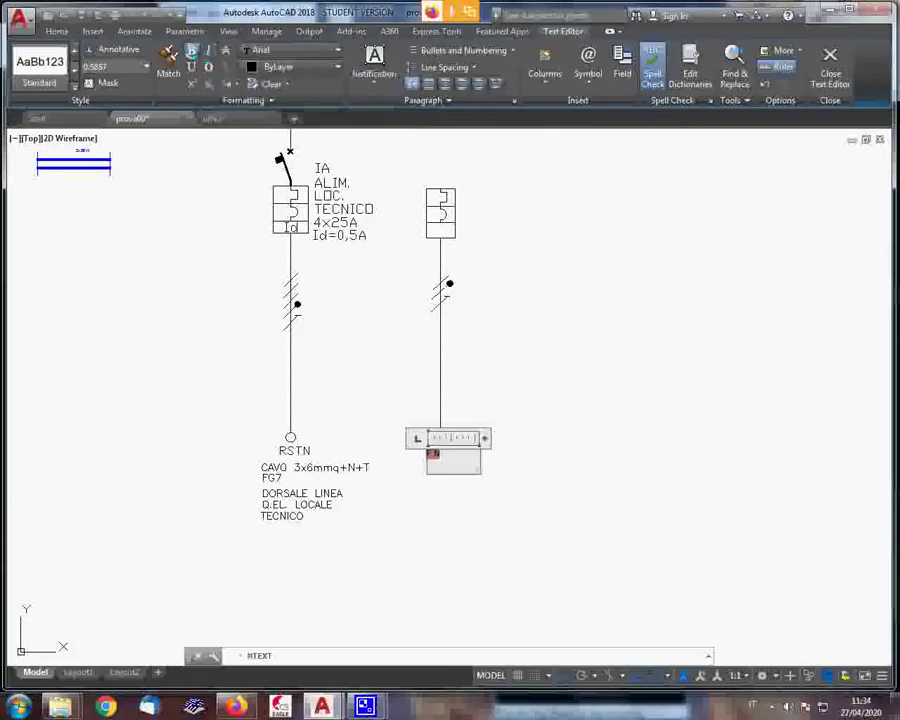
left_click(193, 52)
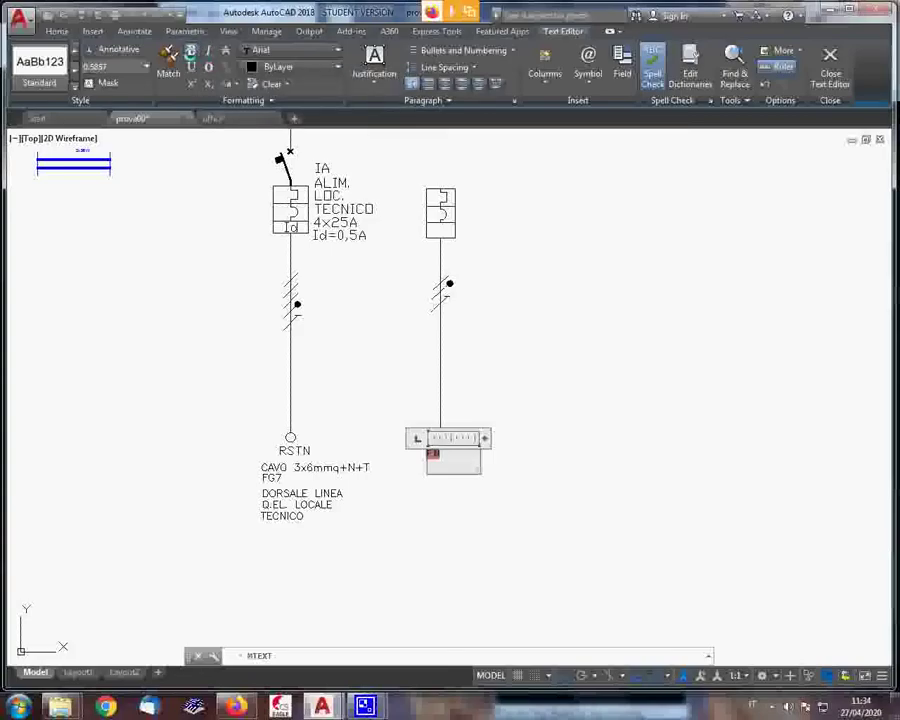
left_click(147, 66)
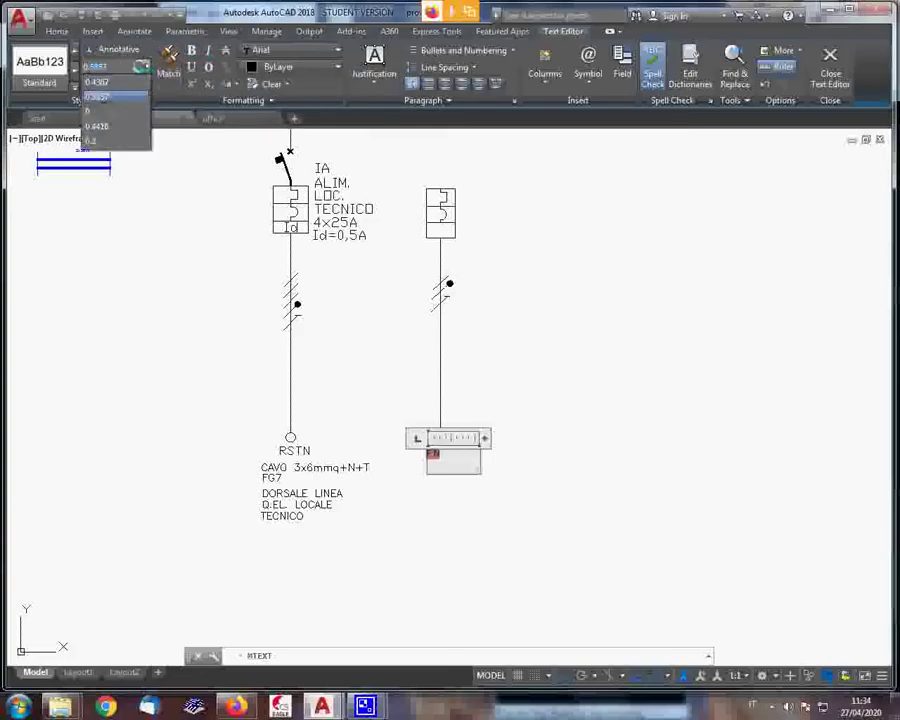
left_click(101, 140)
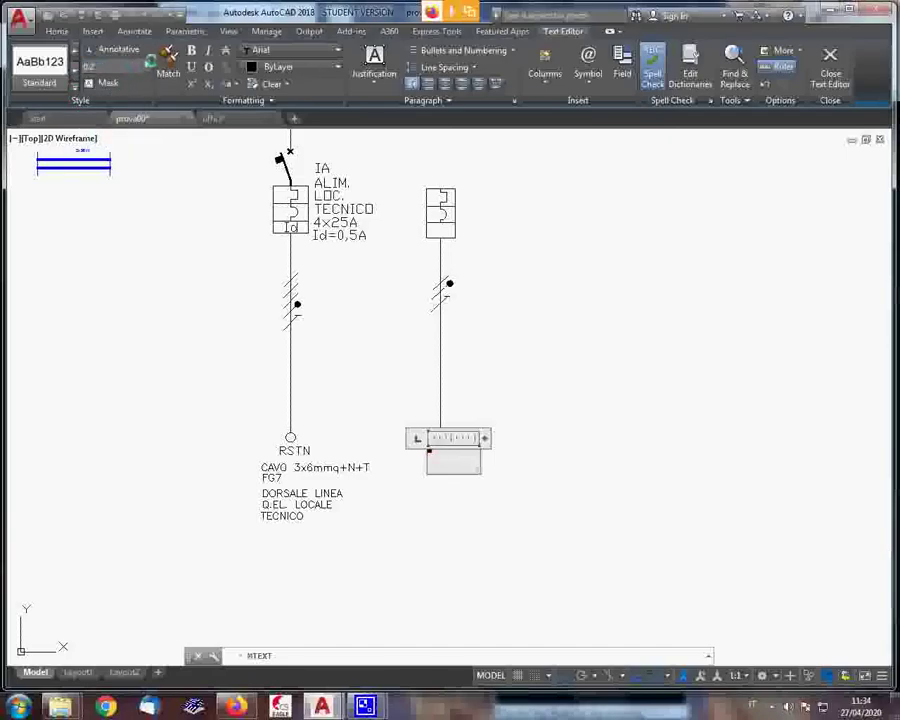
left_click(147, 66)
left_click(127, 79)
type("F N")
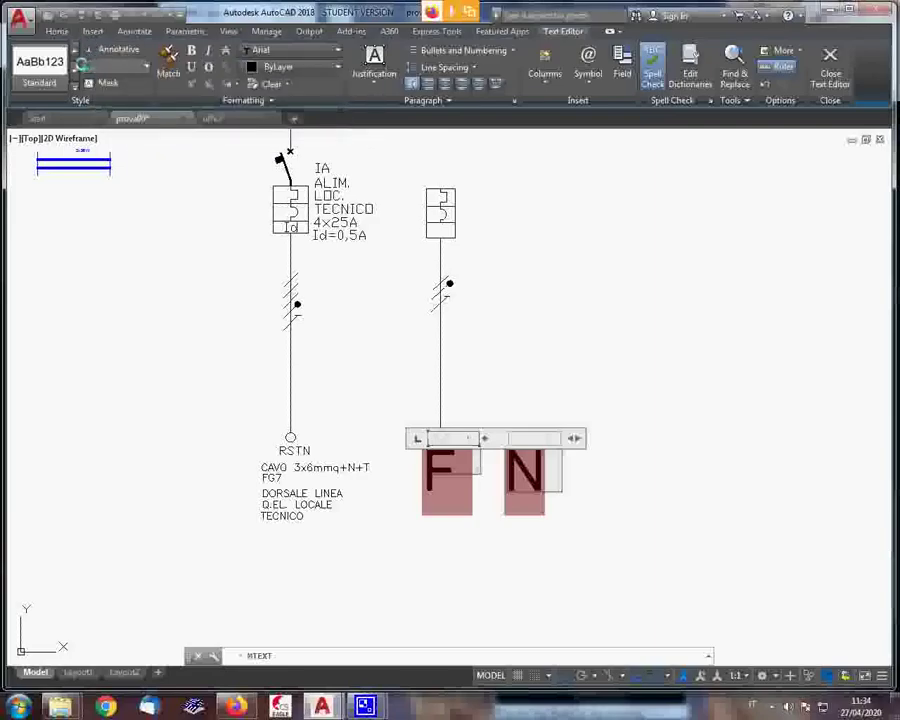
key("Return")
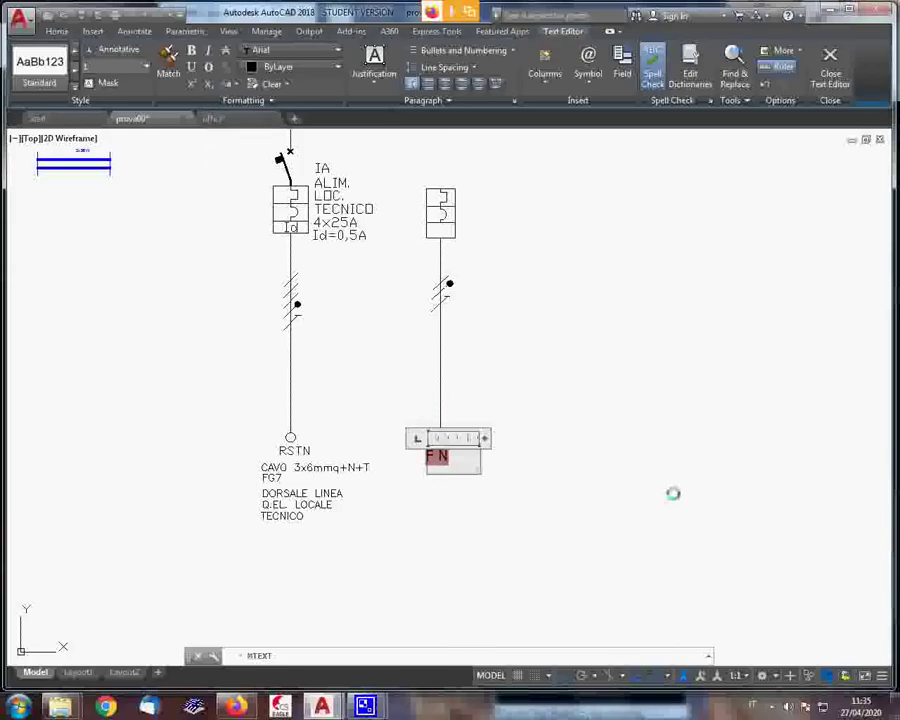
Change the 'F N' label font to Times New Roman and commit the text
left_click(336, 50)
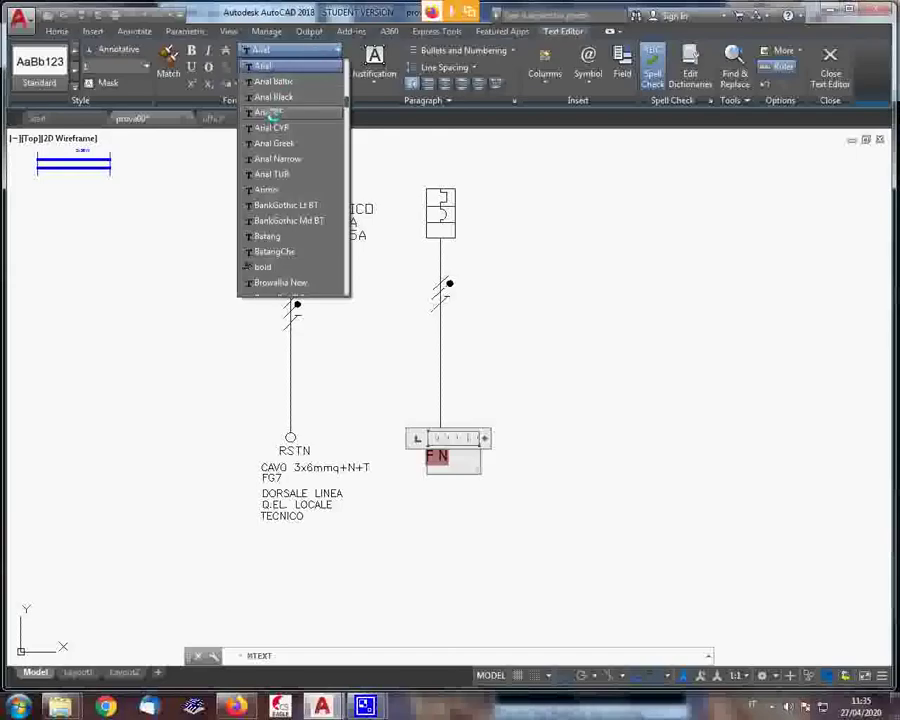
scroll(272, 115, "down", 15)
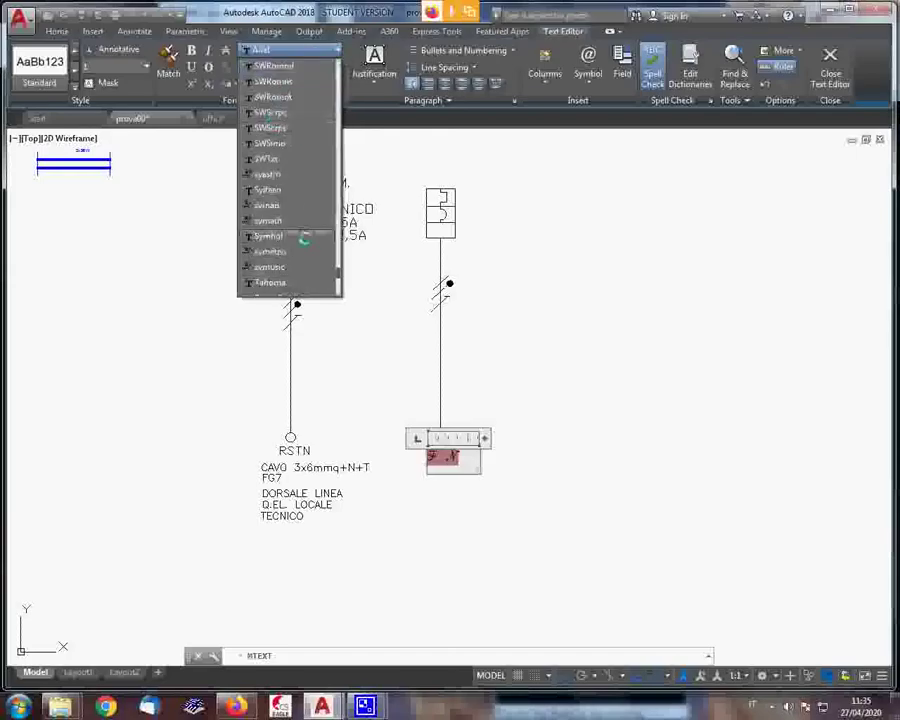
scroll(301, 236, "down", 1)
scroll(301, 236, "down", 2)
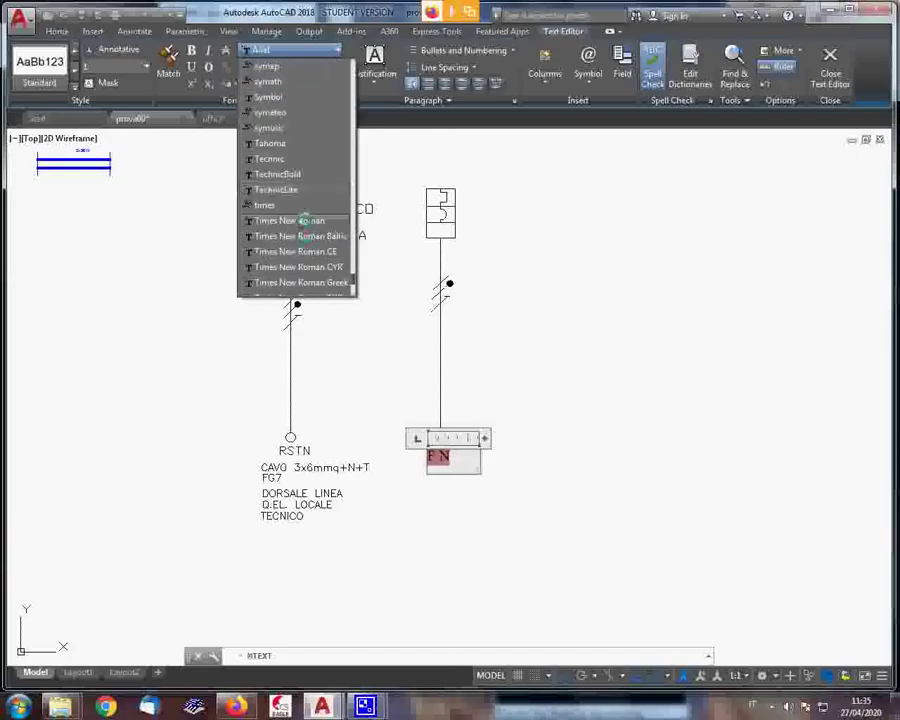
left_click(292, 221)
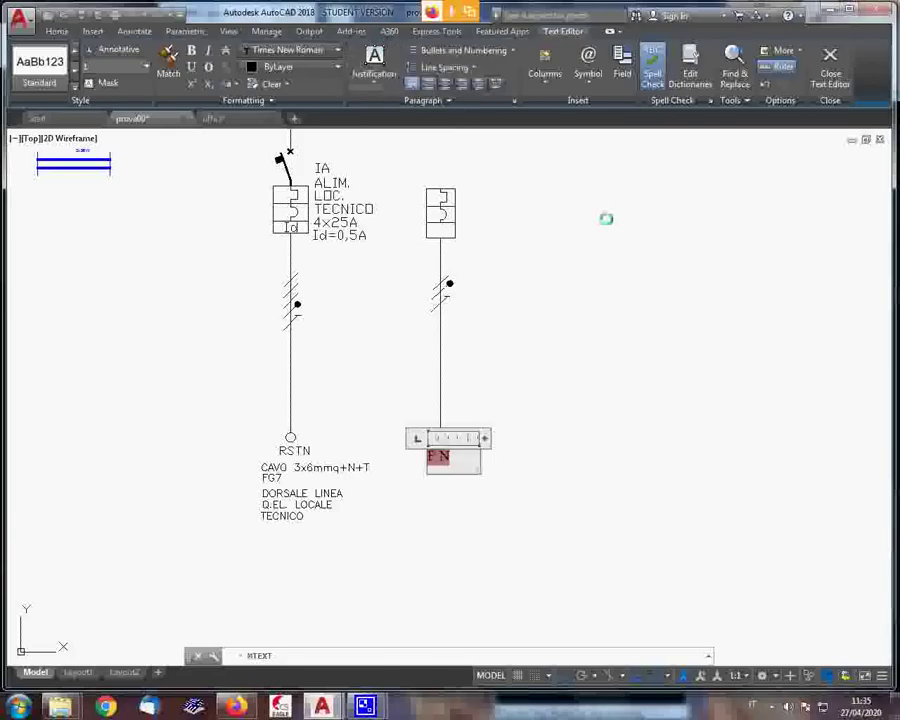
left_click(573, 383)
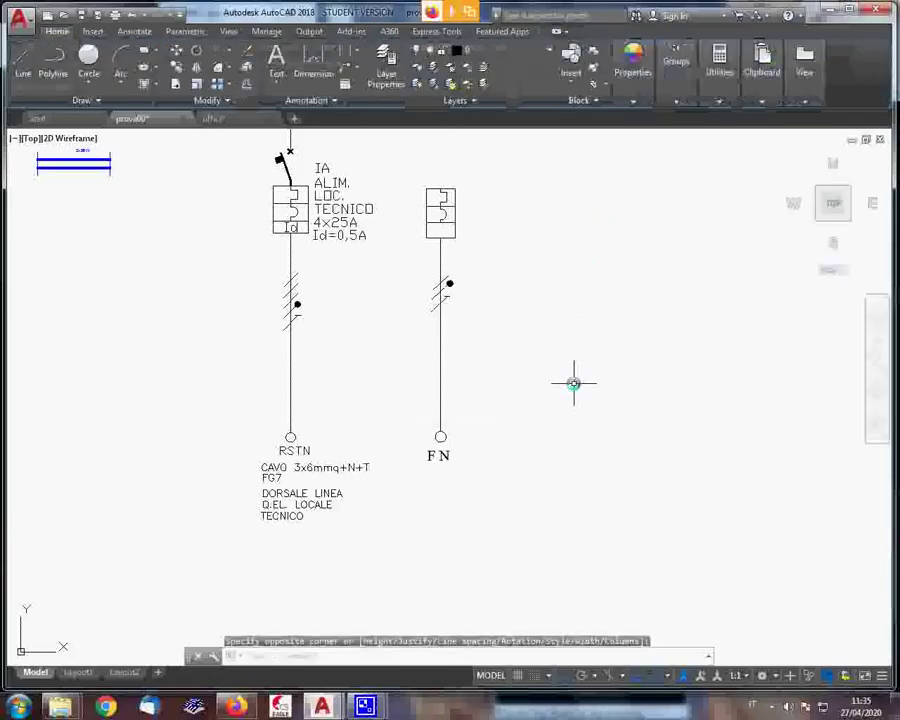
key("Escape")
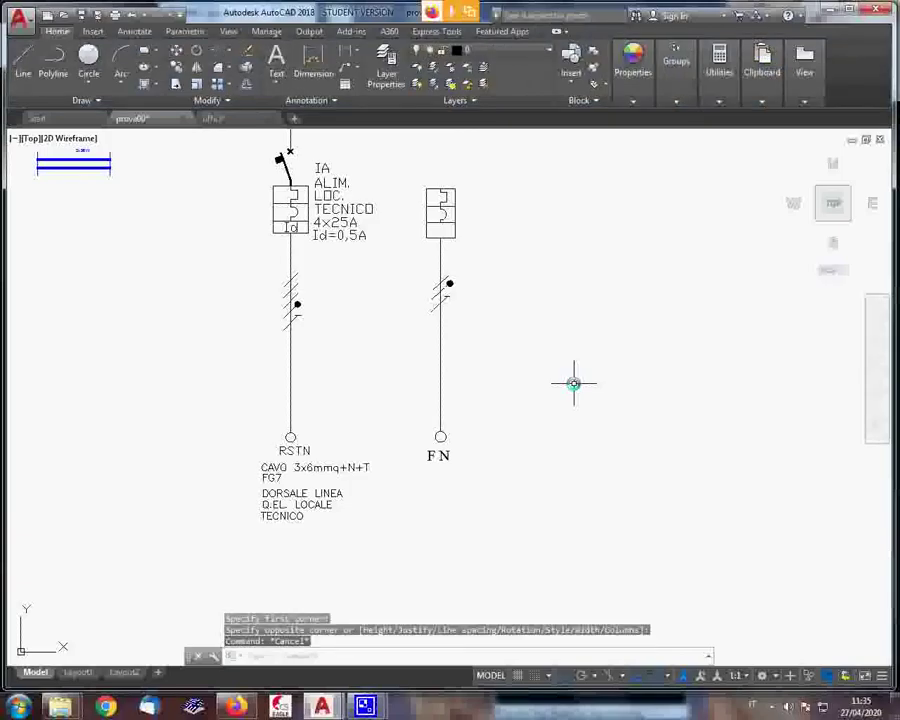
scroll(573, 383, "down", 2)
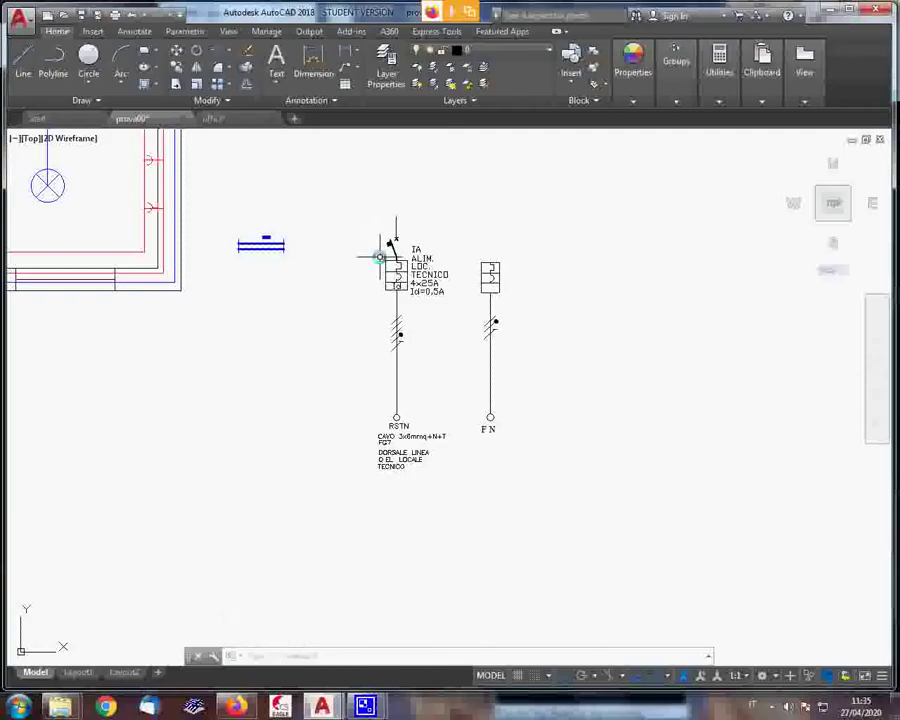
scroll(380, 236, "up", 5)
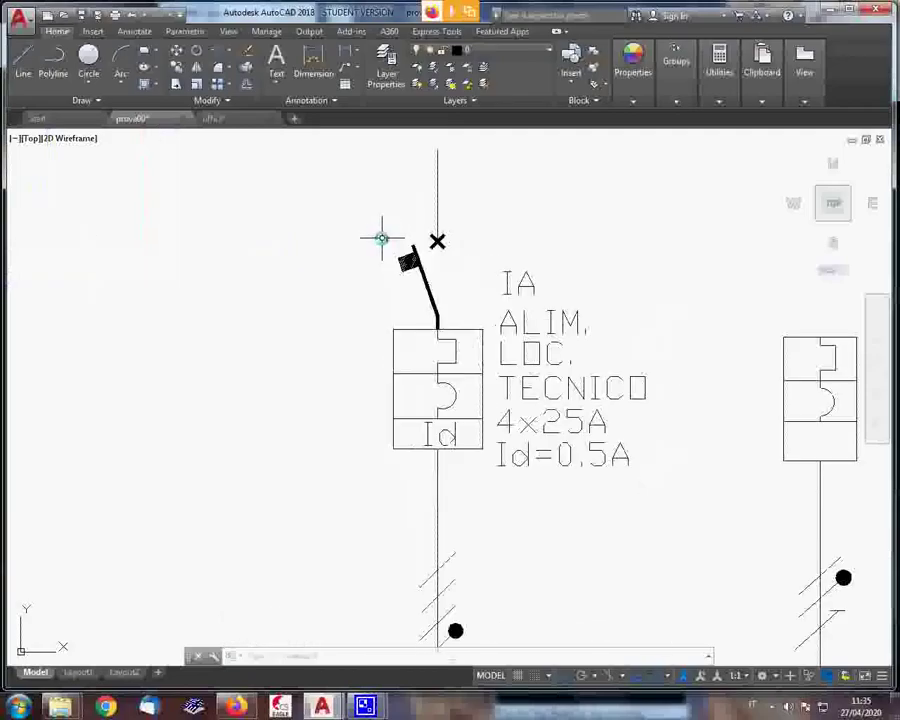
scroll(414, 268, "up", 3)
scroll(391, 229, "up", 2)
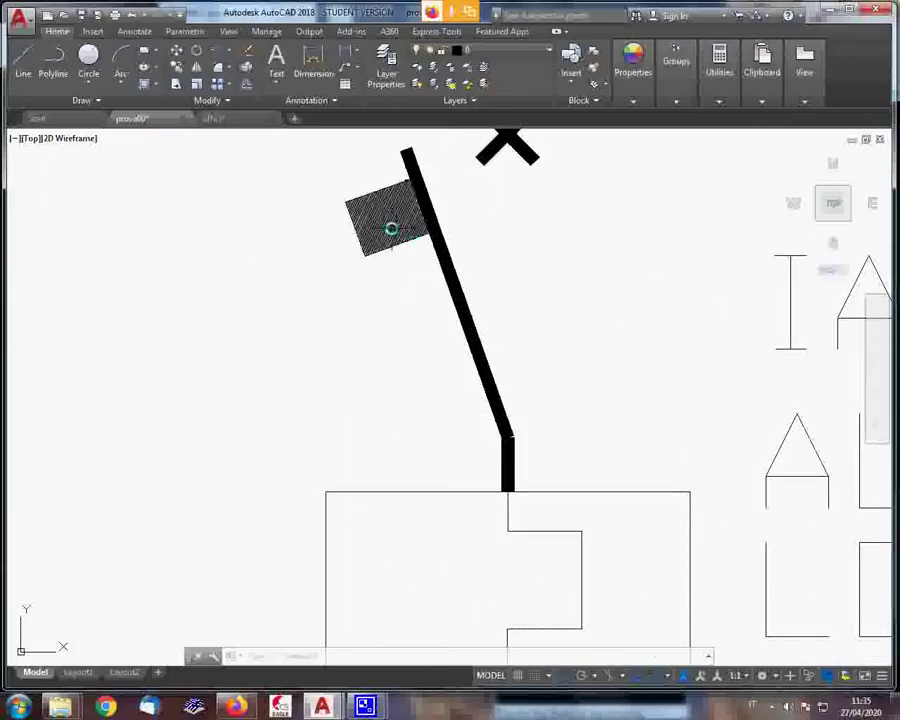
scroll(391, 229, "up", 4)
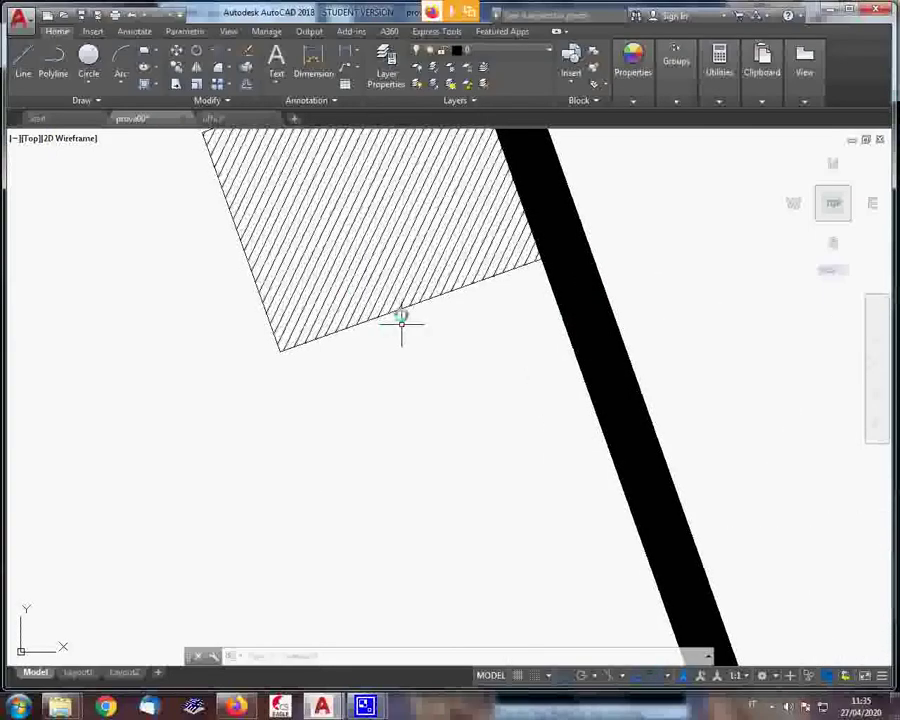
scroll(368, 294, "down", 2)
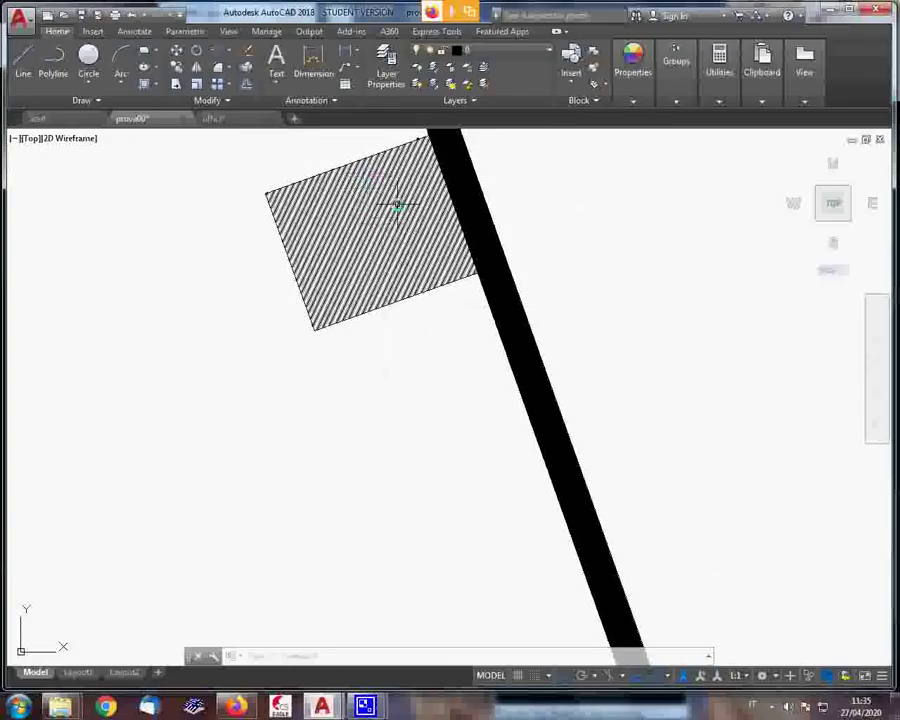
scroll(396, 205, "up", 2)
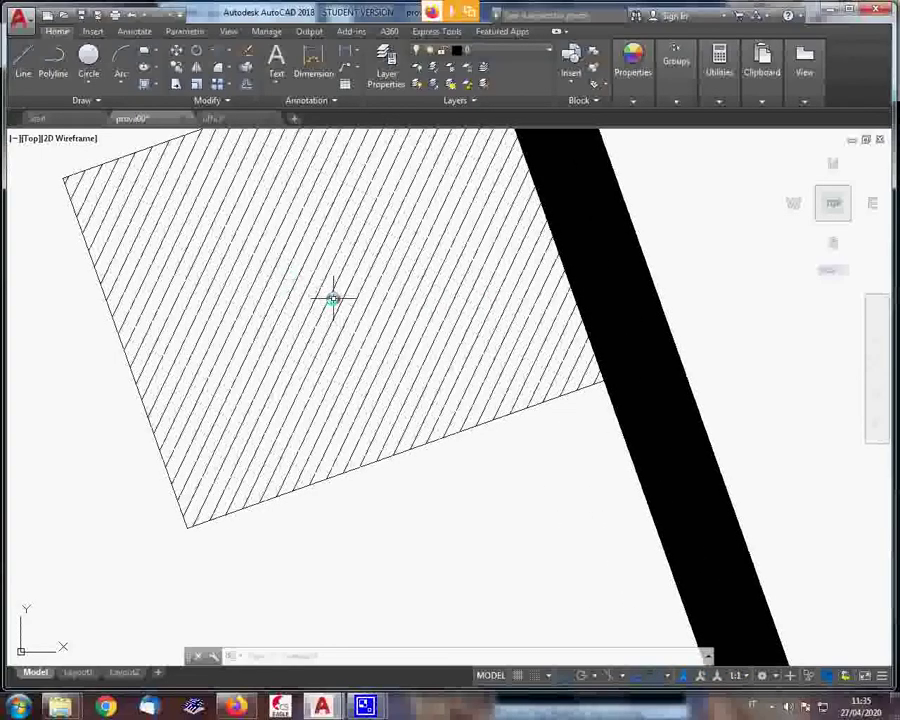
scroll(426, 271, "down", 3)
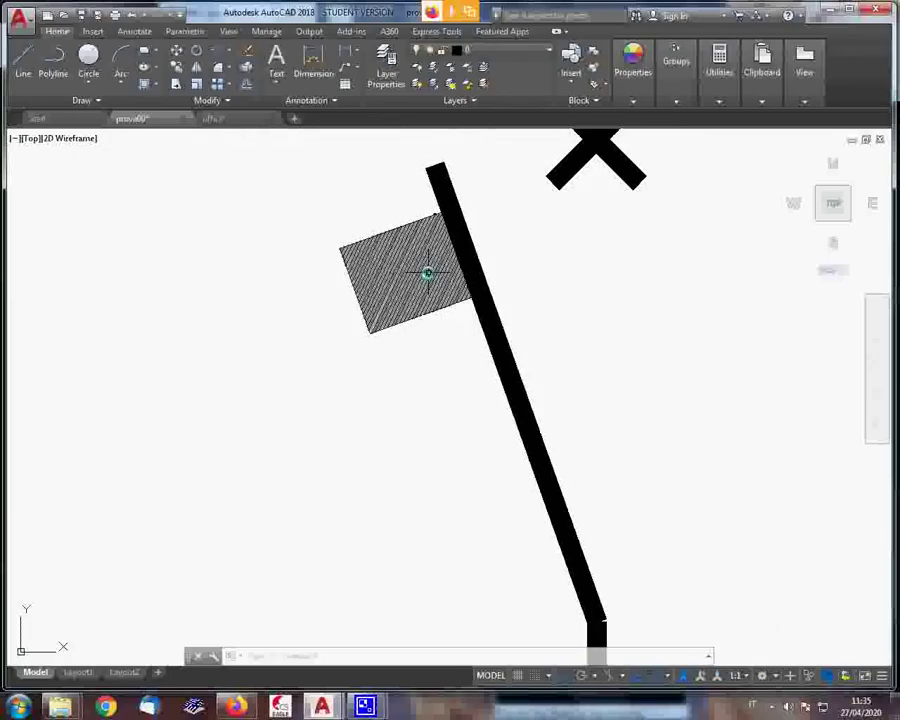
scroll(428, 272, "down", 2)
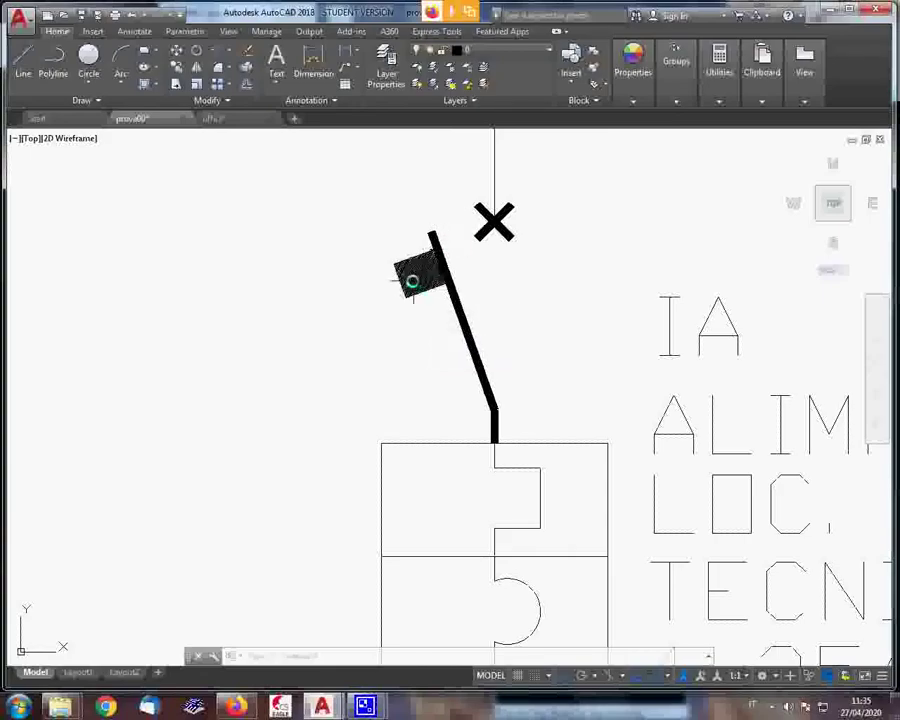
mouse_move(405, 282)
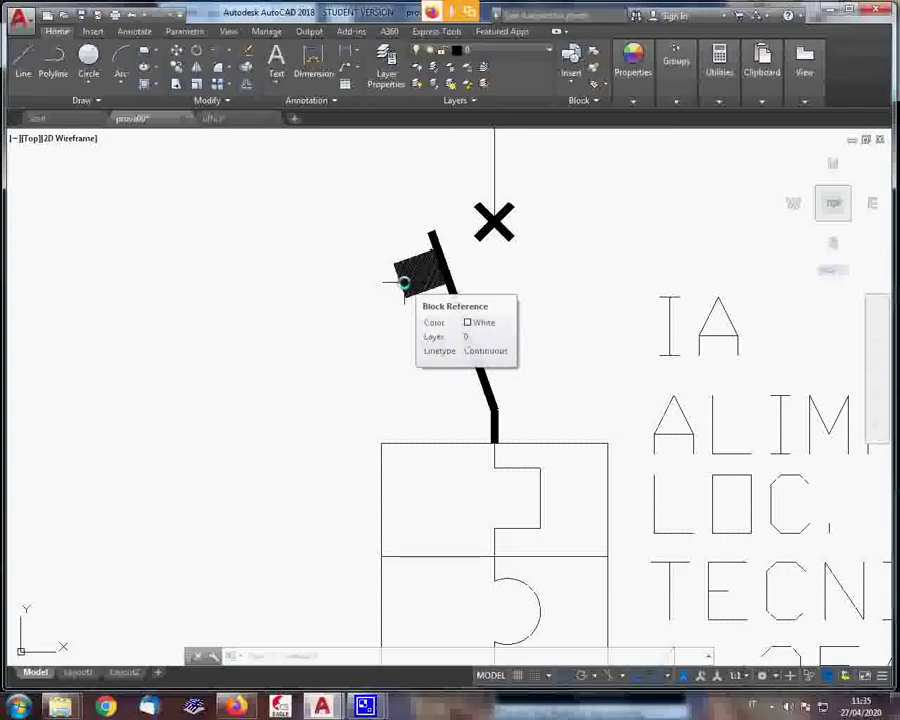
scroll(404, 284, "down", 5)
scroll(408, 277, "down", 4)
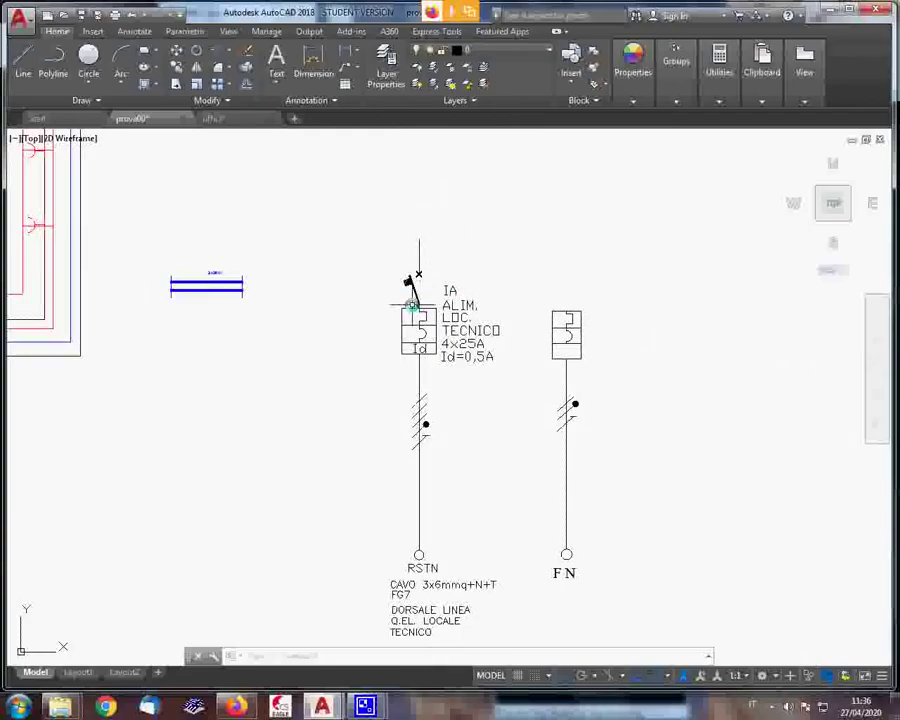
scroll(411, 304, "up", 6)
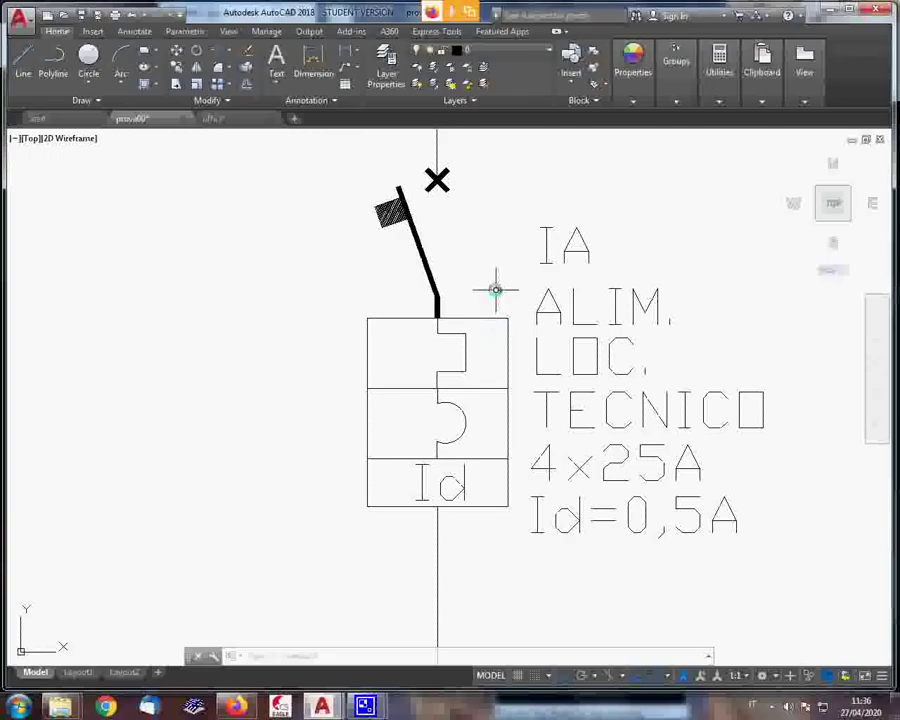
scroll(463, 289, "down", 4)
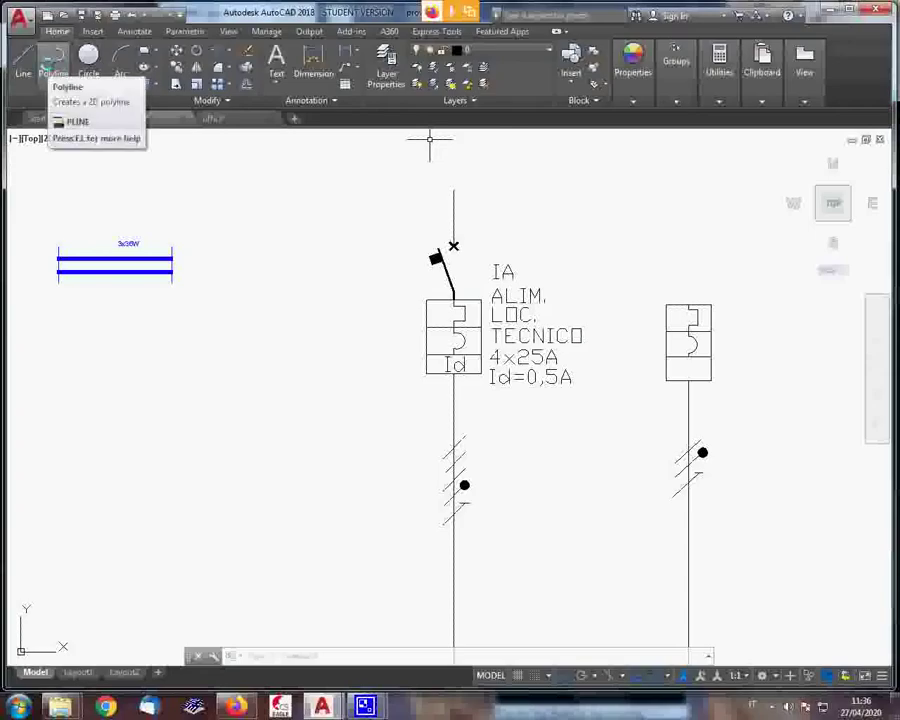
Start a polyline at the new breaker box's top endpoint and choose the Width option
left_click(48, 66)
scroll(660, 238, "up", 5)
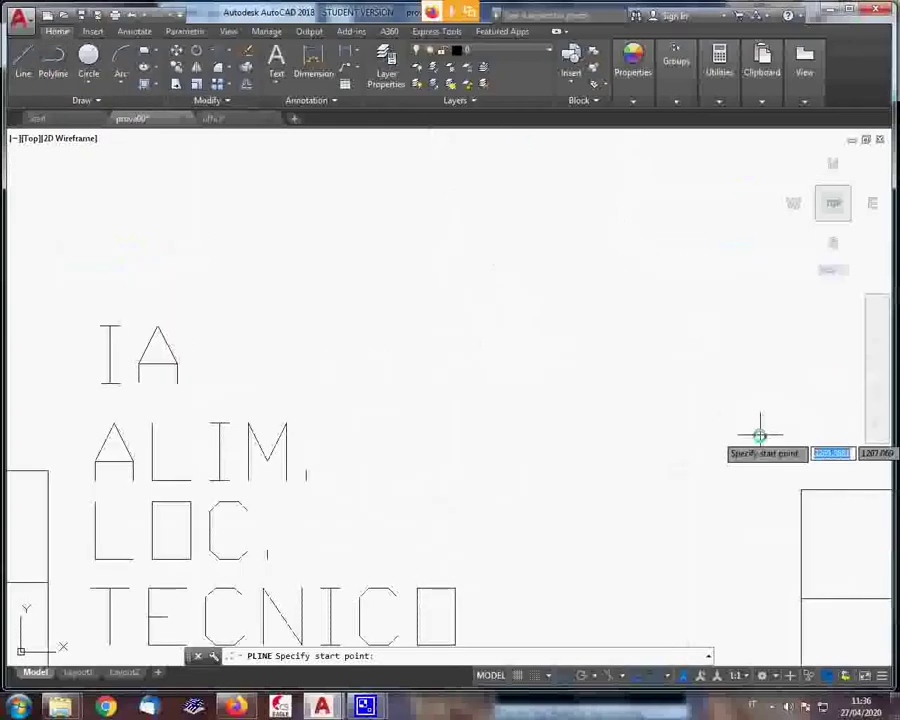
scroll(750, 428, "down", 5)
scroll(816, 418, "up", 4)
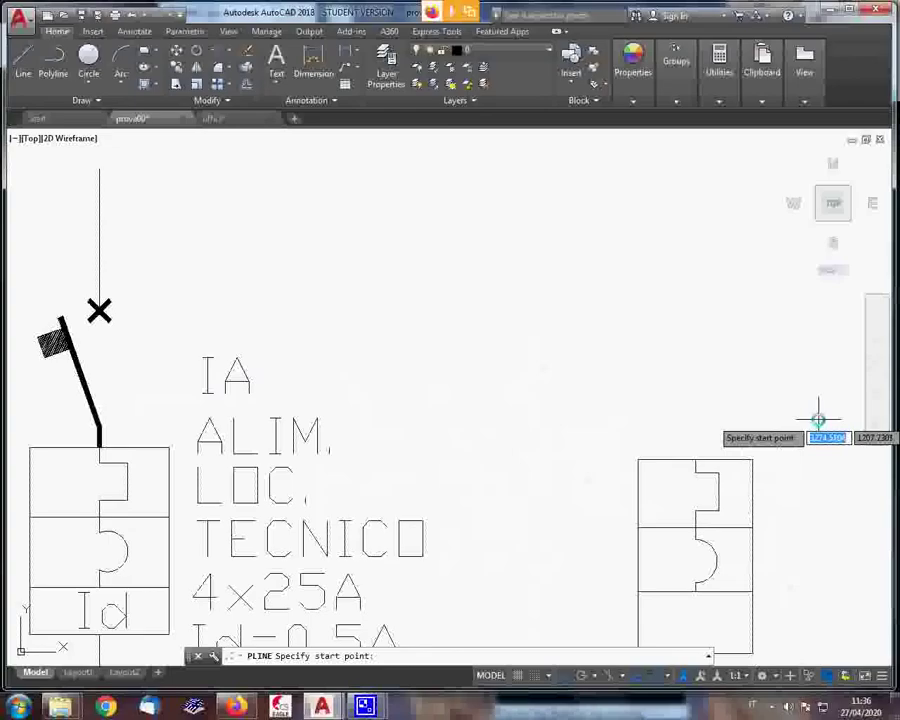
left_click(694, 459)
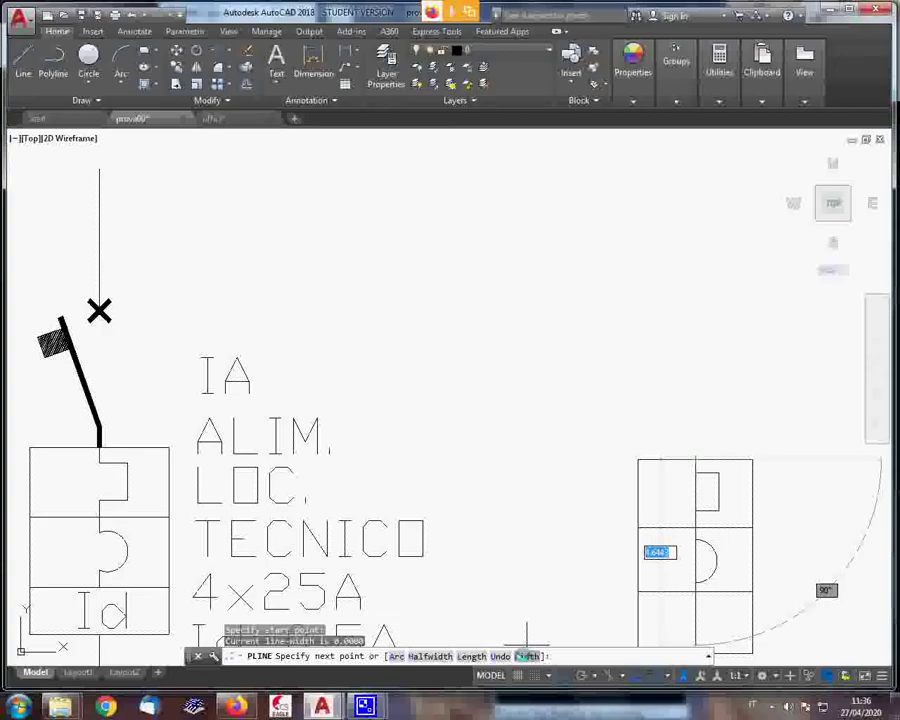
left_click(527, 656)
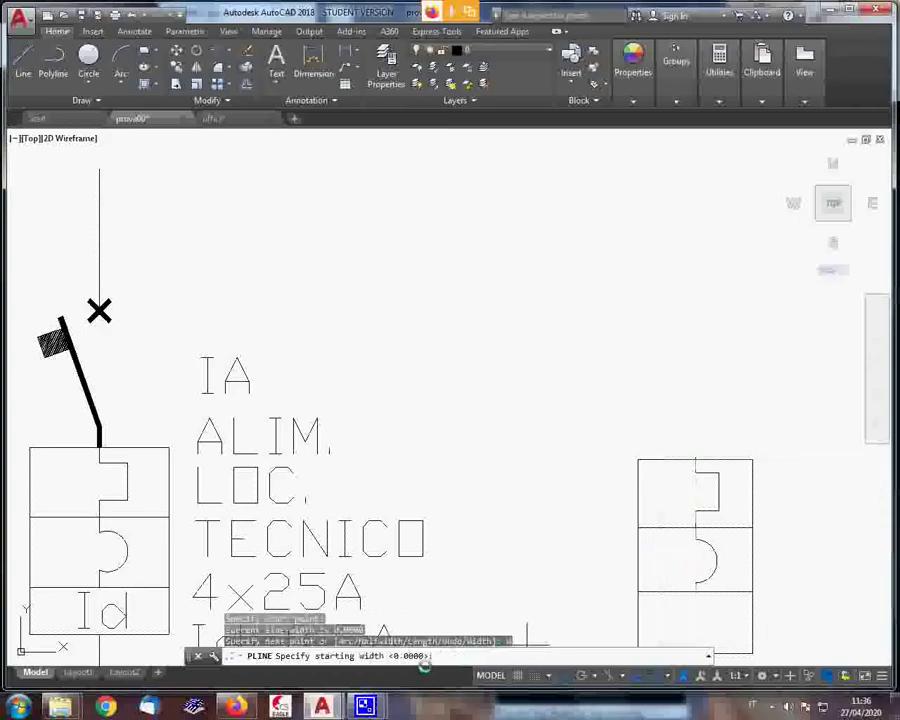
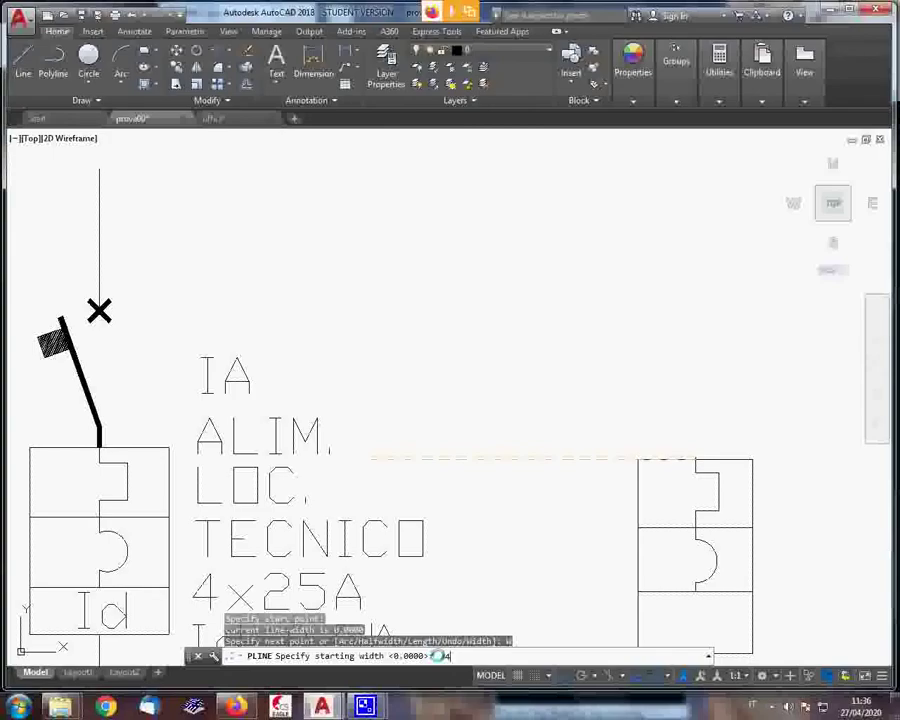
Change the polyline width from 0.4 to 0.15 for start and end
key("Return")
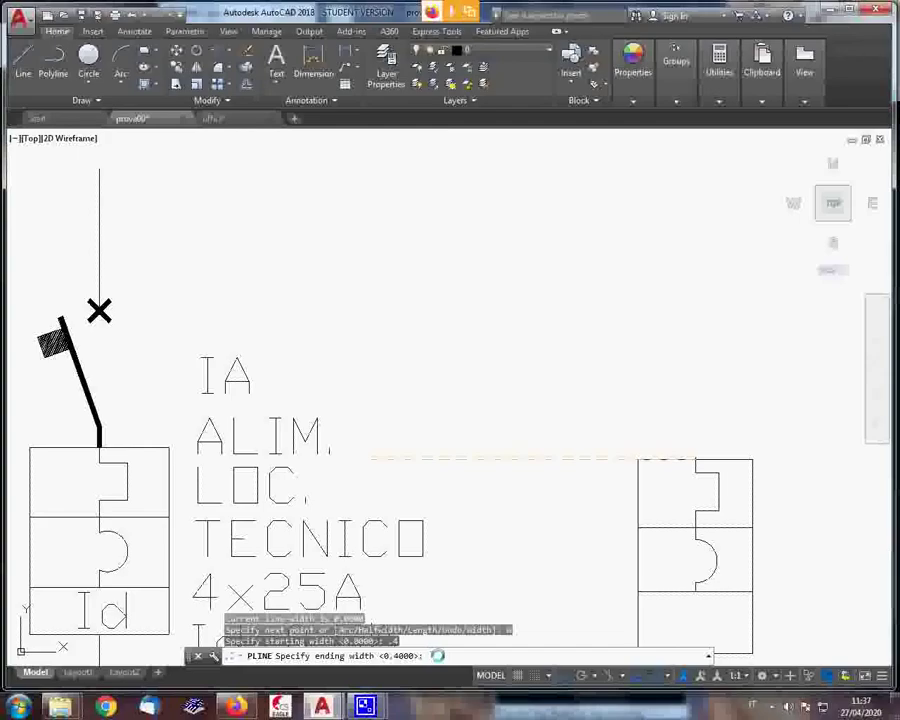
key("Return")
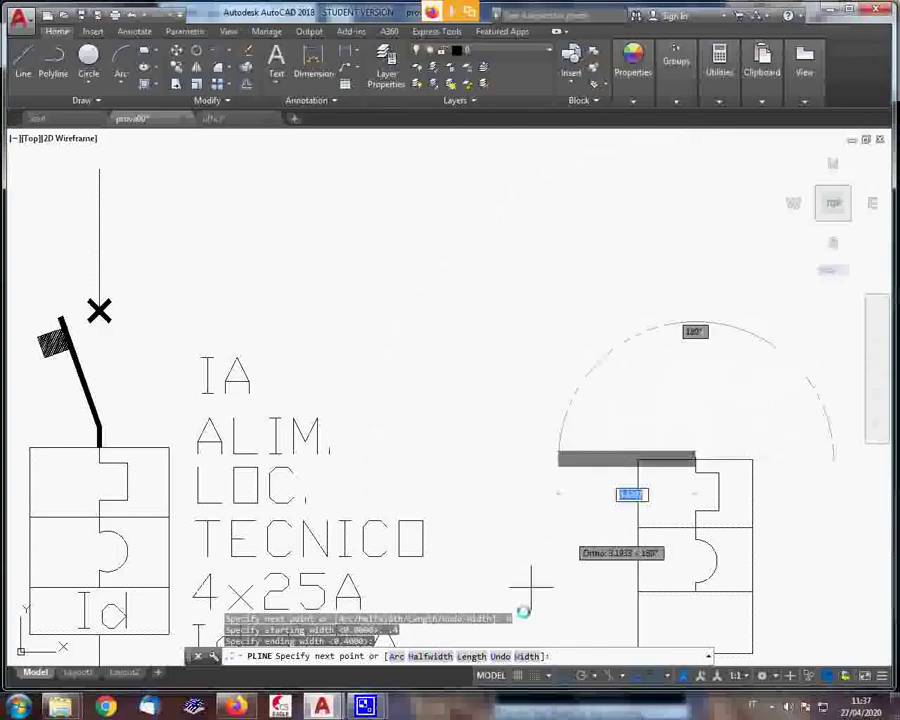
left_click(527, 656)
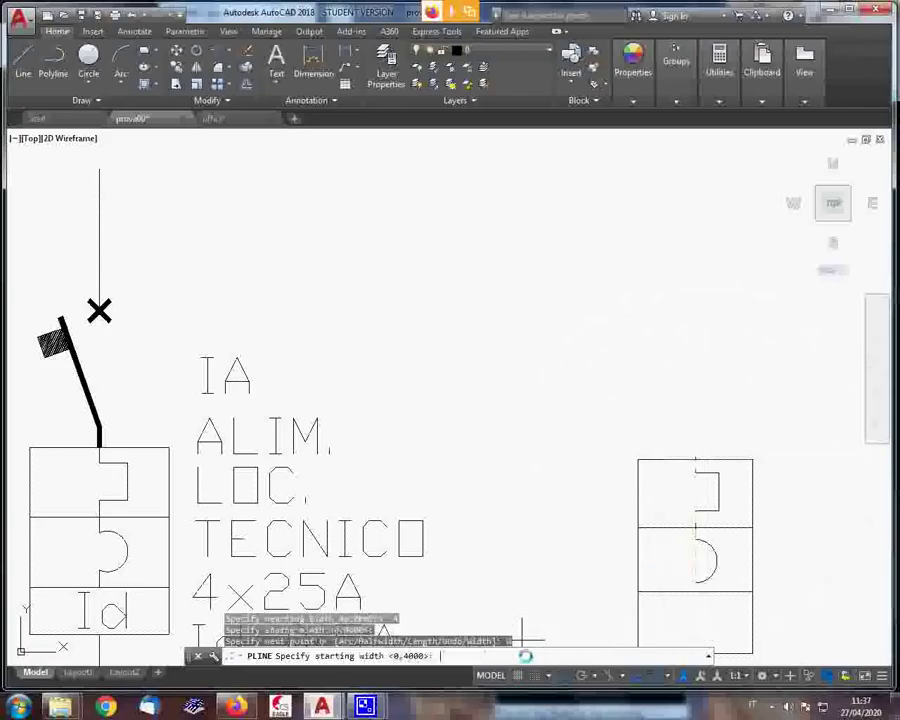
type(".15")
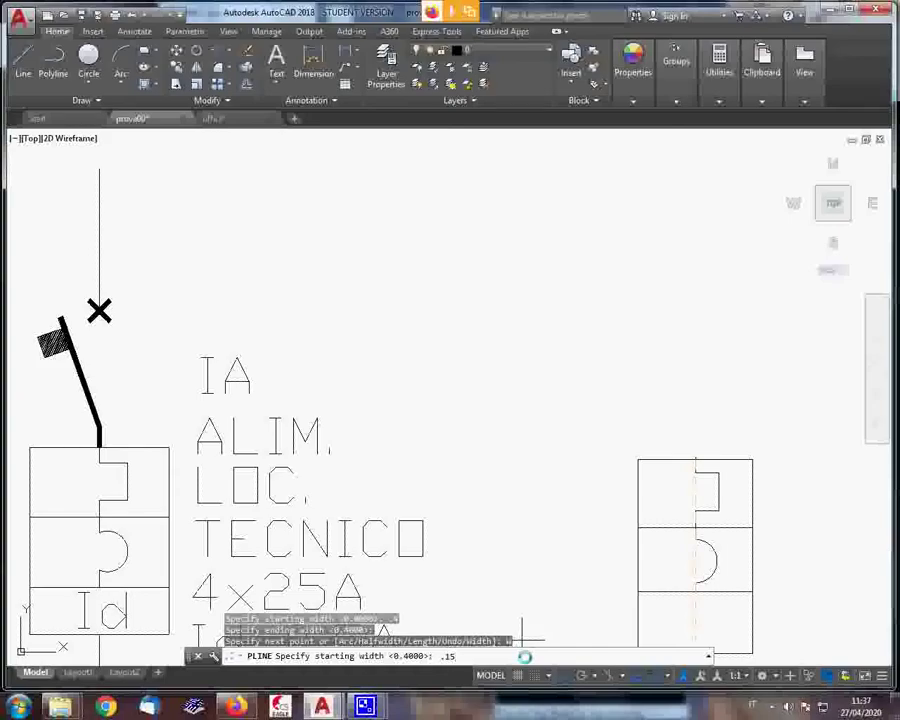
key("Return")
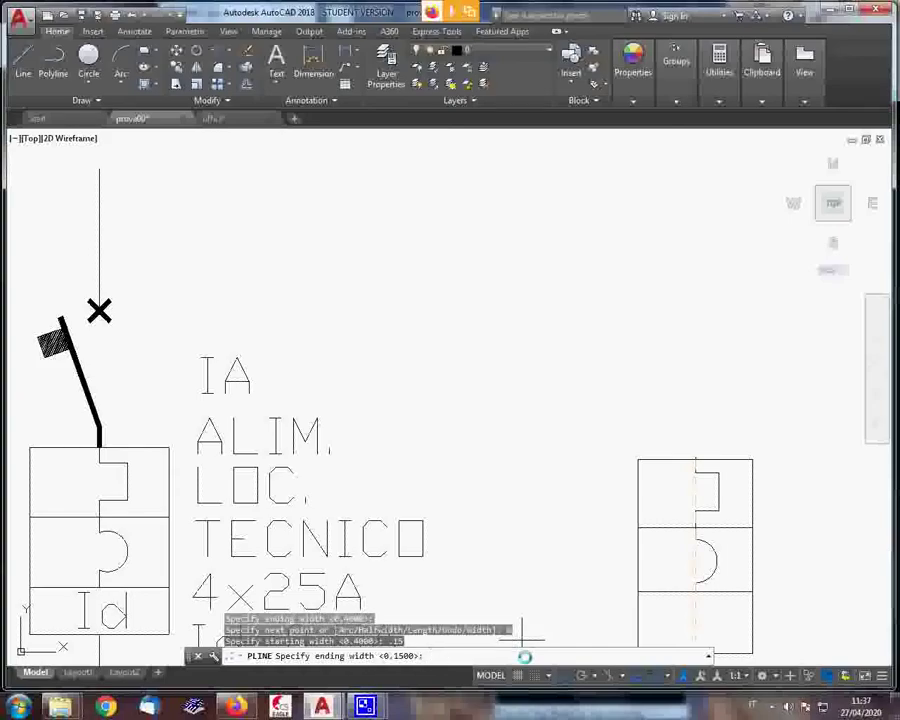
key("Return")
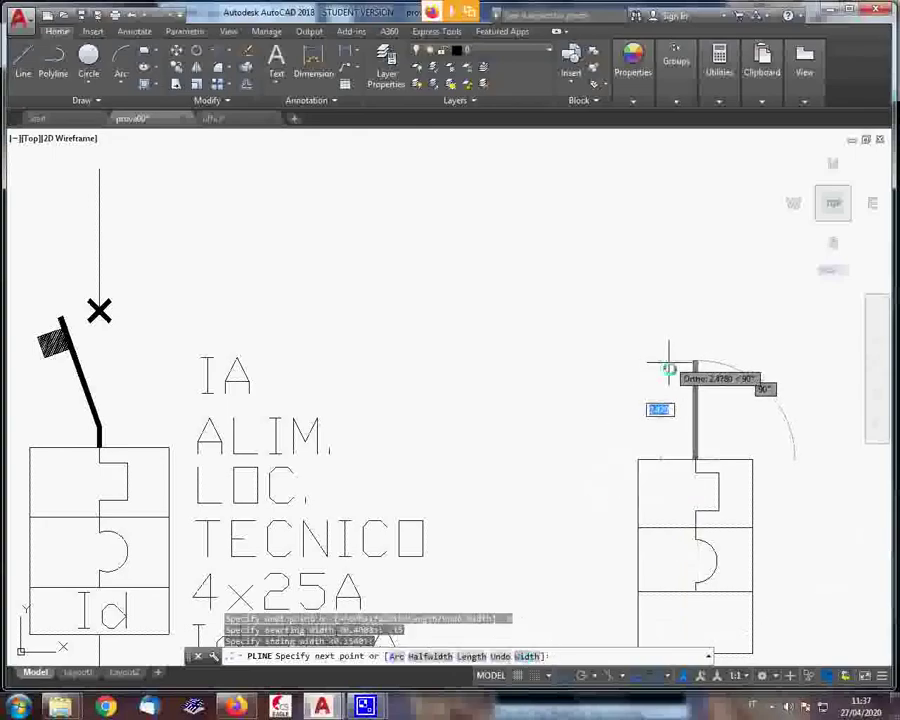
Draw a vertical stub above the right block, then a blade slanting up-left with Ortho off
left_click(690, 436)
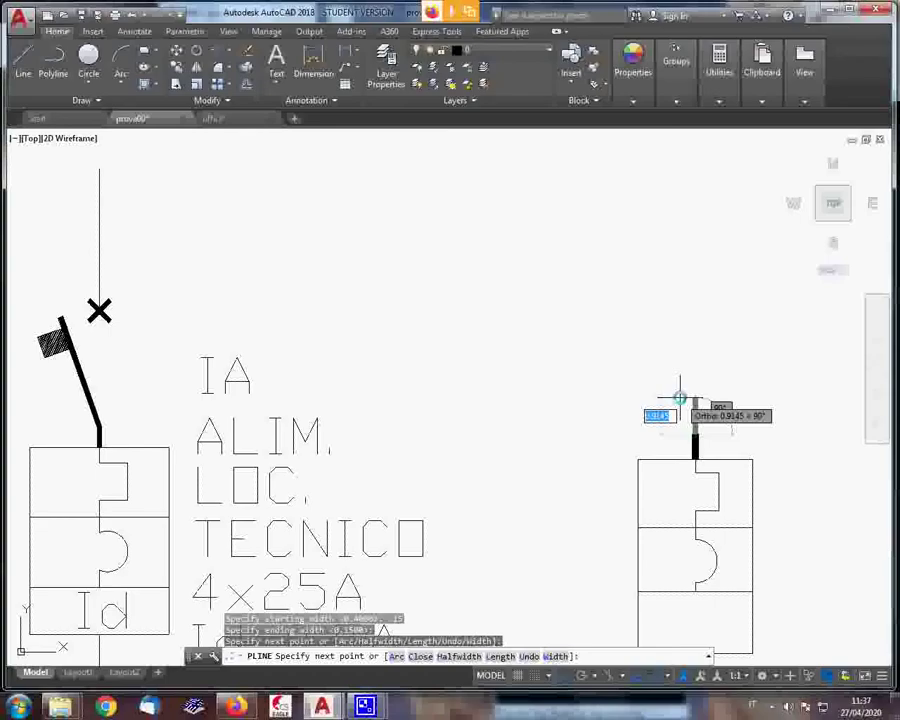
key("F8")
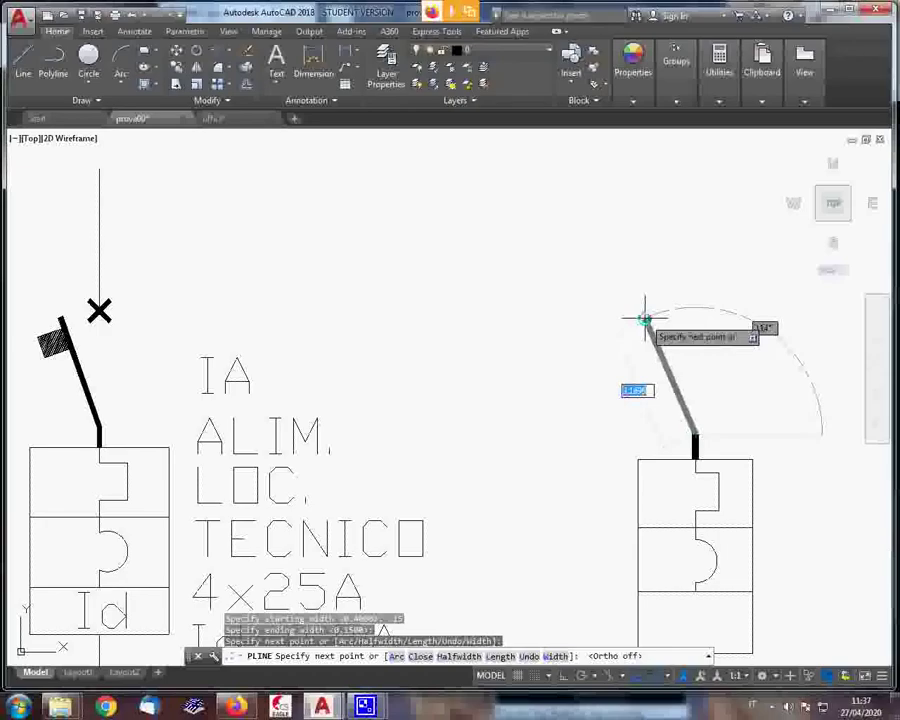
left_click(645, 319)
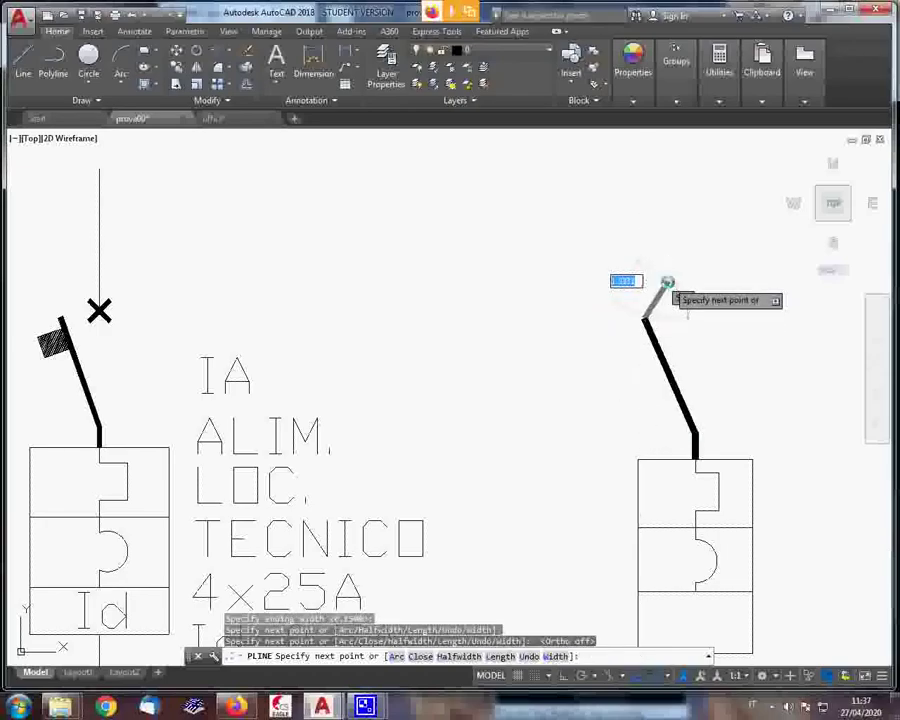
key("Escape")
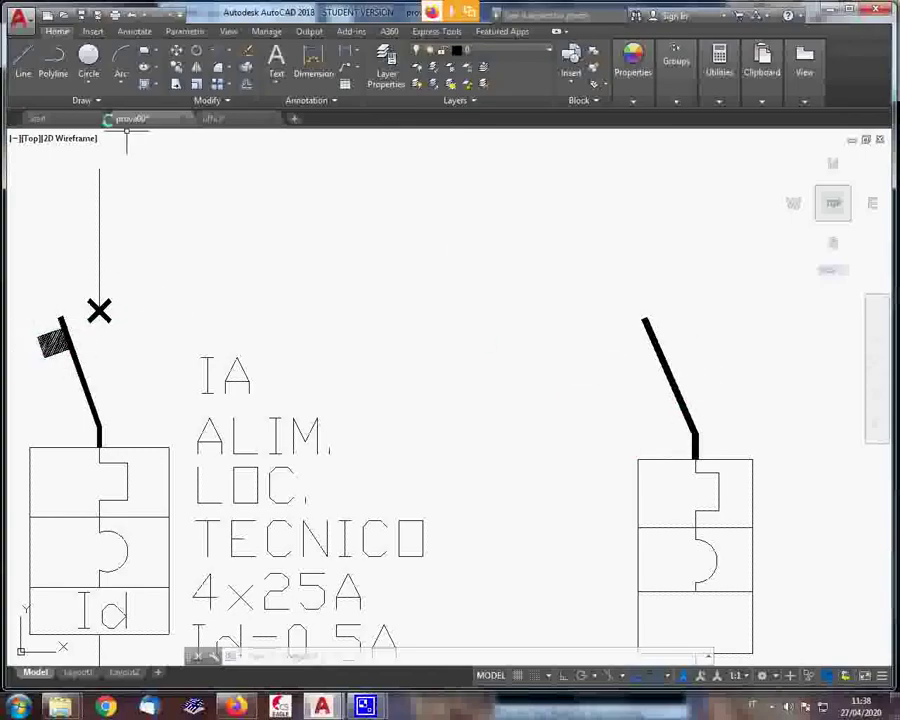
Draw a small rectangle to the left of the right breaker's blade tip
left_click(152, 52)
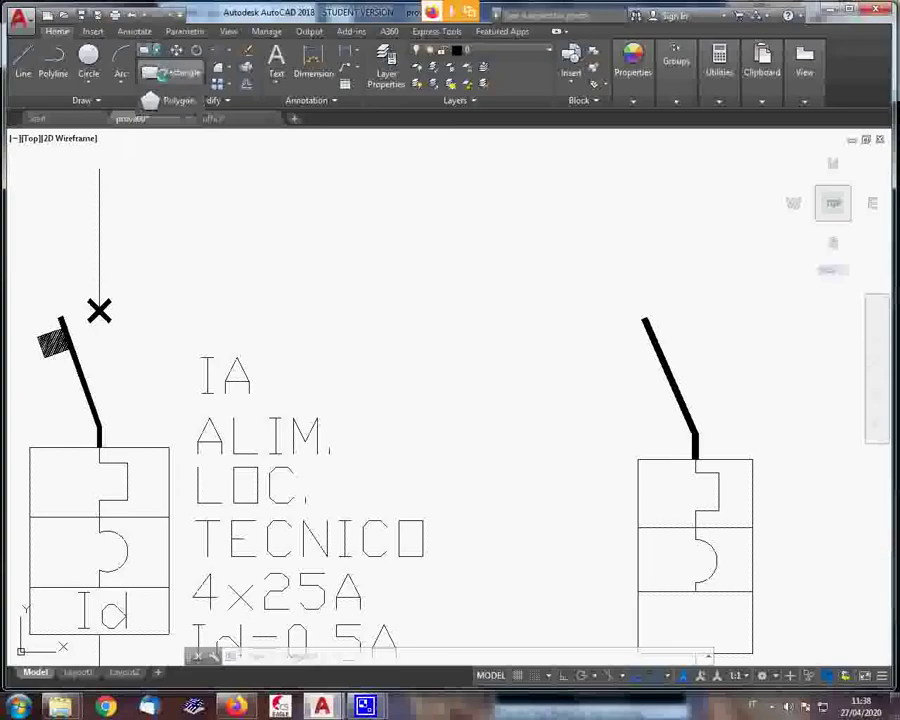
left_click(128, 68)
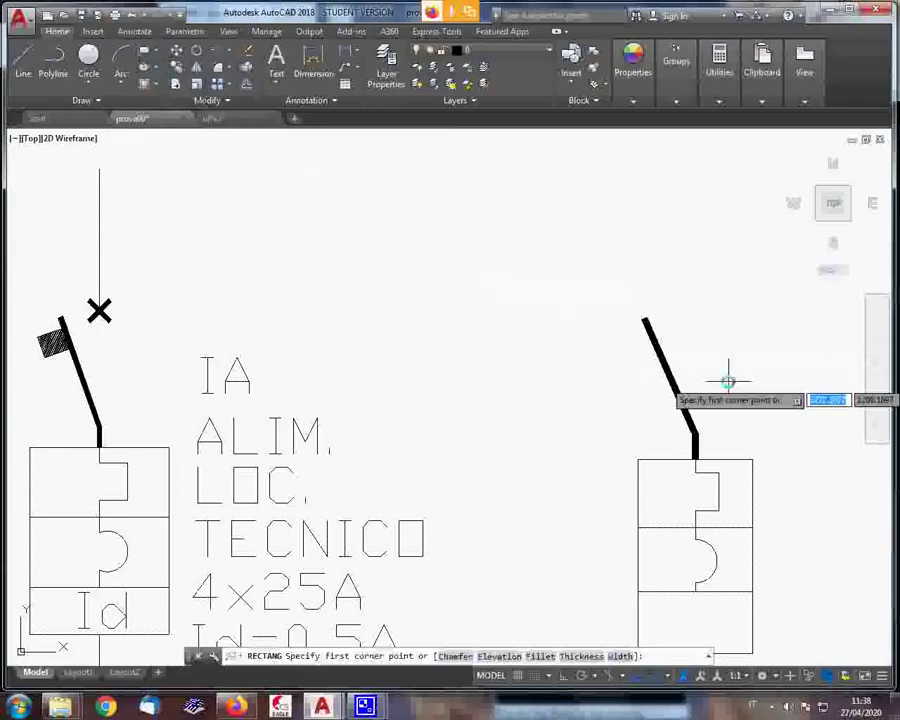
left_click(531, 319)
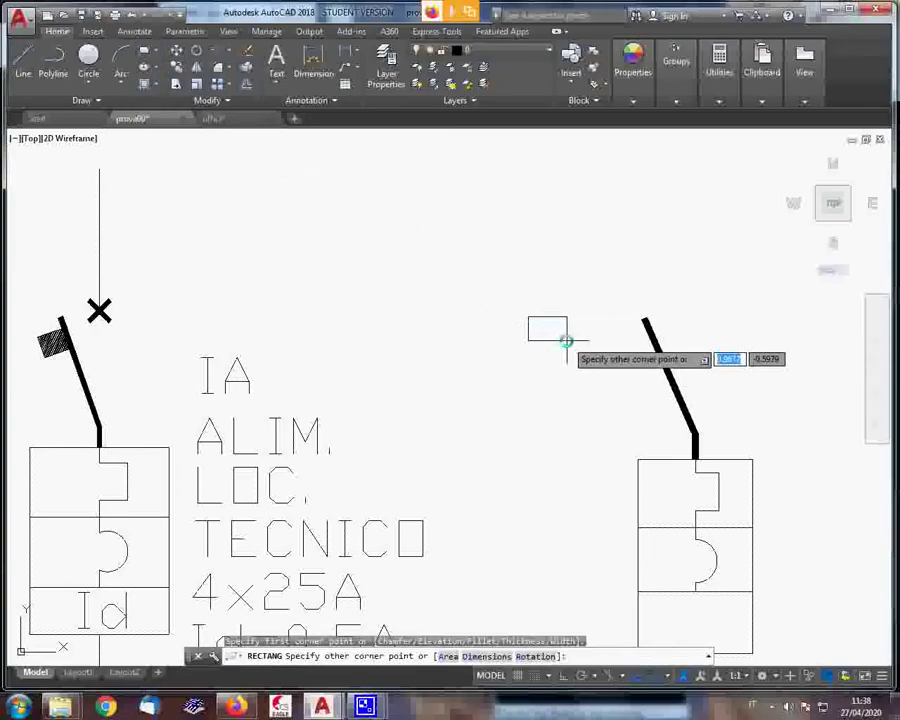
left_click(566, 341)
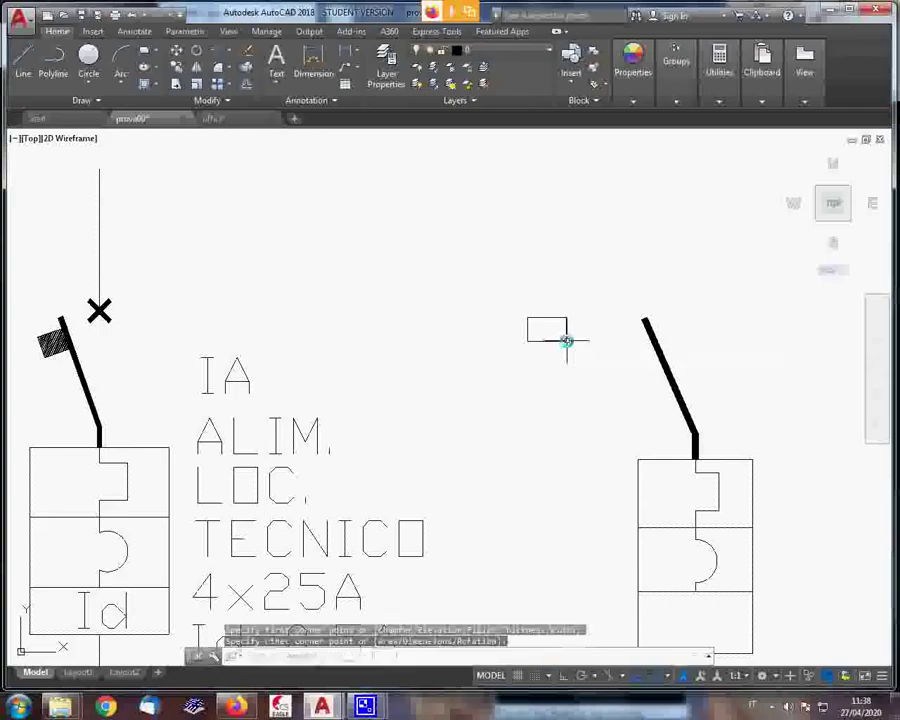
right_click(566, 341)
left_click(583, 349)
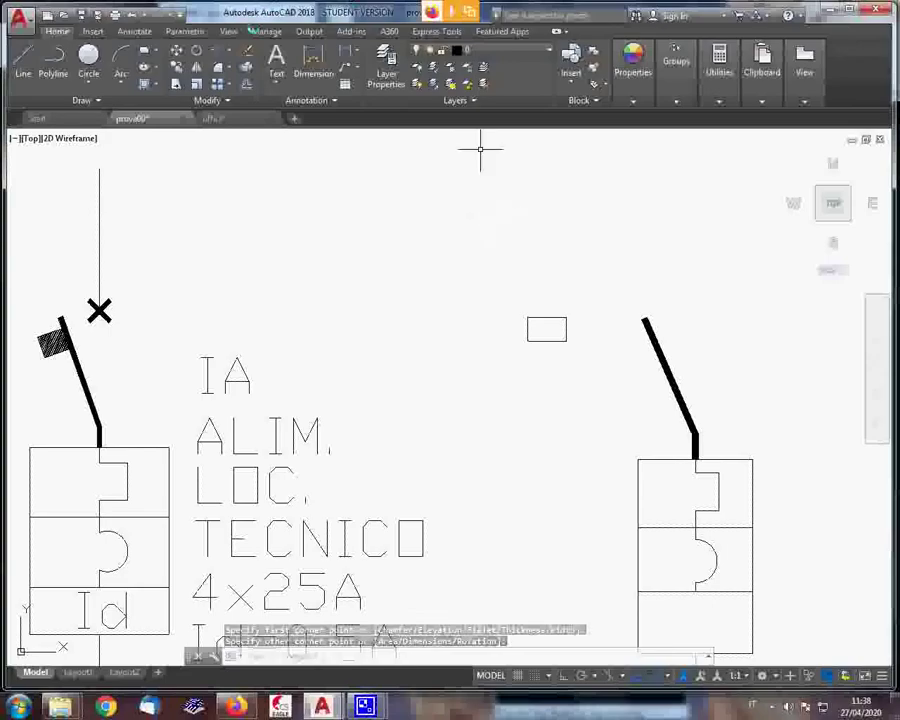
Rotate the small rectangle about its upper-right corner to a free tilt angle
type("ro")
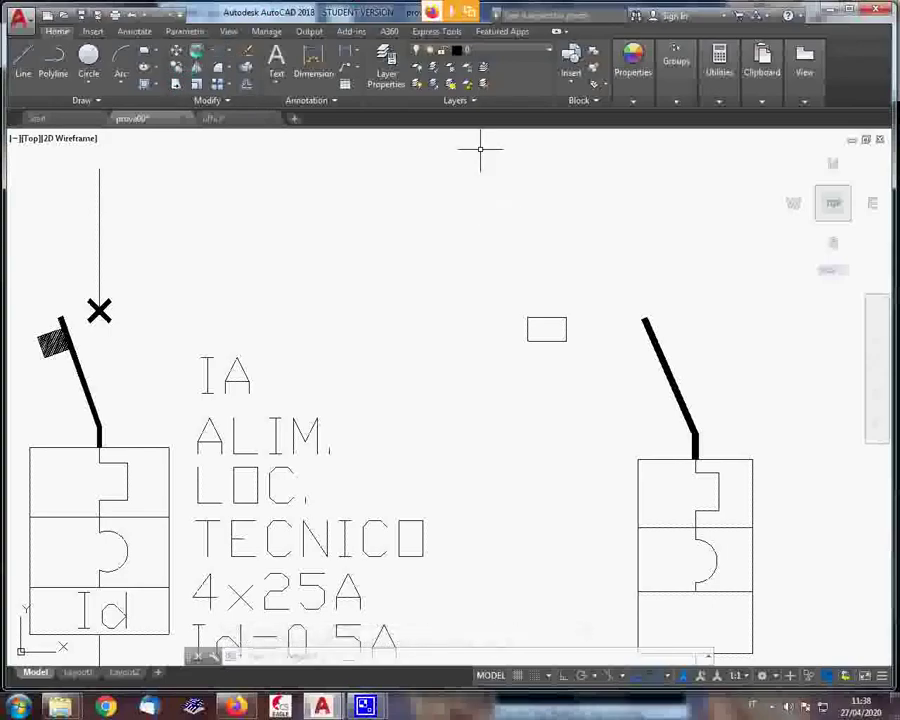
key("Return")
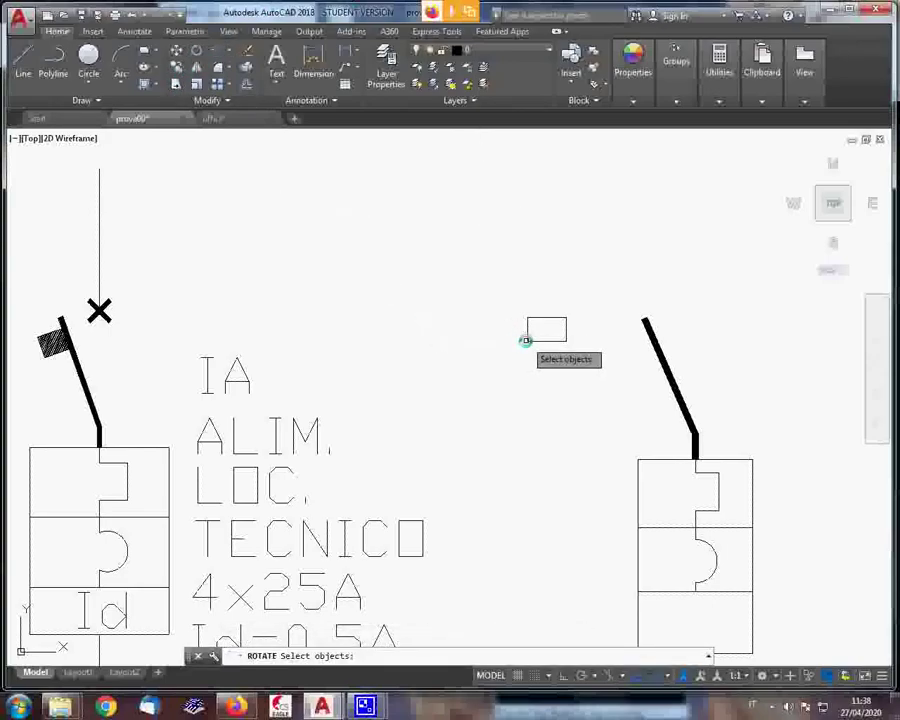
left_click(524, 340)
key("Return")
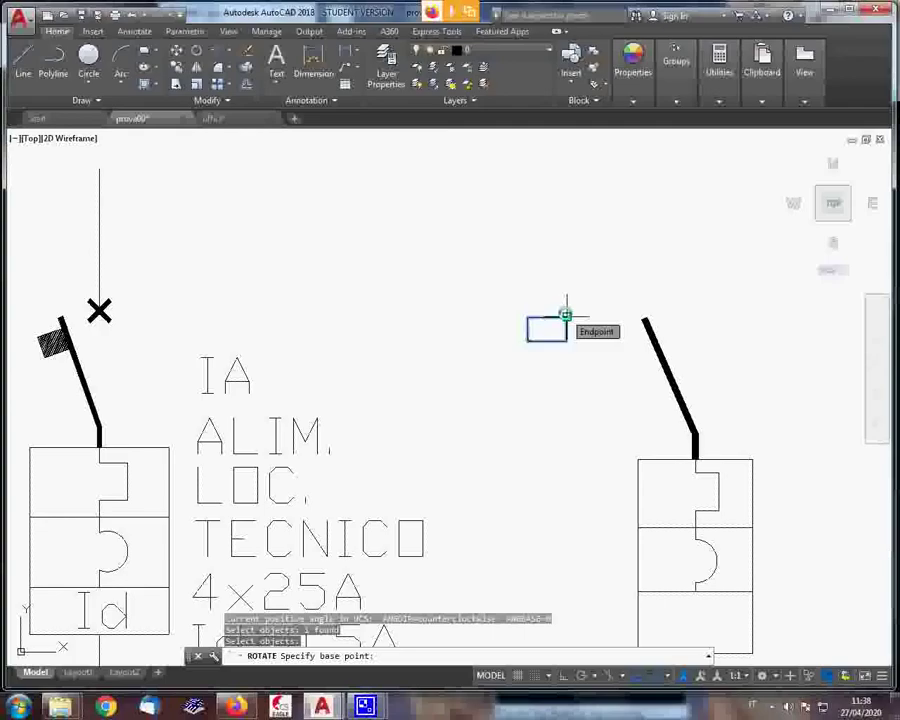
left_click(565, 316)
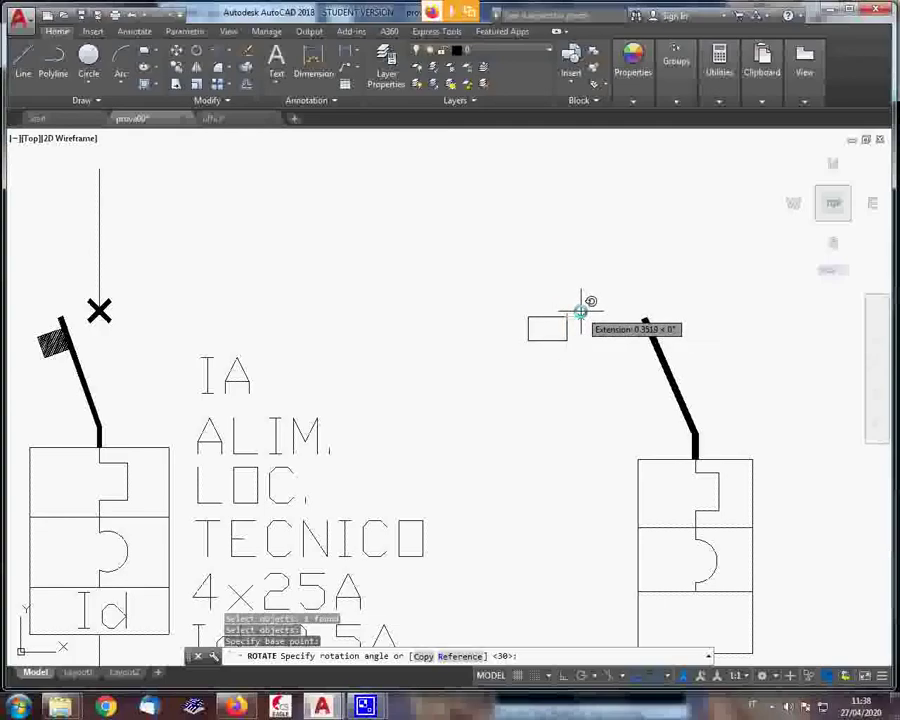
key("F8")
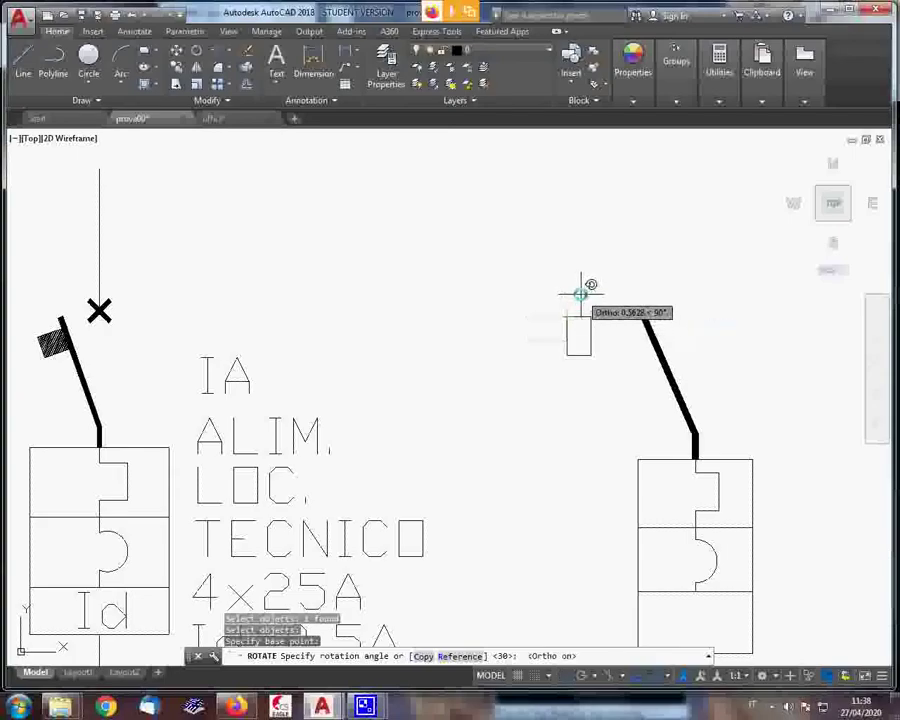
key("F8")
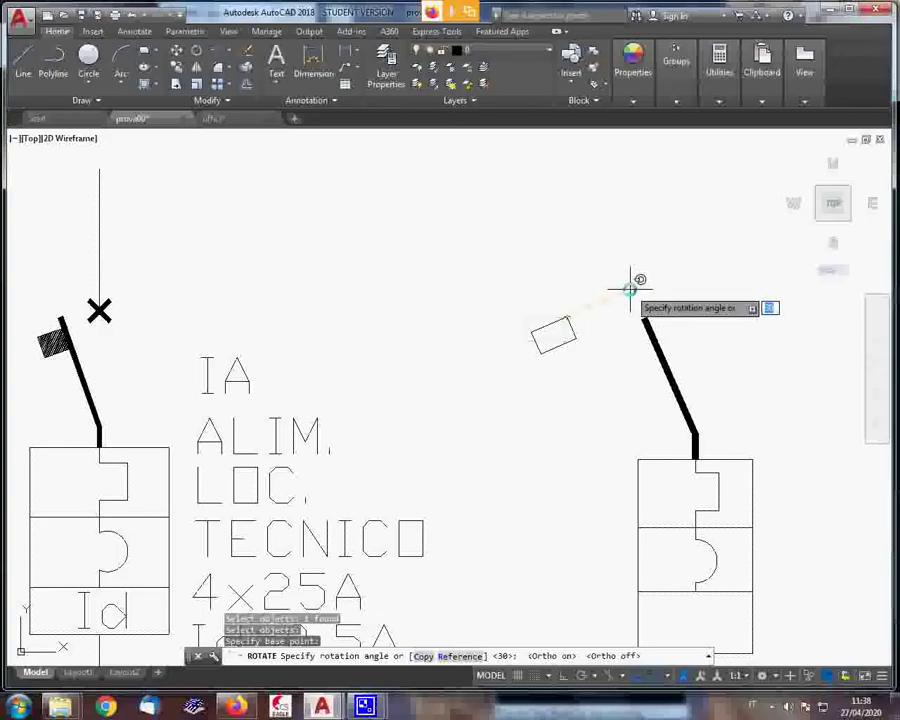
left_click(630, 289)
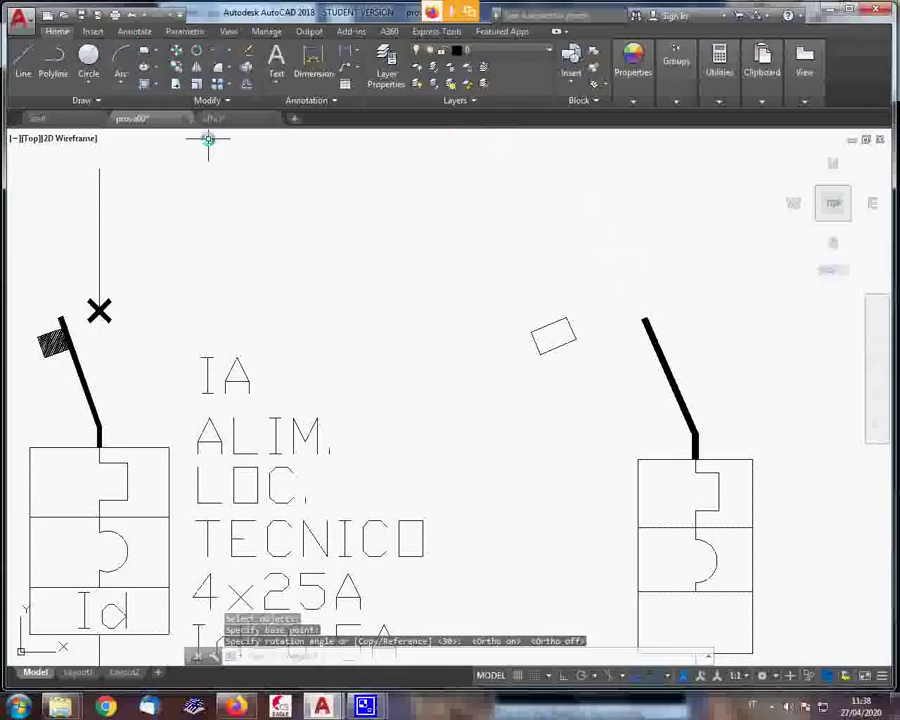
type("h")
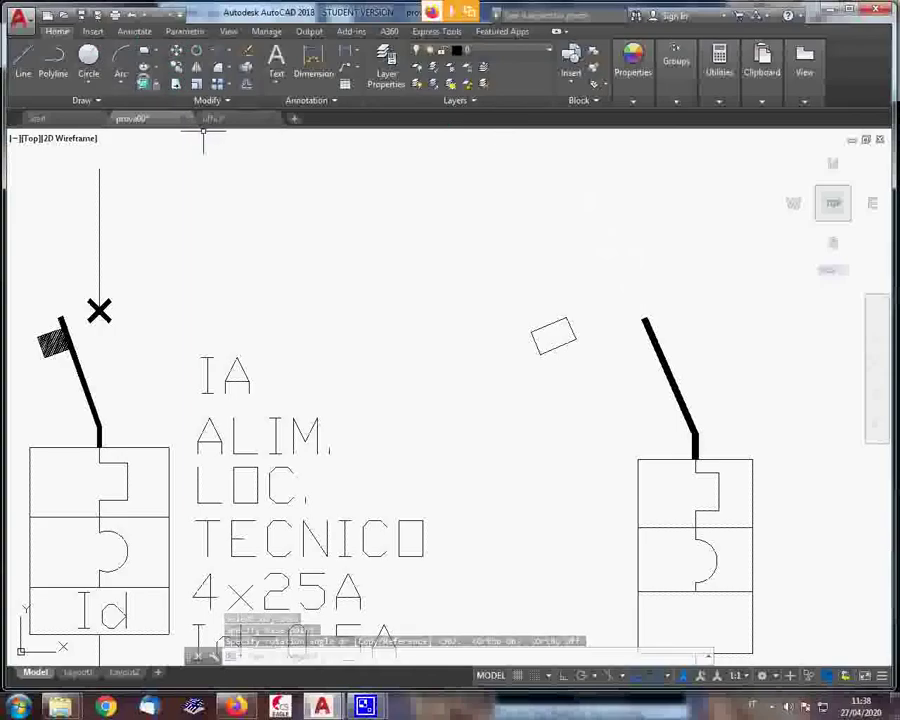
key("Return")
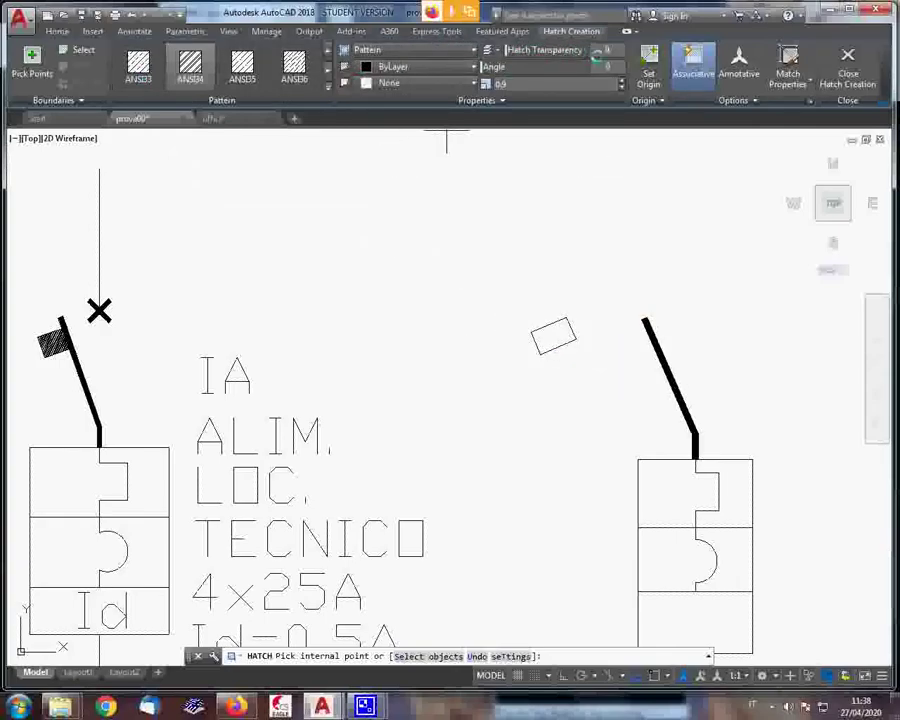
Hatch the tilted rectangle with a solid fill, keeping the default fill type
left_click(490, 50)
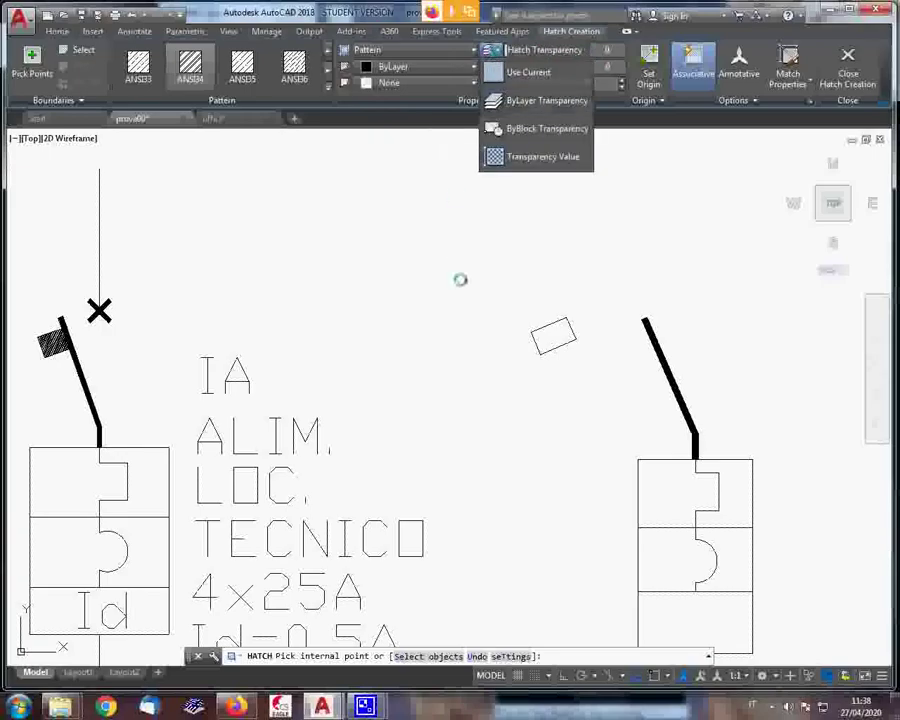
left_click(471, 247)
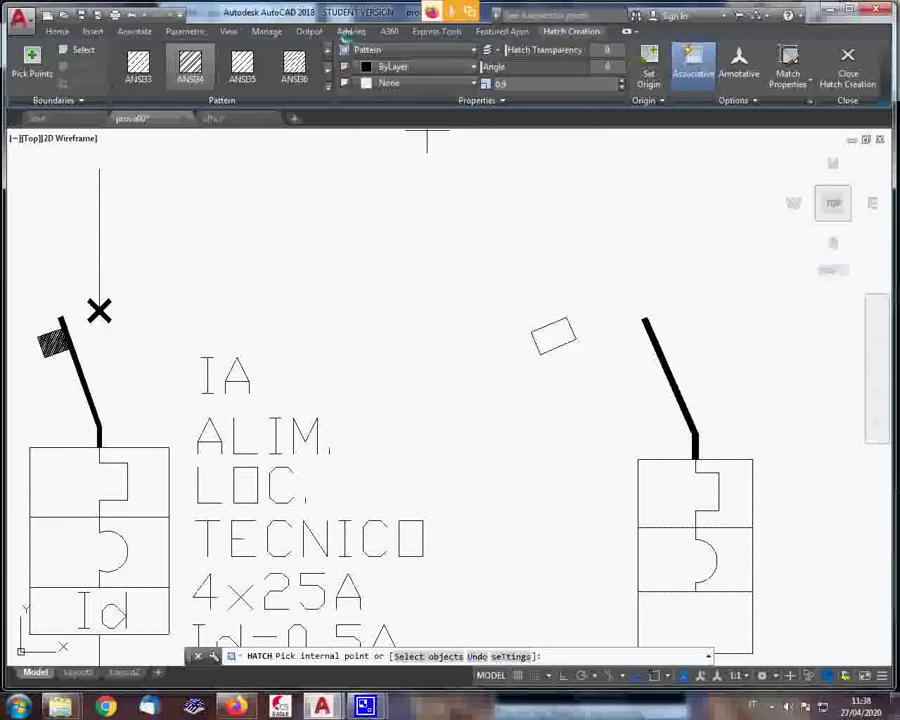
left_click(410, 49)
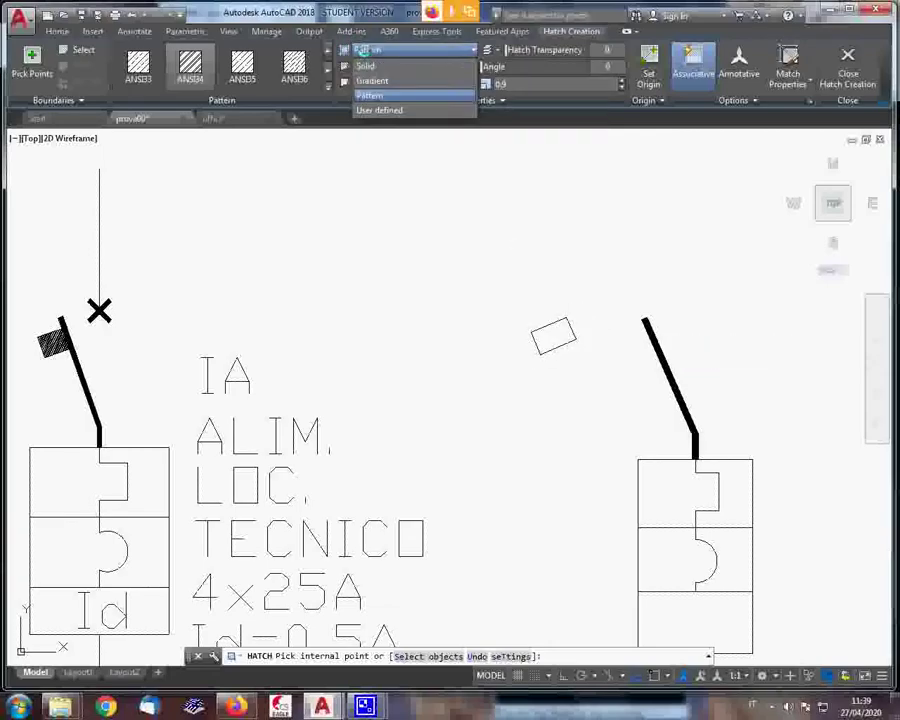
left_click(380, 92)
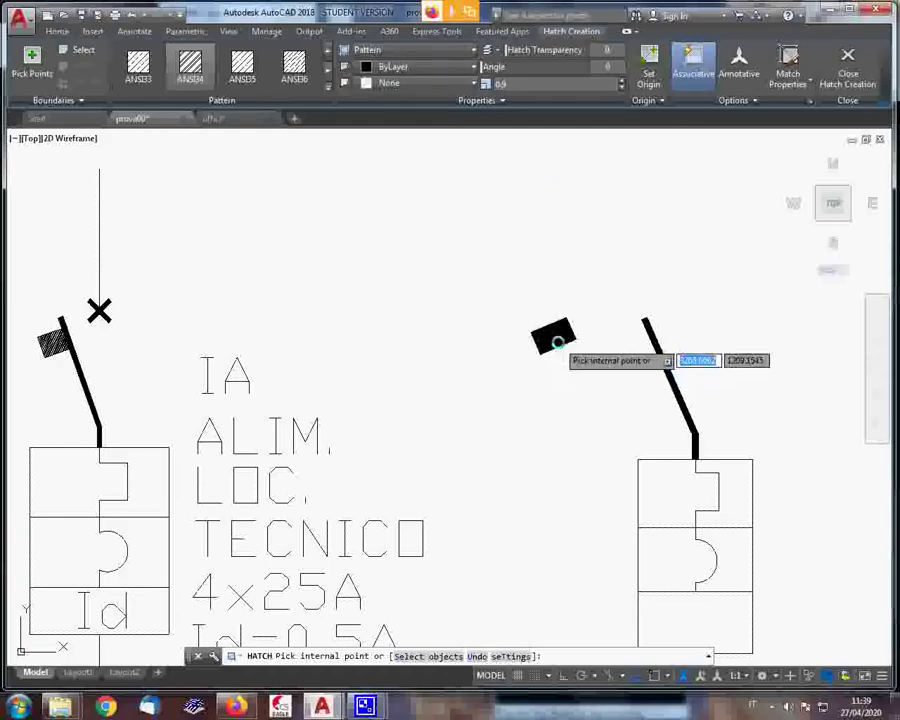
left_click(556, 340)
right_click(566, 348)
left_click(590, 352)
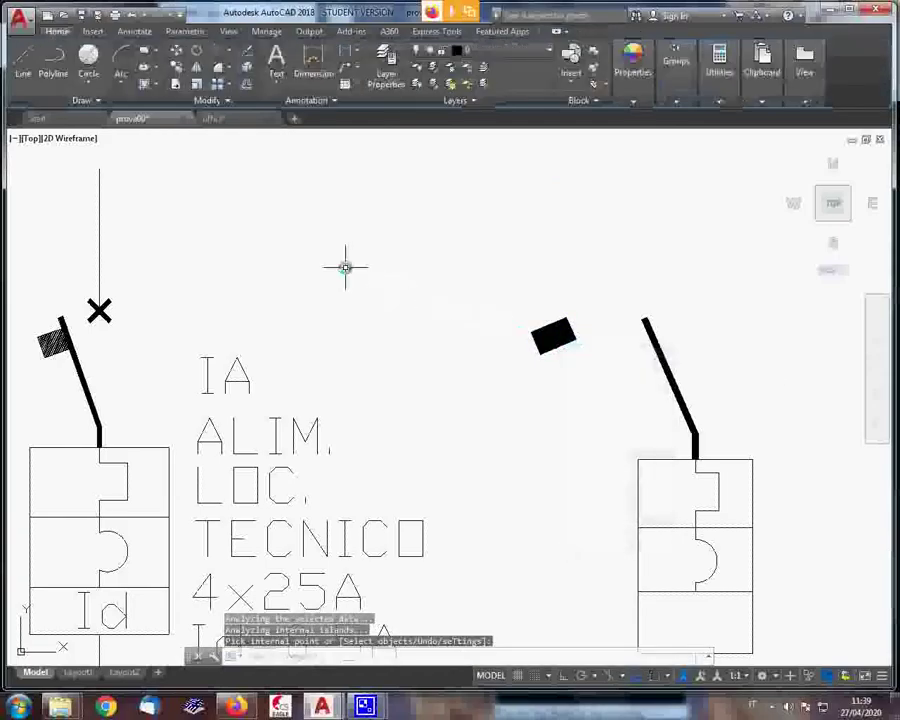
Move the filled flag onto the right breaker's lever using the NEAR snap
type("m")
key("Return")
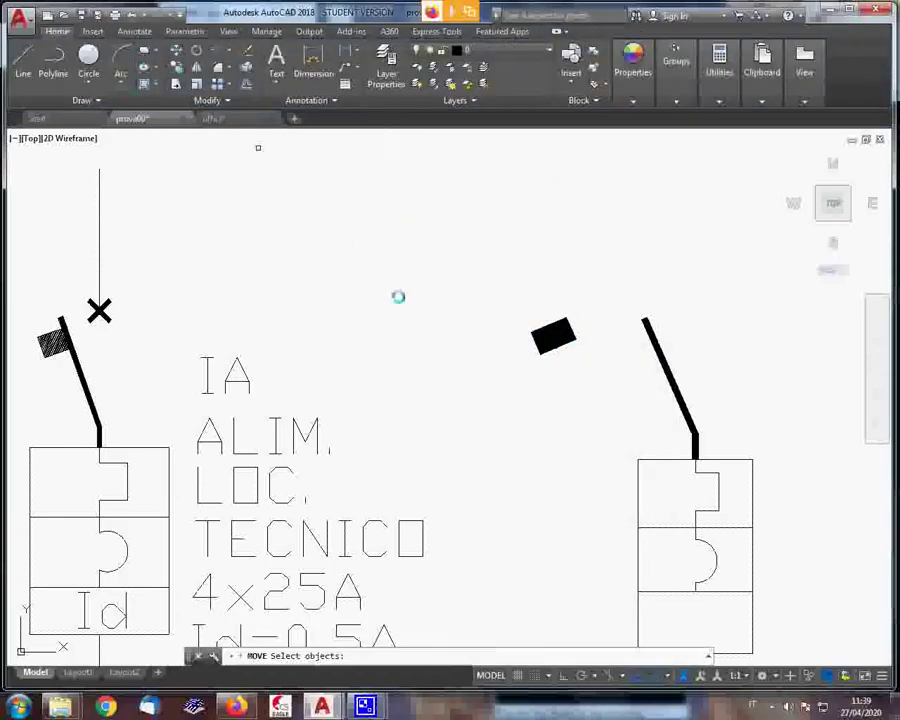
left_click(590, 369)
left_click(531, 293)
key("Return")
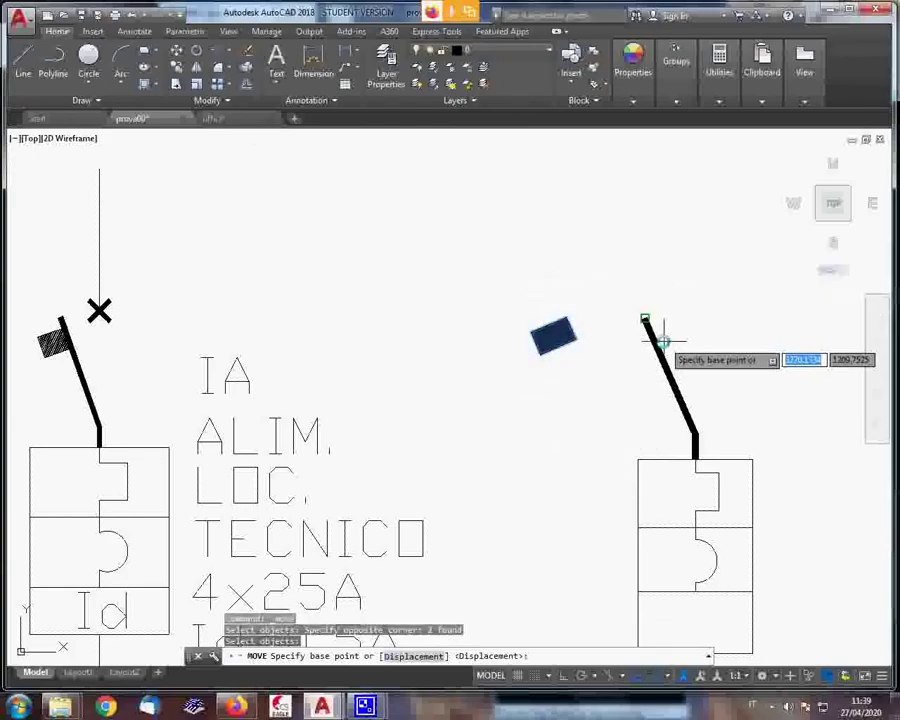
left_click(570, 320)
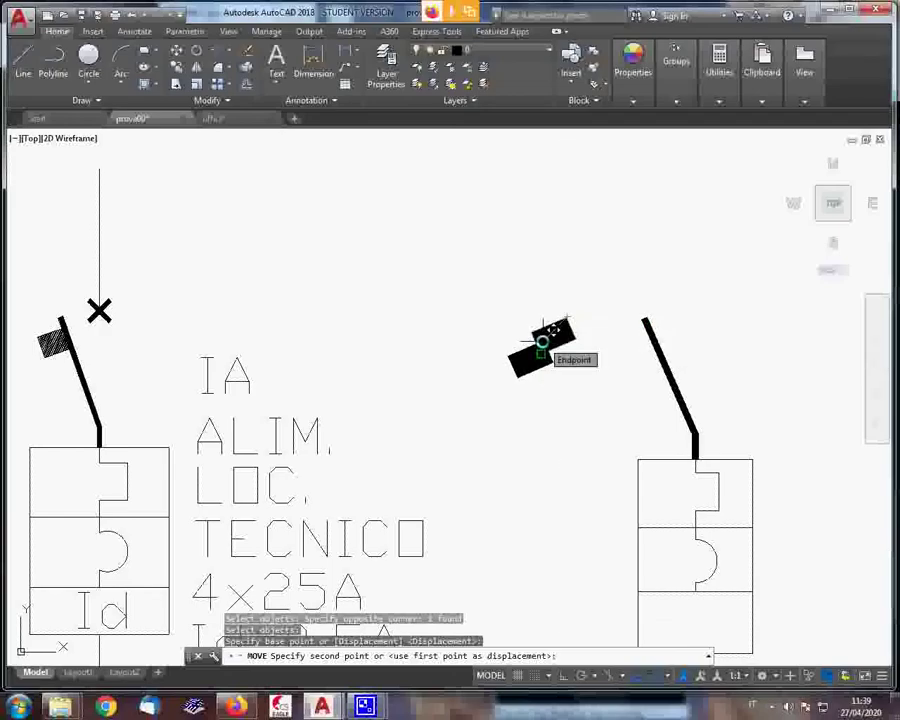
key("F3")
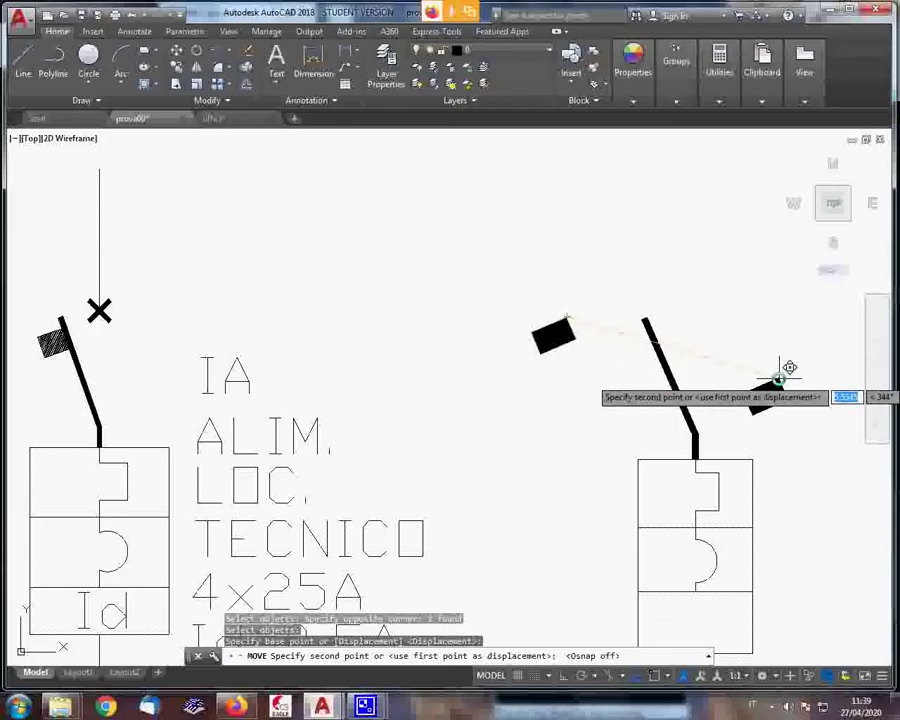
type("NEA")
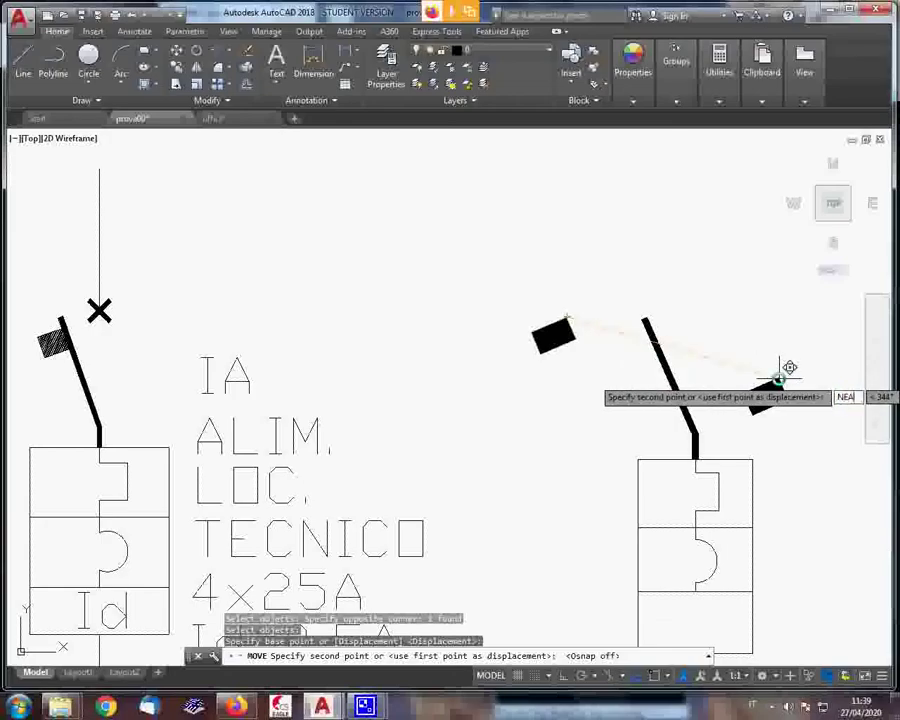
type("R")
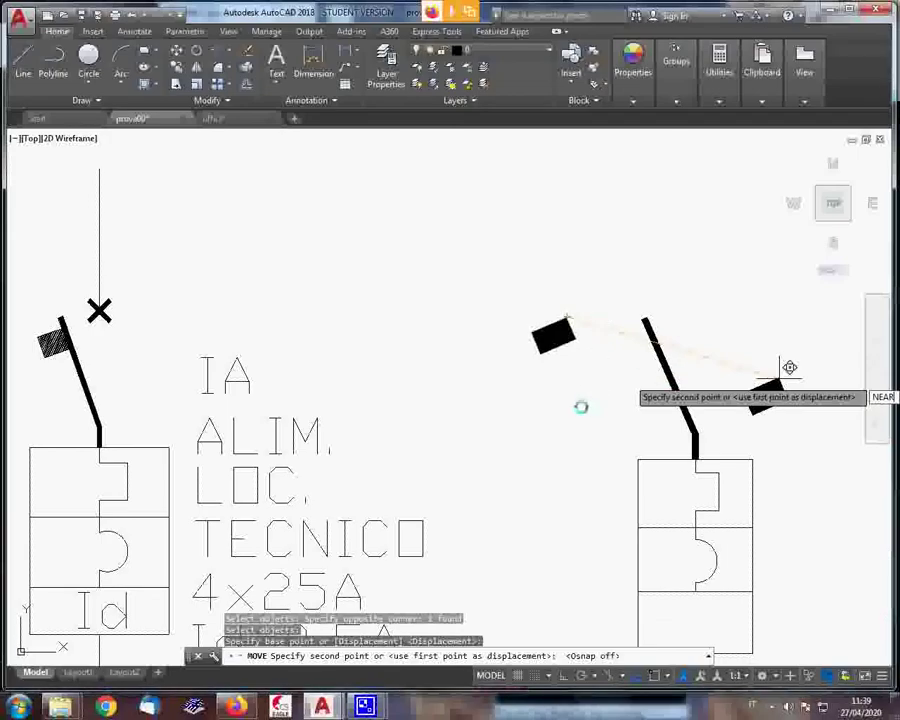
key("Return")
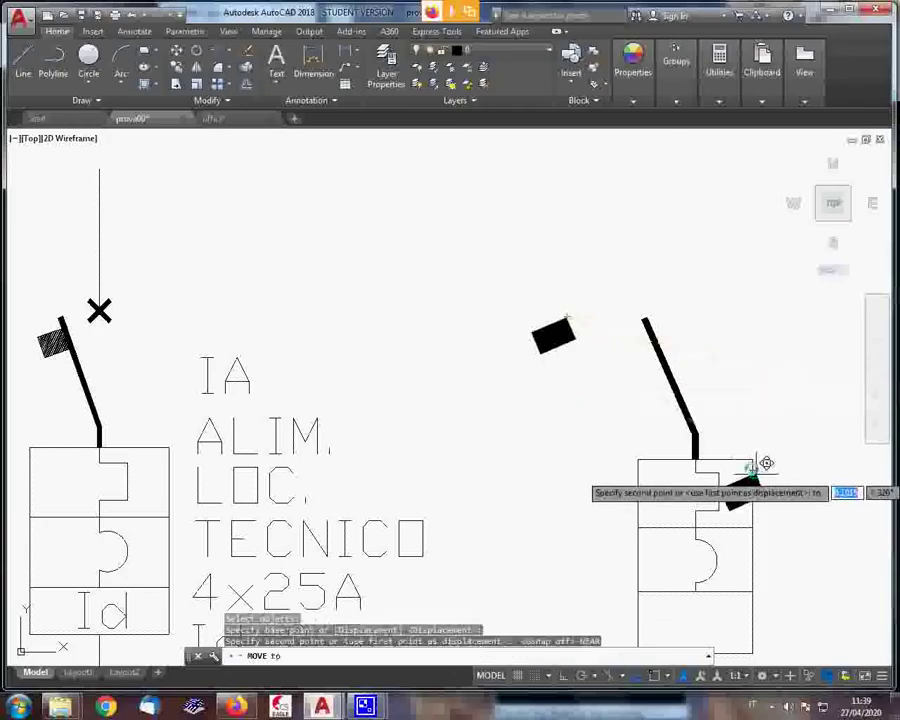
left_click(652, 338)
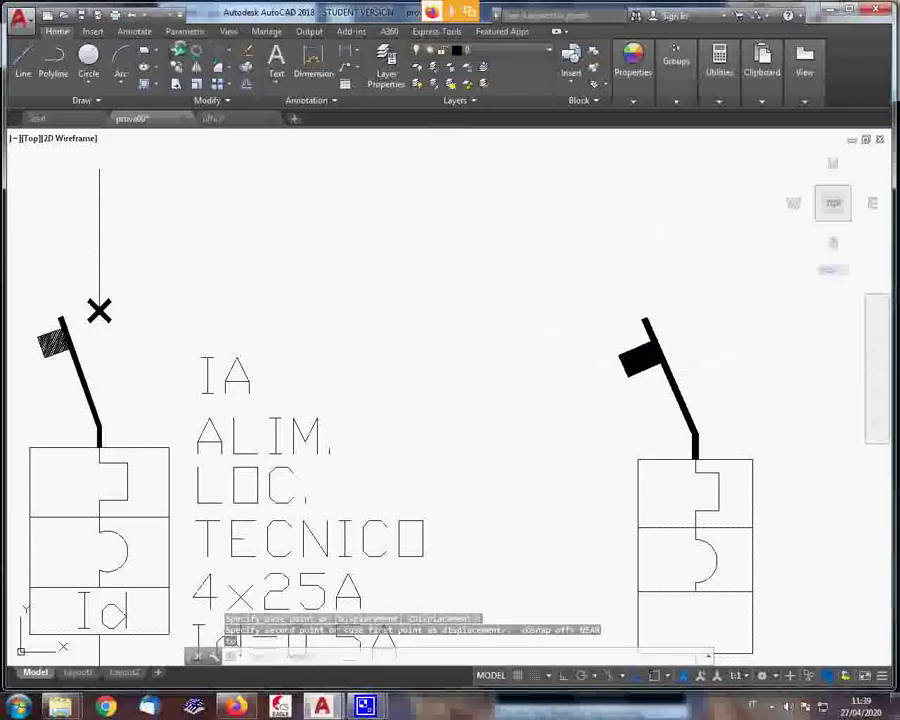
Reposition the flag so it sits at the top of the lever
left_click(177, 50)
left_click(631, 398)
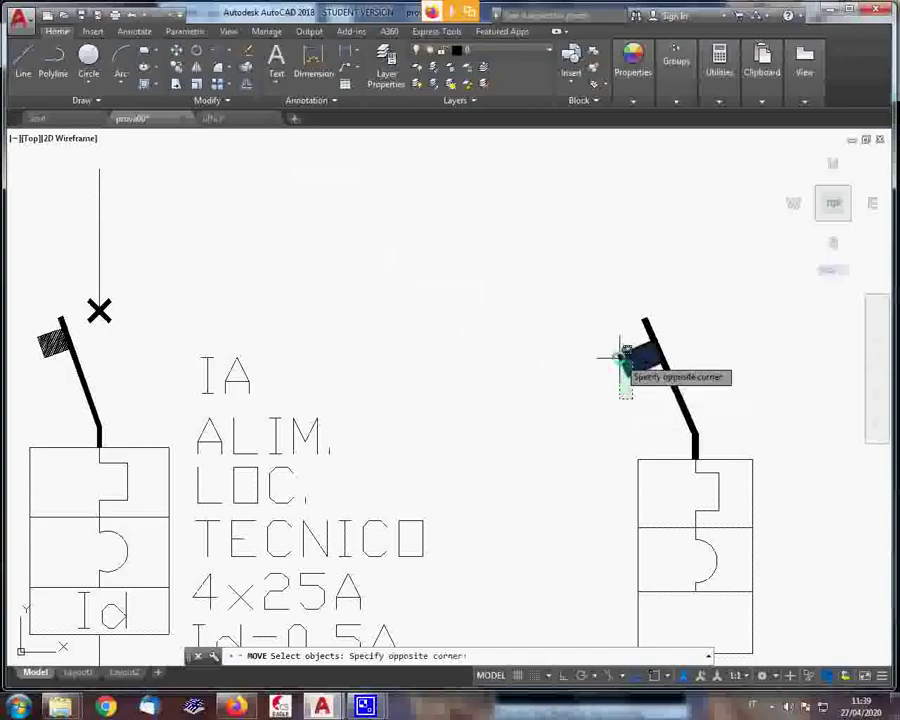
left_click(618, 356)
key("Return")
left_click(627, 405)
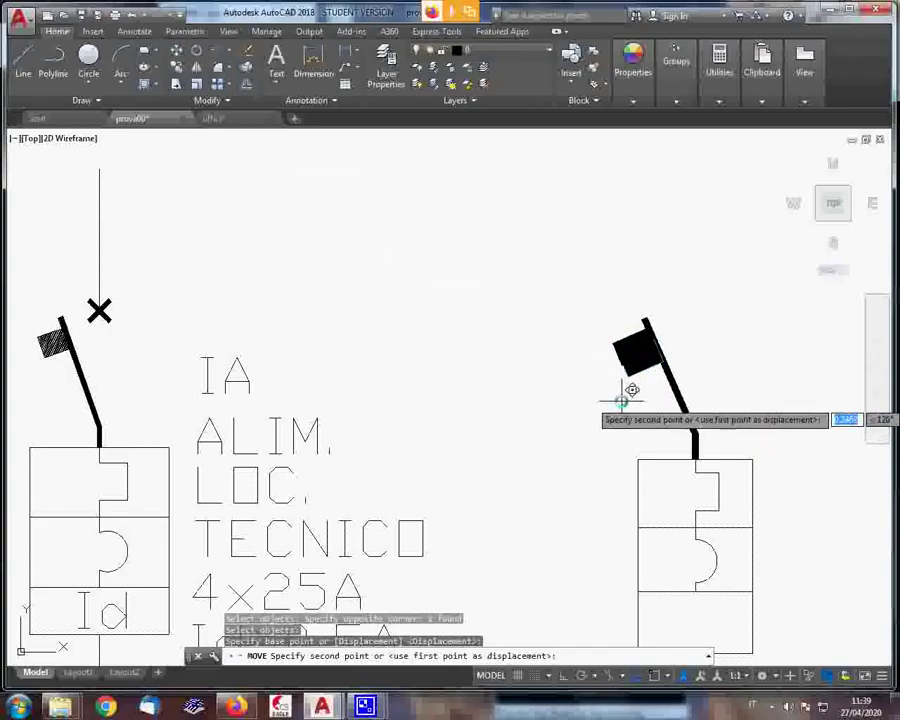
left_click(622, 395)
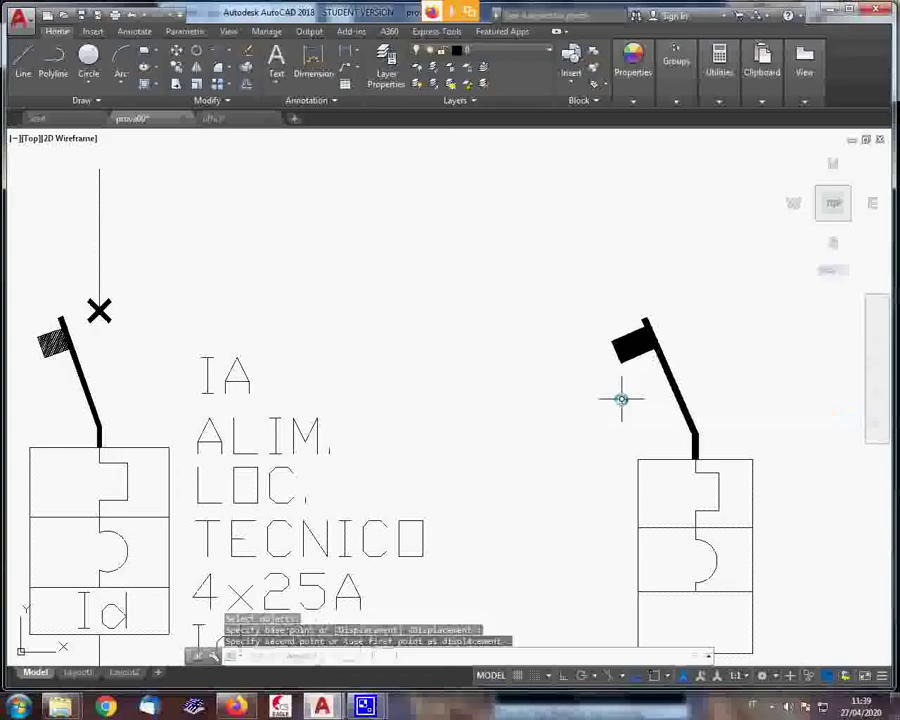
scroll(620, 396, "down", 4)
scroll(416, 378, "up", 5)
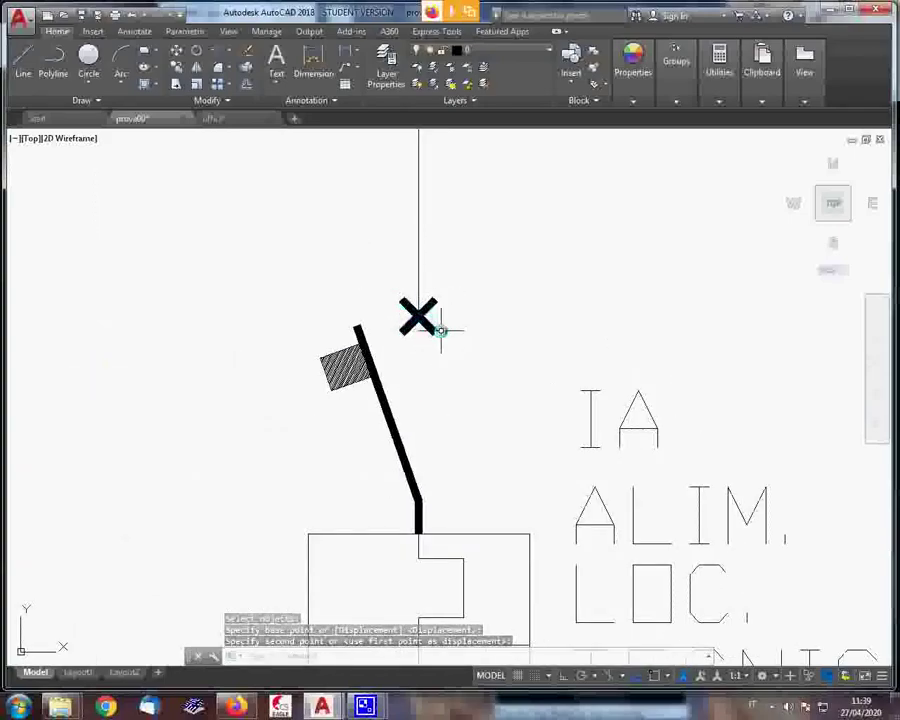
scroll(438, 327, "down", 2)
scroll(438, 328, "down", 2)
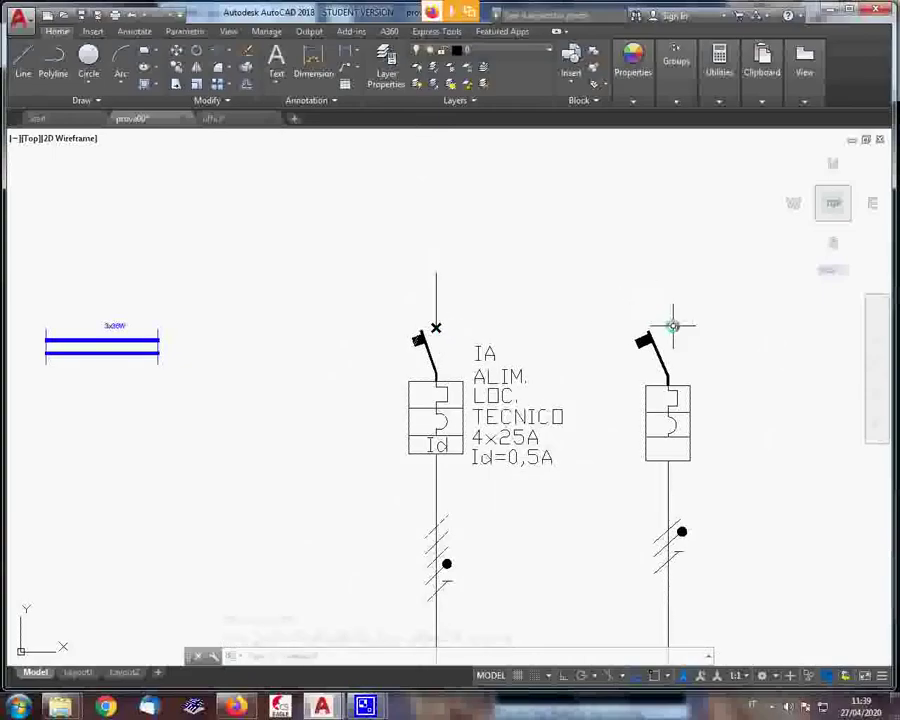
scroll(678, 330, "up", 2)
scroll(678, 330, "up", 2)
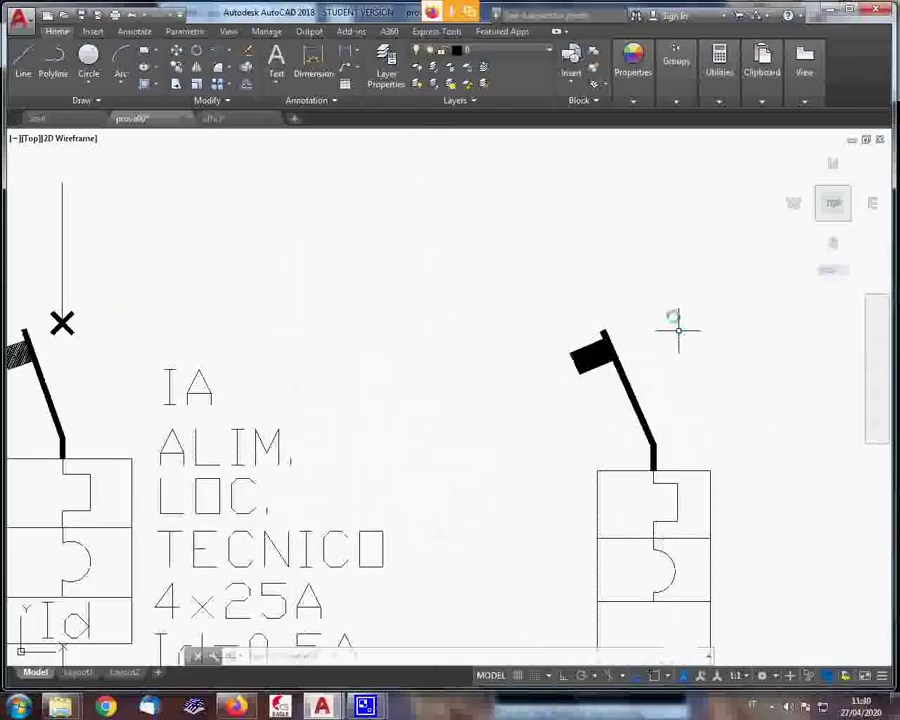
left_click(53, 60)
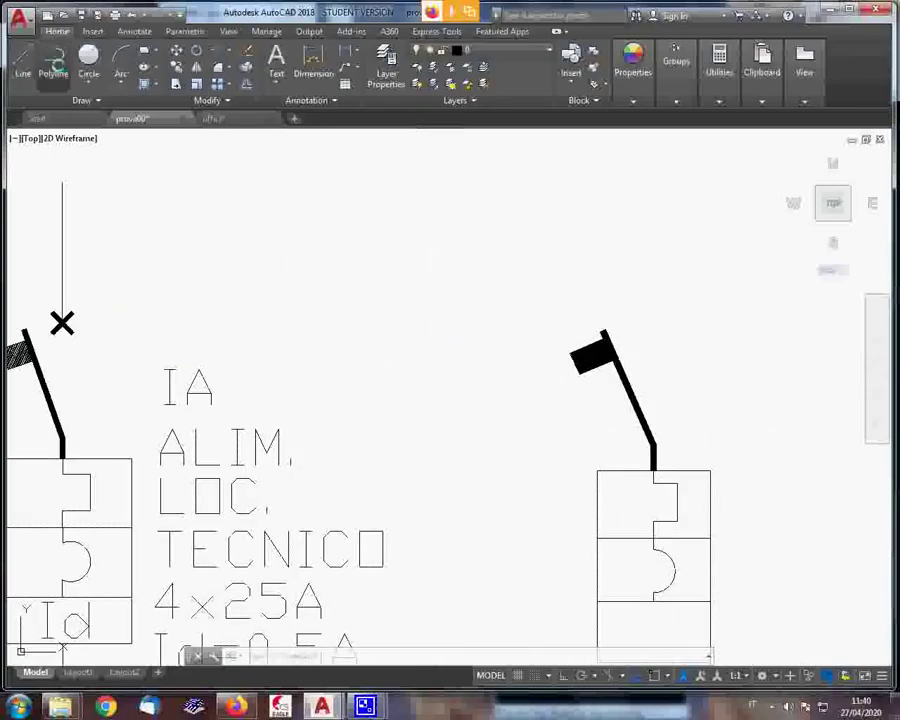
Draw a short horizontal polyline, 0.1 wide, above the right breaker
left_click(552, 240)
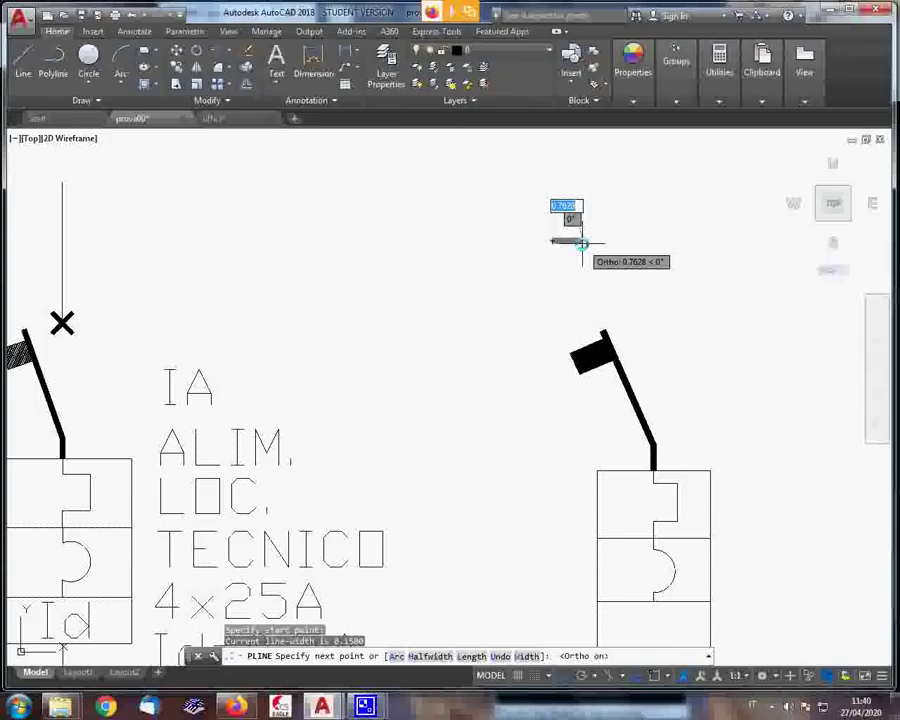
type("w")
key("Return")
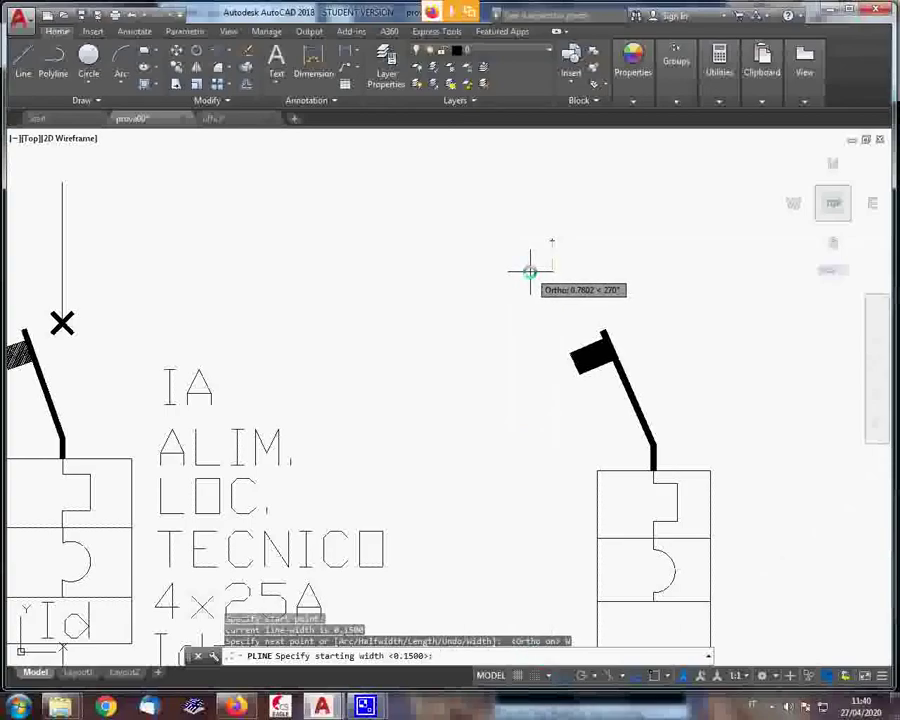
type("1")
key("Return")
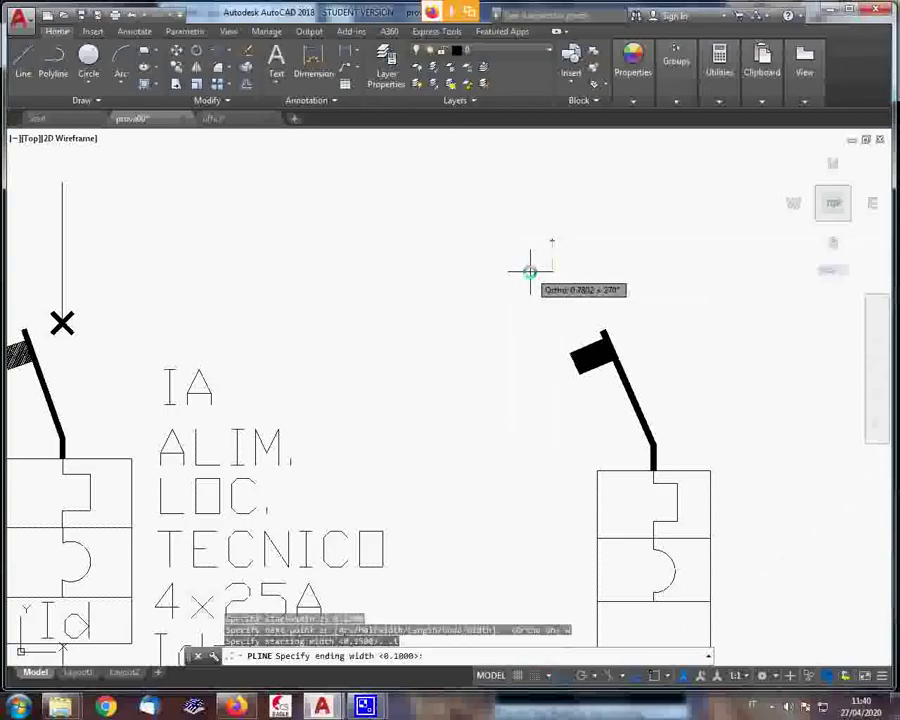
key("Return")
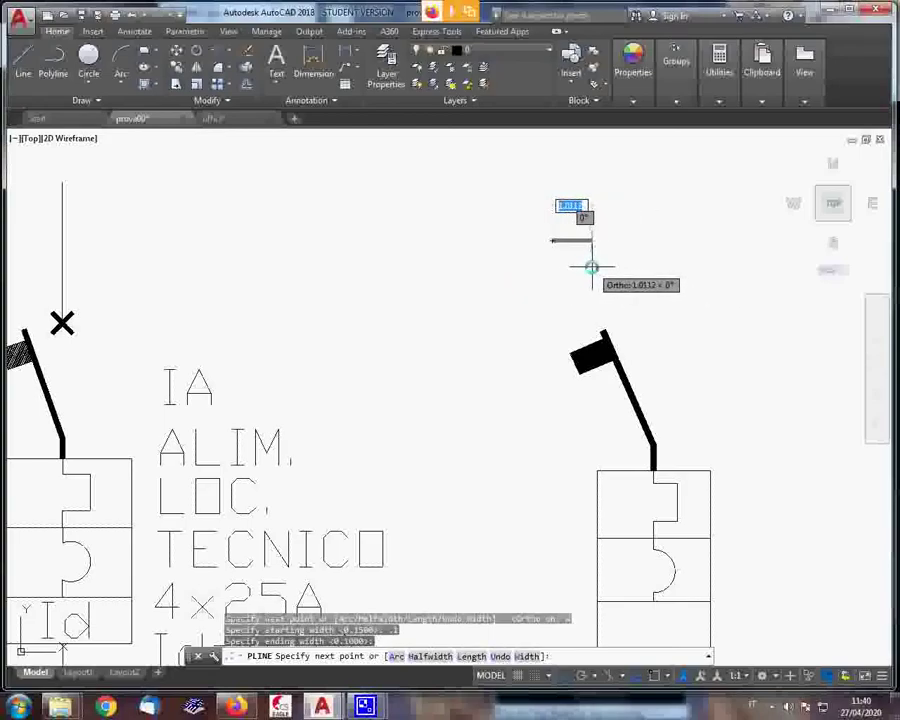
left_click(591, 267)
key("Escape")
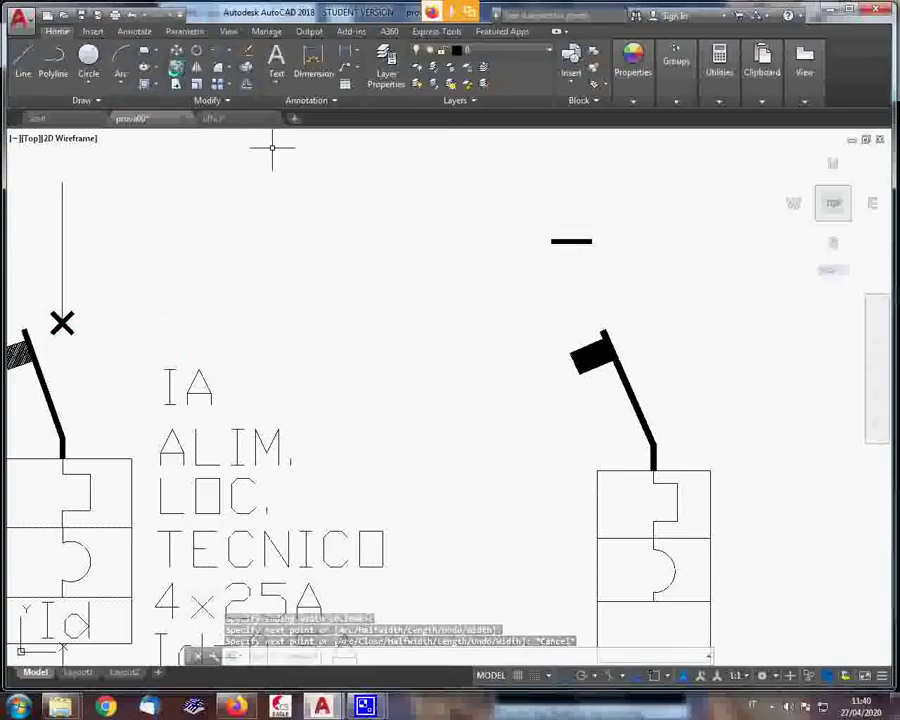
type("co")
key("Return")
left_click(620, 250)
Copy the short thick line to its left
left_click(573, 226)
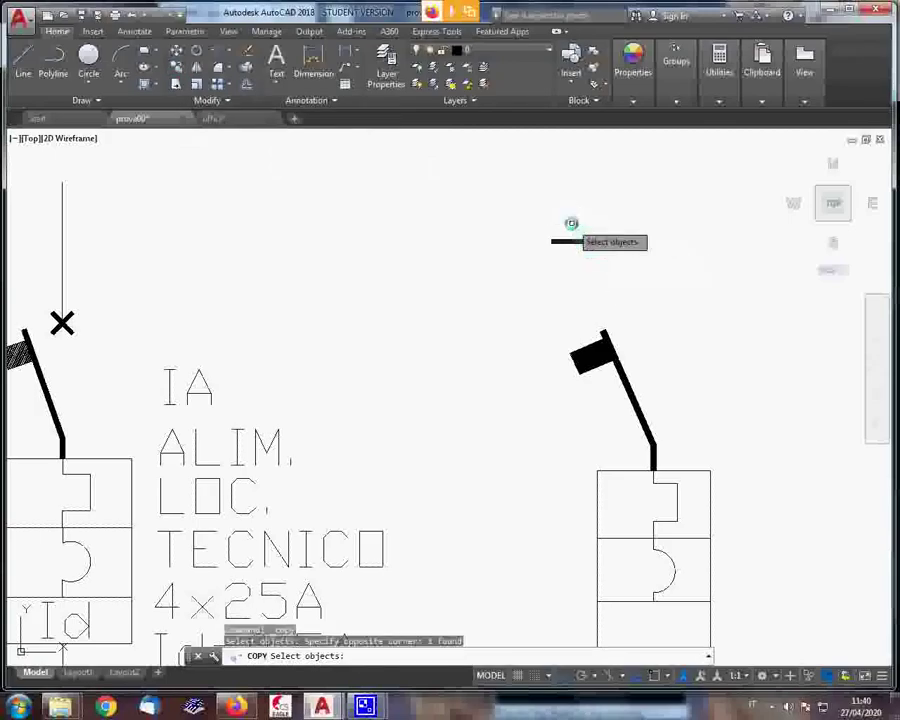
key("Return")
left_click(630, 228)
left_click(558, 208)
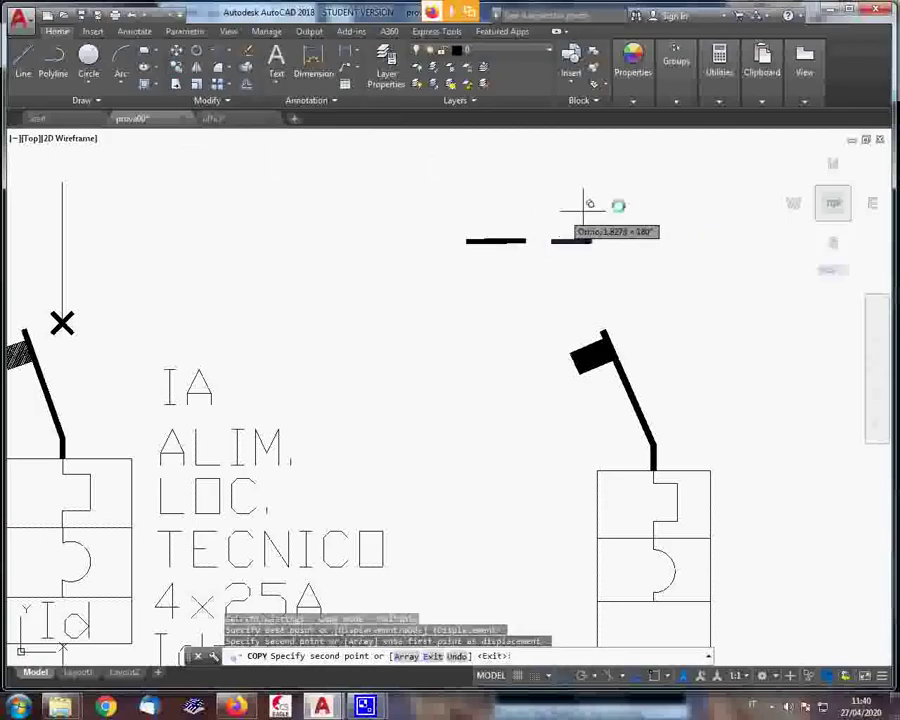
key("Escape")
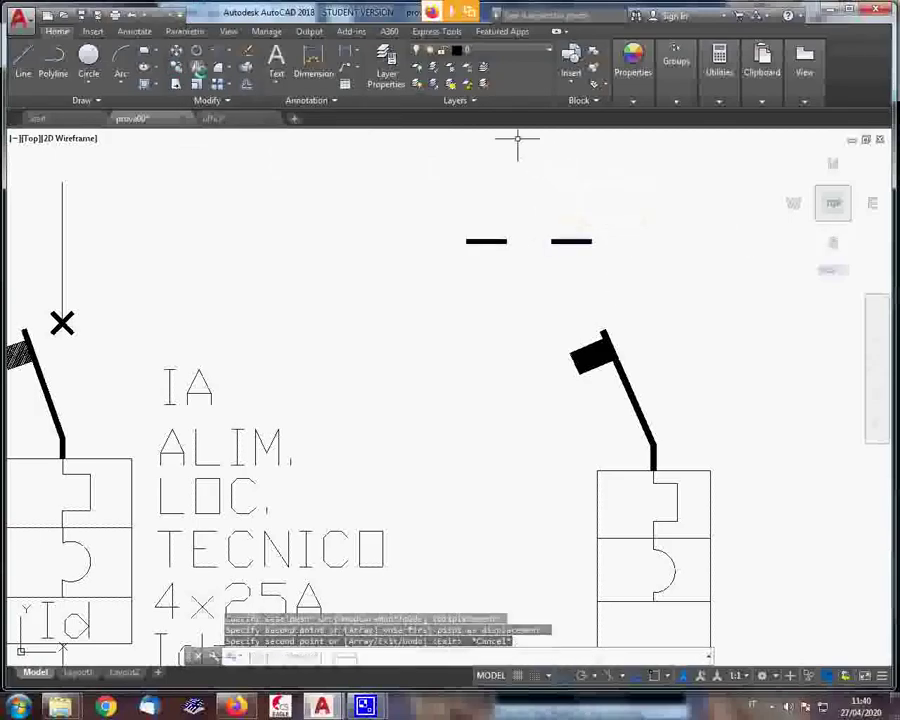
Rotate the copy 90° about its midpoint so it stands vertical
type("ro")
key("Return")
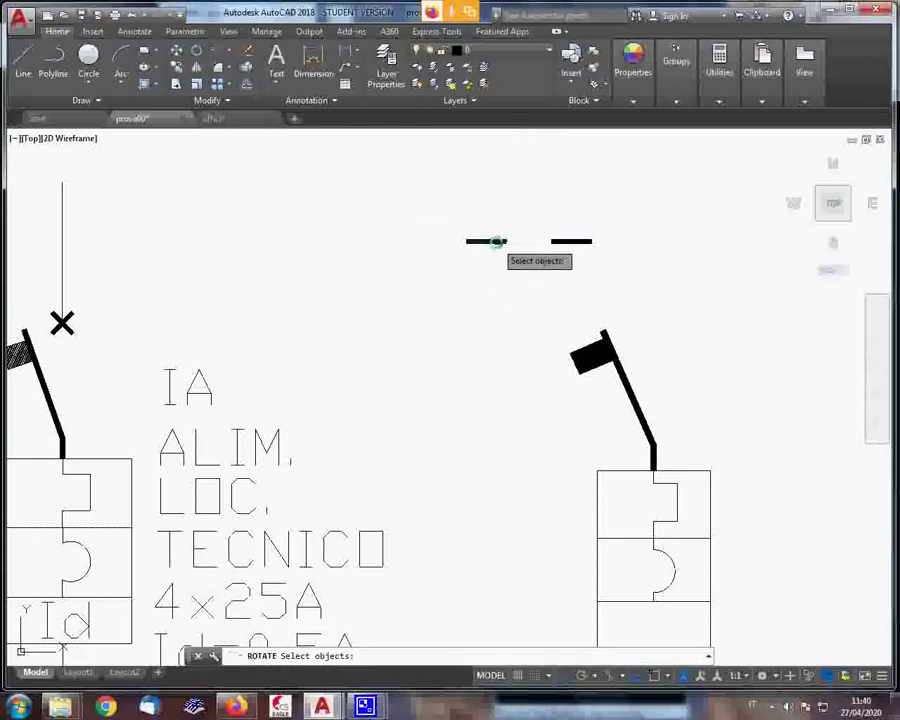
left_click(495, 241)
left_click(482, 275)
left_click(448, 205)
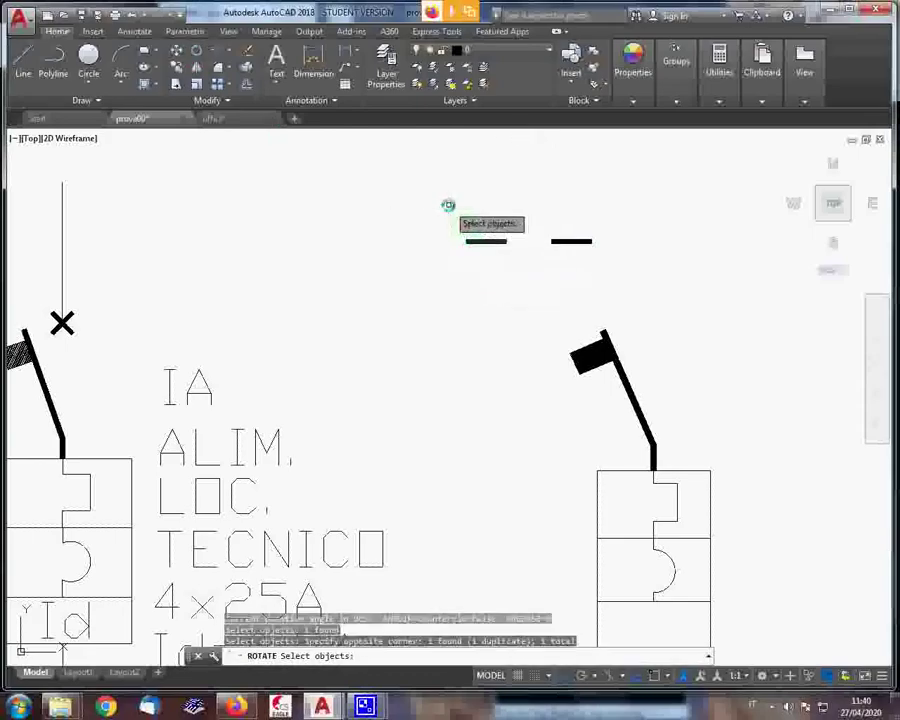
key("Return")
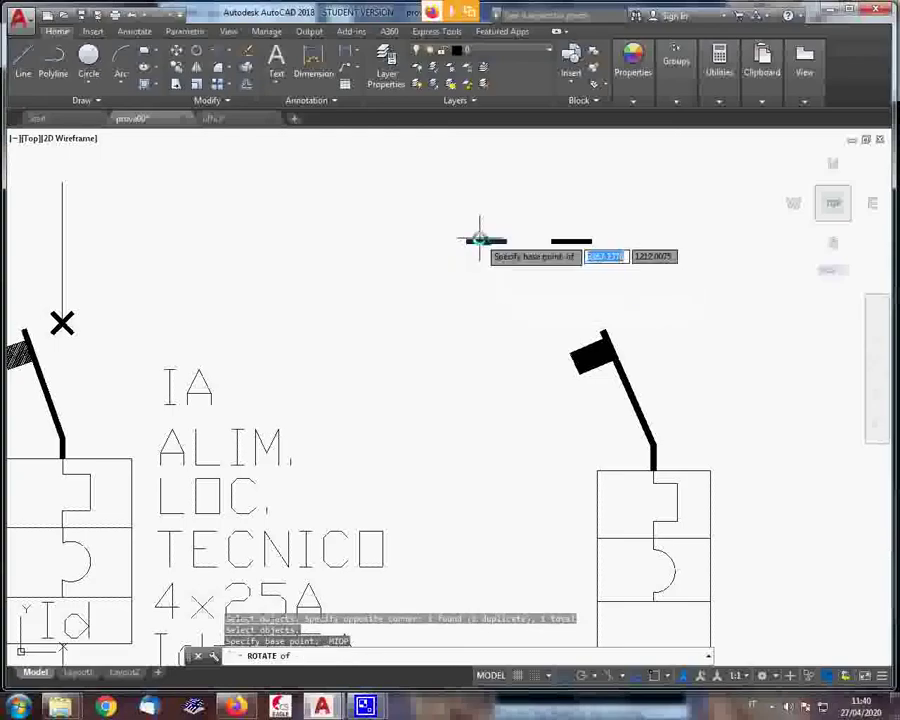
left_click(484, 240)
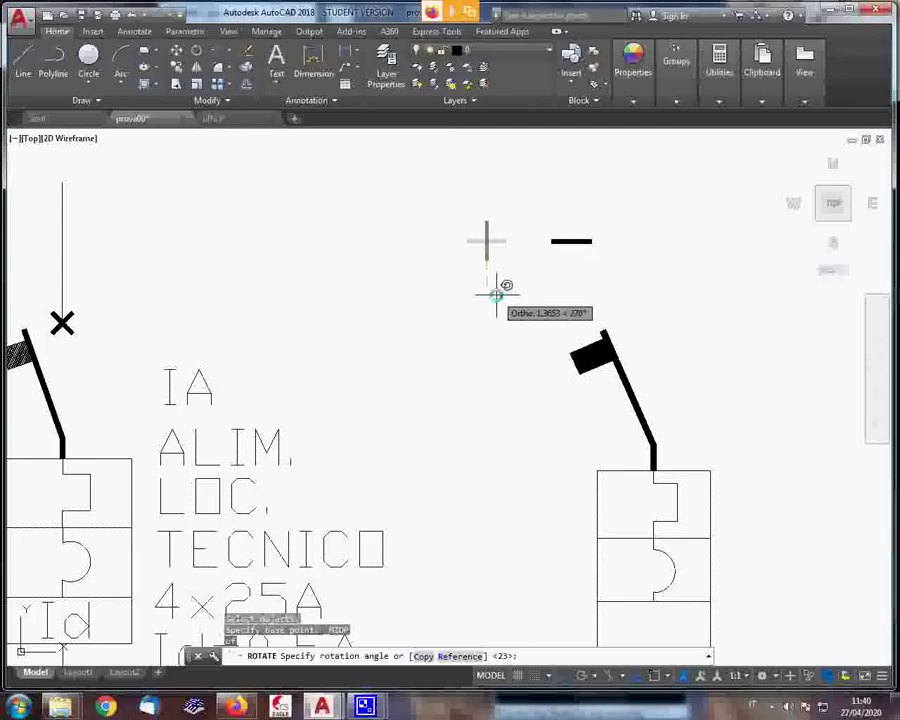
left_click(497, 295)
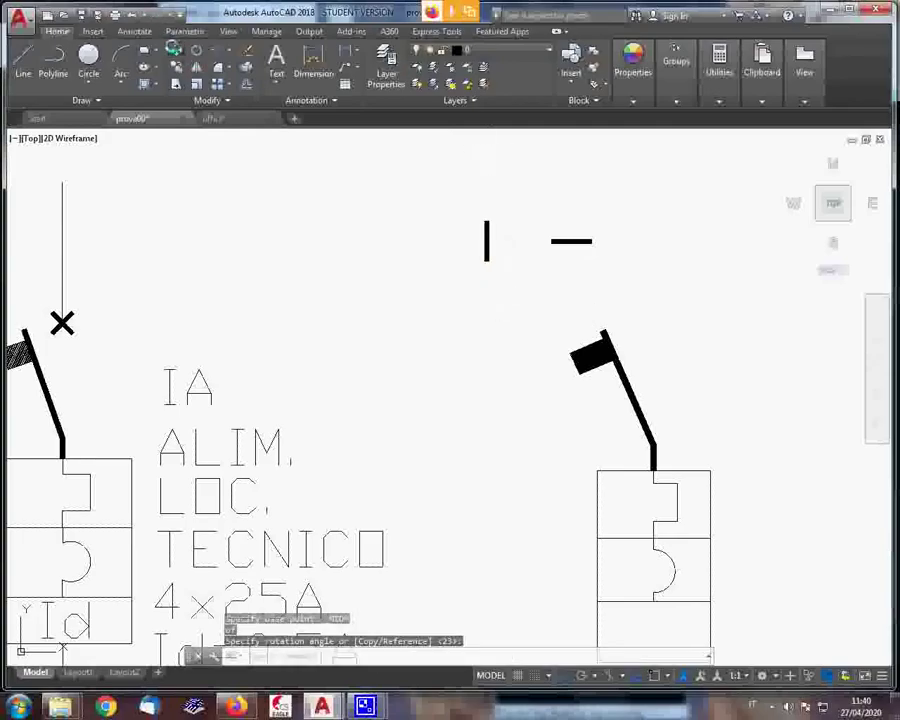
Move the vertical line midpoint-to-midpoint onto the horizontal line, forming a plus sign
type("m")
key("Return")
left_click(526, 280)
left_click(460, 252)
key("Return")
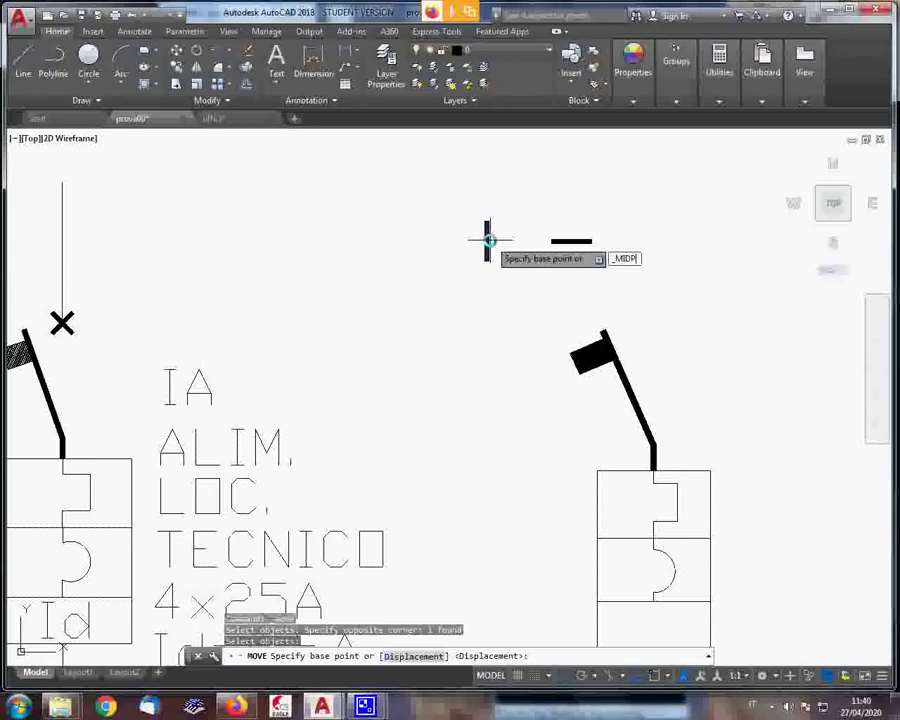
key("Return")
left_click(487, 242)
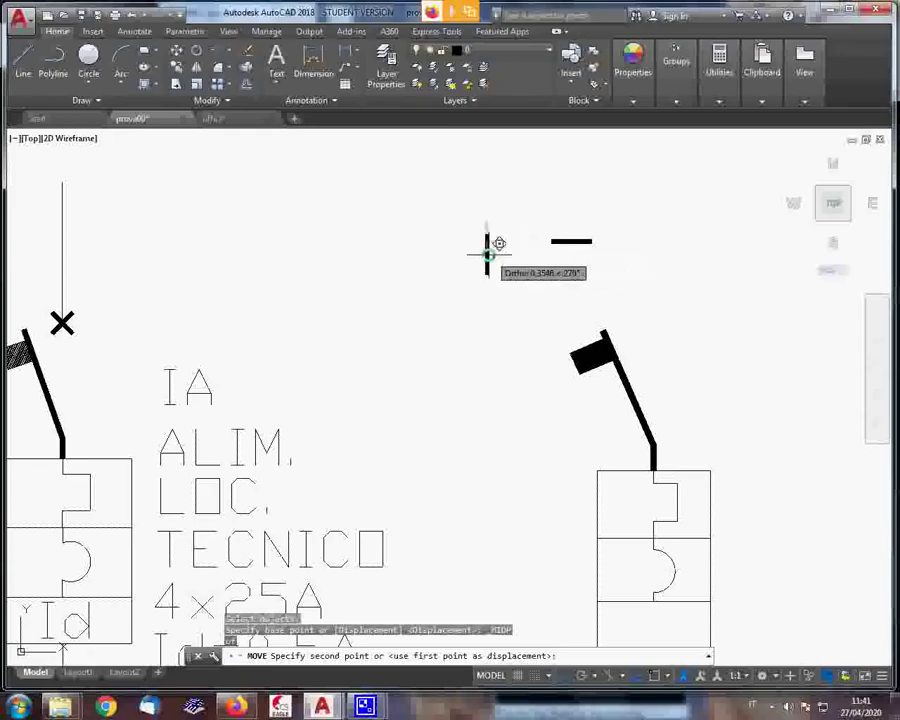
type("1")
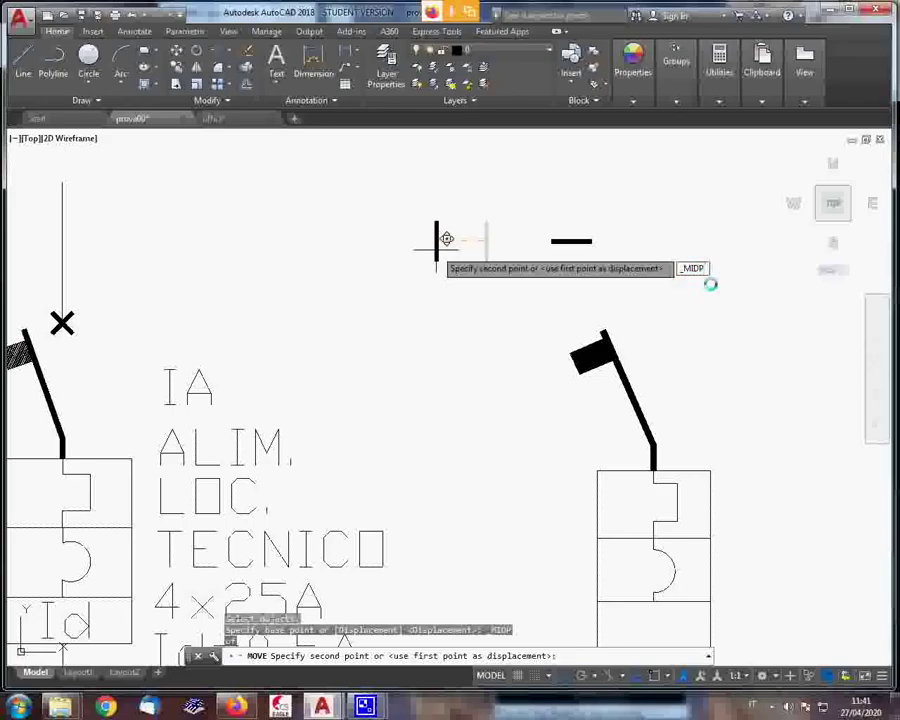
left_click(571, 241)
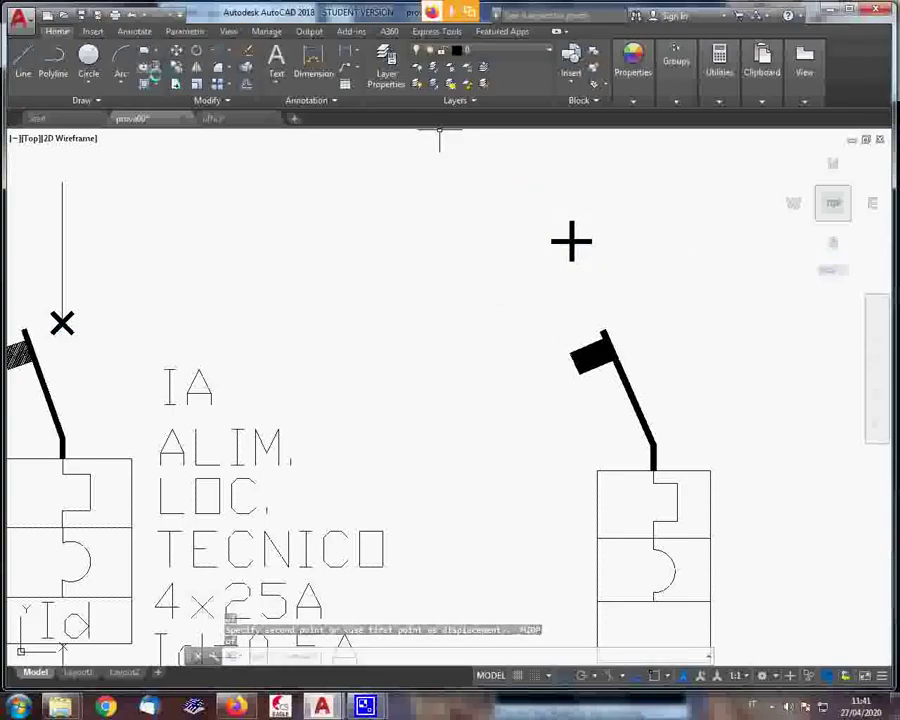
type("ro")
key("Return")
Rotate the plus sign 45° about its intersection so it becomes an X
left_click(603, 259)
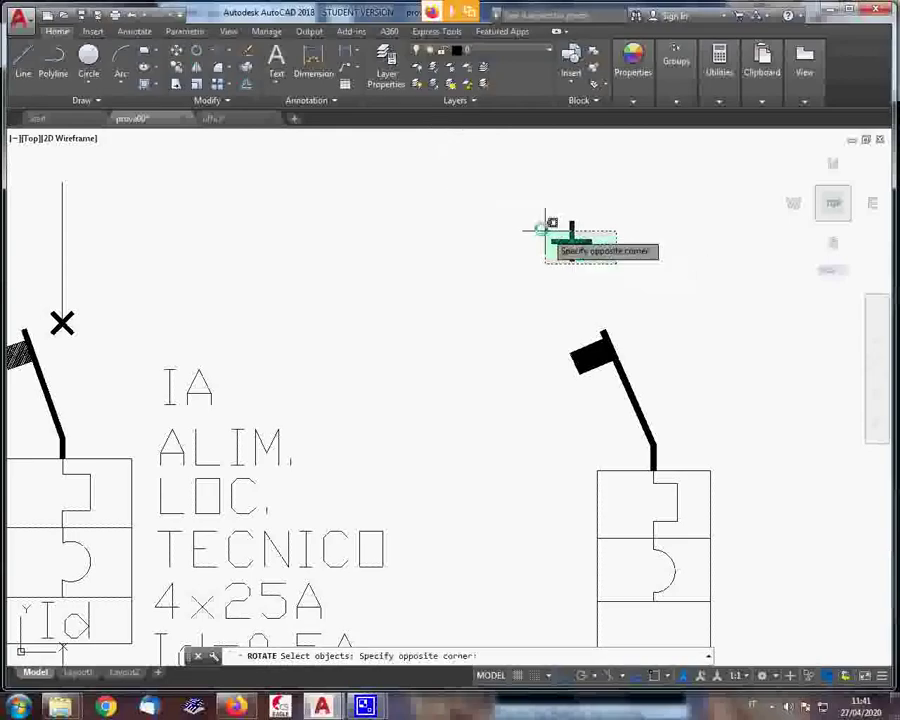
left_click(544, 222)
key("Return")
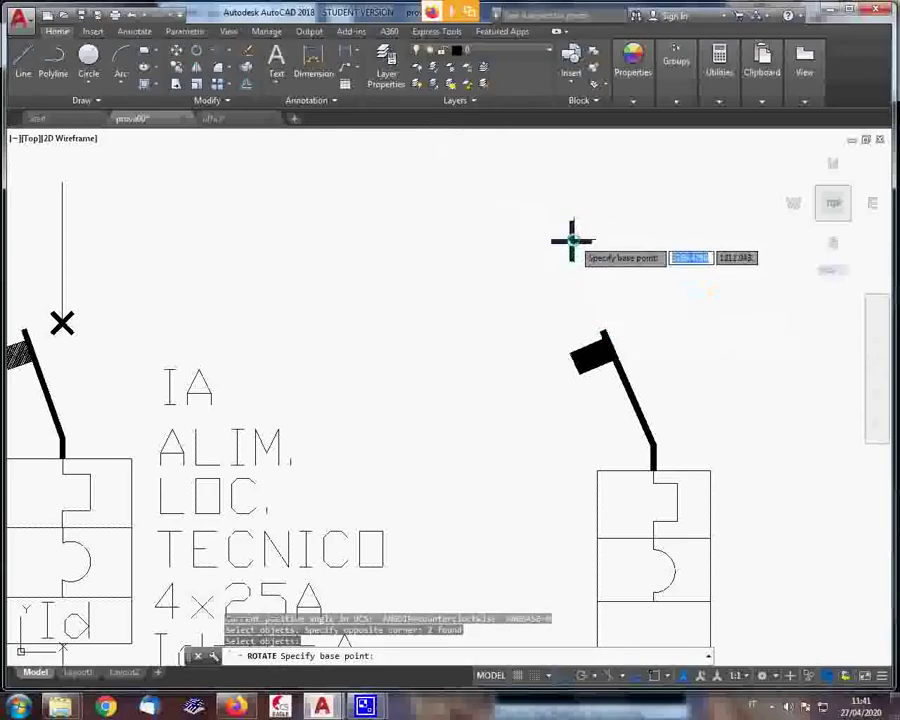
scroll(572, 240, "up", 5)
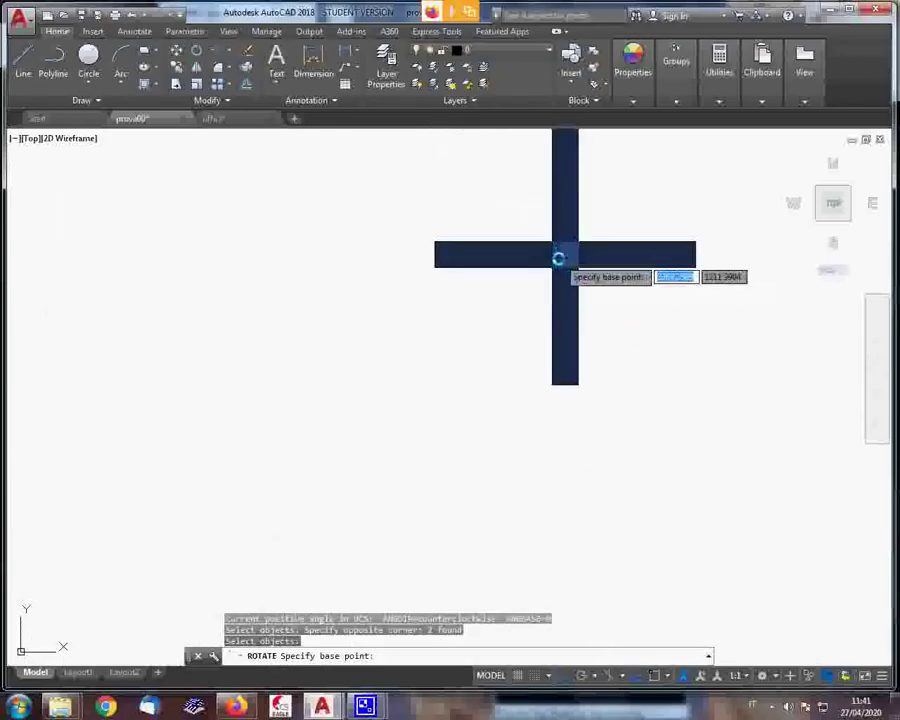
key("F3")
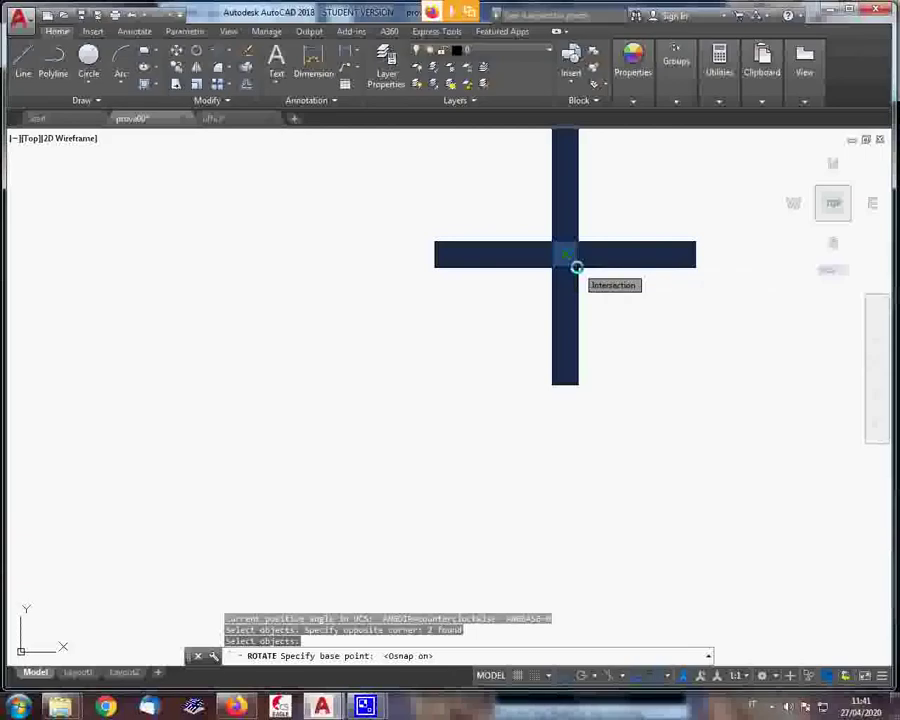
left_click(576, 266)
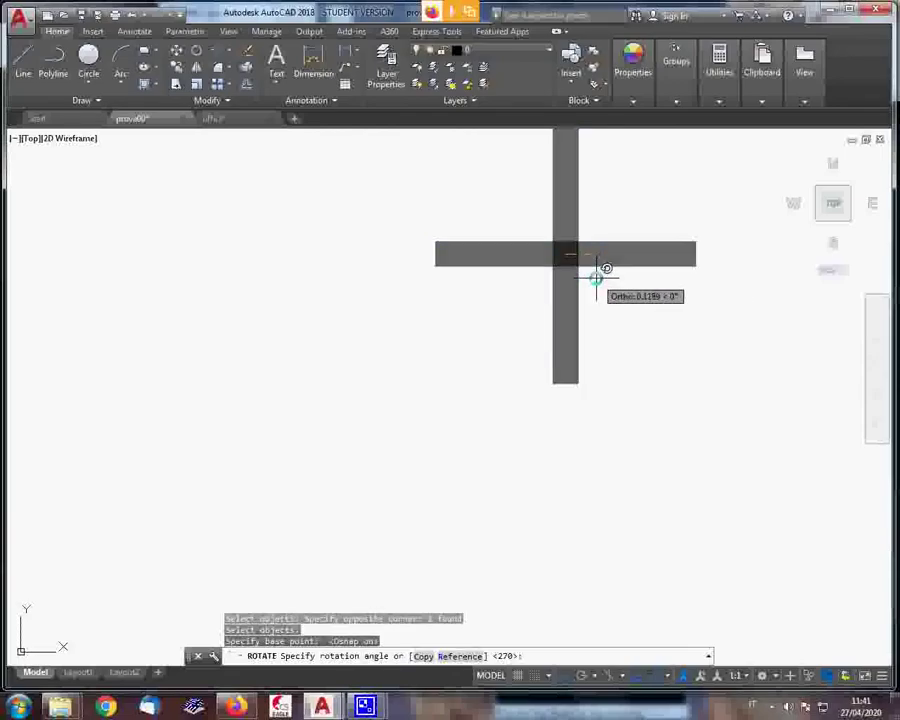
scroll(600, 266, "down", 2)
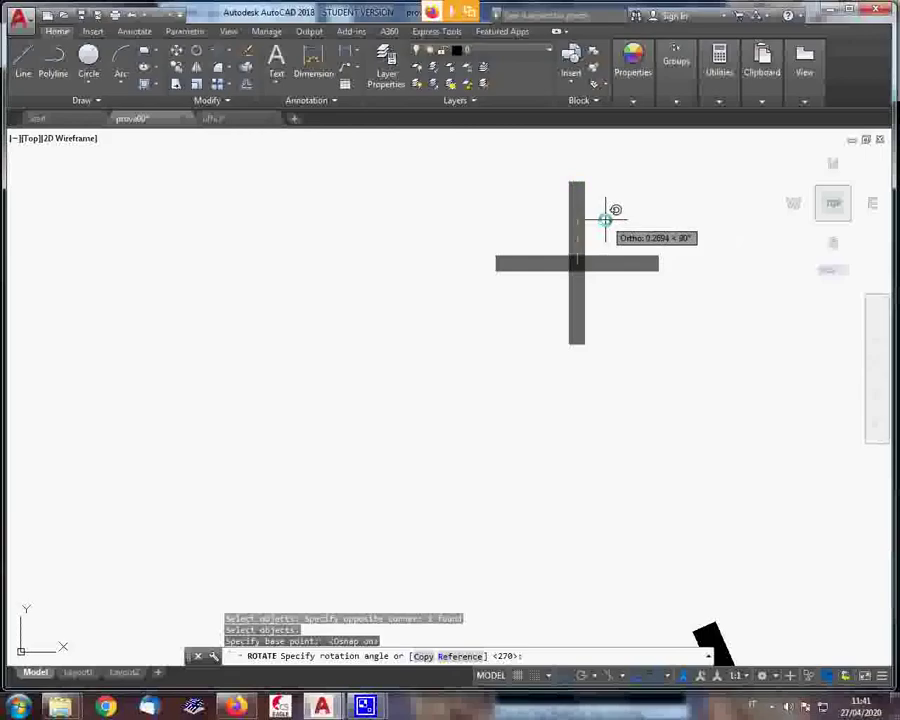
key("F8")
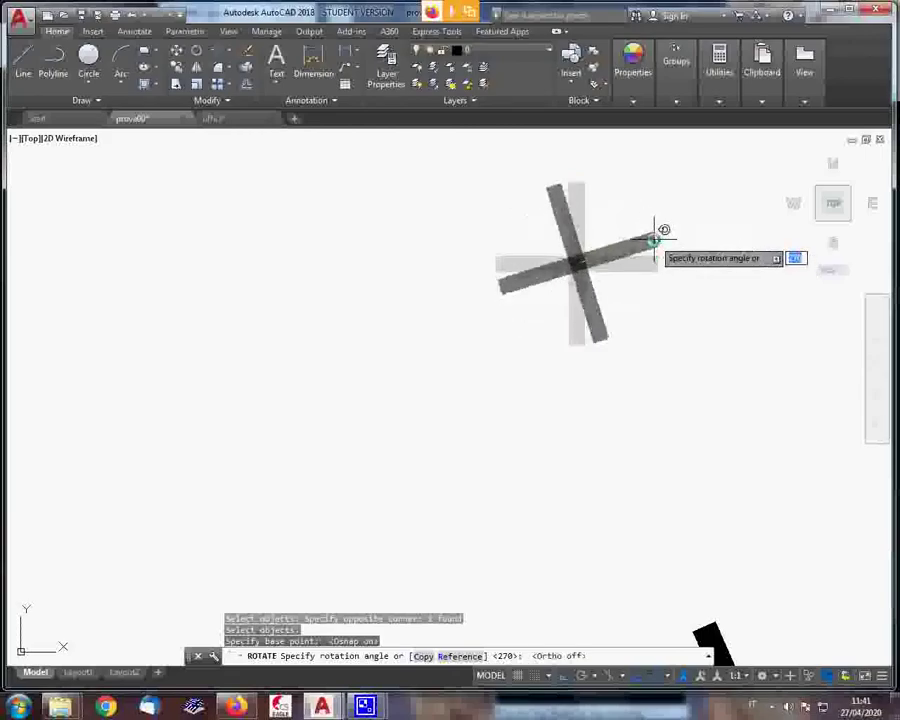
scroll(653, 242, "down", 3)
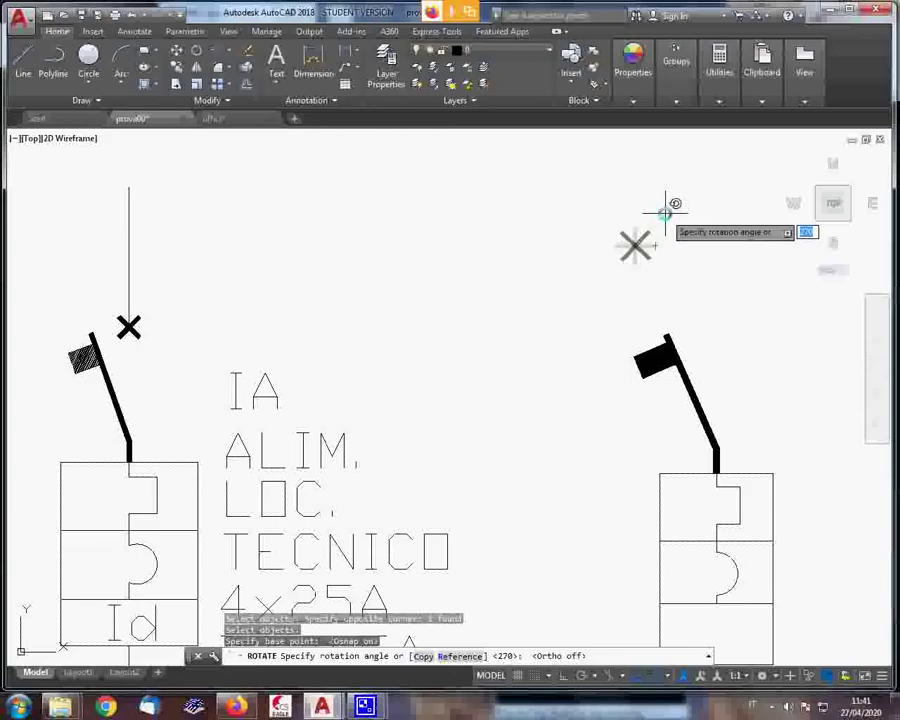
left_click(665, 213)
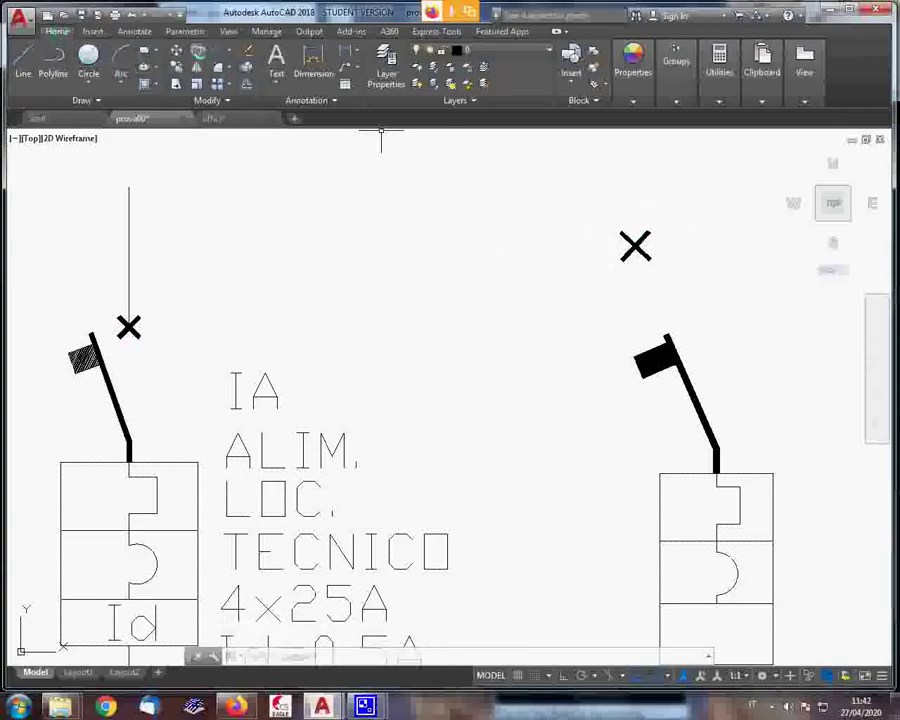
Move the X mark to just above the right breaker
type("m")
key("Return")
left_click(663, 261)
left_click(613, 207)
key("Return")
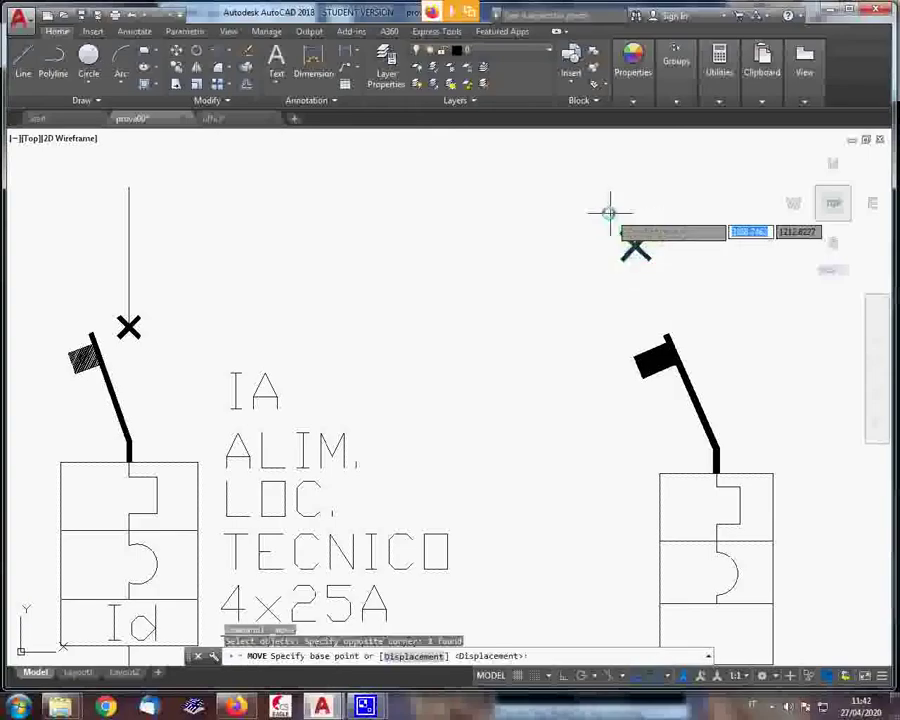
left_click(600, 210)
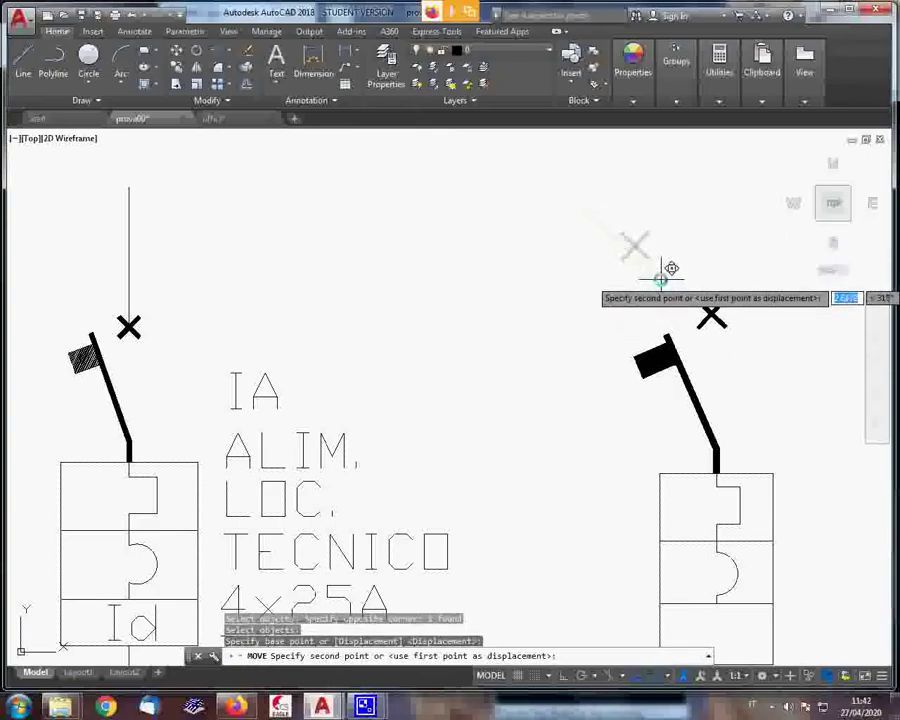
left_click(663, 277)
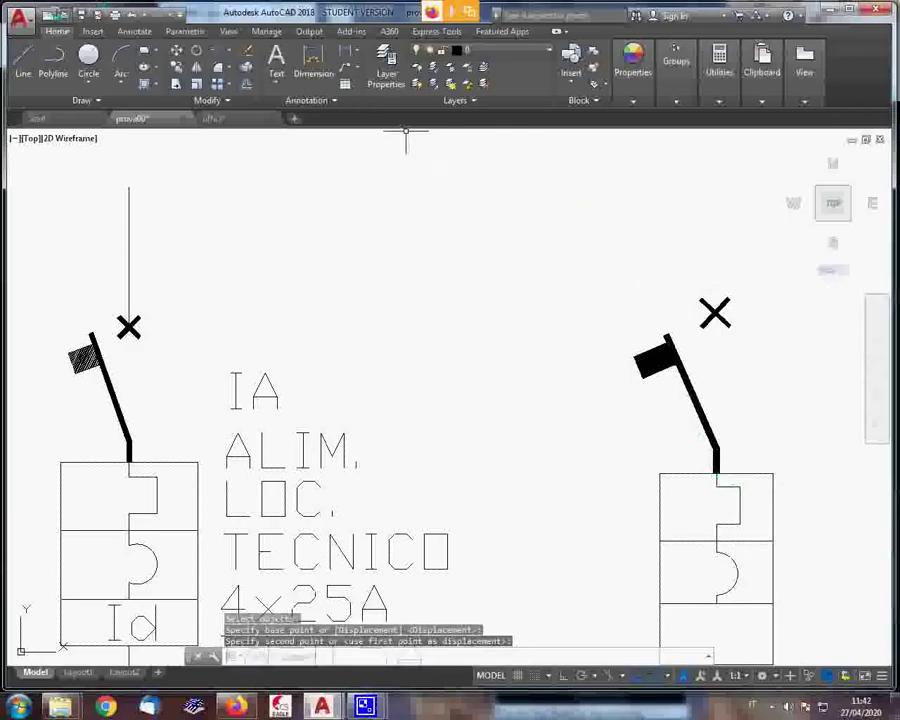
Draw a vertical wire straight up from the pole base above the right box
left_click(22, 56)
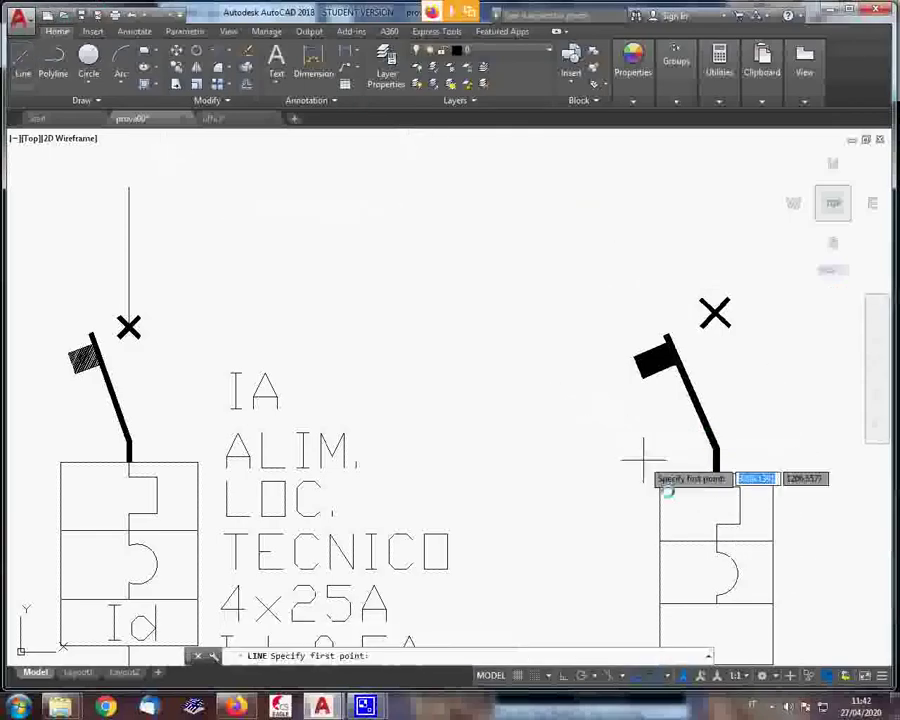
left_click(716, 473)
key("F8")
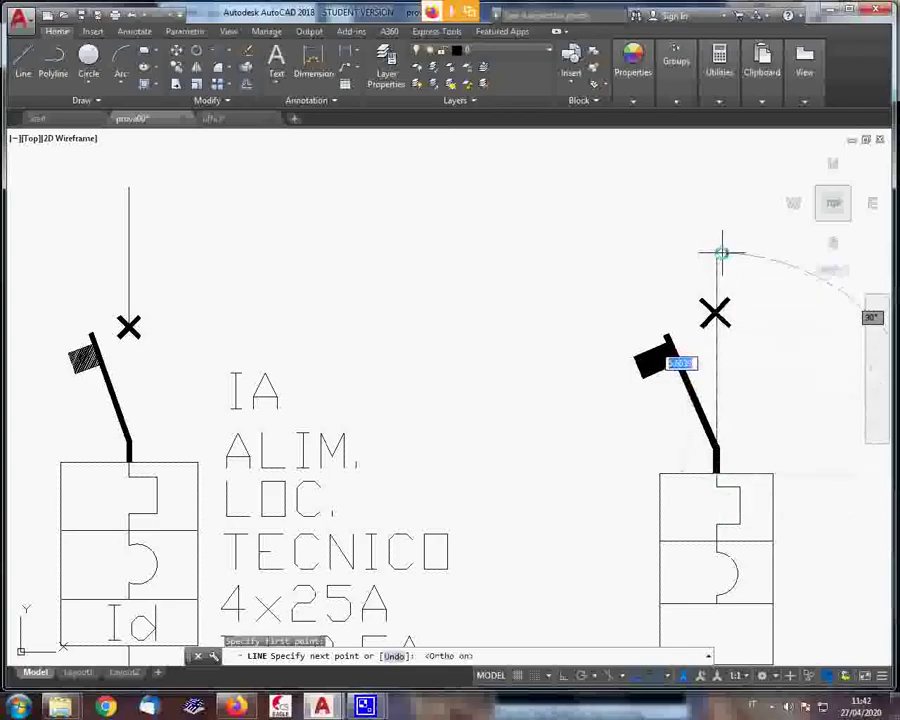
right_click(707, 216)
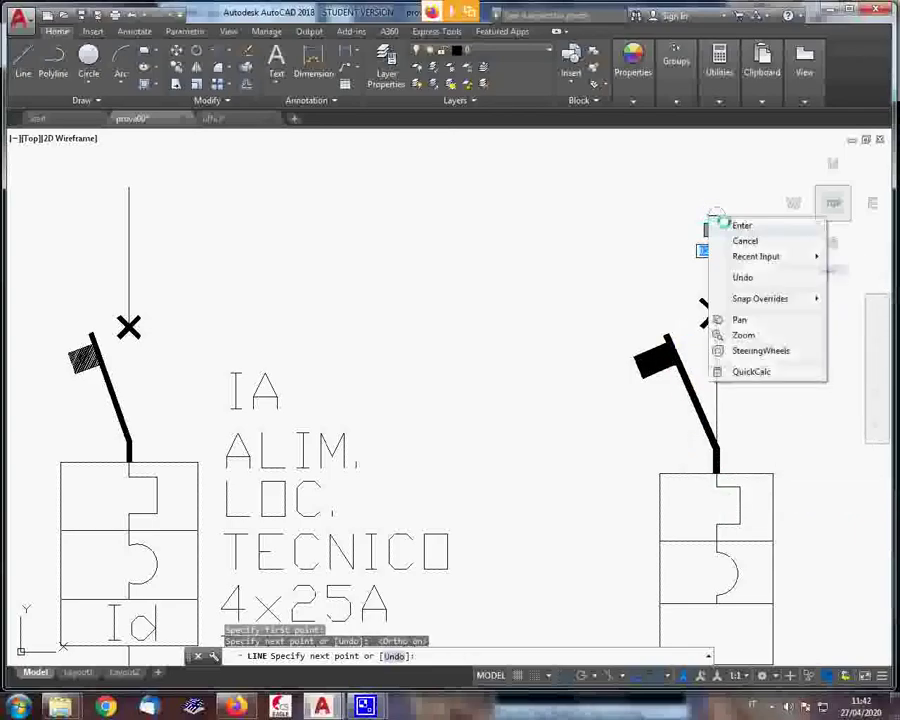
key("Escape")
scroll(703, 308, "up", 3)
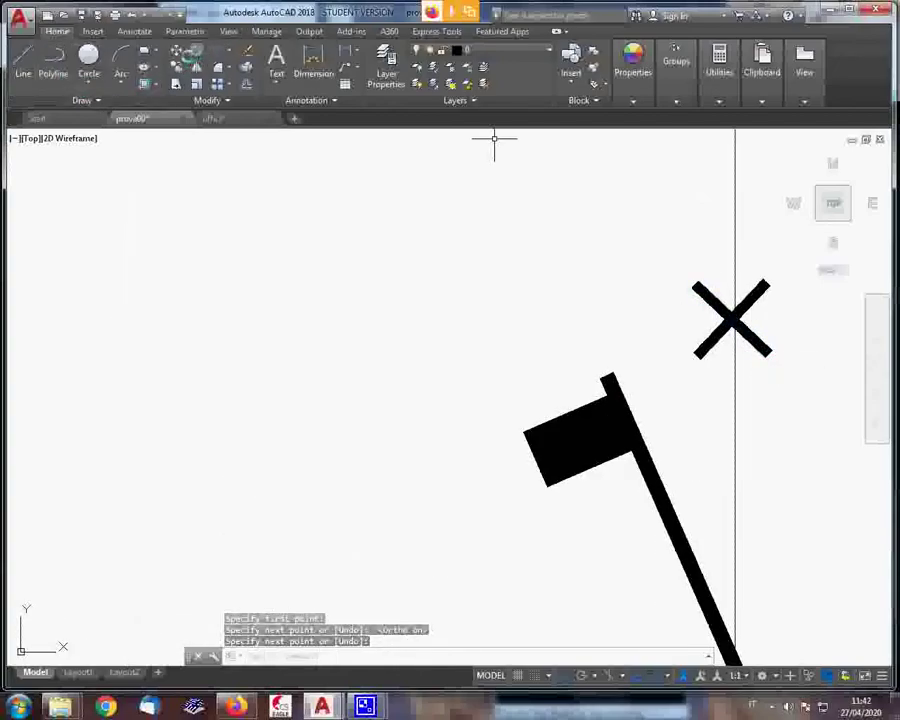
key("Escape")
Move the X mark from its centre onto the vertical wire
type("m")
key("Return")
left_click(796, 418)
left_click(751, 263)
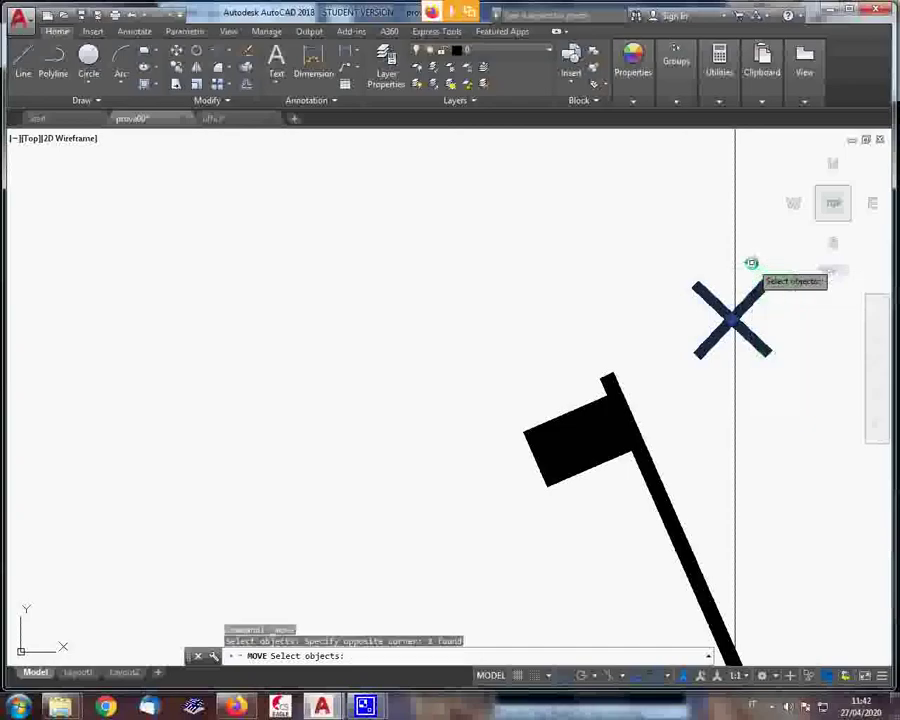
key("Return")
scroll(748, 290, "up", 3)
scroll(748, 290, "down", 2)
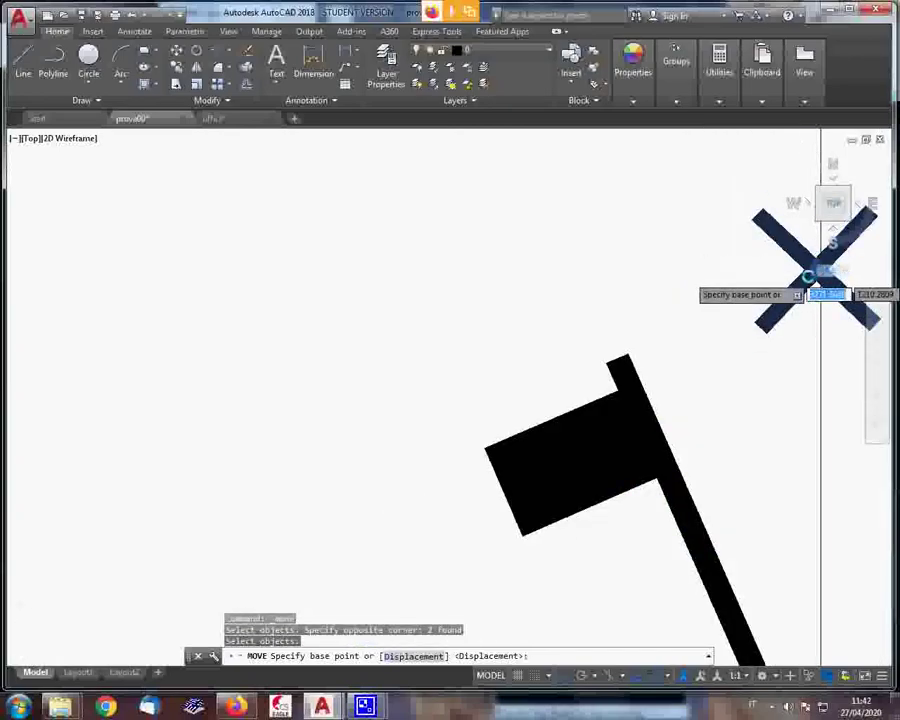
scroll(808, 275, "down", 3)
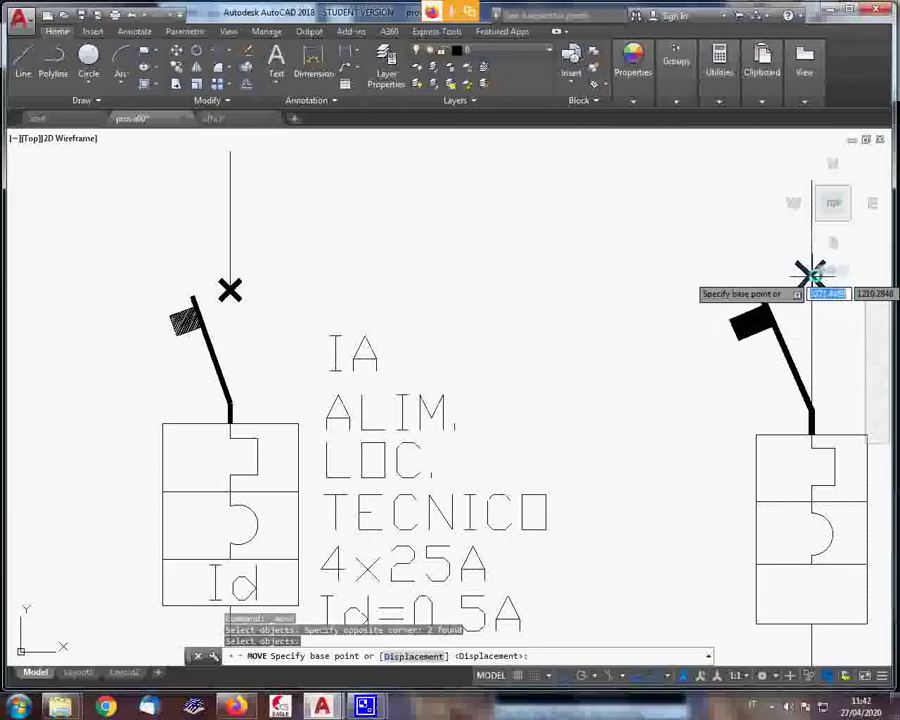
scroll(812, 274, "up", 3)
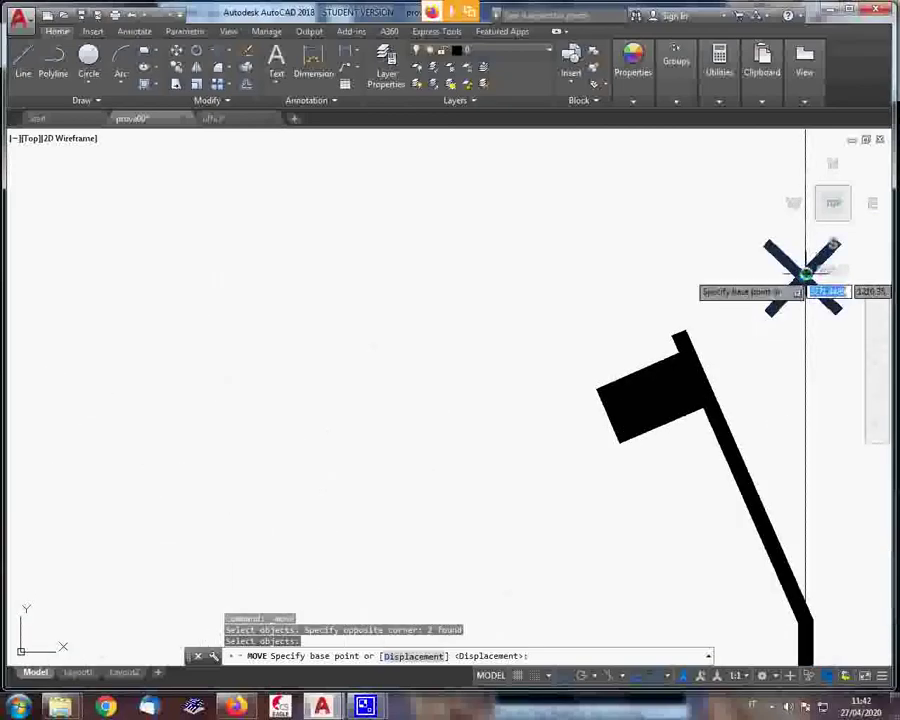
left_click(800, 276)
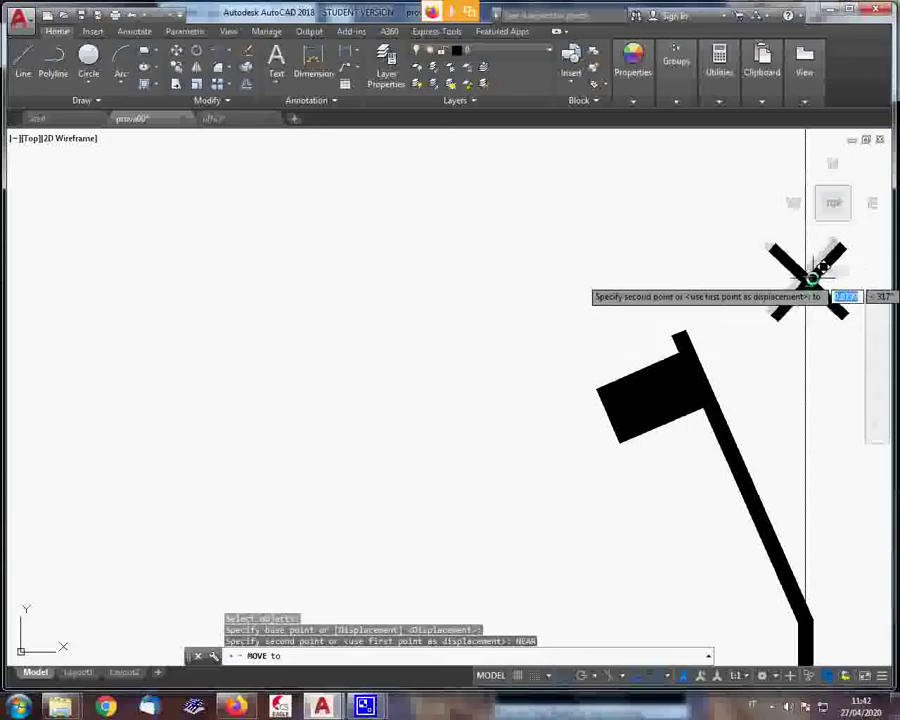
scroll(810, 280, "down", 10)
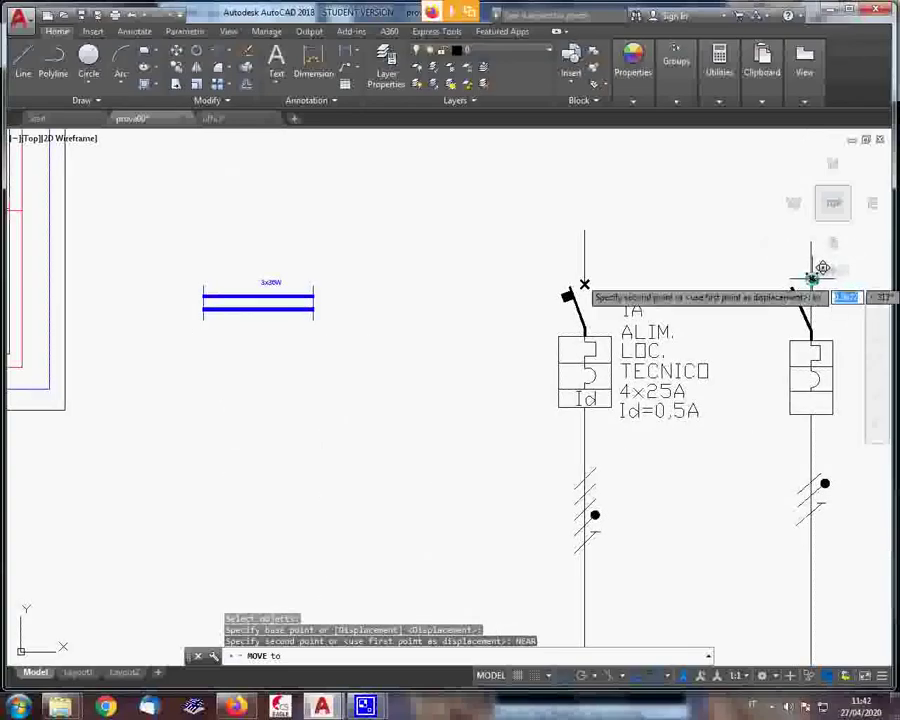
scroll(812, 287, "up", 4)
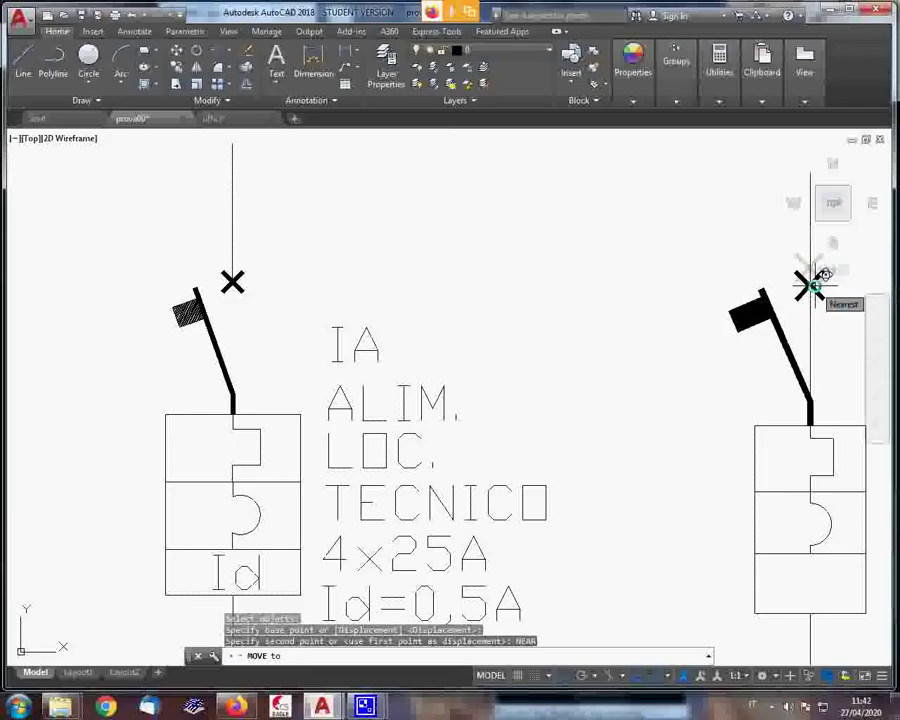
left_click(813, 288)
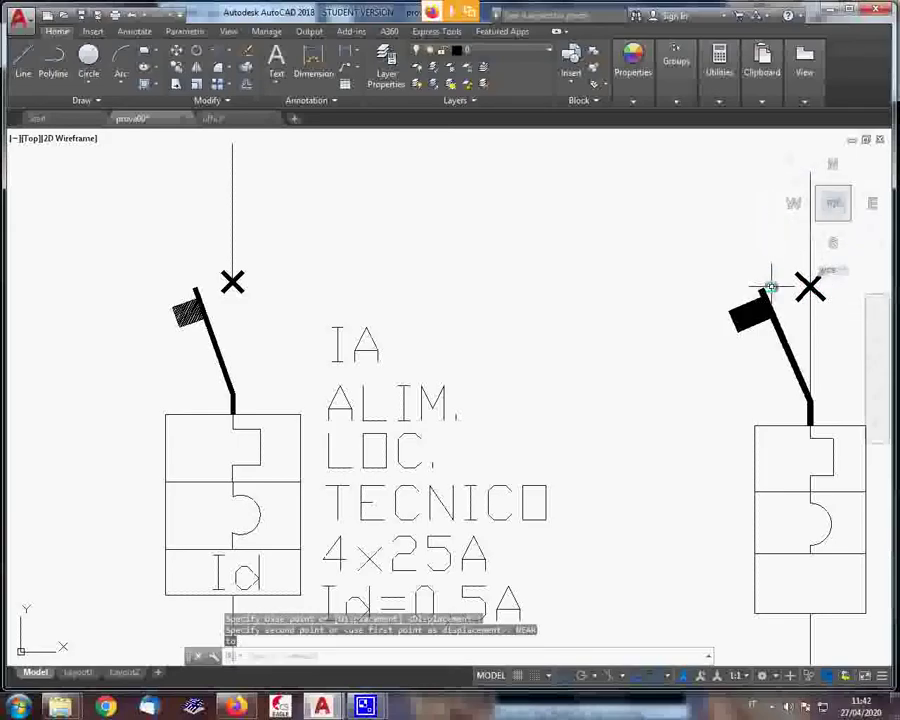
scroll(771, 288, "down", 2)
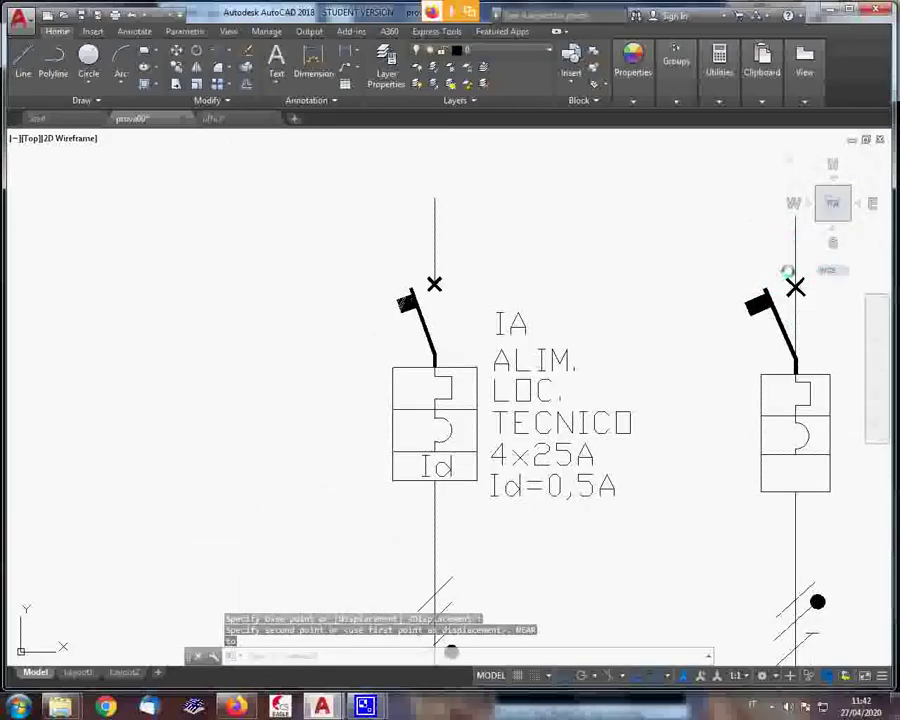
Shift the X to its final position centred on the wire above the flag
type("m")
key("Return")
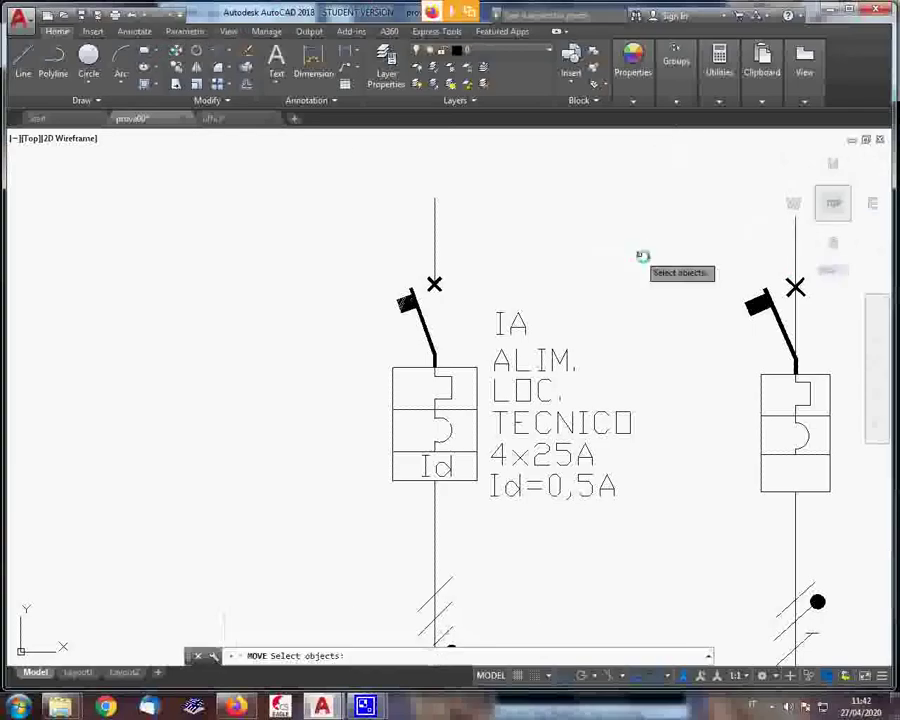
left_click(799, 320)
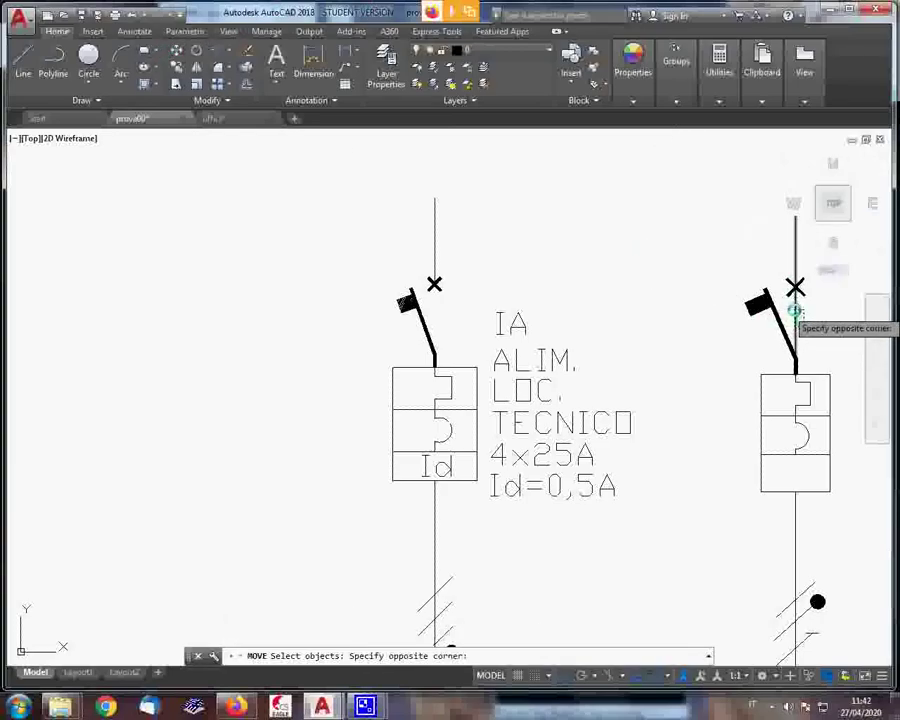
left_click(799, 313)
key("Return")
left_click(810, 316)
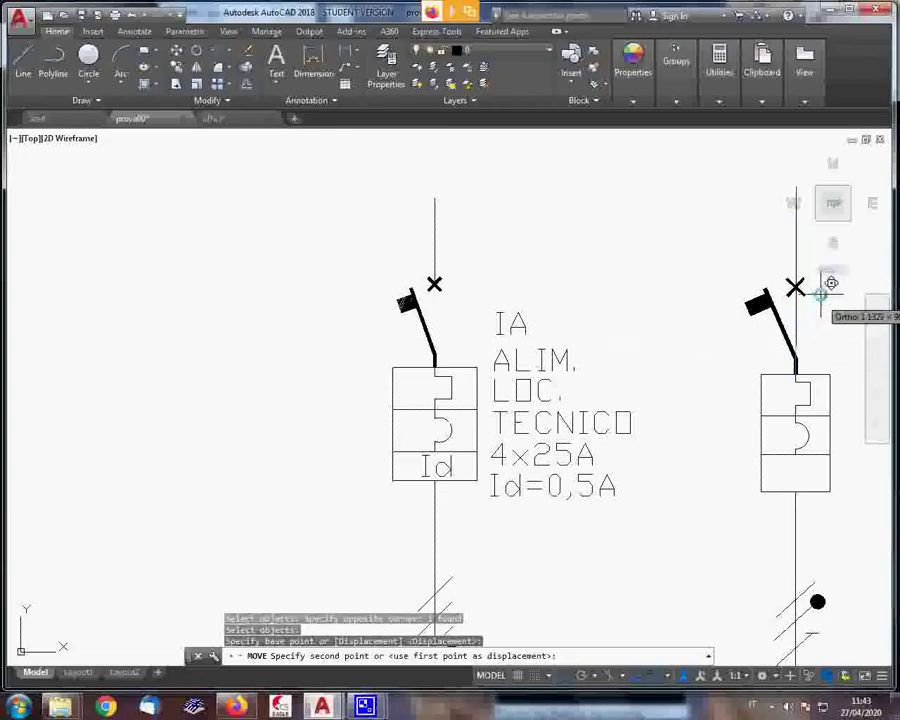
key("F8")
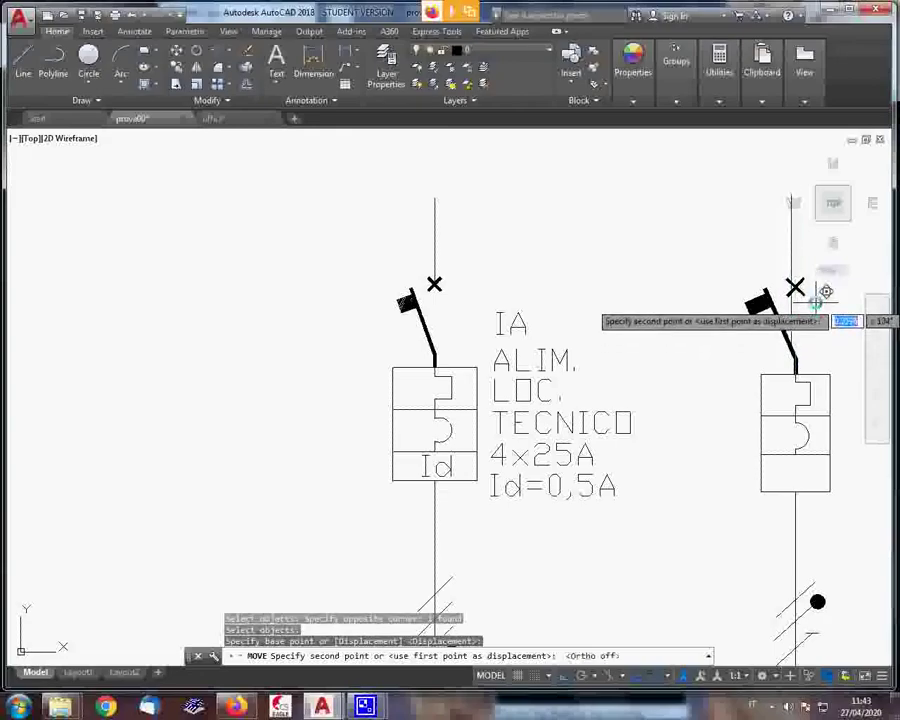
key("F8")
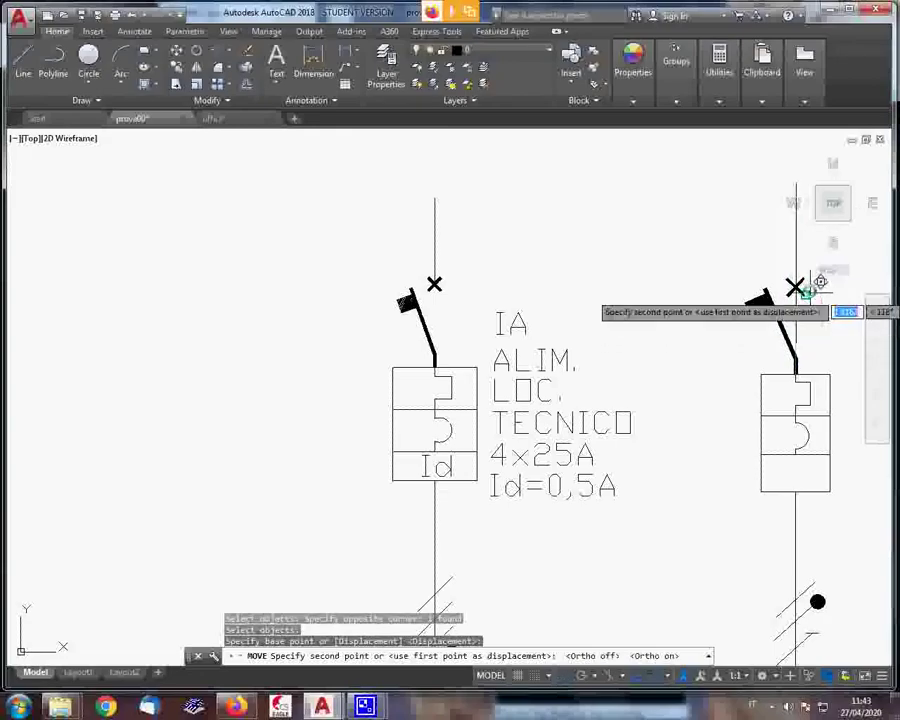
left_click(822, 280)
scroll(815, 287, "up", 3)
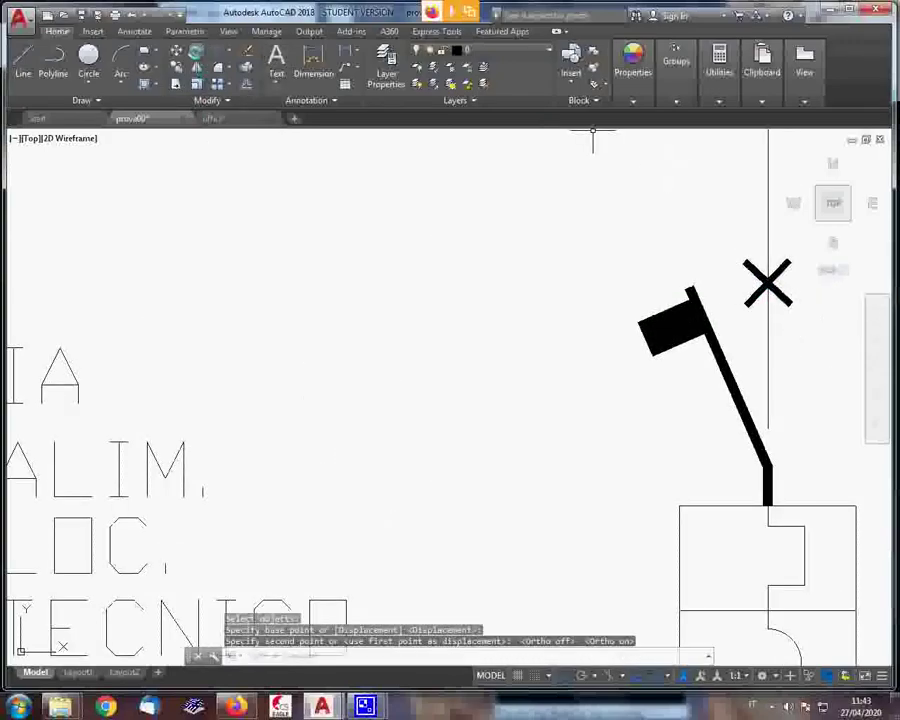
Trim the excess line piece at the right breaker, using its X mark as cutting edge
left_click(218, 52)
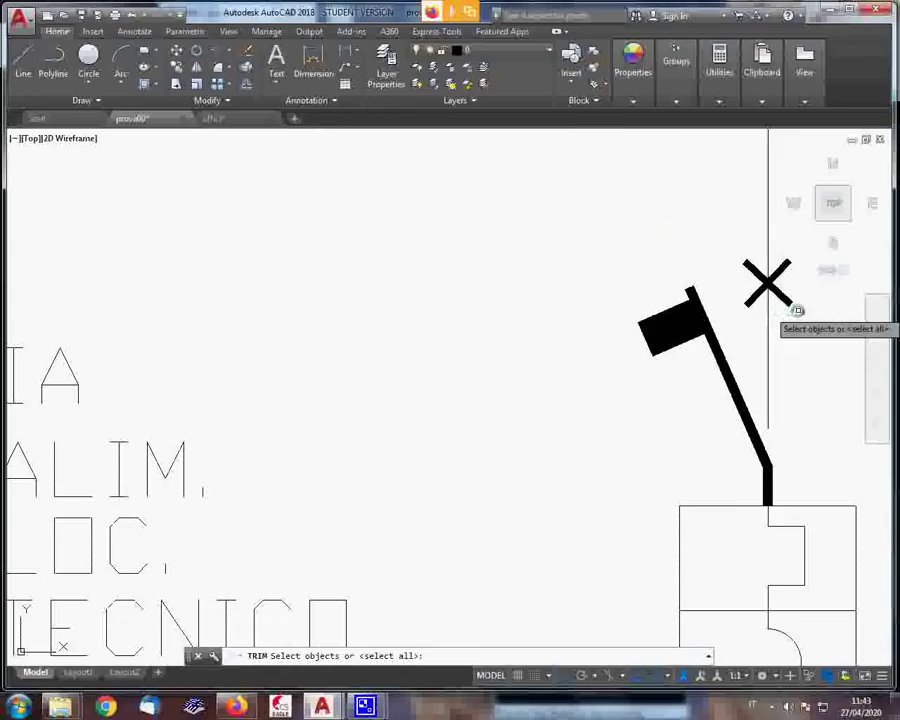
left_click(794, 303)
left_click(786, 298)
key("Return")
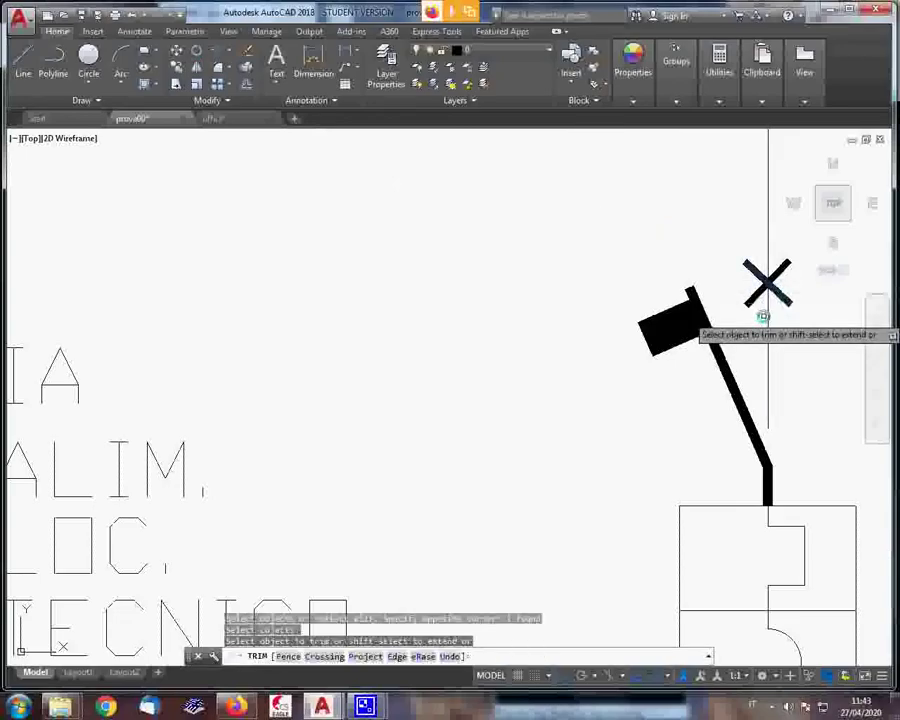
right_click(768, 317)
left_click(801, 326)
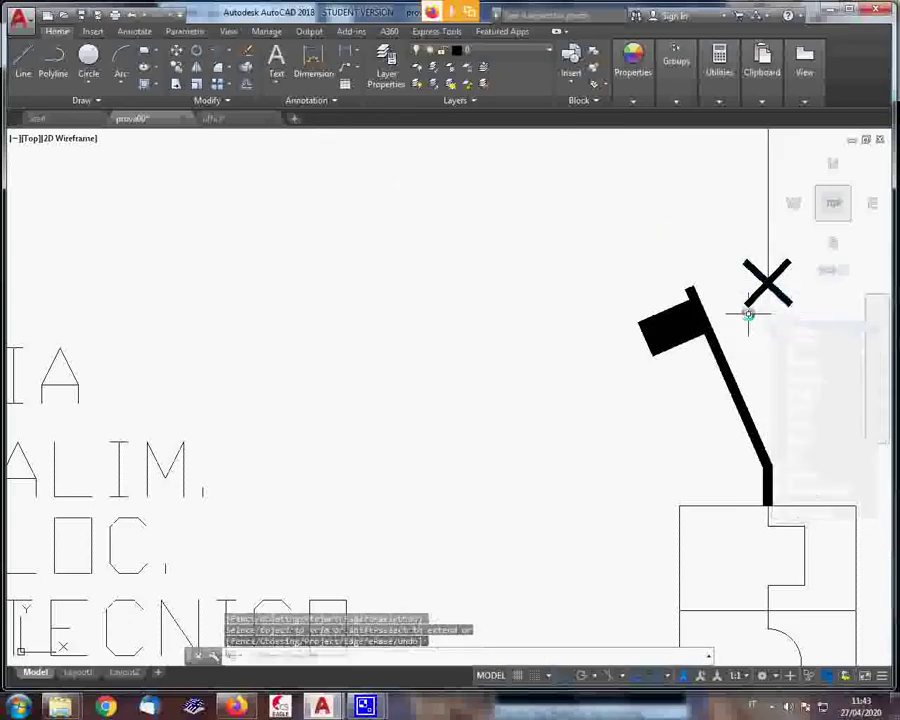
scroll(592, 290, "down", 2)
scroll(594, 291, "down", 2)
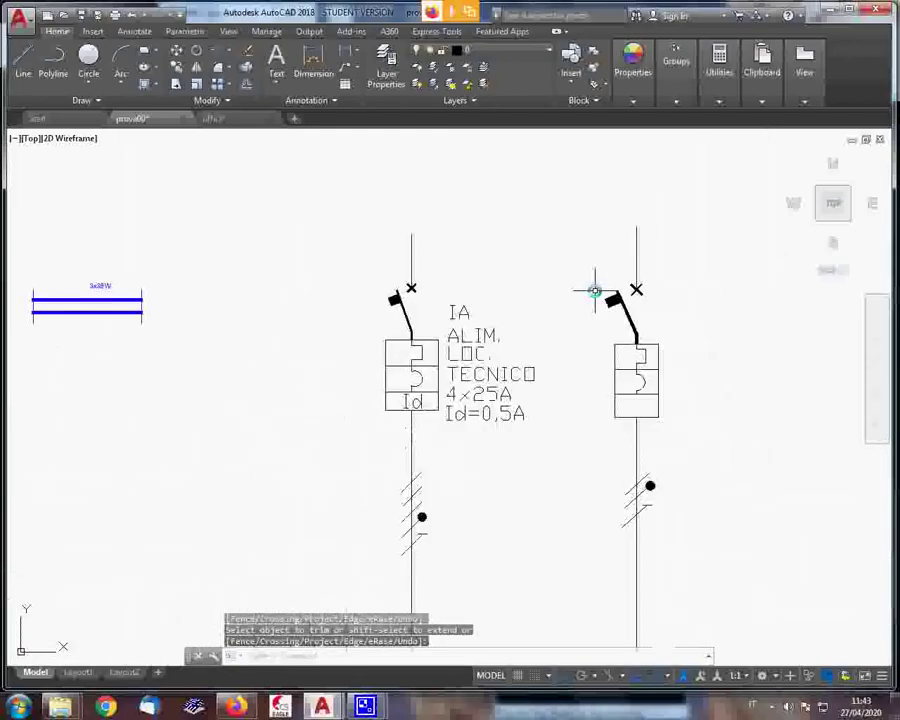
scroll(594, 291, "down", 4)
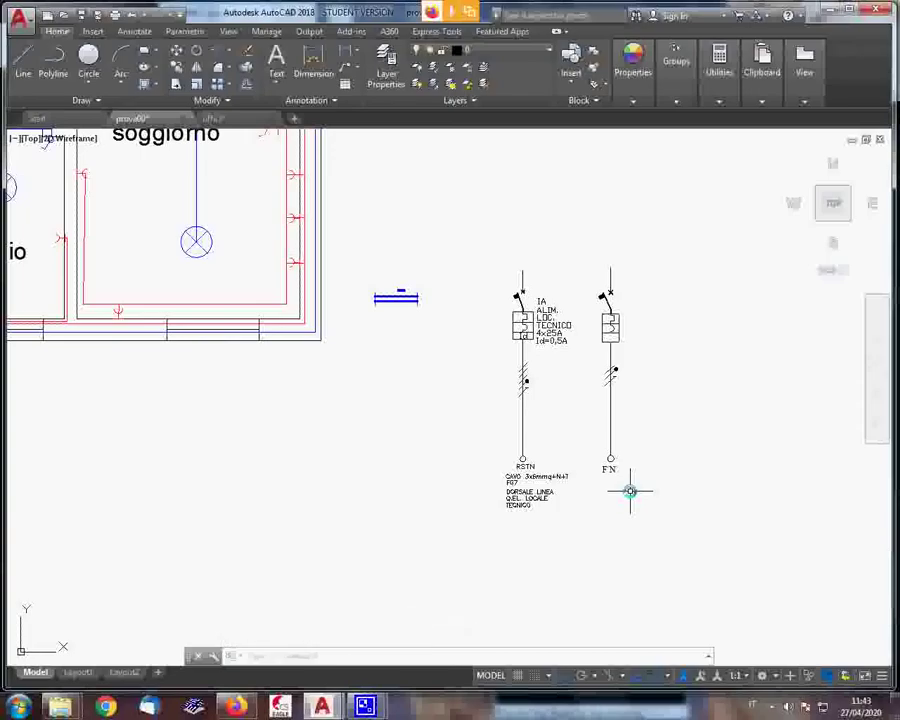
scroll(585, 341, "up", 2)
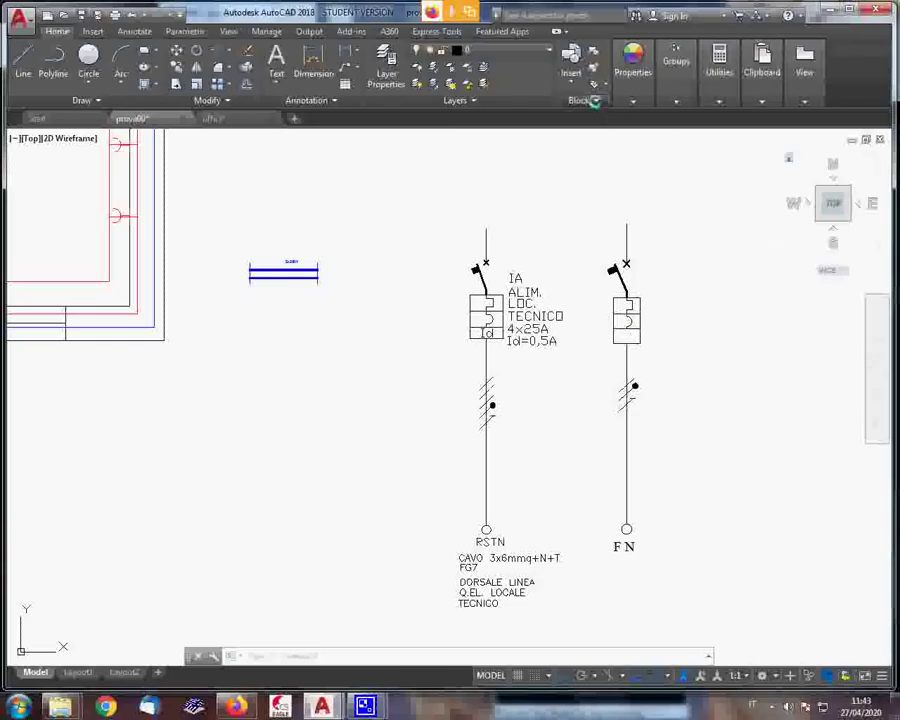
Define a new attribute with tag IA_FASI_LINEA and a prompt starting IA_FASE
left_click(595, 101)
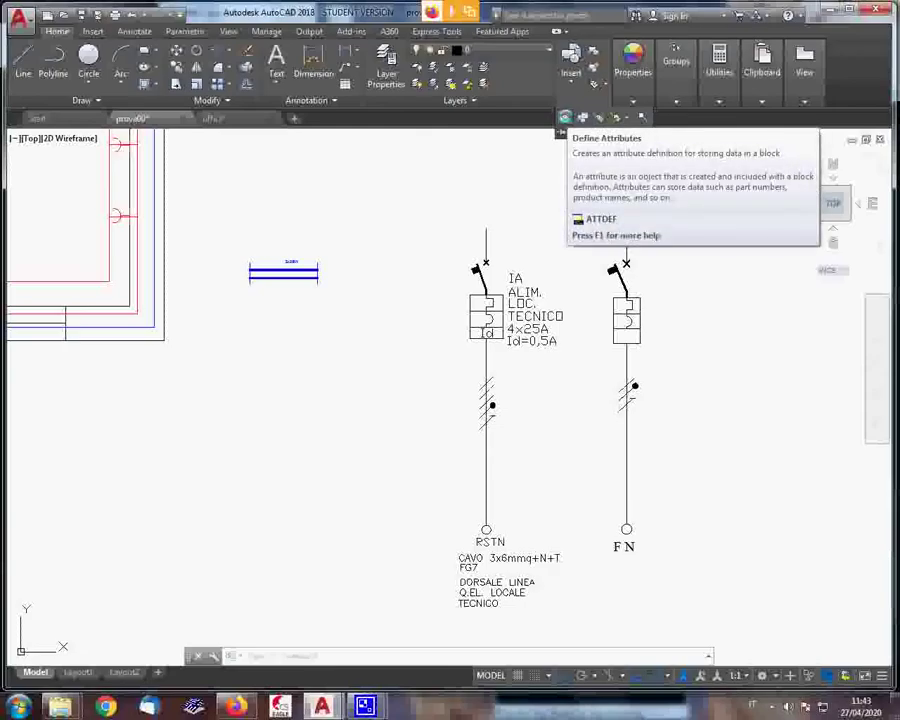
left_click(565, 117)
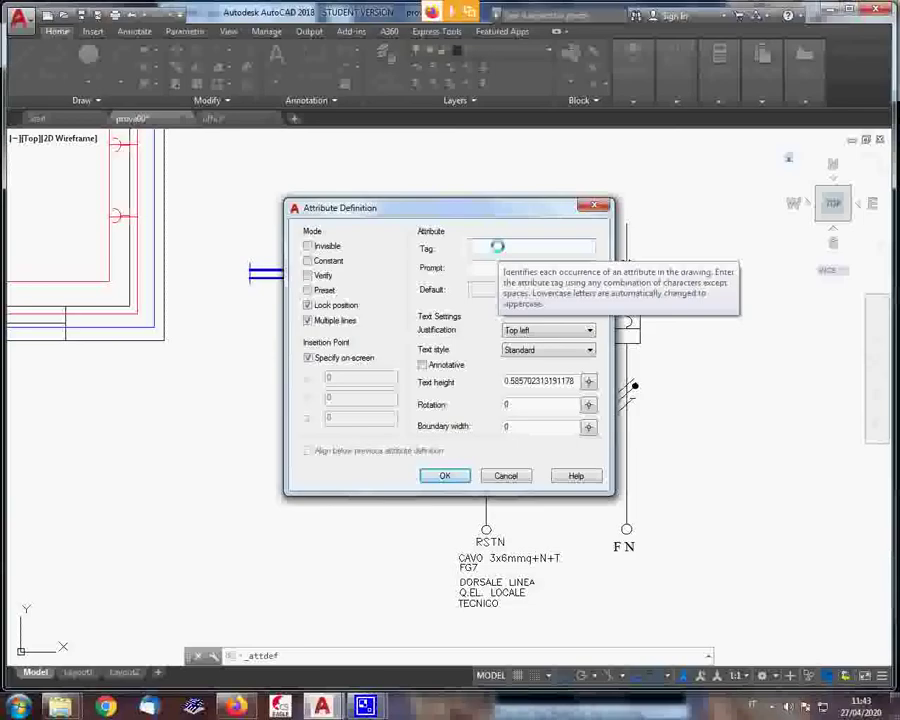
type("cORR")
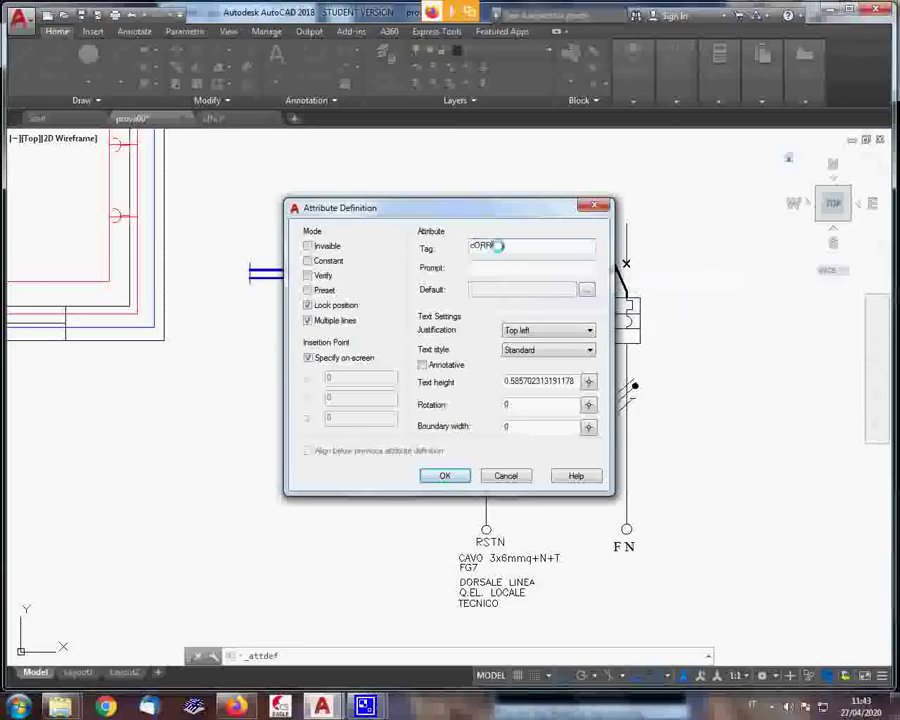
key("BackSpace")
key("BackSpace")
key("BackSpace")
type("IA")
type("R")
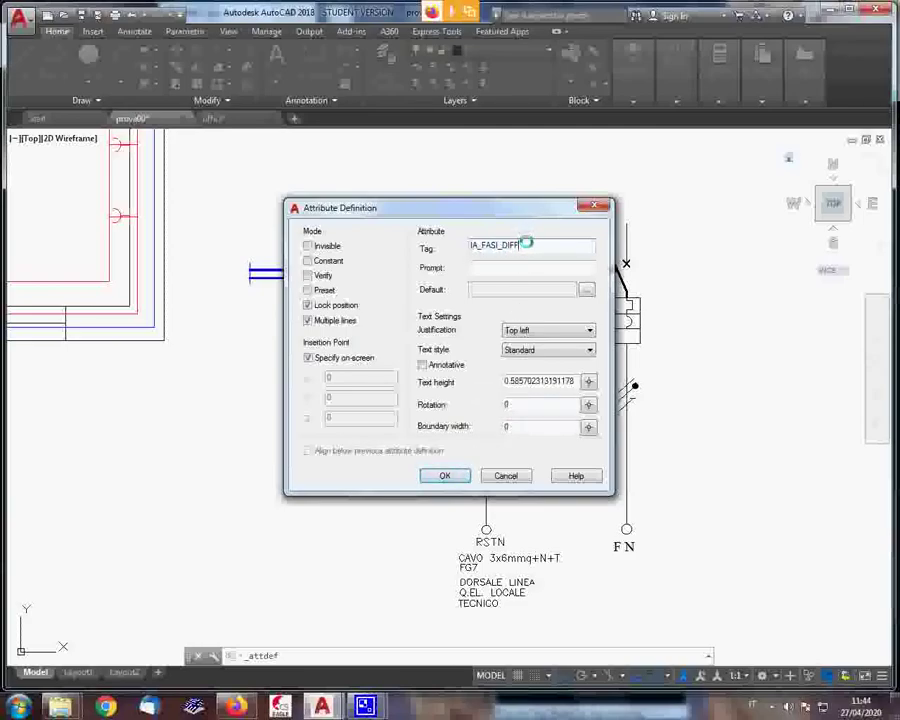
key("BackSpace")
key("BackSpace")
key("BackSpace")
key("BackSpace")
type("L")
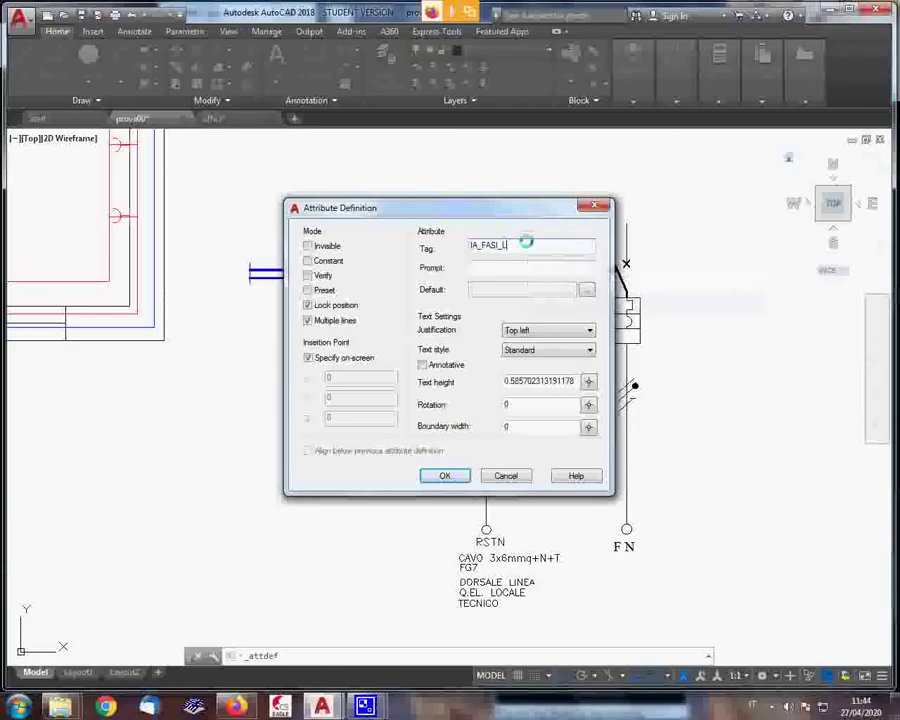
type("INE")
type("A")
left_click(510, 268)
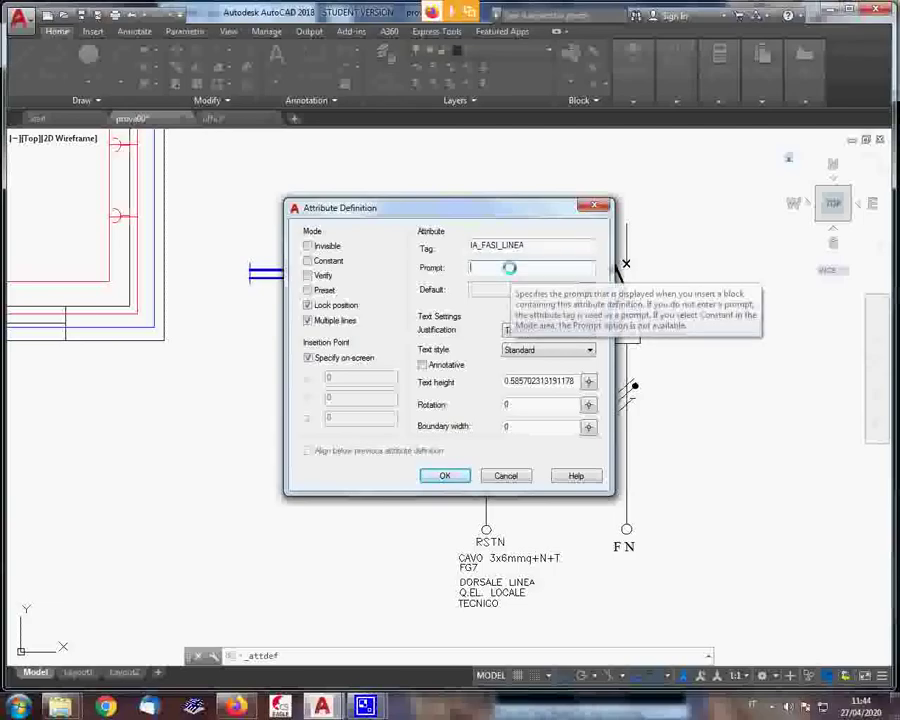
type("IA")
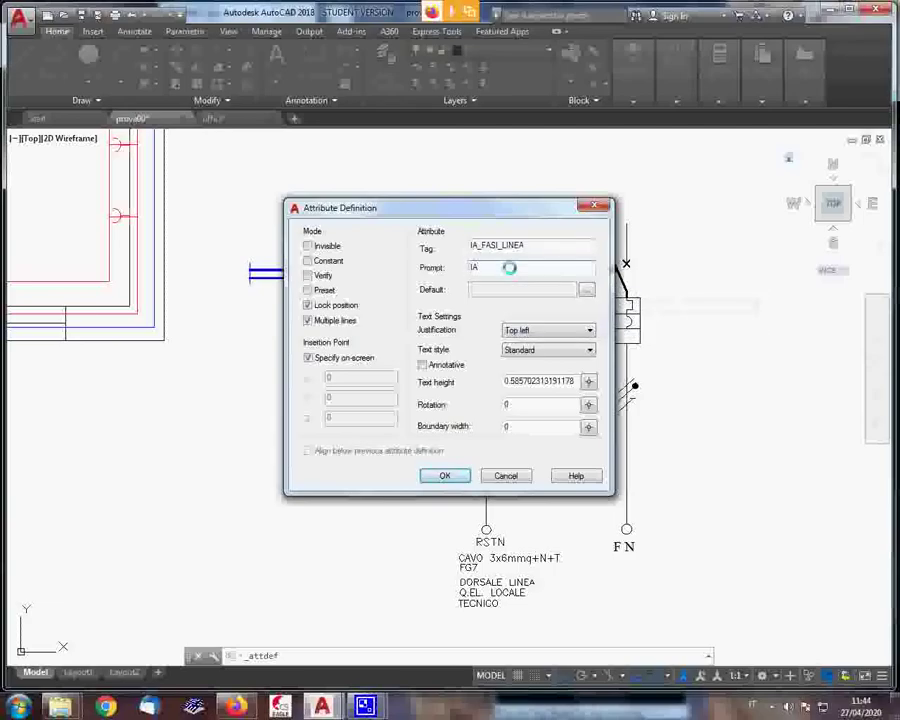
type("_FAS")
type("E_LINEA")
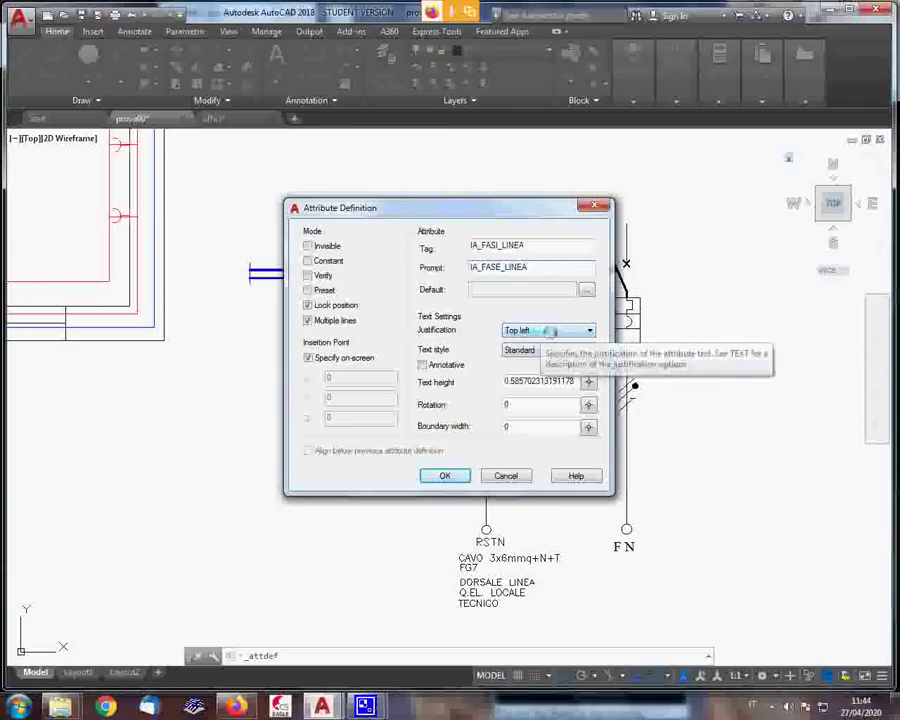
Set the attribute justification to Top center and pick its text height on screen
left_click(587, 330)
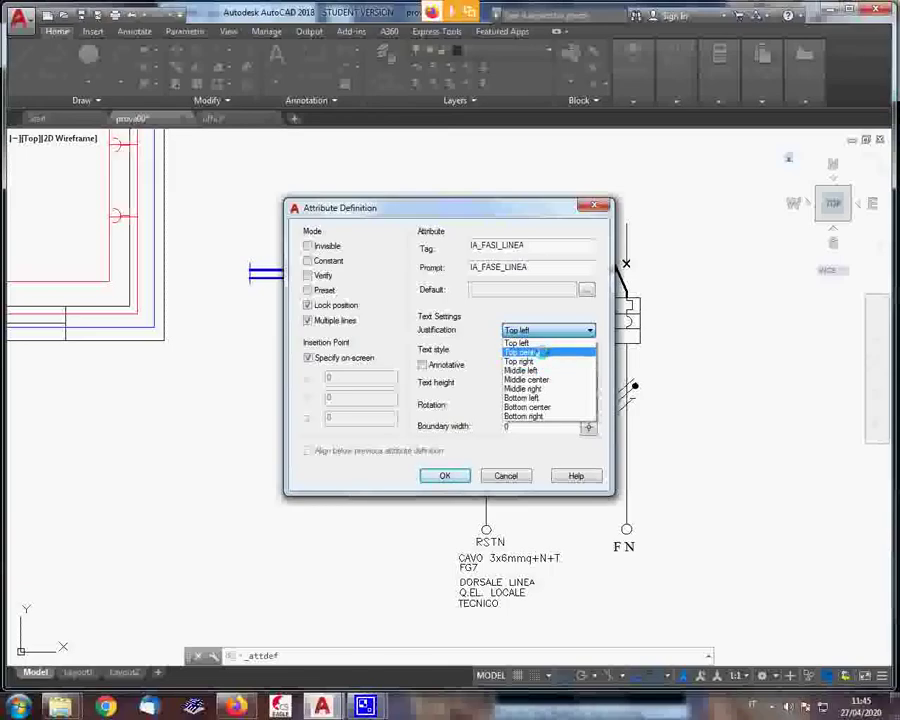
left_click(530, 352)
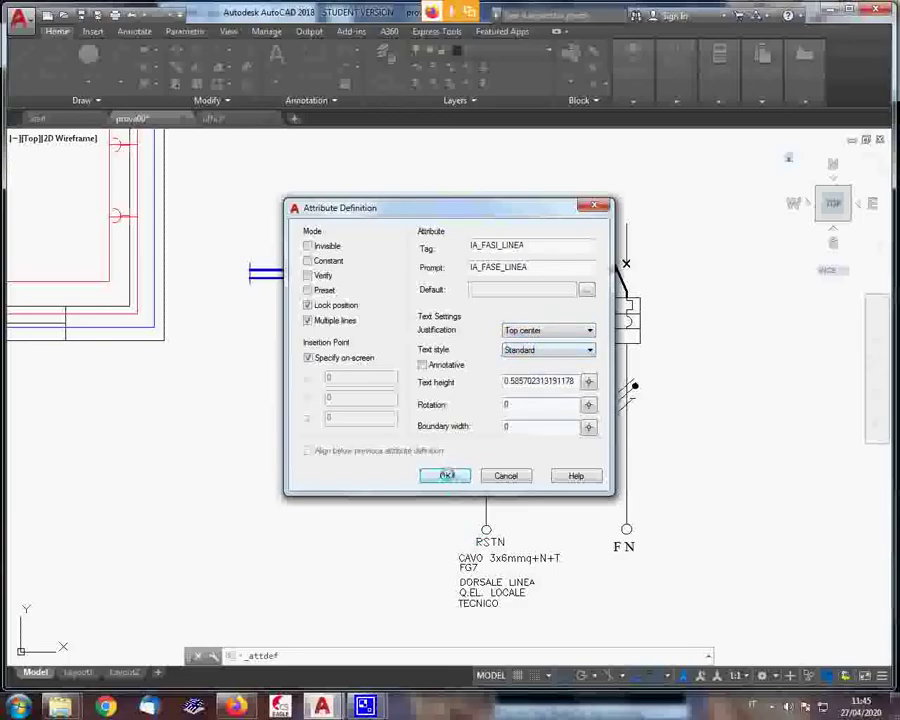
left_click(447, 475)
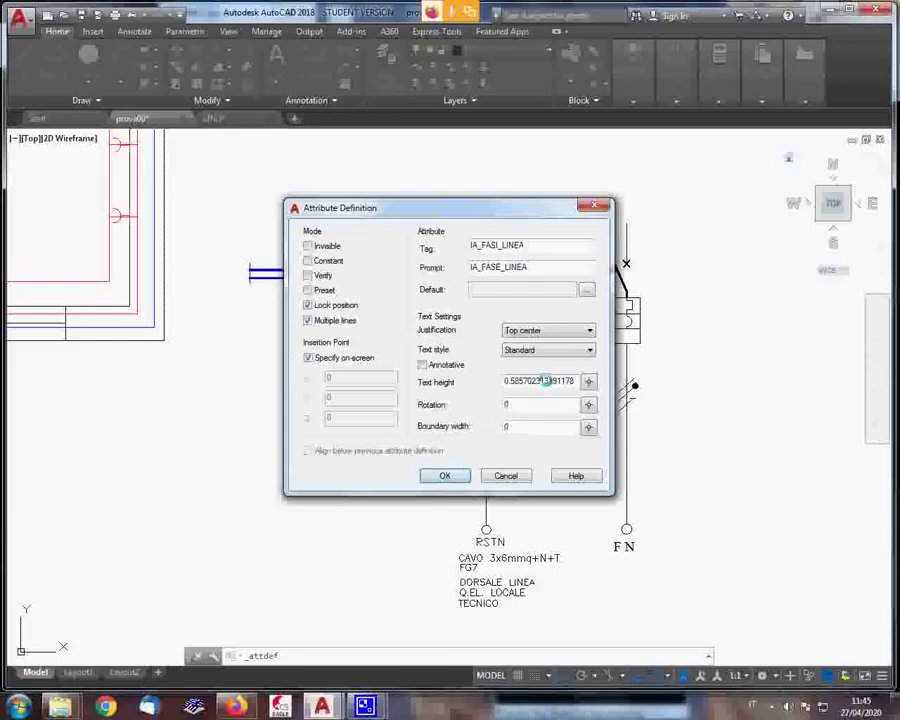
mouse_move(540, 381)
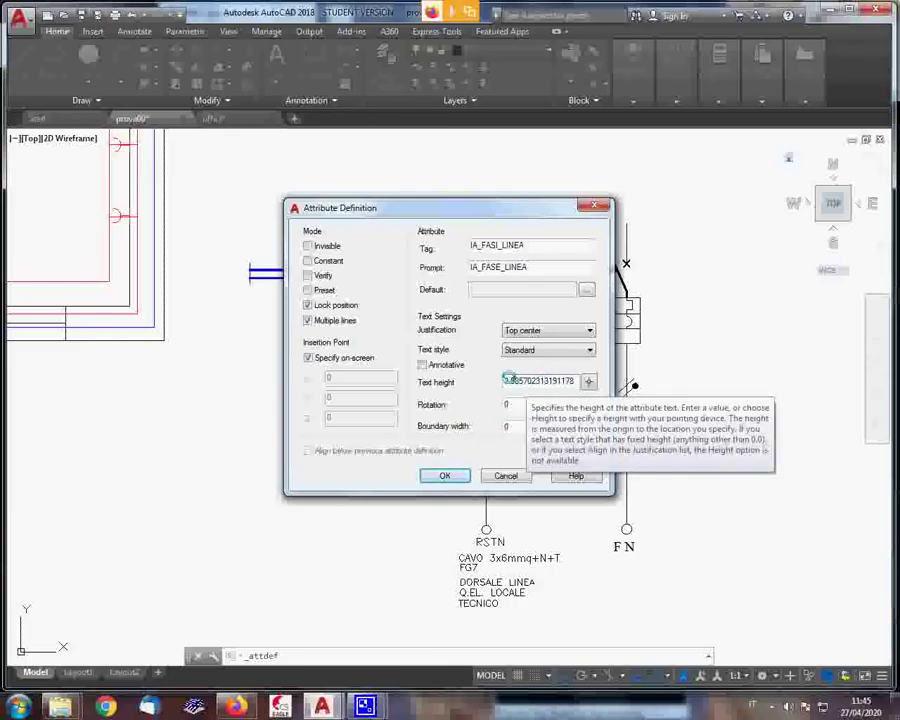
left_click_drag(510, 380, 580, 377)
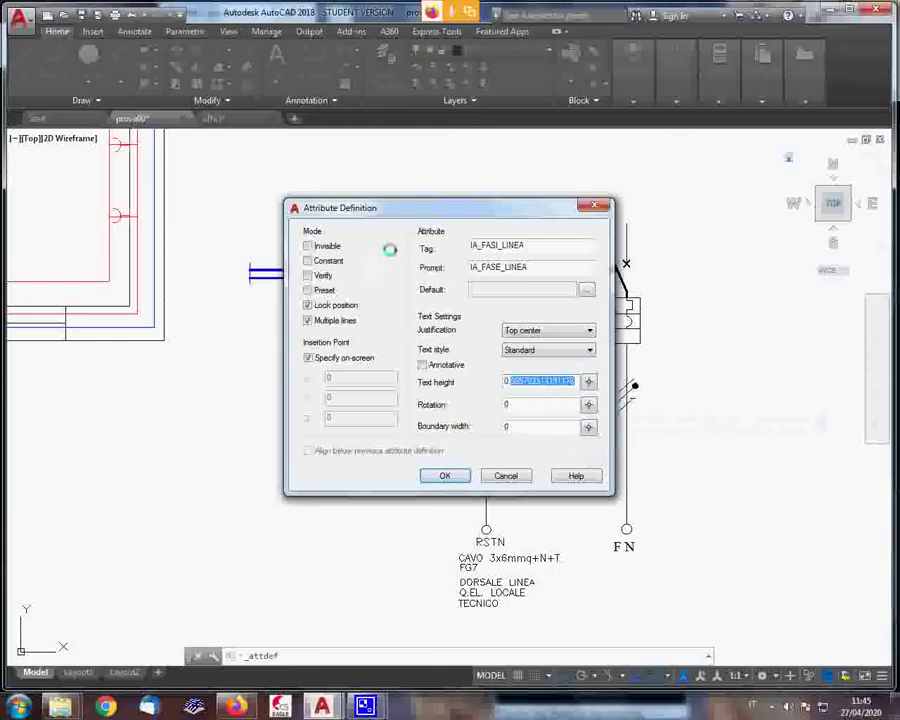
left_click(588, 381)
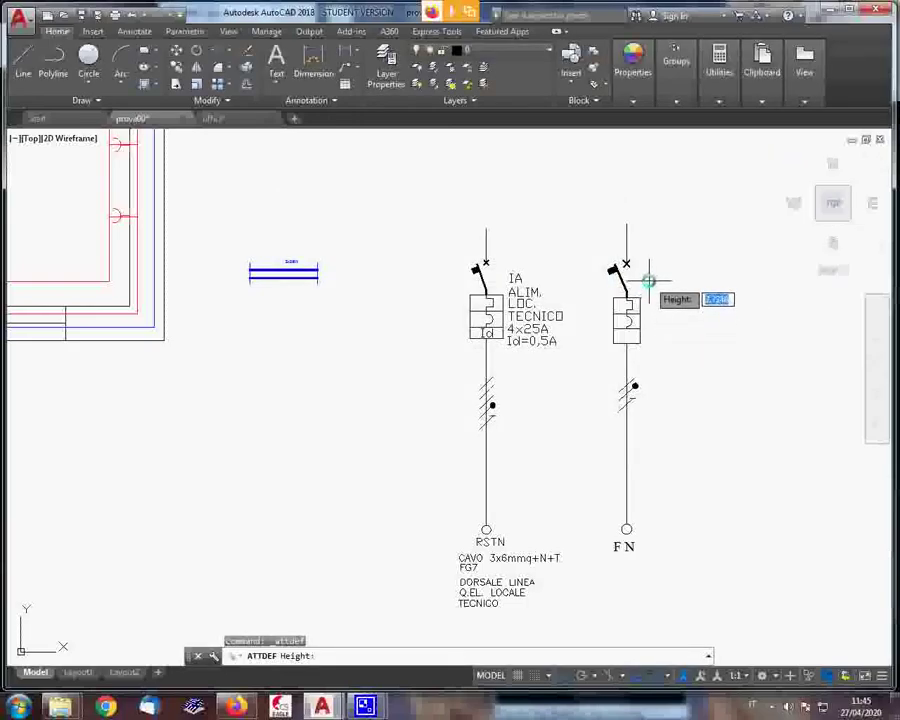
Pick two height points, correct the text height to 1.7, and confirm the attribute
left_click(650, 284)
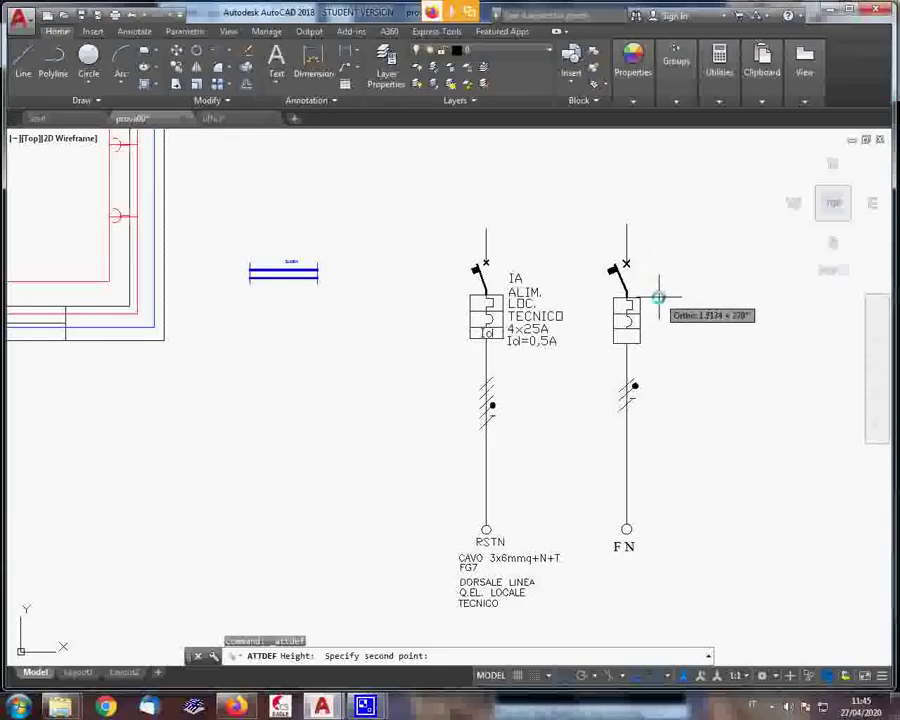
left_click(658, 301)
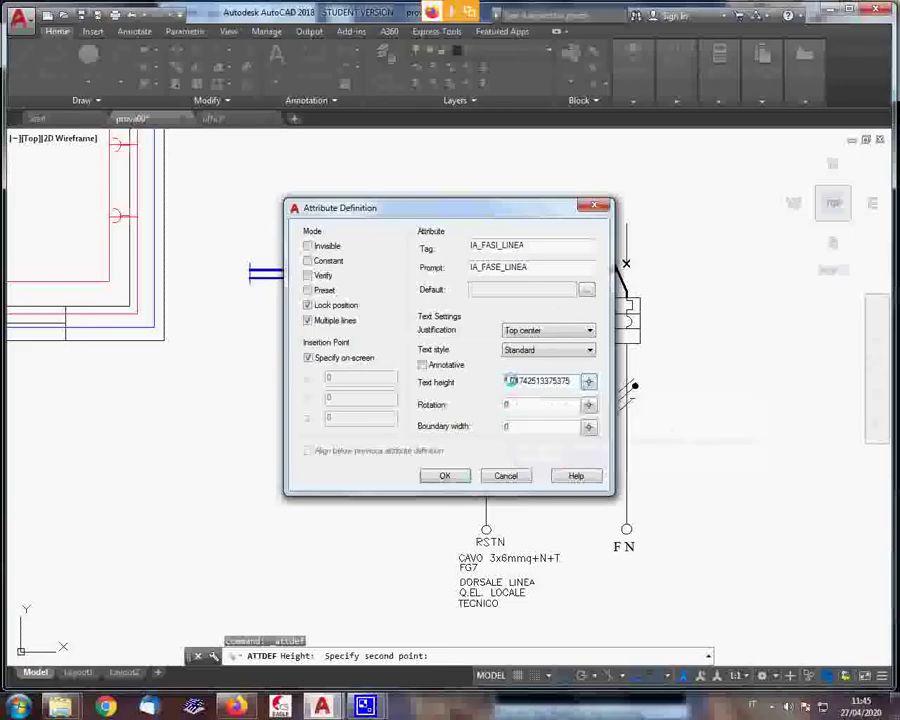
left_click_drag(510, 381, 569, 381)
type(".7")
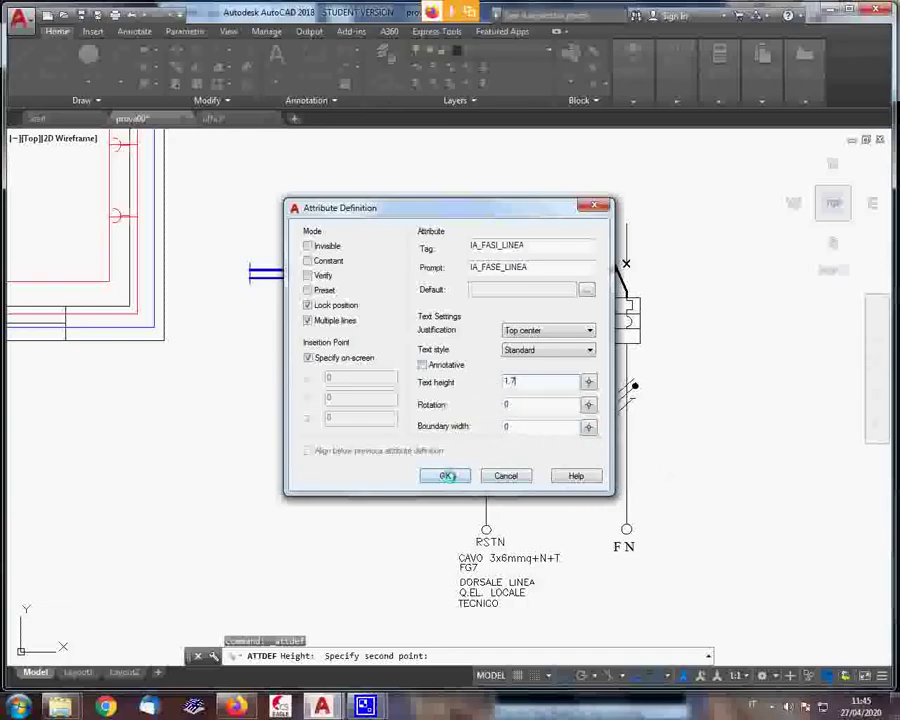
left_click(446, 476)
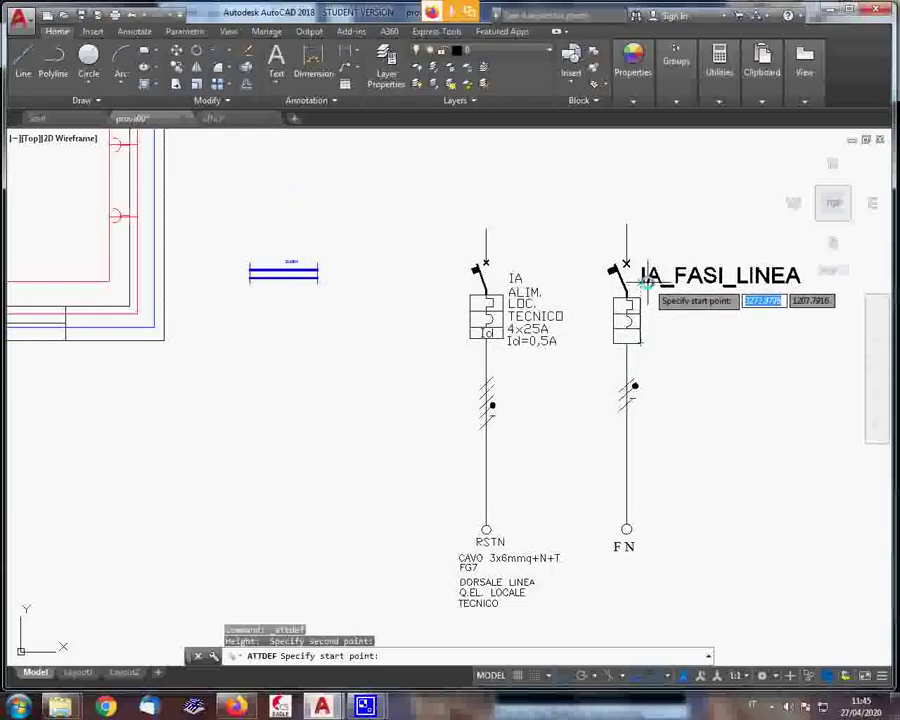
Insert the IA_FASI_LINEA attribute, then move it to the right of the second breaker
left_click(570, 300)
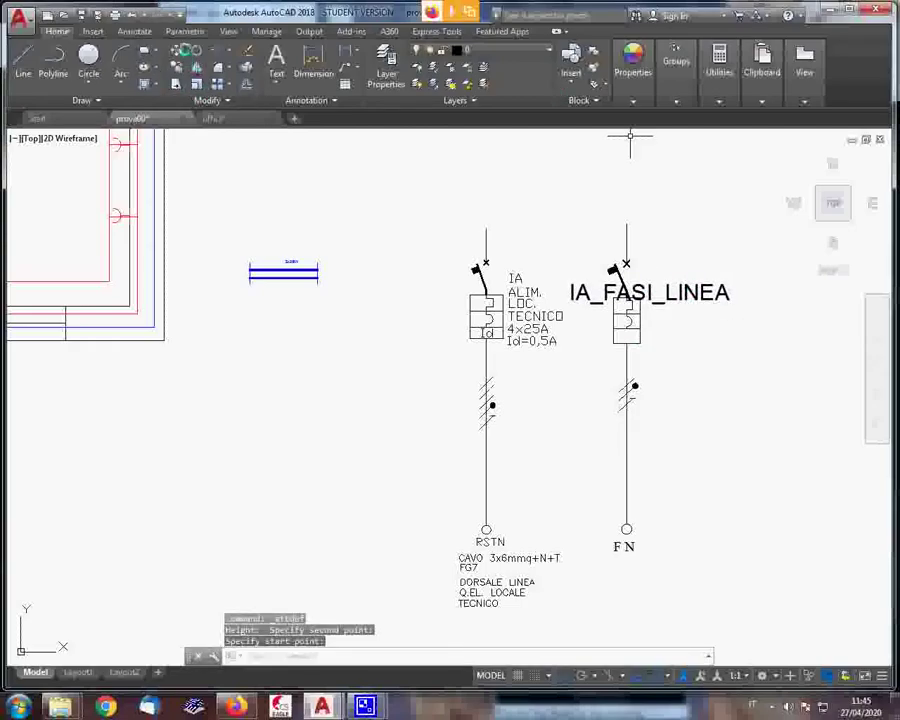
key("m")
key("Return")
left_click(718, 292)
key("Return")
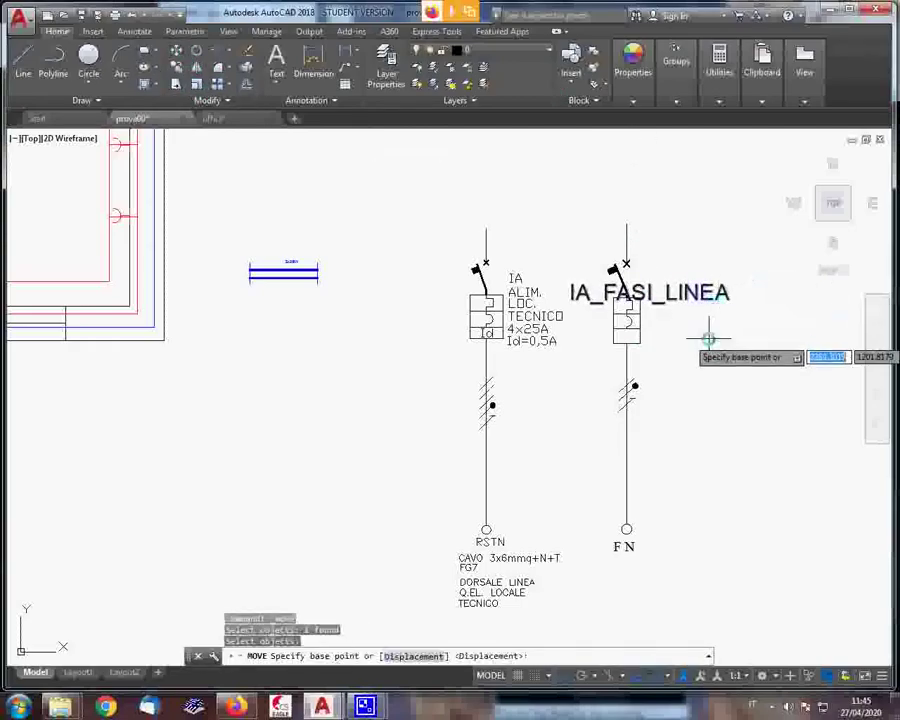
left_click(707, 334)
left_click(796, 314)
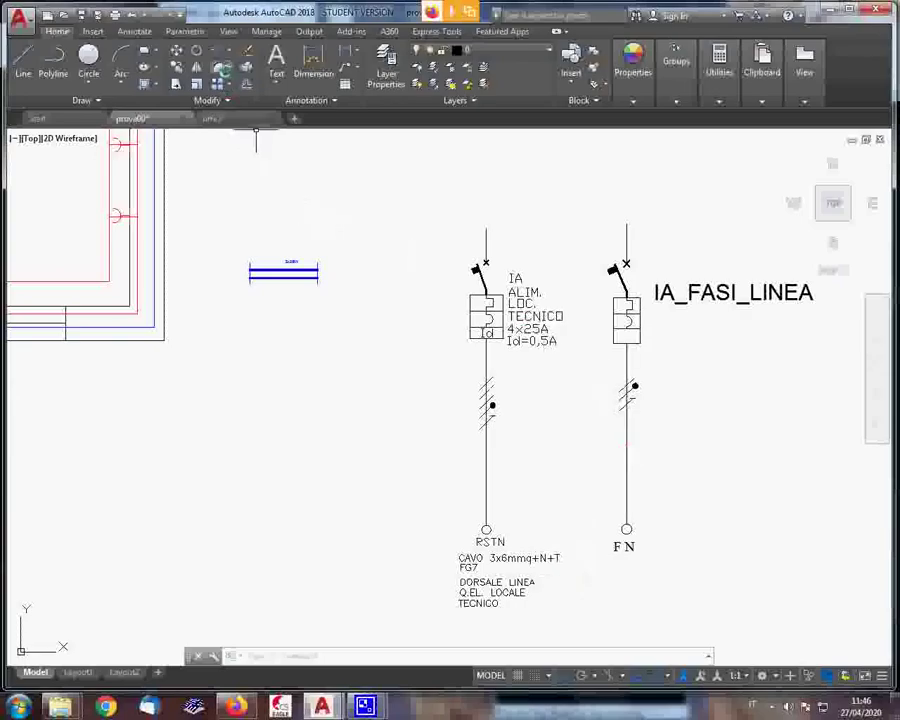
Copy the IA_FASI_LINEA attribute to just below the F N terminal, with Ortho off
left_click(176, 66)
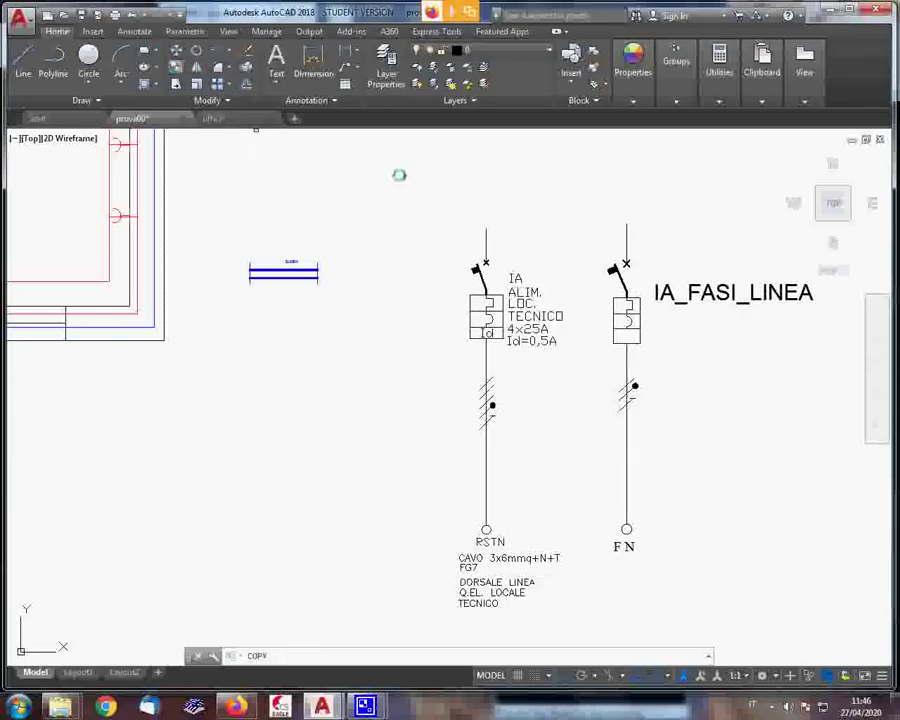
left_click(705, 290)
key("Return")
left_click(708, 252)
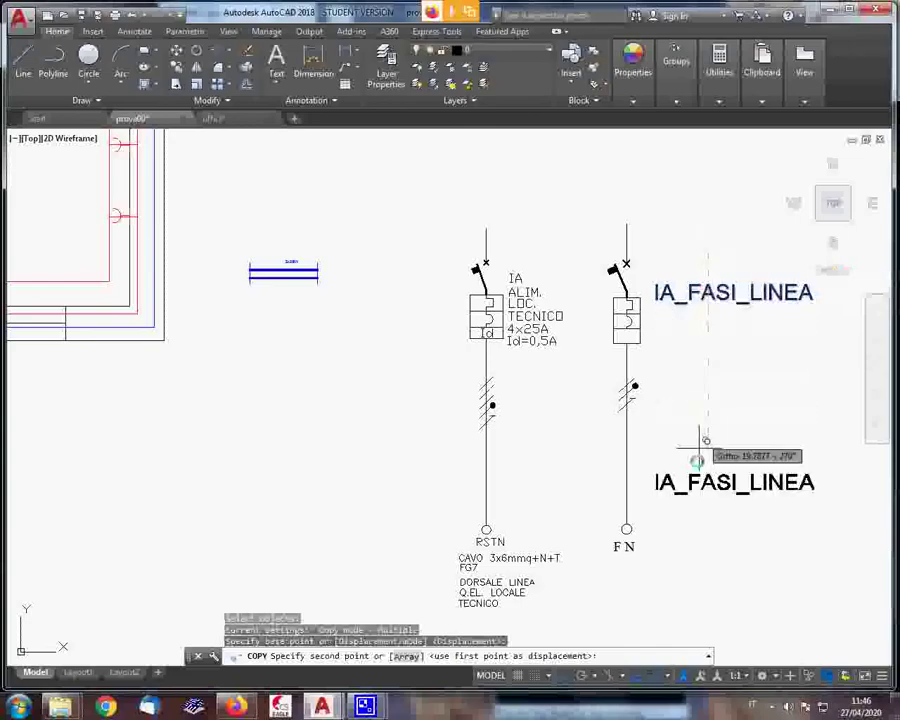
key("F8")
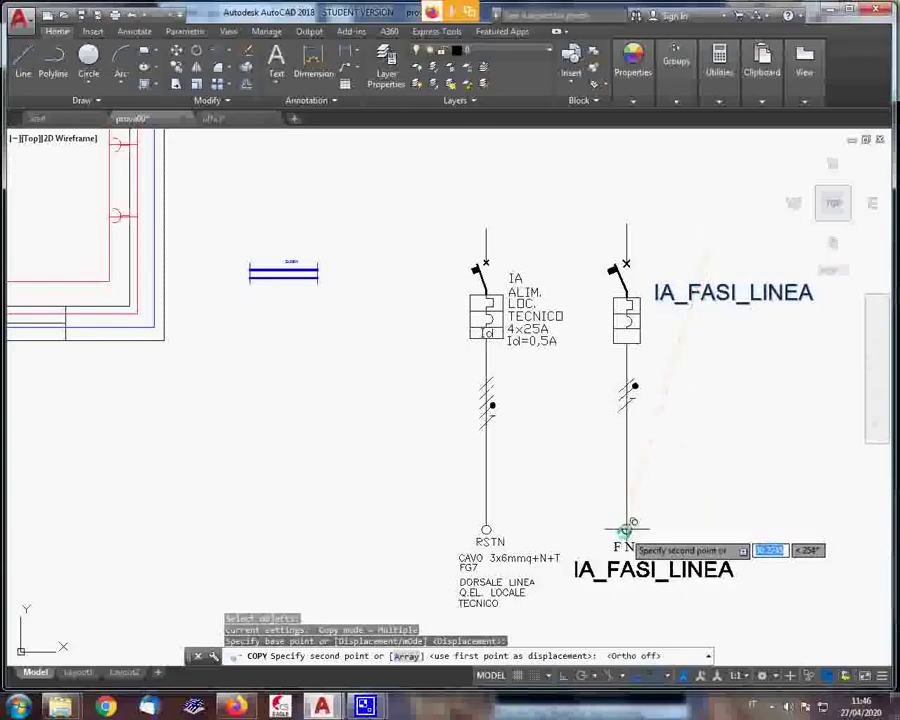
left_click(625, 530)
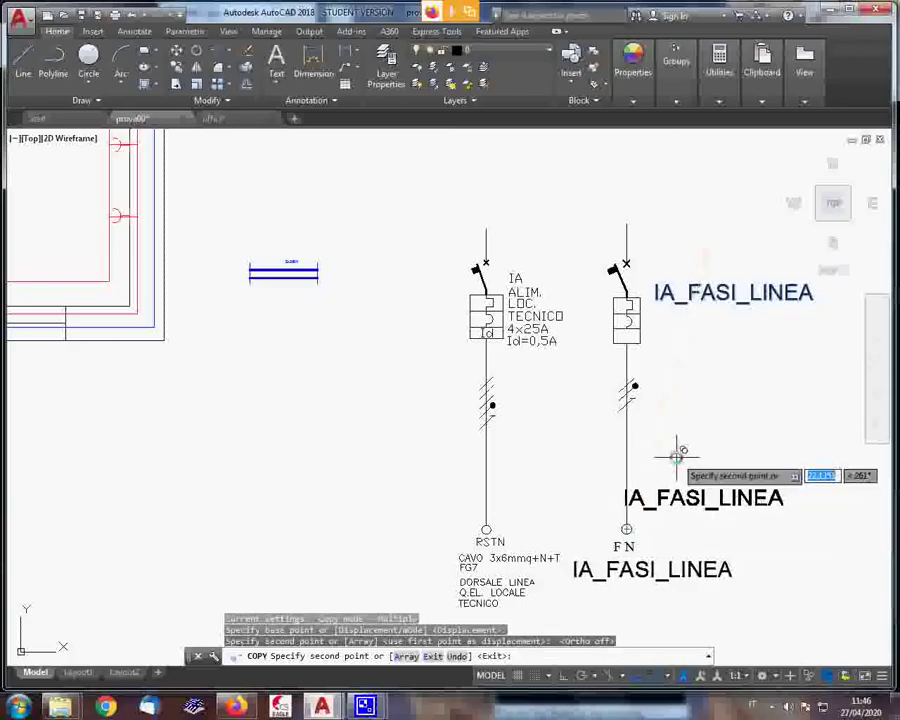
key("Escape")
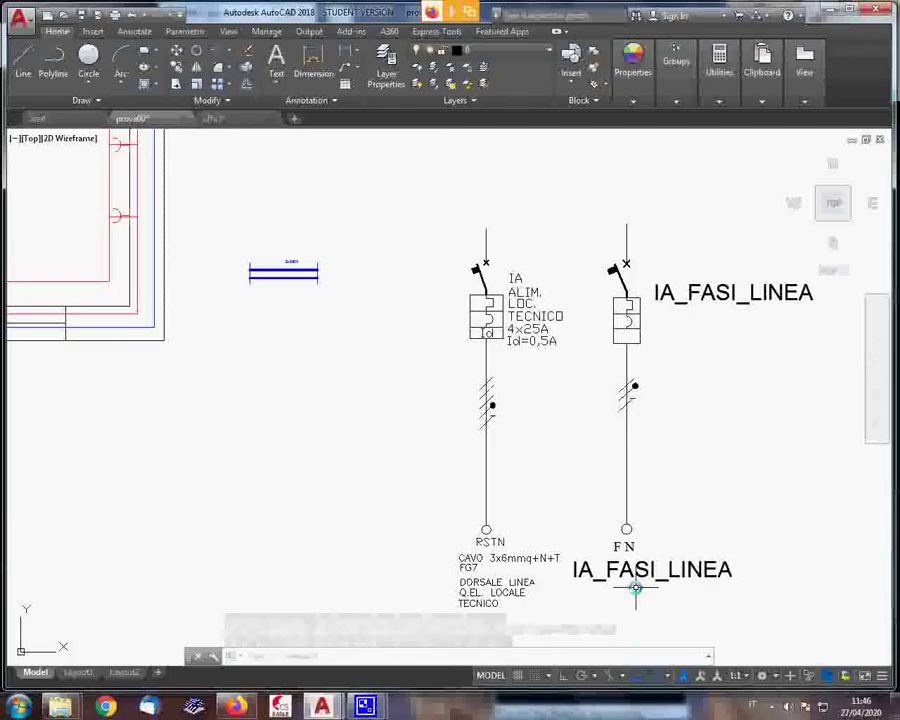
type("DDAT")
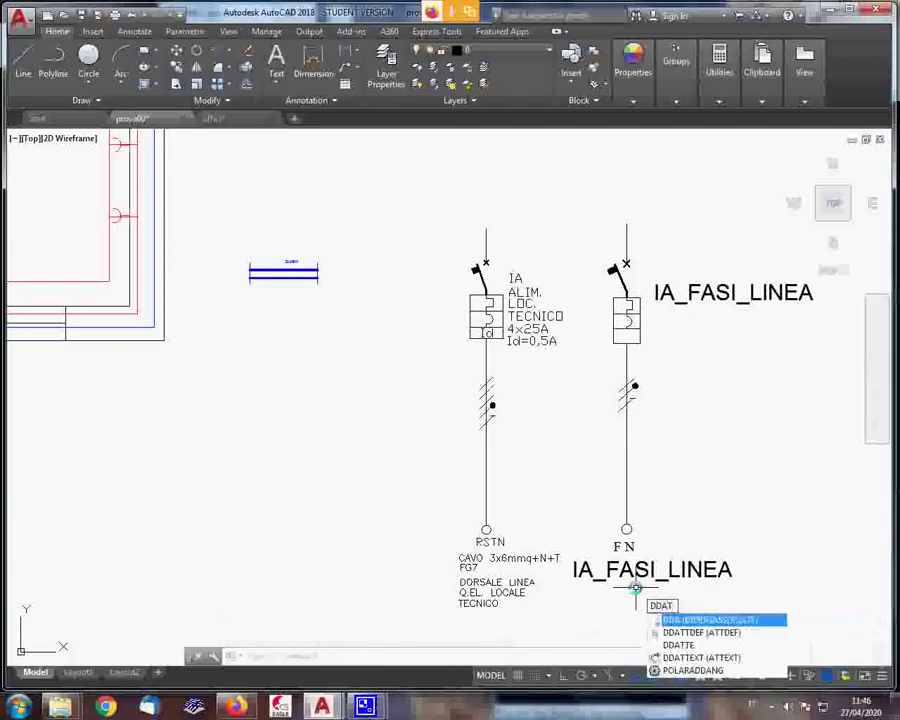
type("TE")
key("Return")
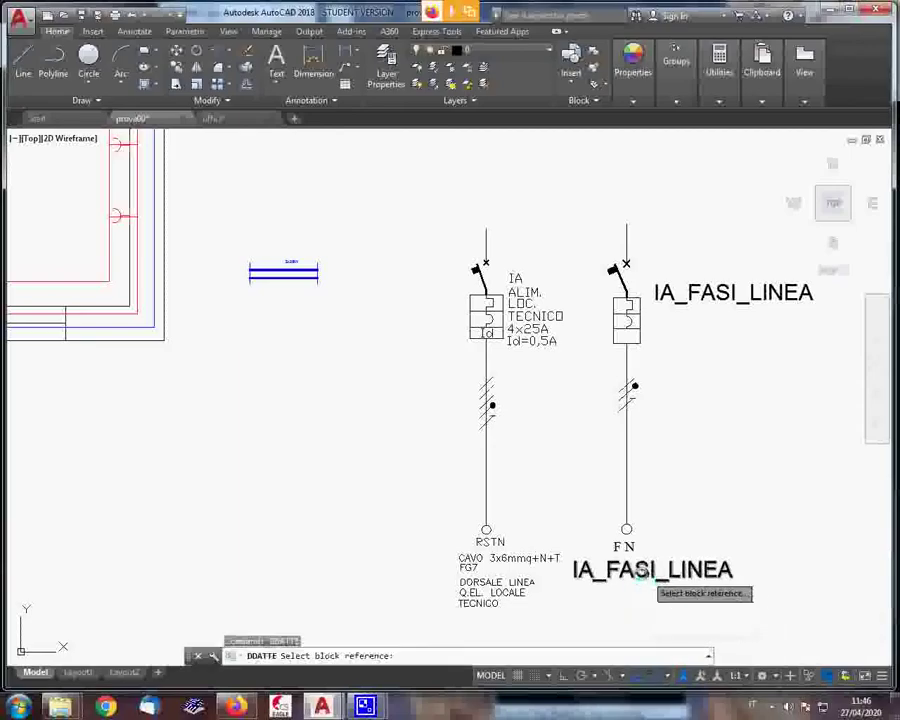
left_click(638, 568)
left_click(636, 567)
left_click(634, 565)
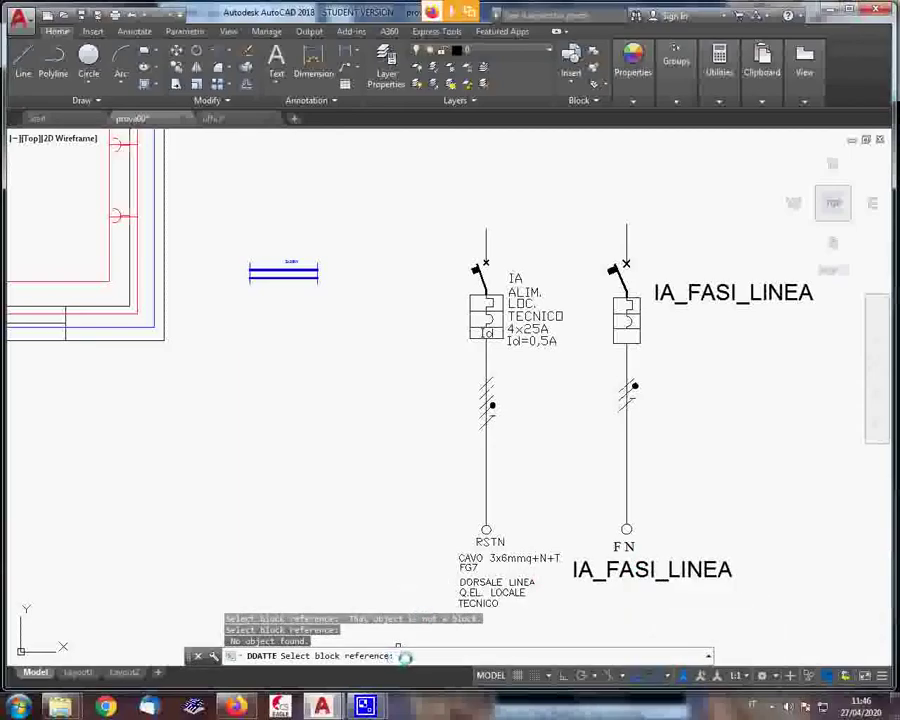
left_click(711, 578)
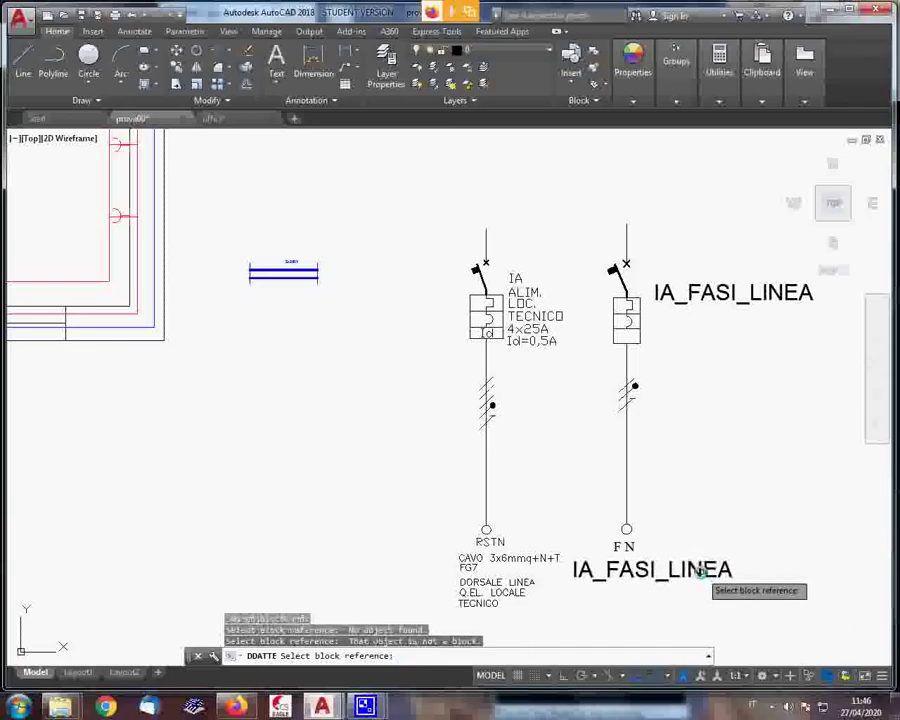
key("Escape")
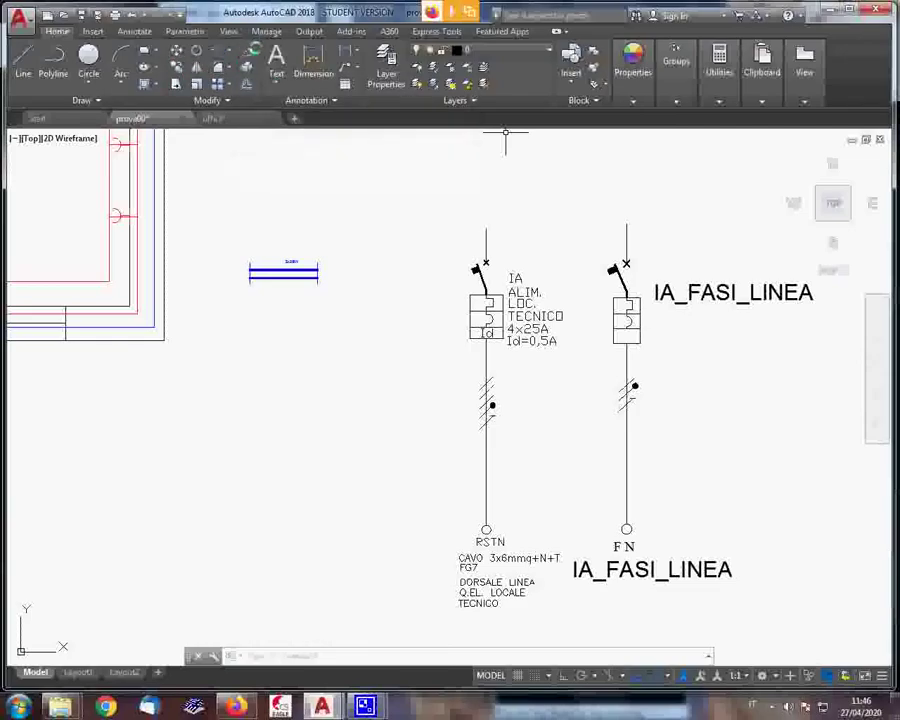
type("e")
key("Return")
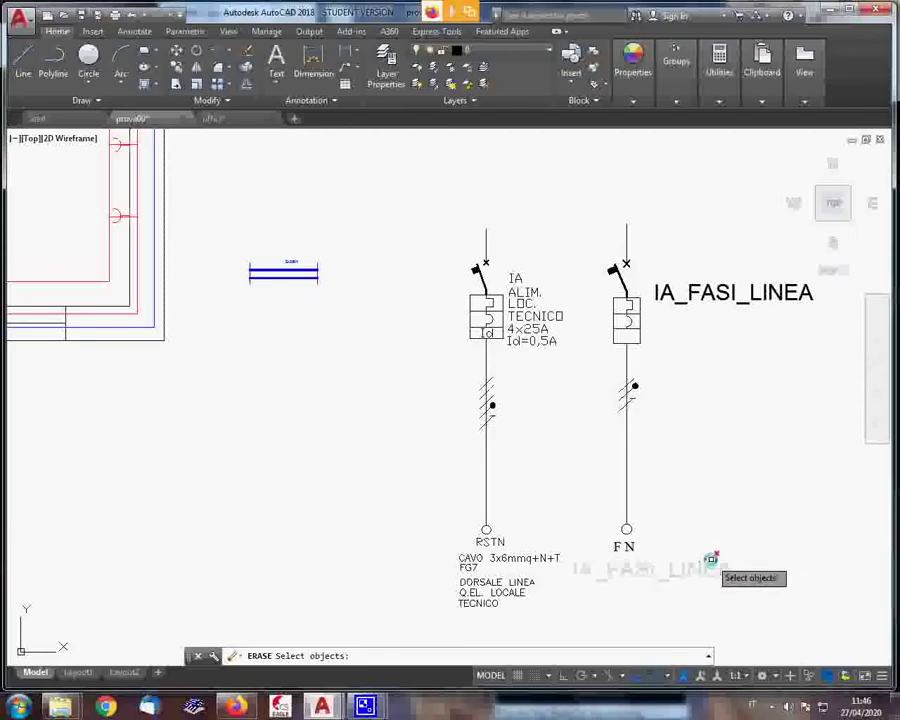
key("Escape")
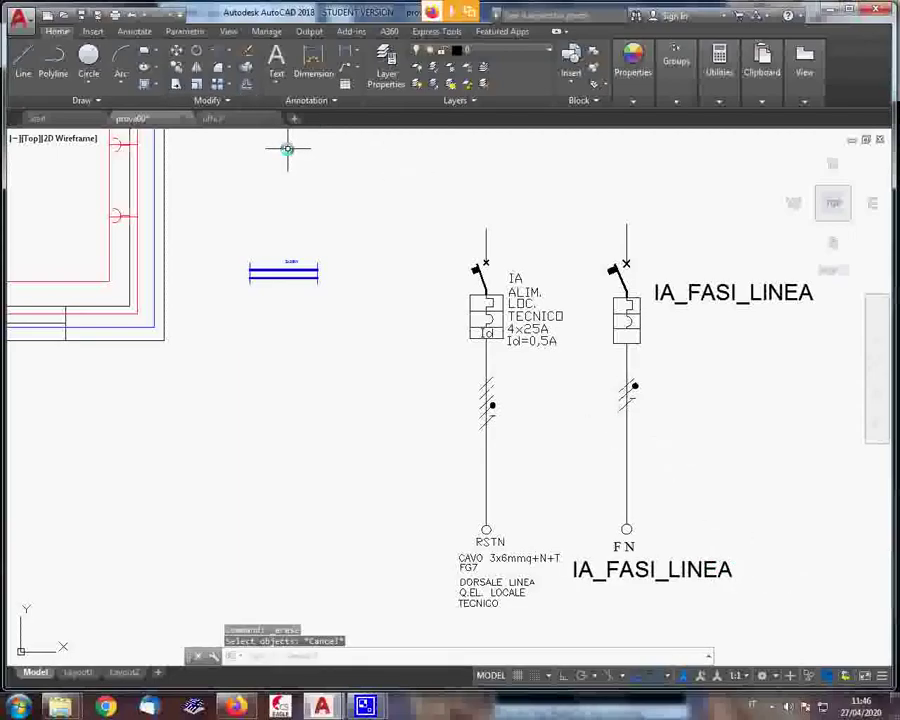
left_click(277, 76)
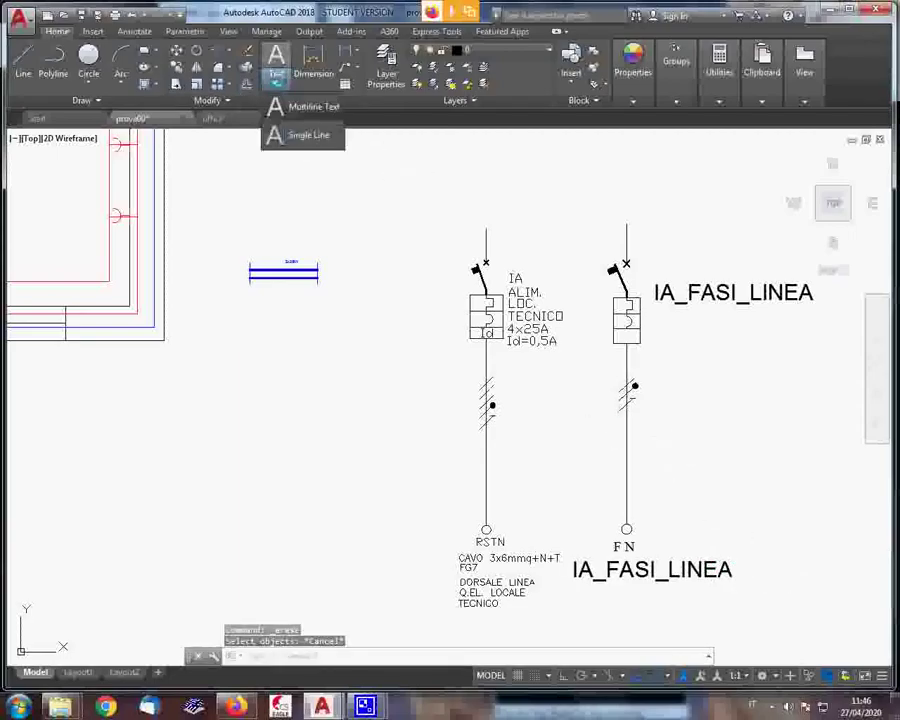
left_click(367, 378)
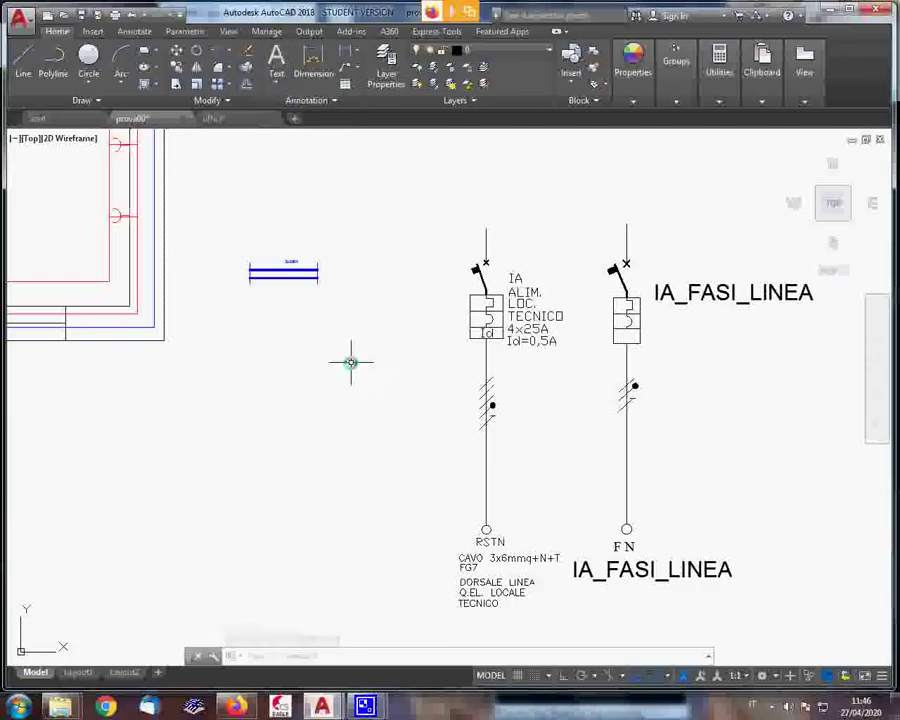
left_click(351, 362)
key("Escape")
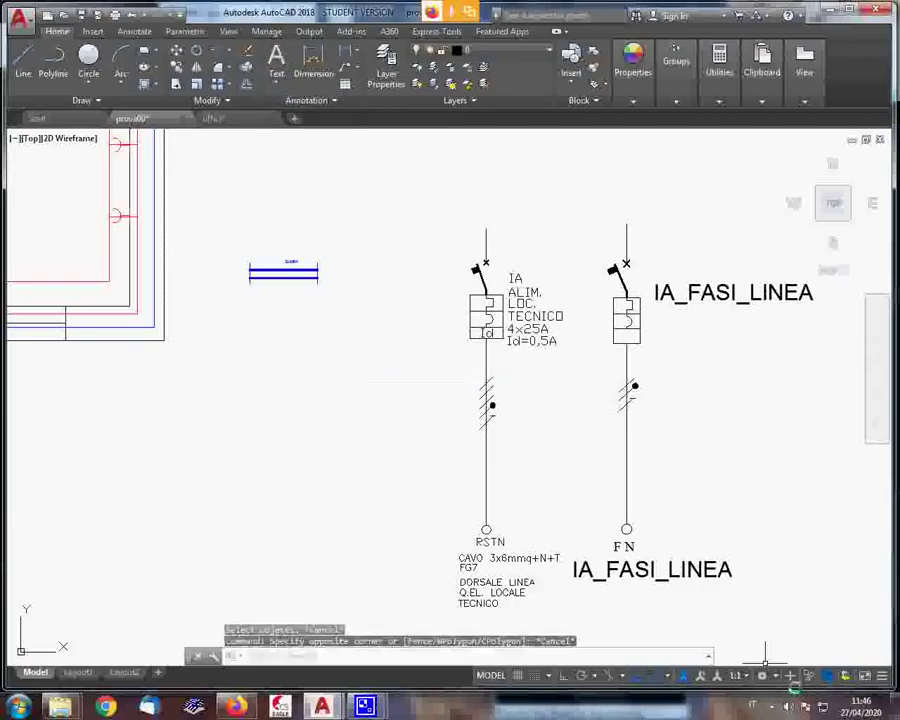
left_click(690, 573)
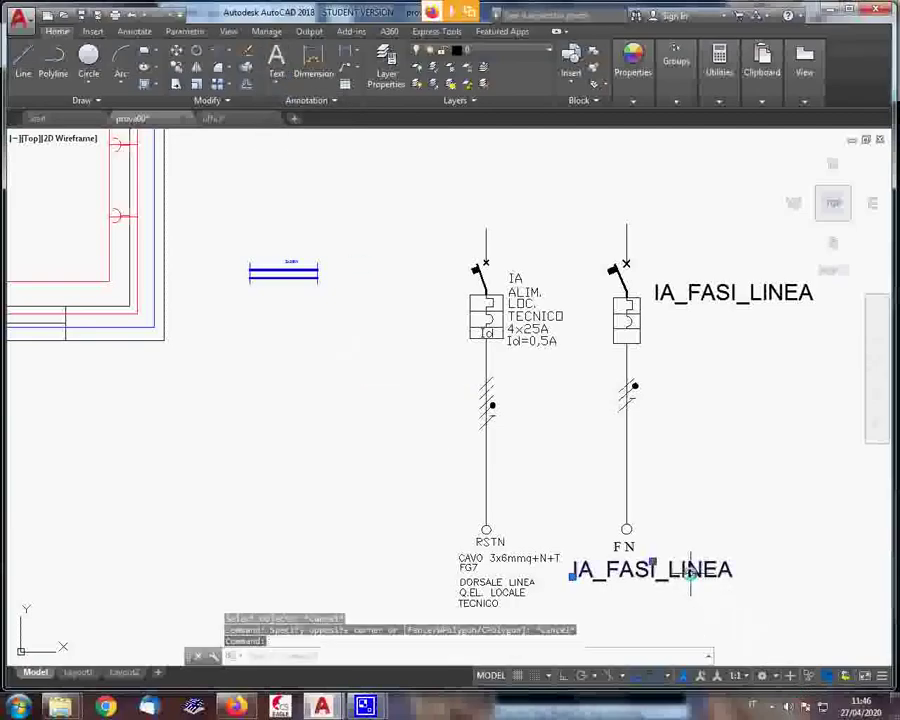
Retag the lower attribute as COMP_LINEA and change its prompt to SEZ_CAVI
double_click(638, 575)
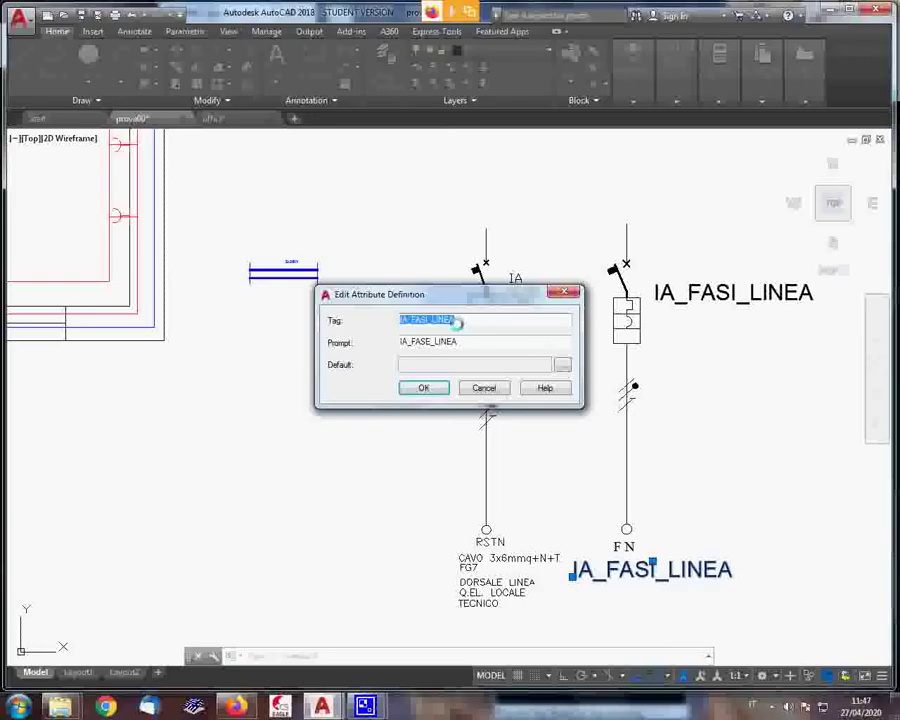
type("COMP")
left_click_drag(456, 341, 345, 325)
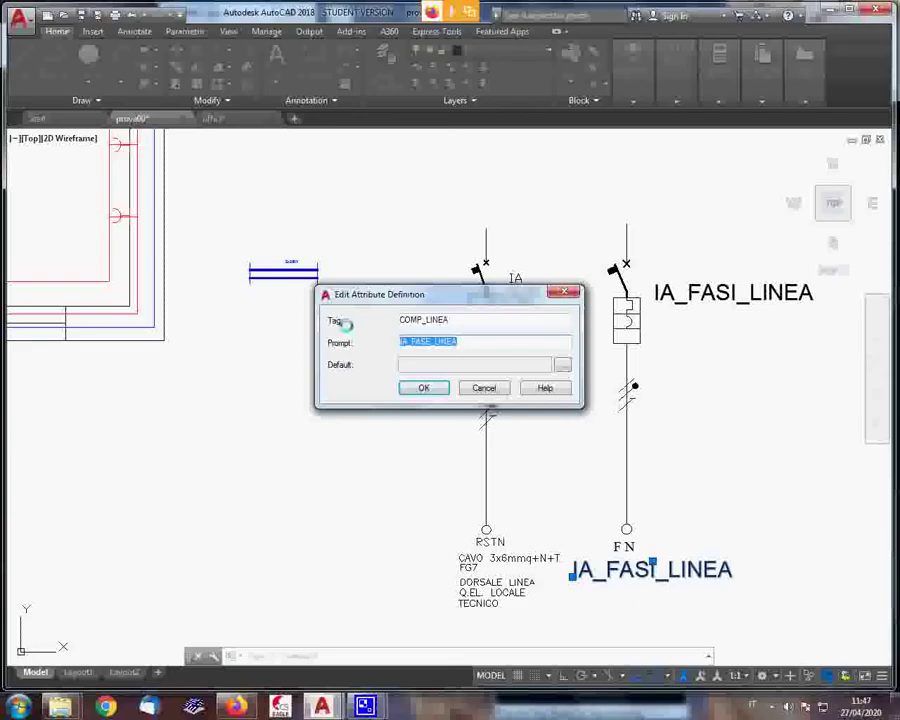
type("SEZ_CAVI")
left_click(424, 388)
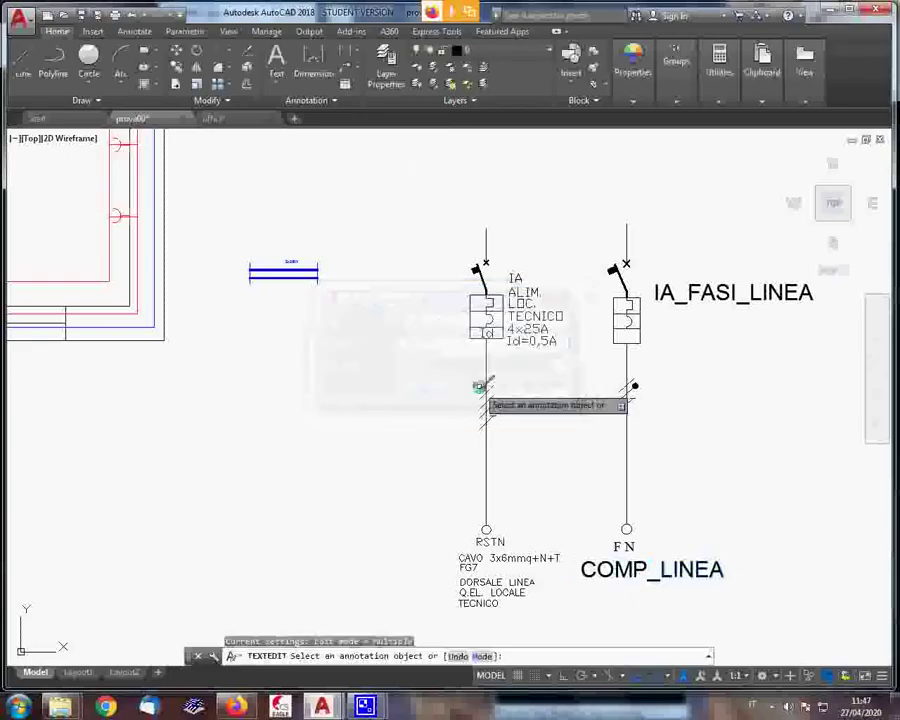
scroll(566, 320, "down", 2)
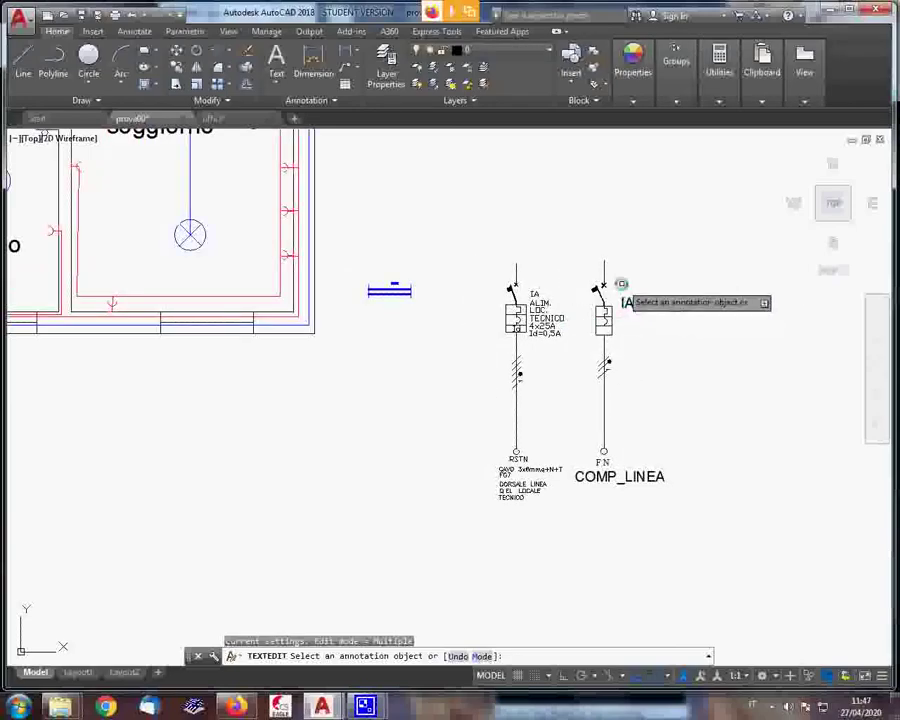
key("Escape")
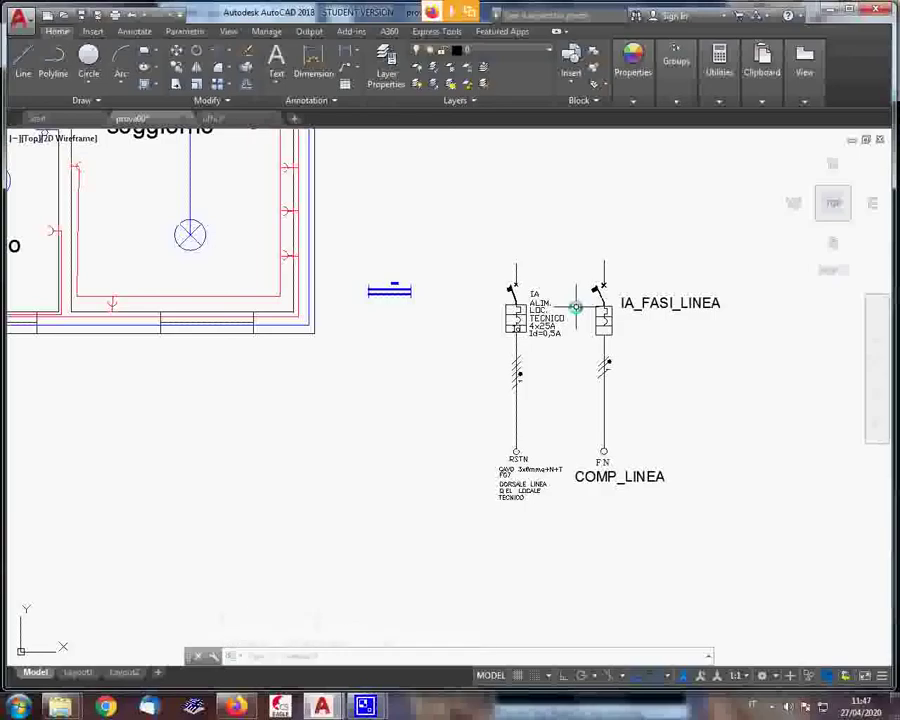
Start WBLOCK, window-select the right breaker's 25 objects, and set the base point at its line top
type("WBLO")
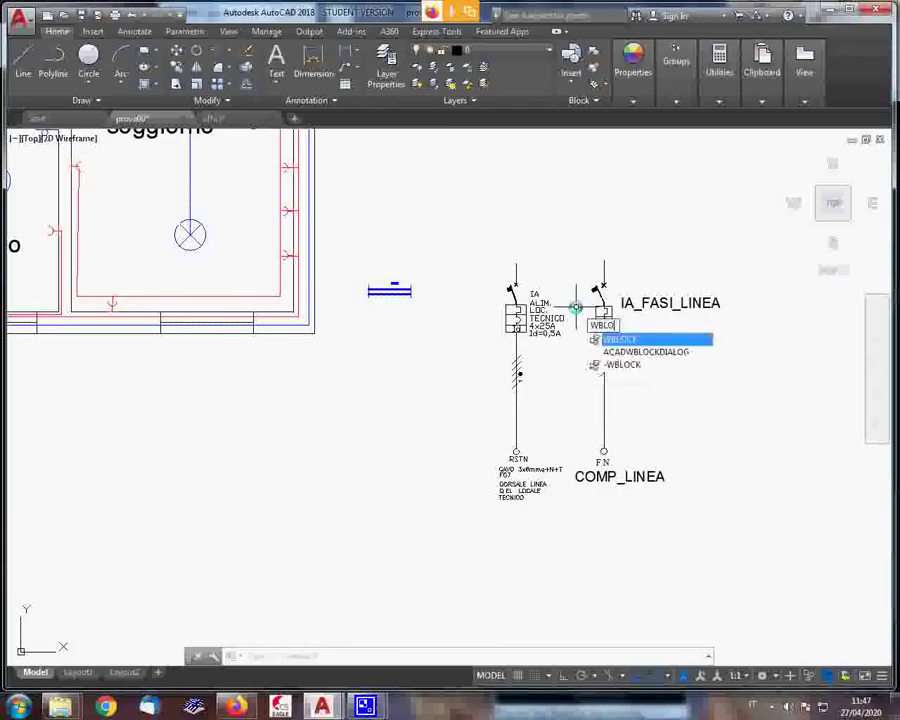
type("CK")
key("Return")
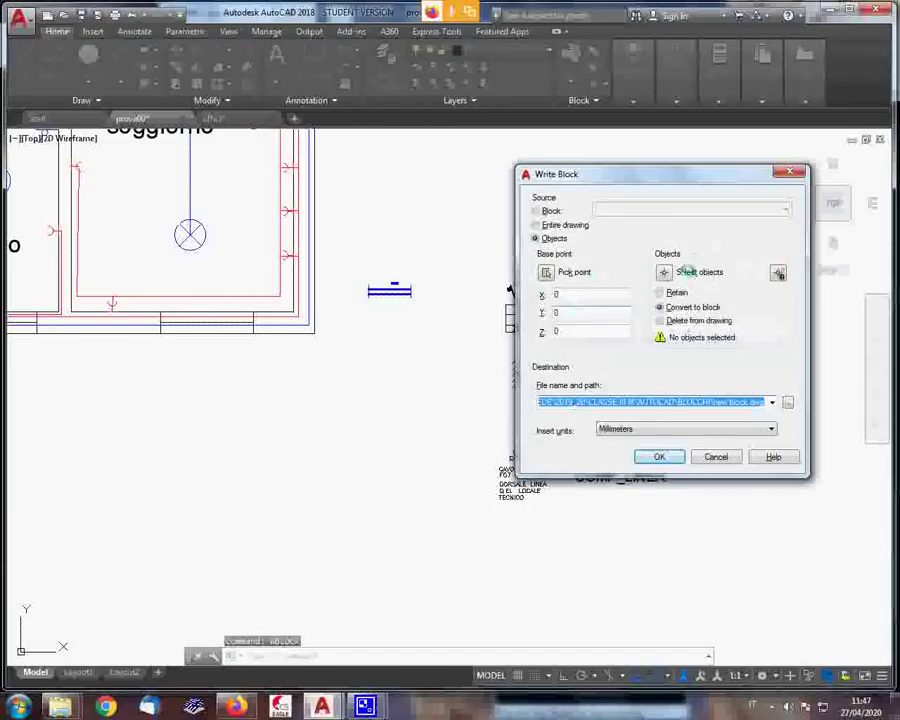
left_click(665, 272)
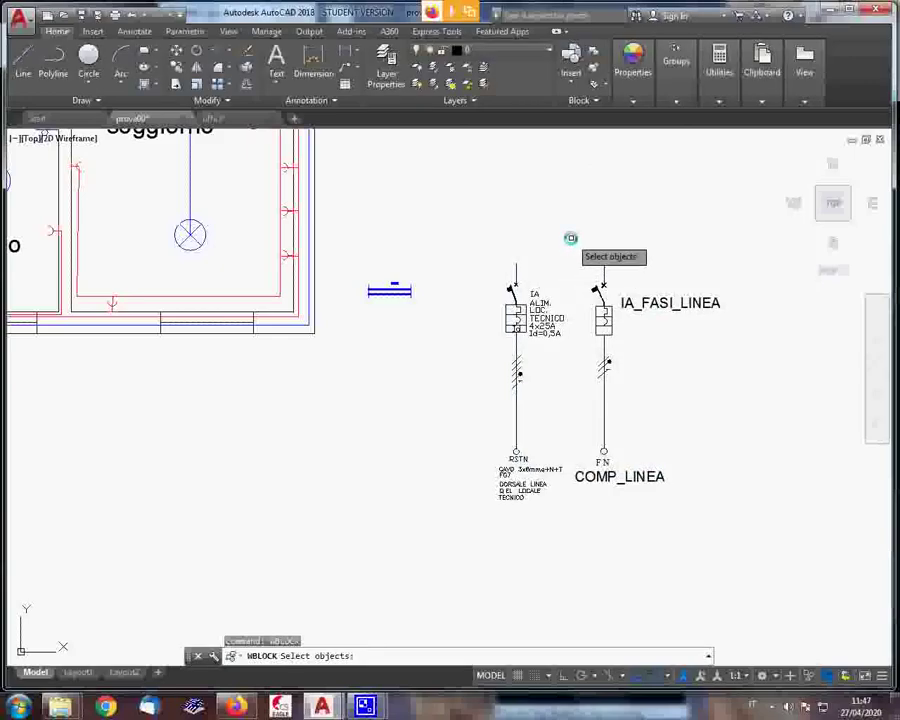
left_click(570, 238)
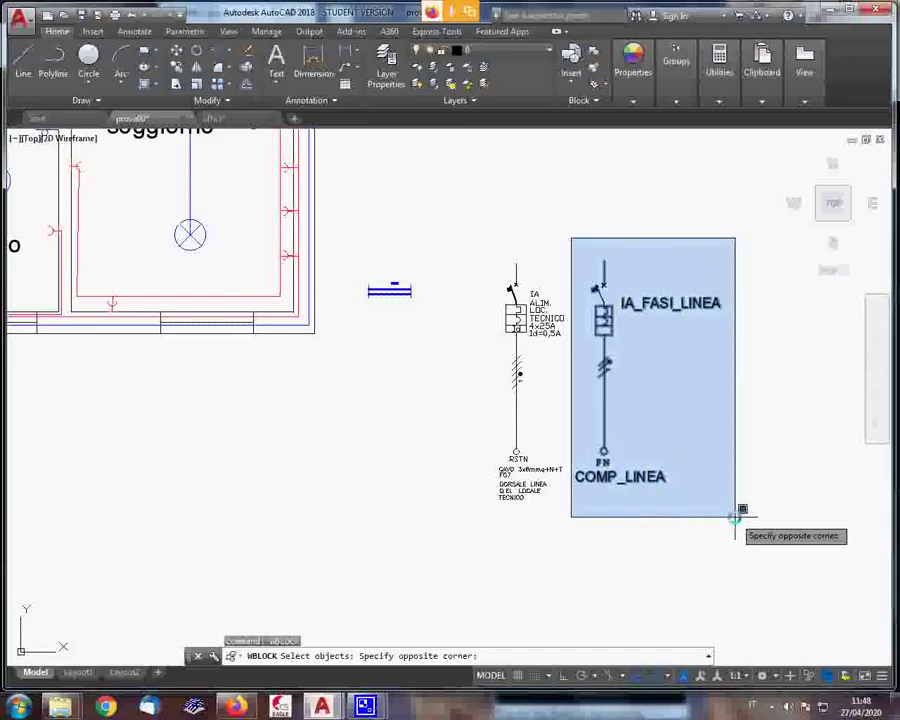
left_click(736, 517)
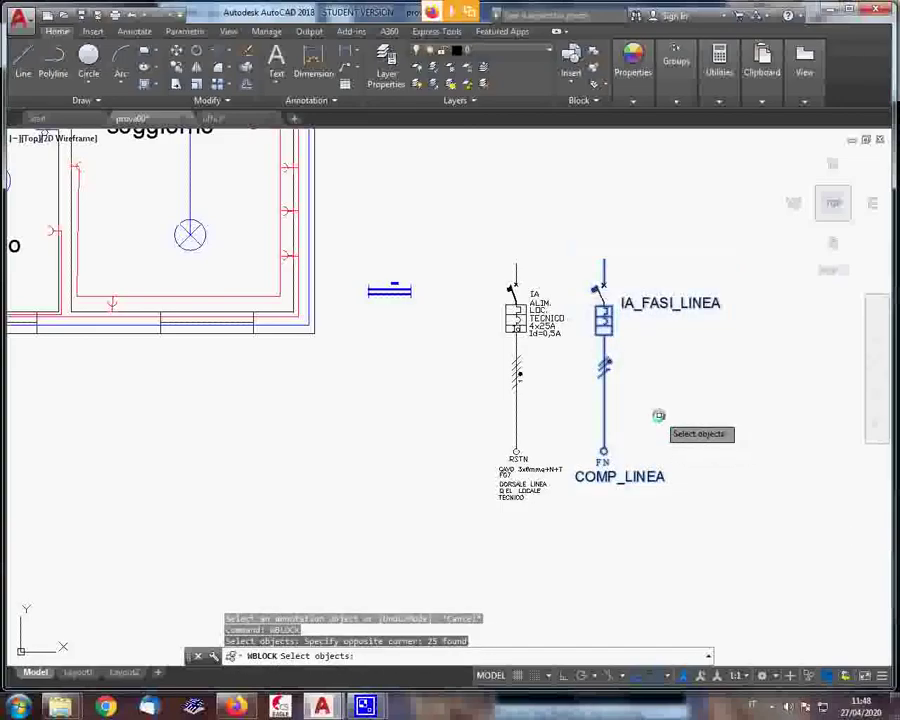
key("Return")
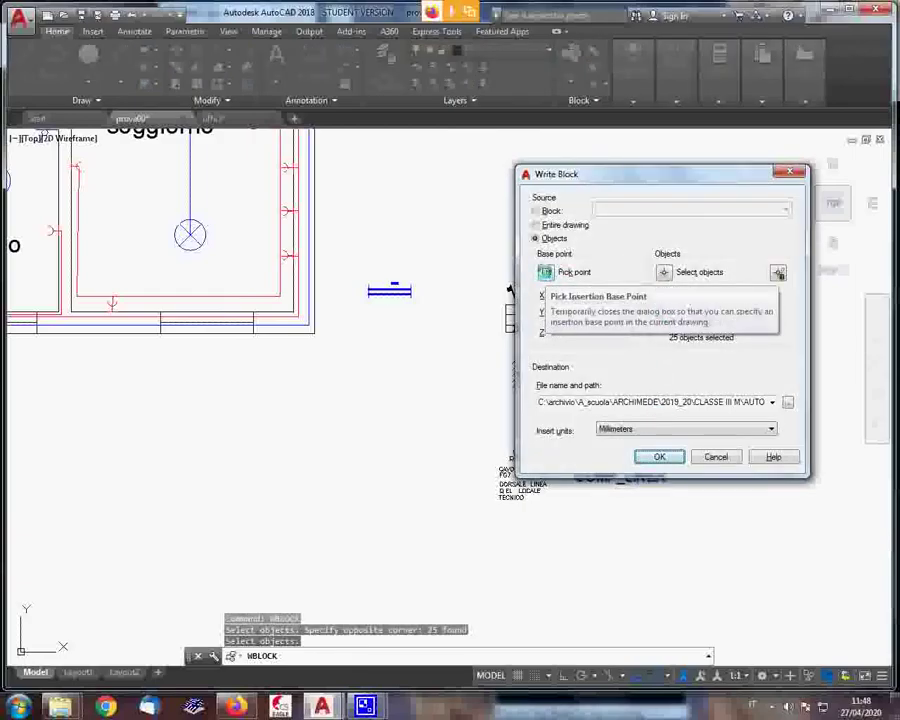
left_click(546, 272)
scroll(611, 272, "up", 5)
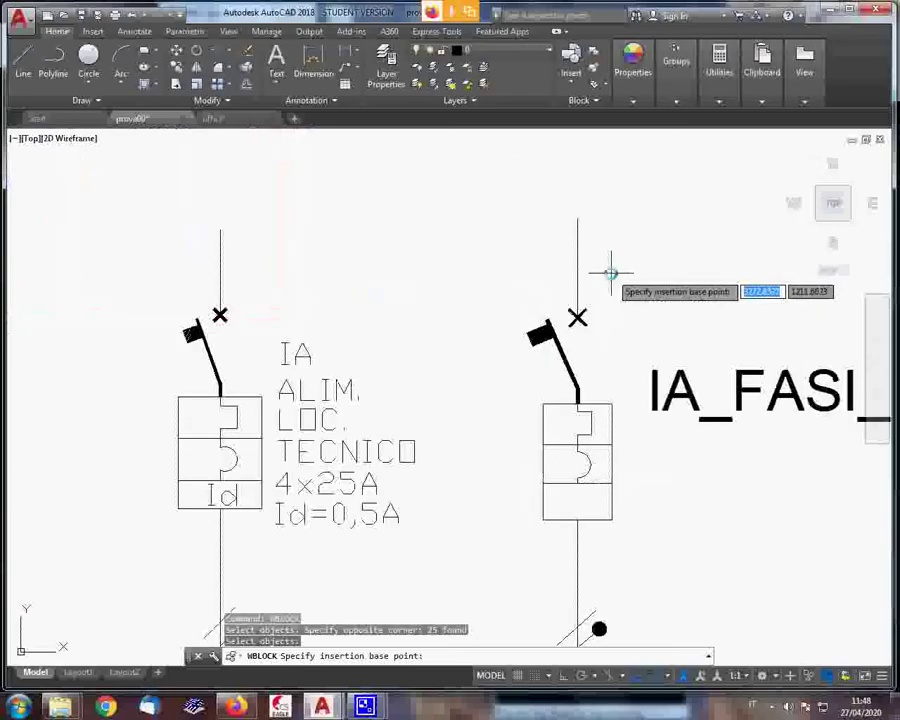
left_click(577, 217)
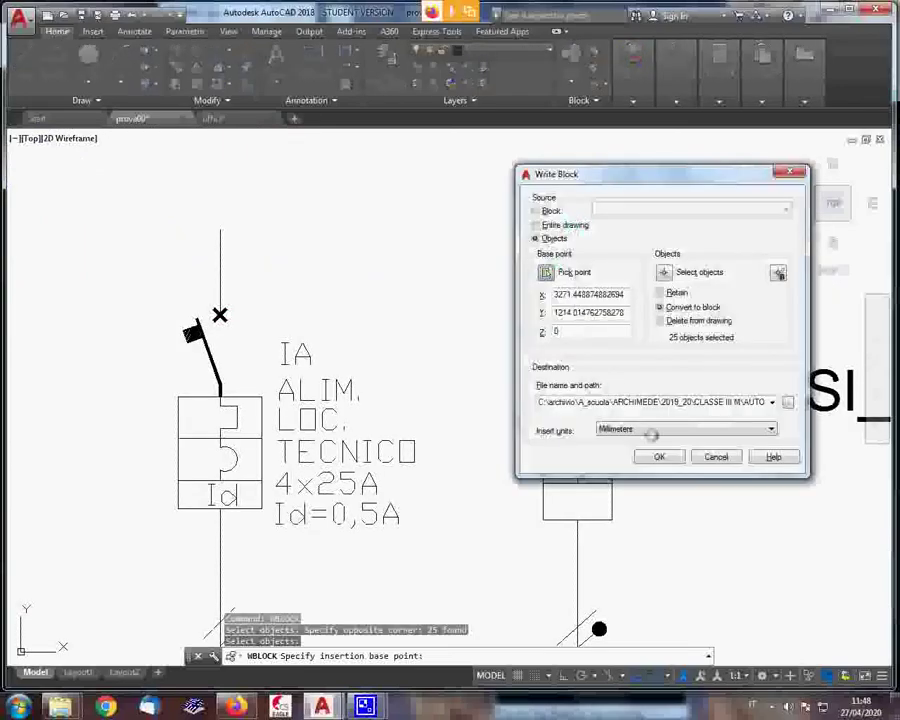
Set the export file to interruttore automatico 1.dwg in the BLOCCHI folder
left_click(788, 401)
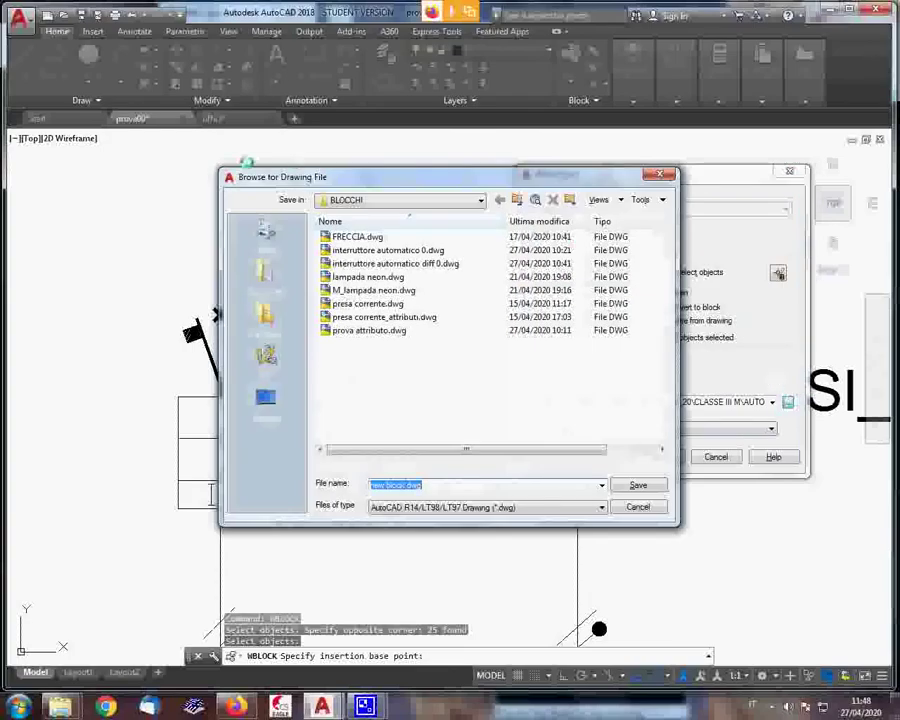
left_click(364, 251)
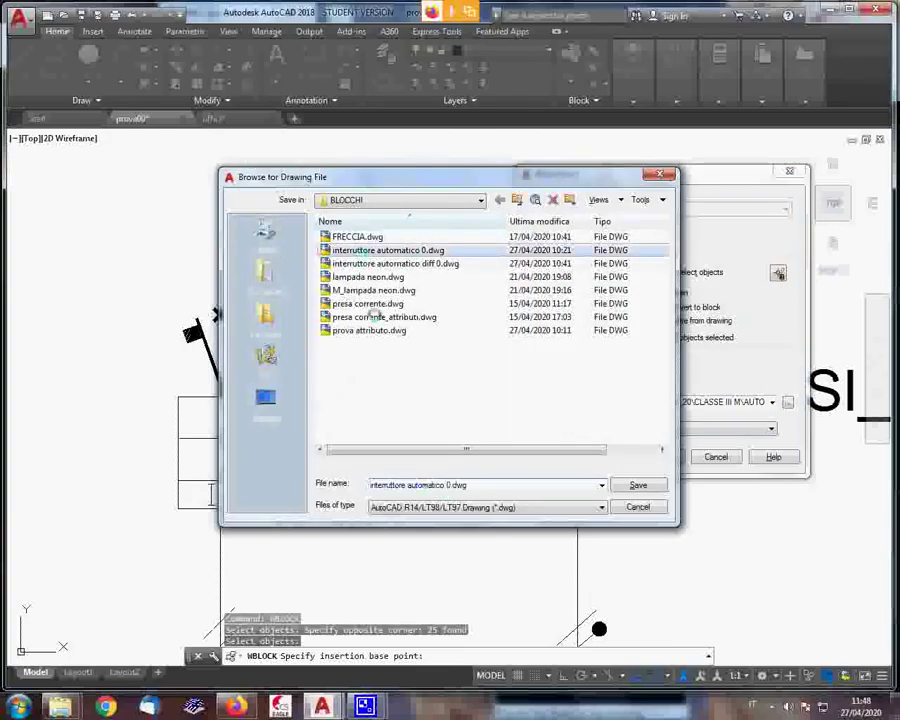
left_click(449, 484)
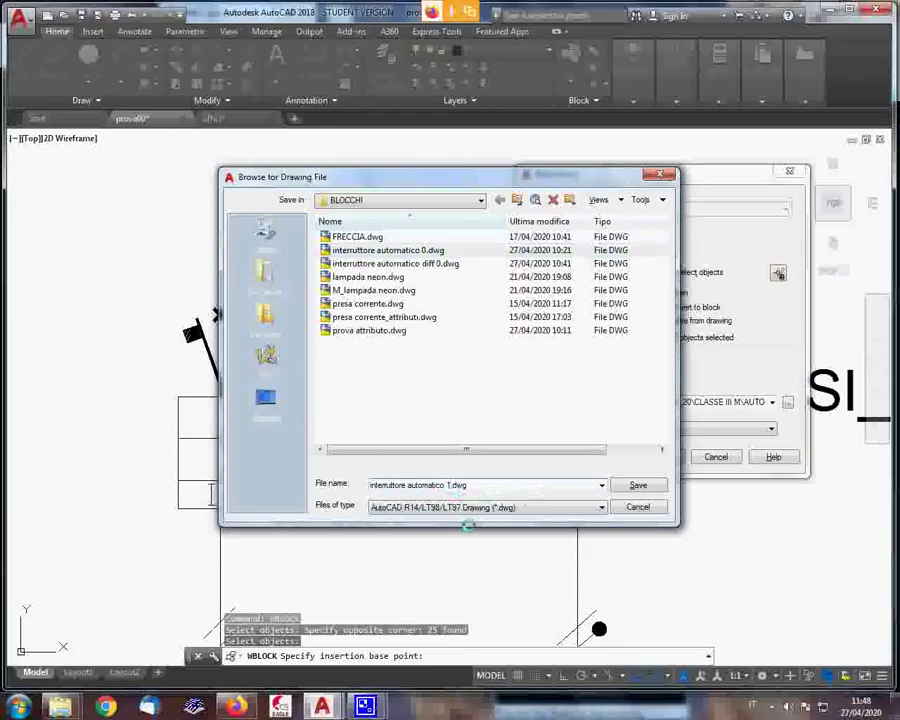
key("Tab")
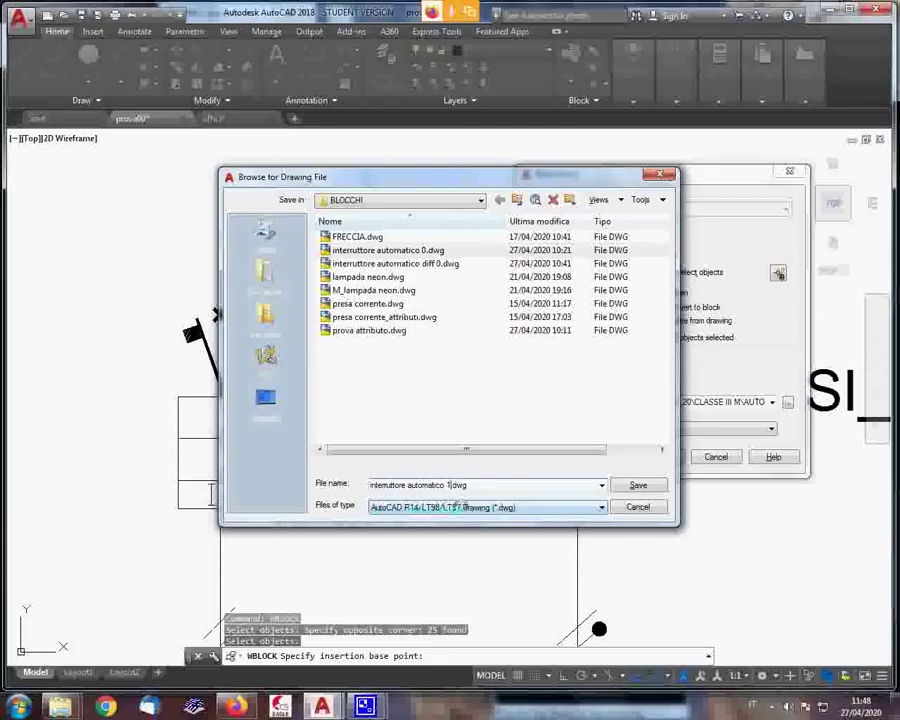
left_click(656, 485)
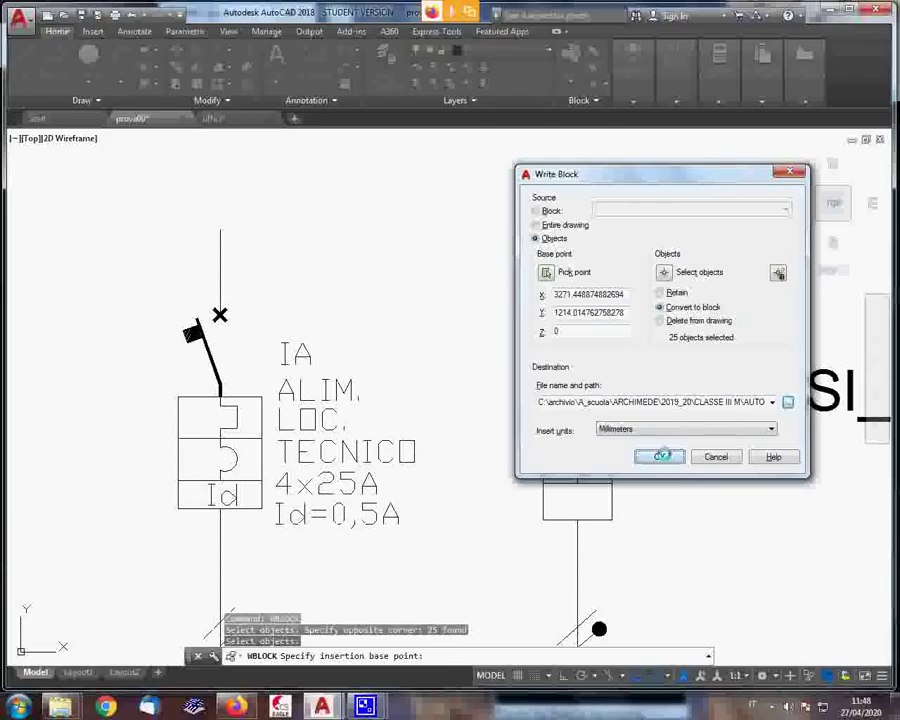
Write the interruttore automatico 1 block and accept the attribute dialog with empty values
left_click(661, 456)
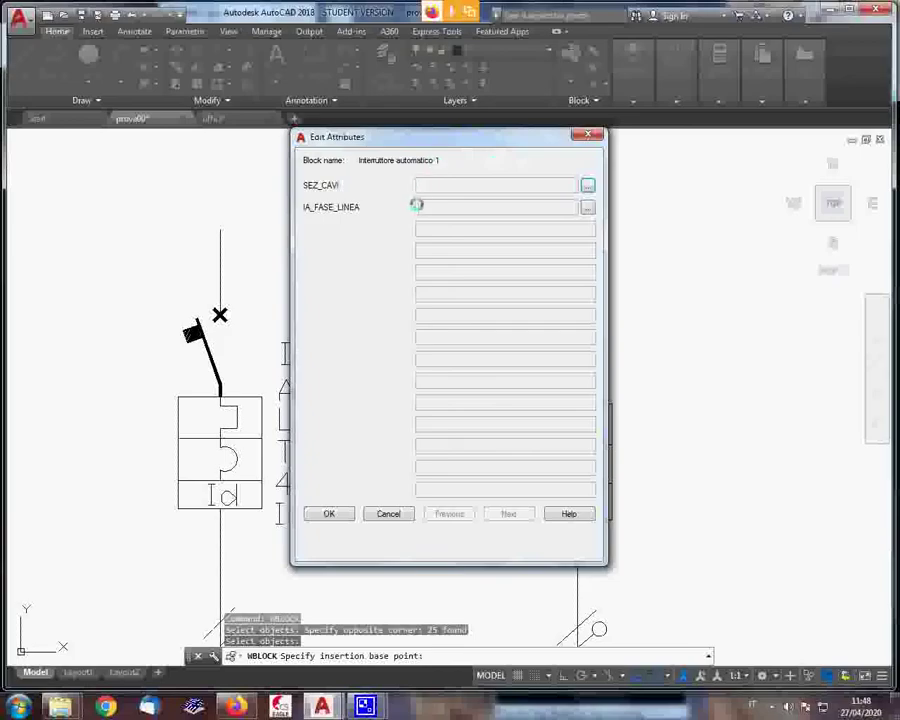
left_click_drag(438, 139, 232, 194)
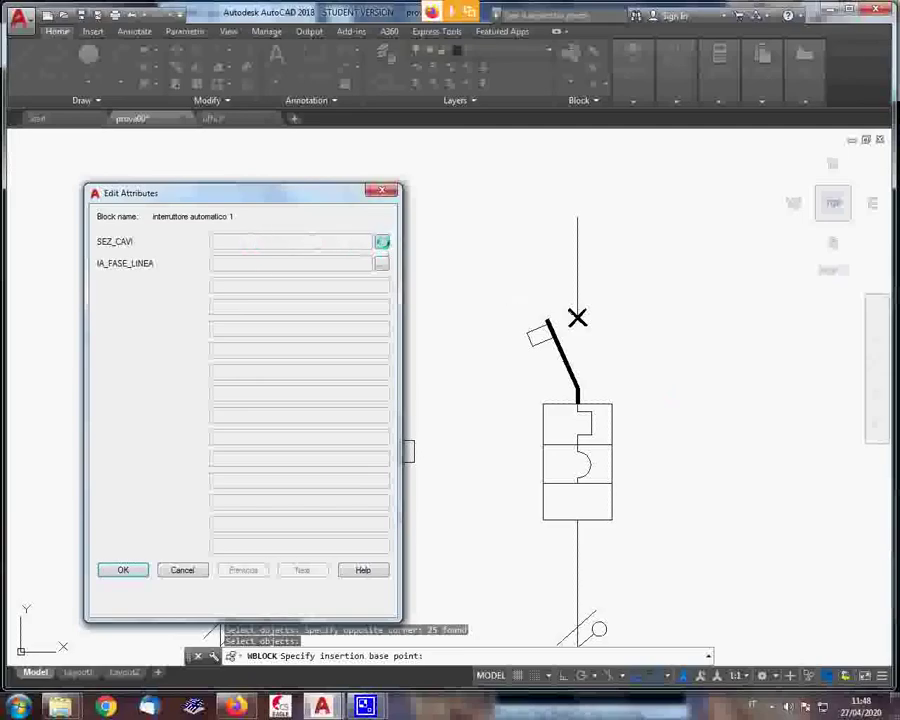
left_click(381, 242)
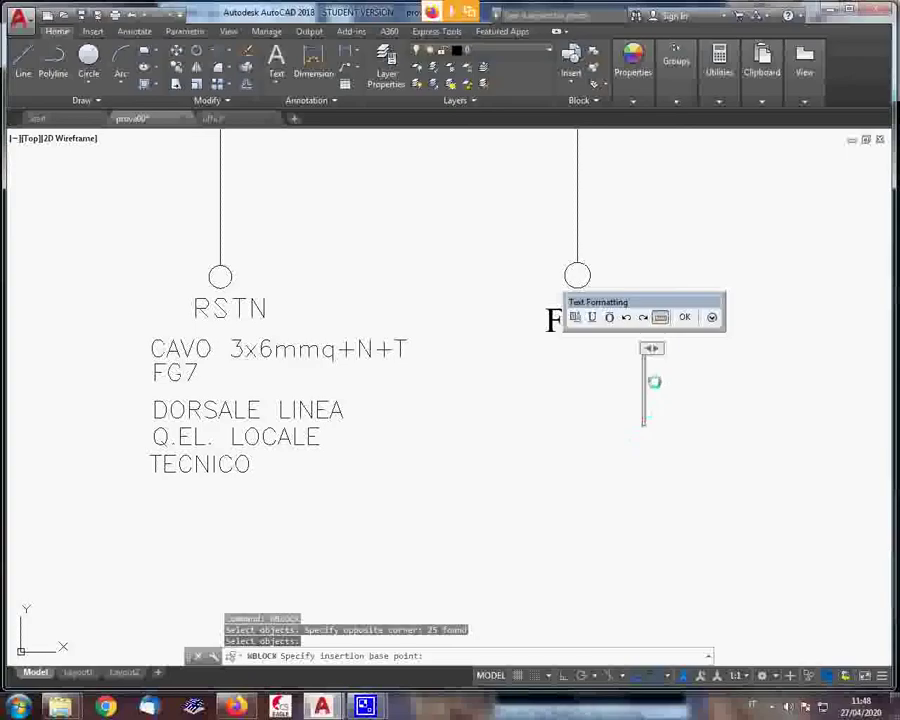
Widen the label box and type 'Cavo', '2x2,5mmq+T', 'linea', 'Prese', 'Bagno' on separate lines
left_click_drag(644, 375, 733, 383)
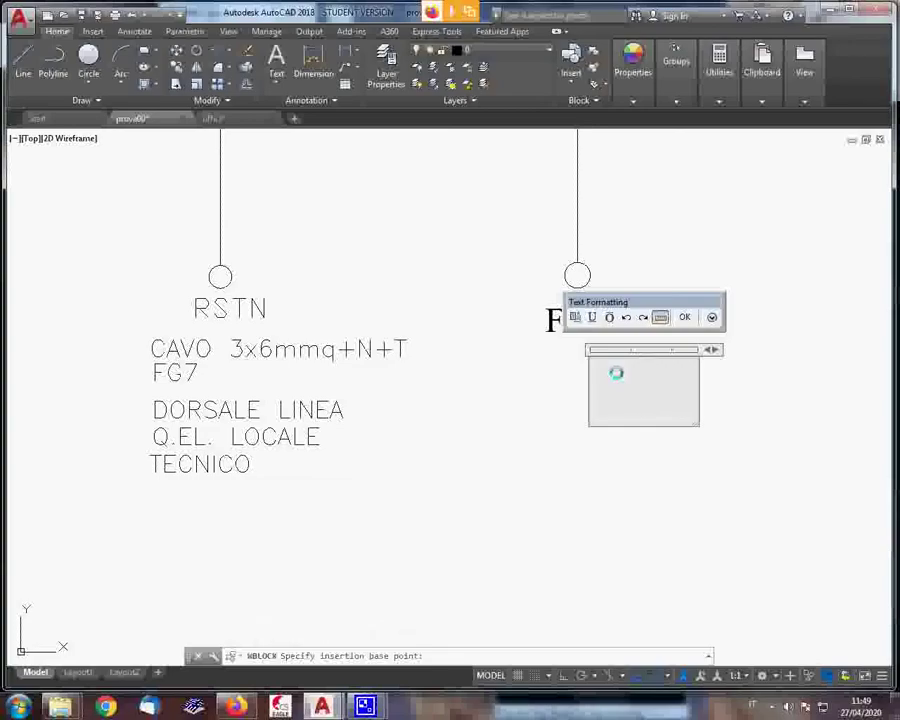
type("C")
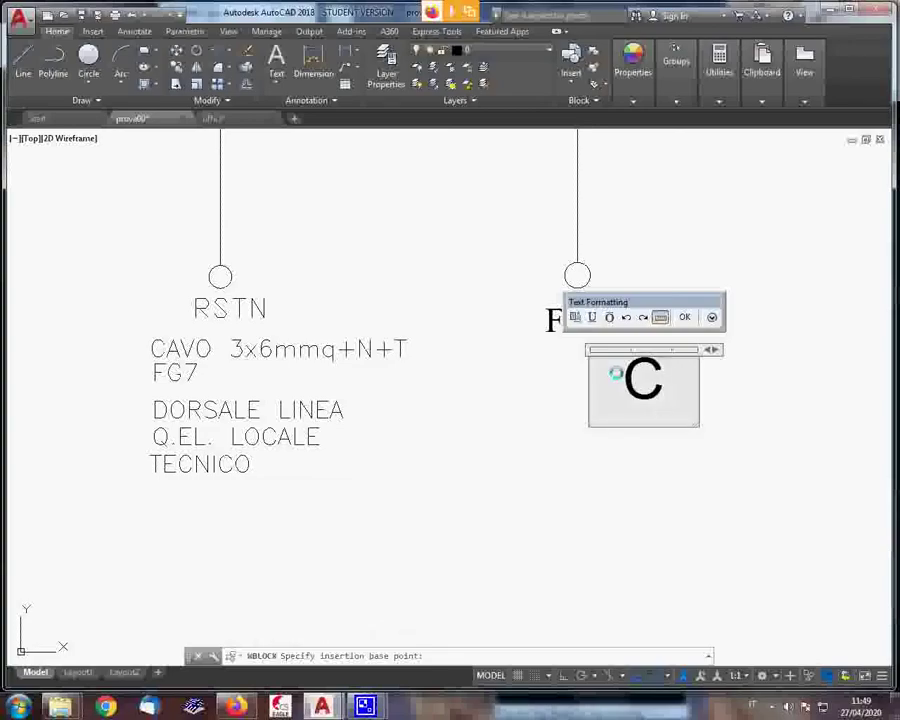
type("a")
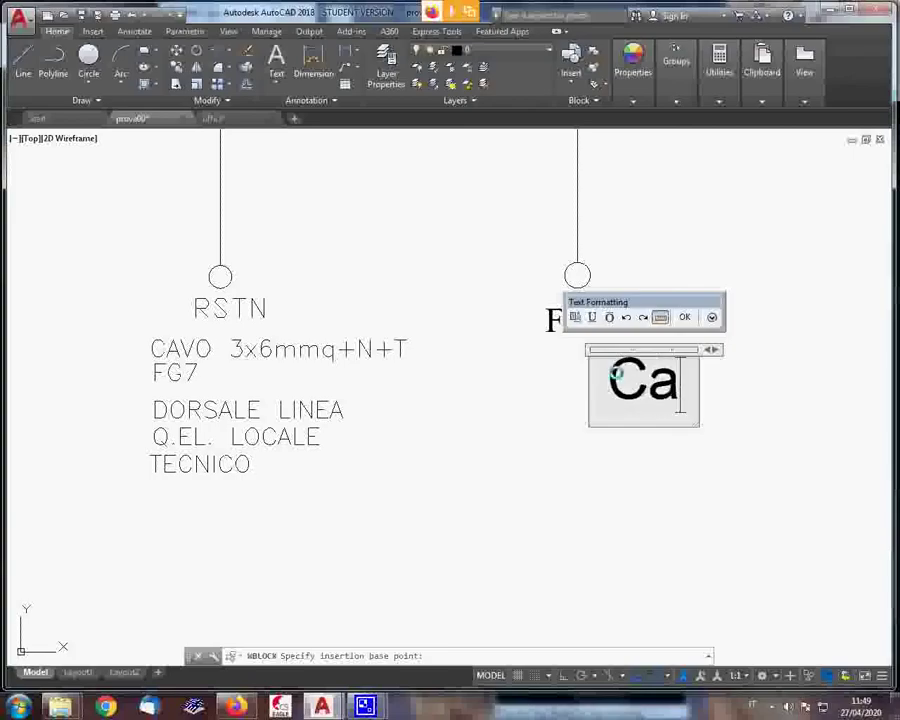
type("vo")
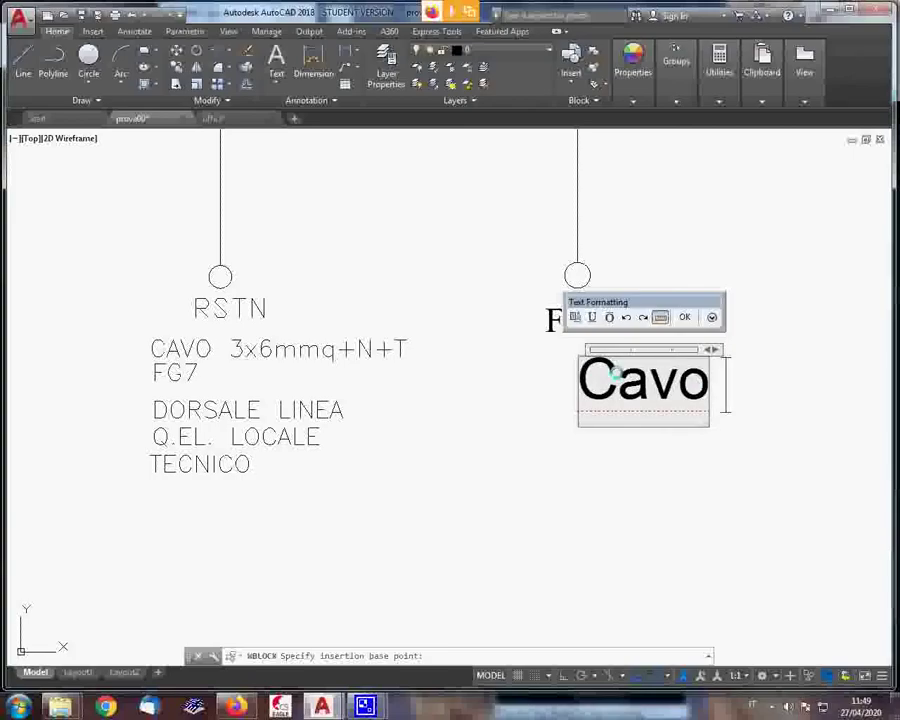
key("Return")
type("2x")
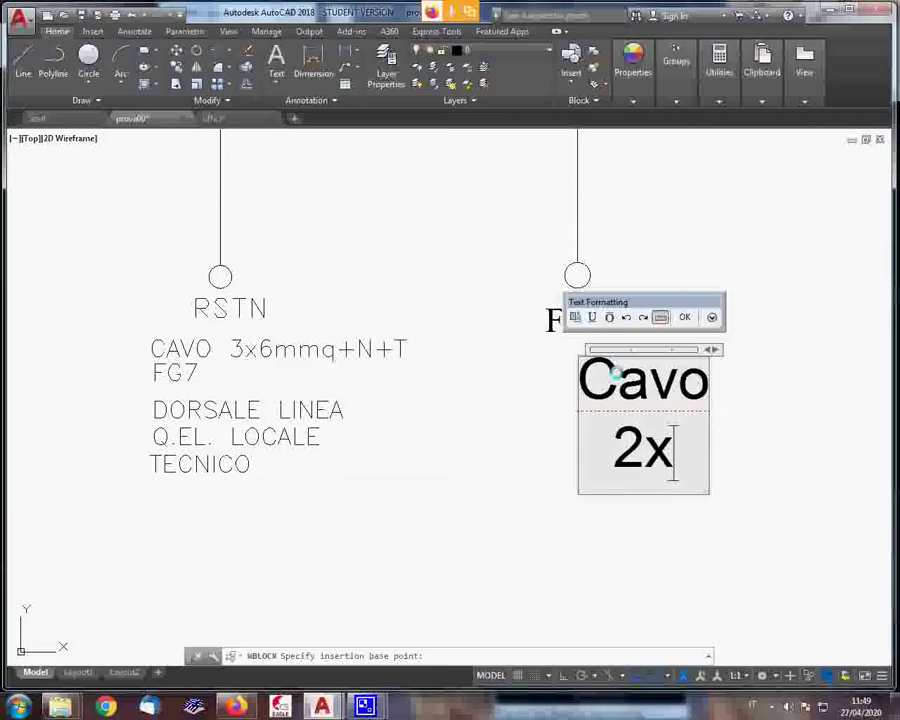
type("2,")
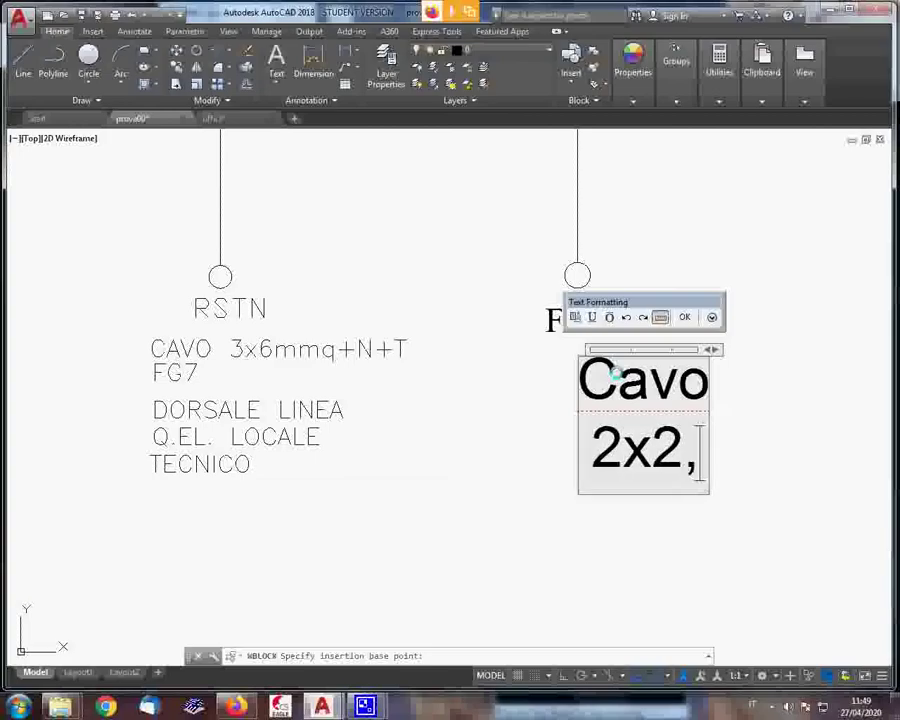
type("5mm")
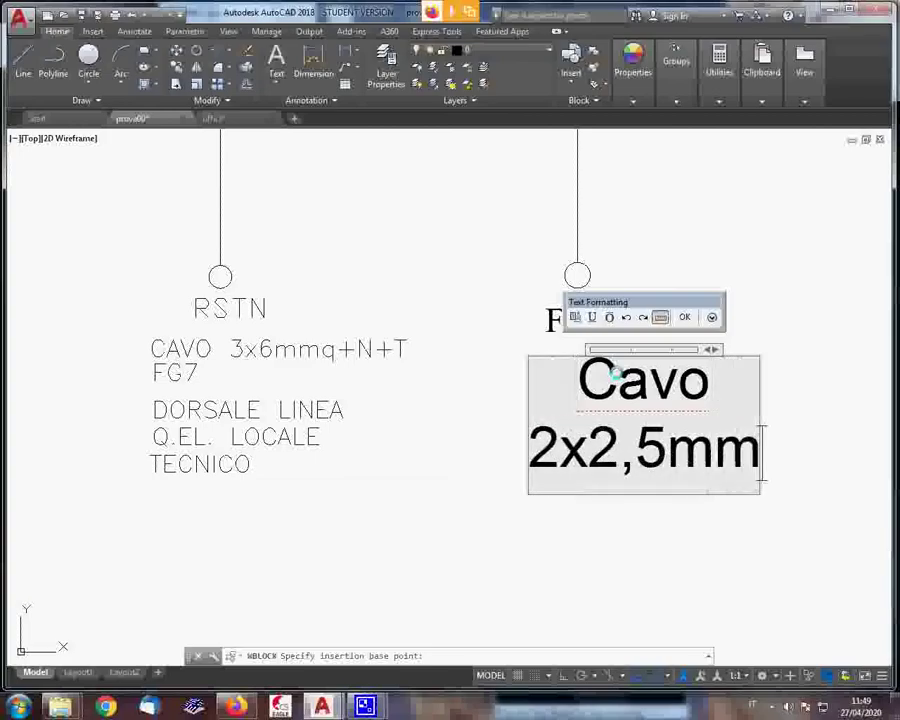
type("q")
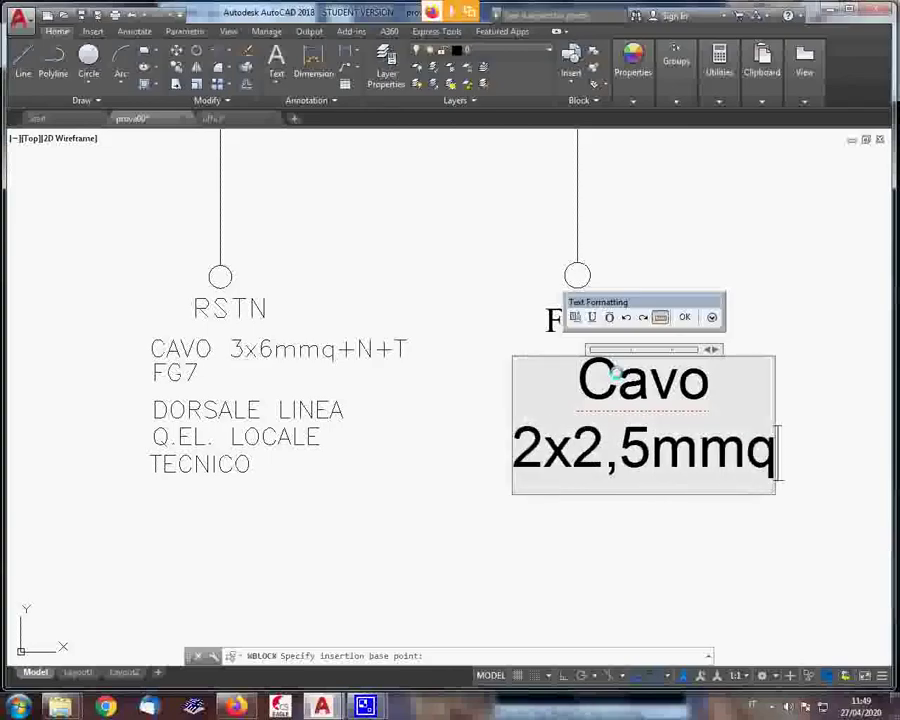
type("+")
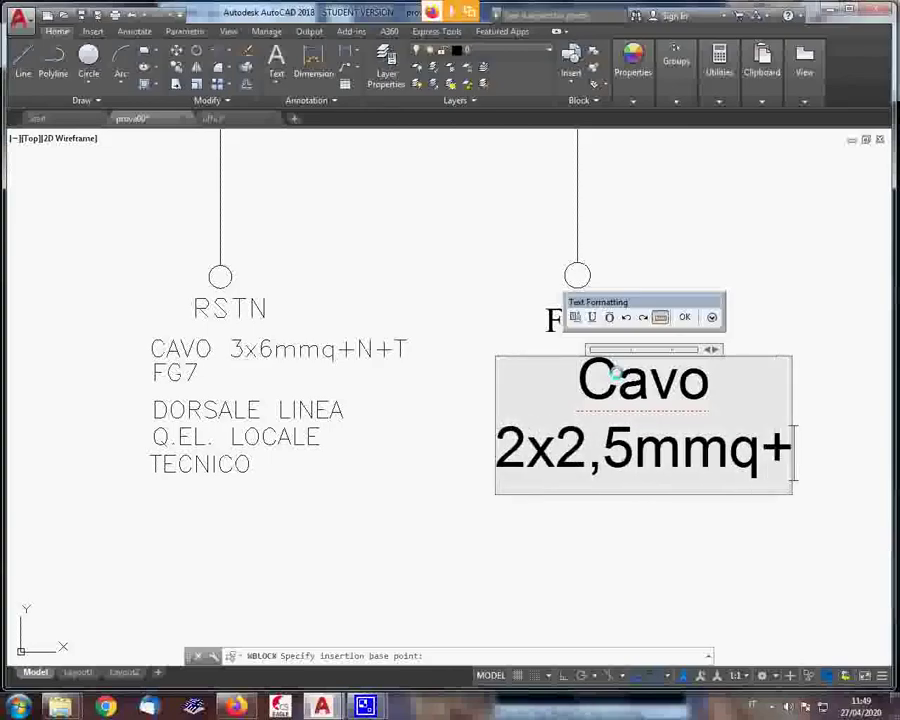
type("T")
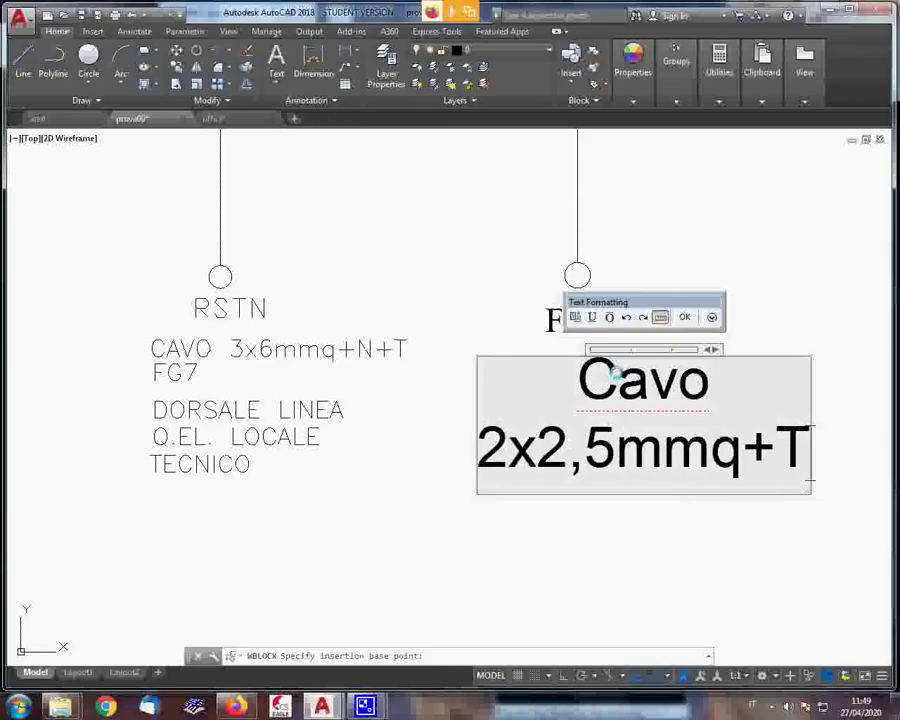
key("Return")
type("l")
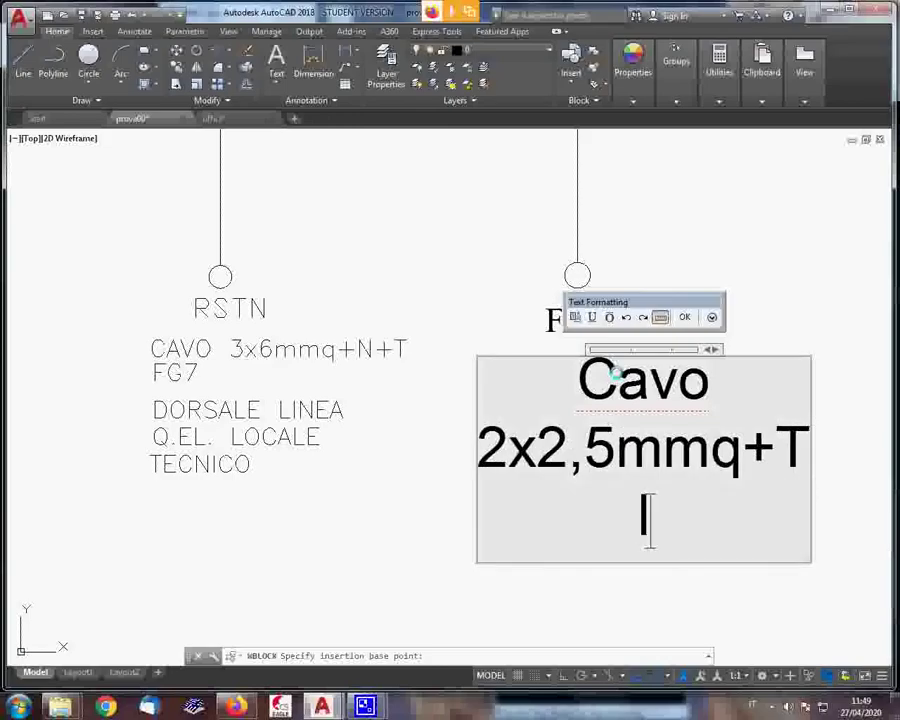
type("inea")
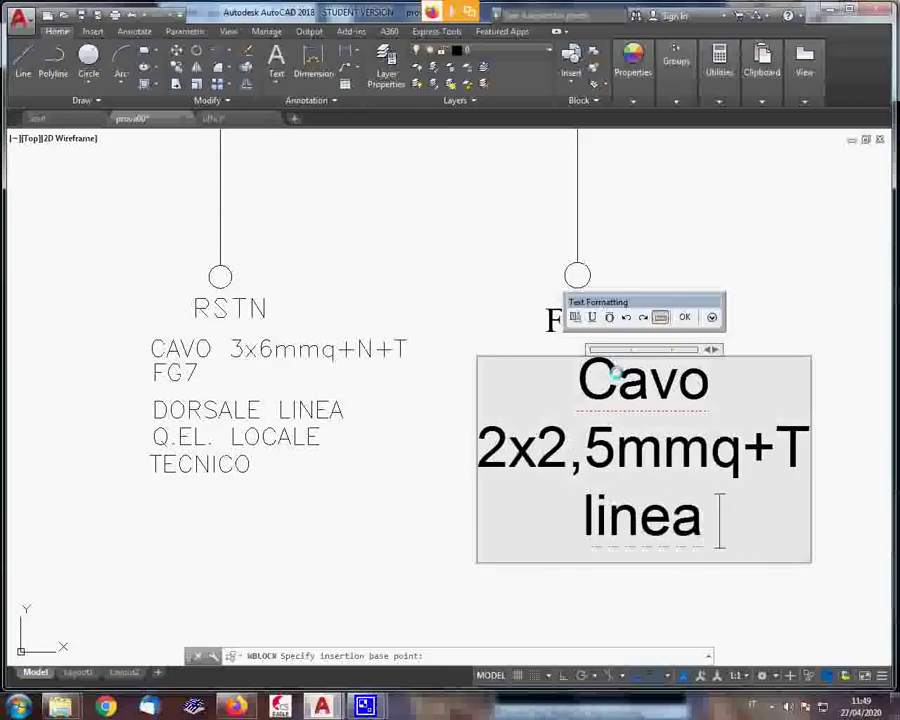
key("Return")
type("Pres")
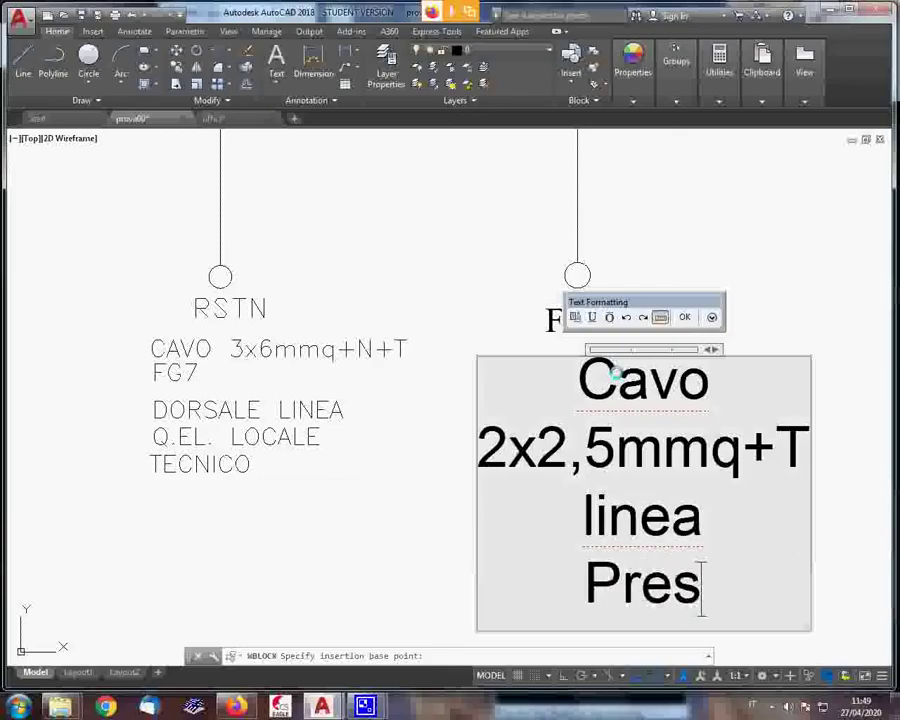
type("e")
key("Return")
type("Ba")
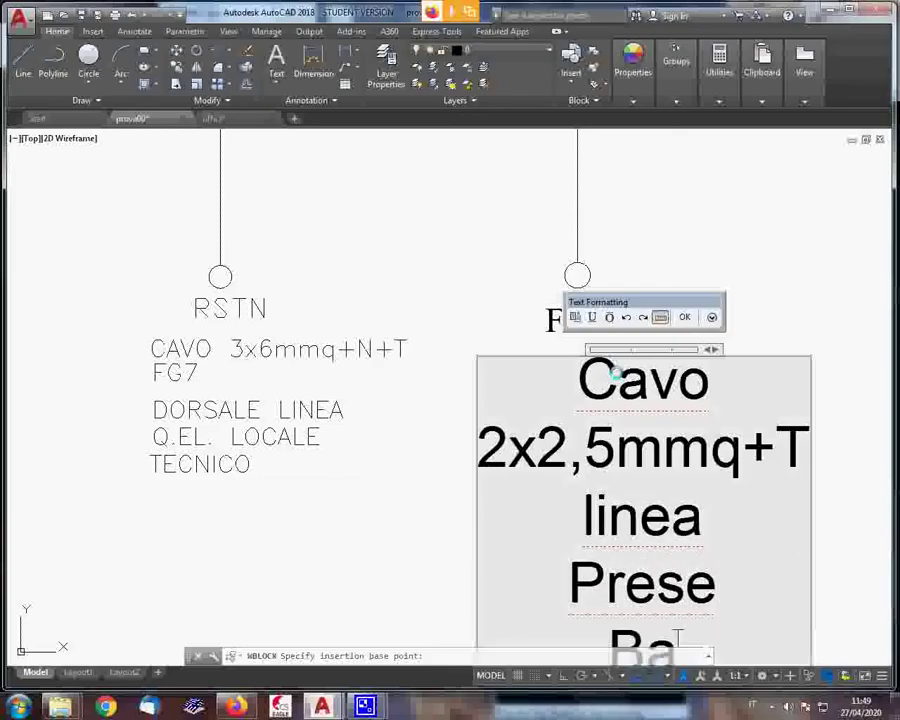
type("gno")
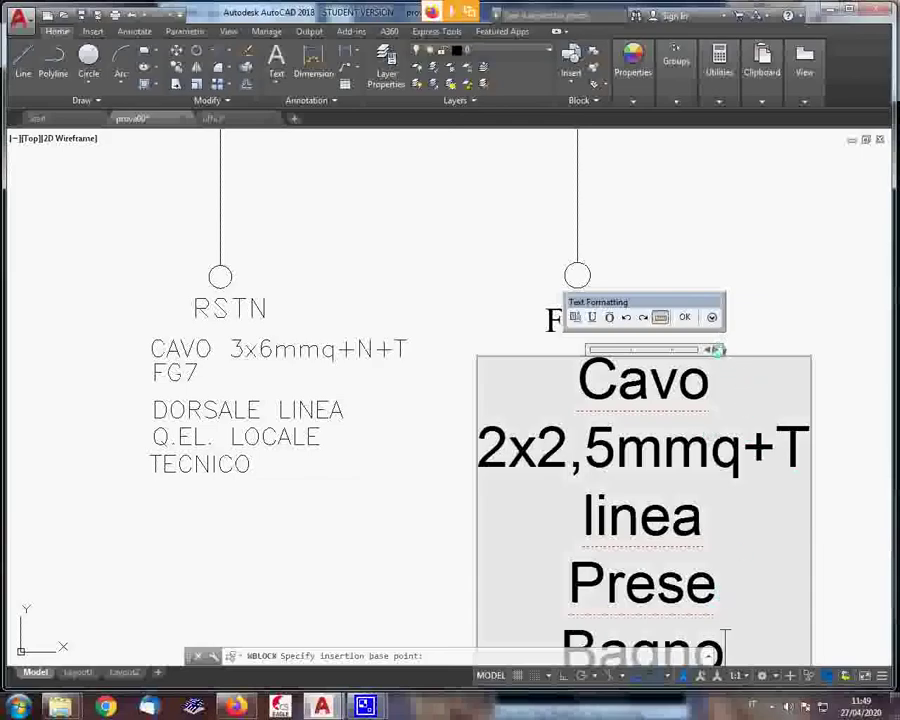
Change 'Prese' to lowercase 'prese', widen the box so the label wraps onto three lines, and confirm
left_click_drag(714, 350, 823, 347)
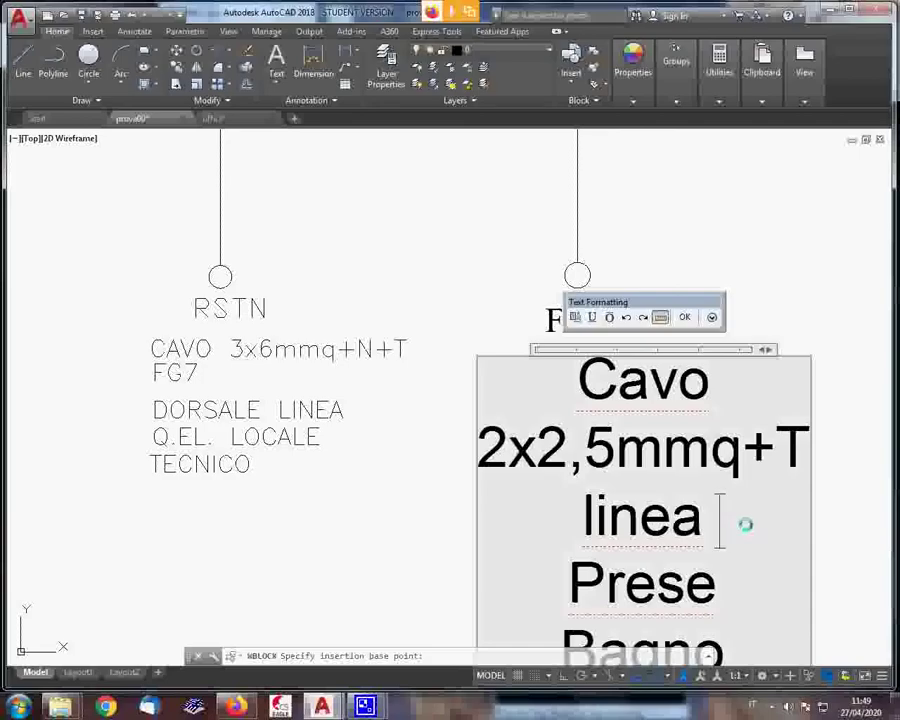
key("Right")
key("Delete")
type("p")
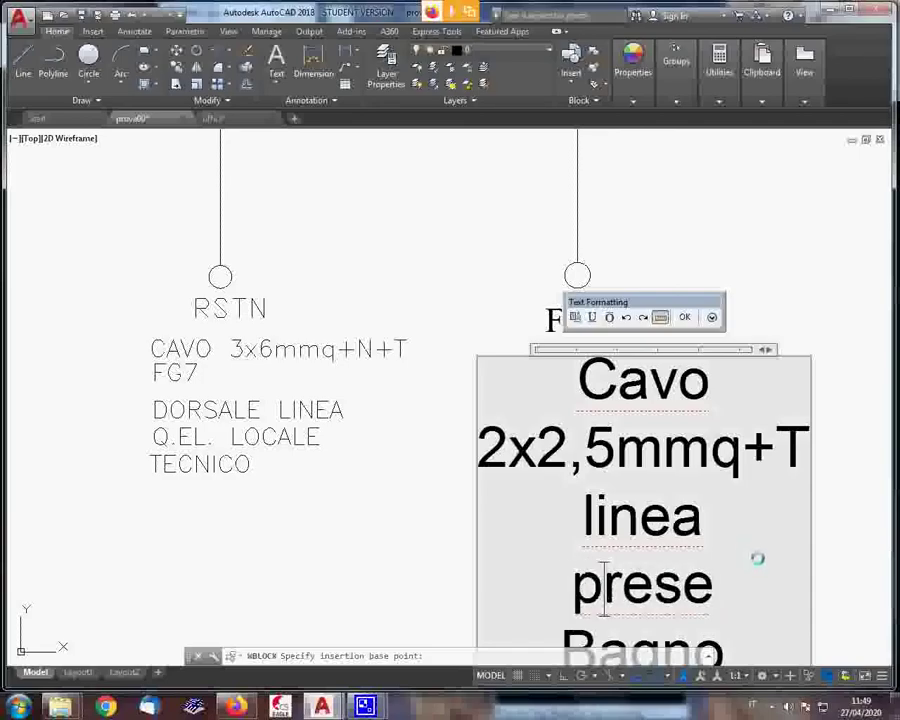
scroll(757, 558, "down", 3)
scroll(740, 574, "down", 3)
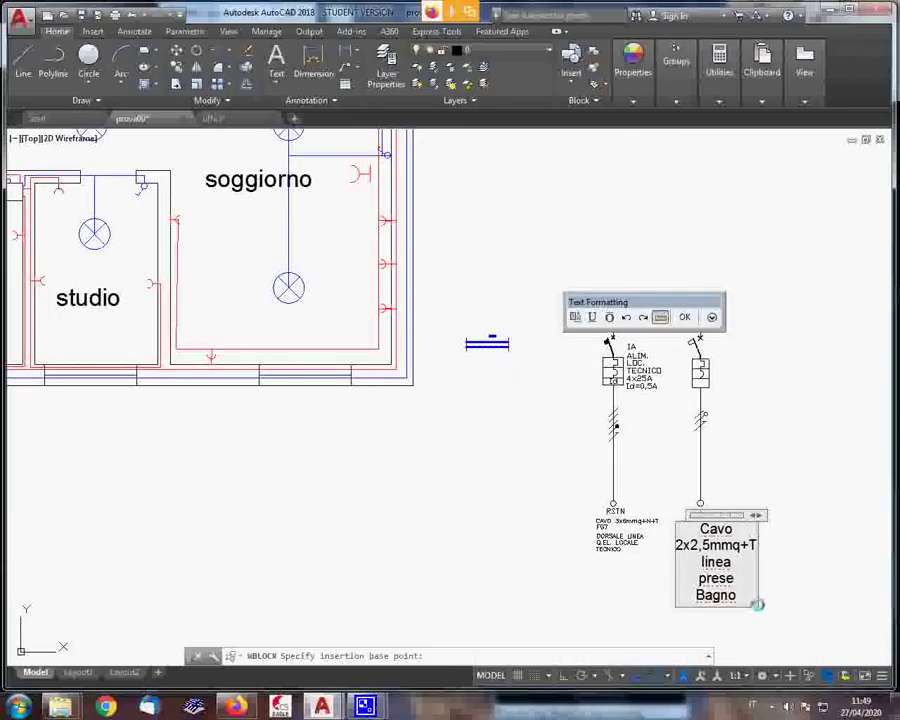
mouse_move(757, 604)
left_mouse_down()
mouse_move(831, 593)
mouse_move(819, 586)
left_mouse_up()
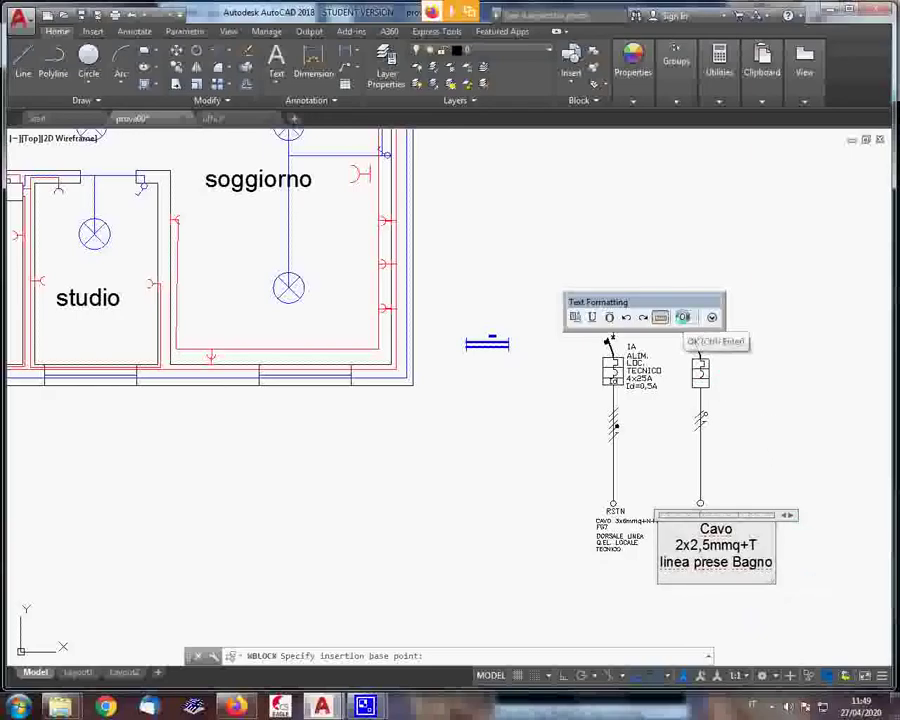
left_click(683, 318)
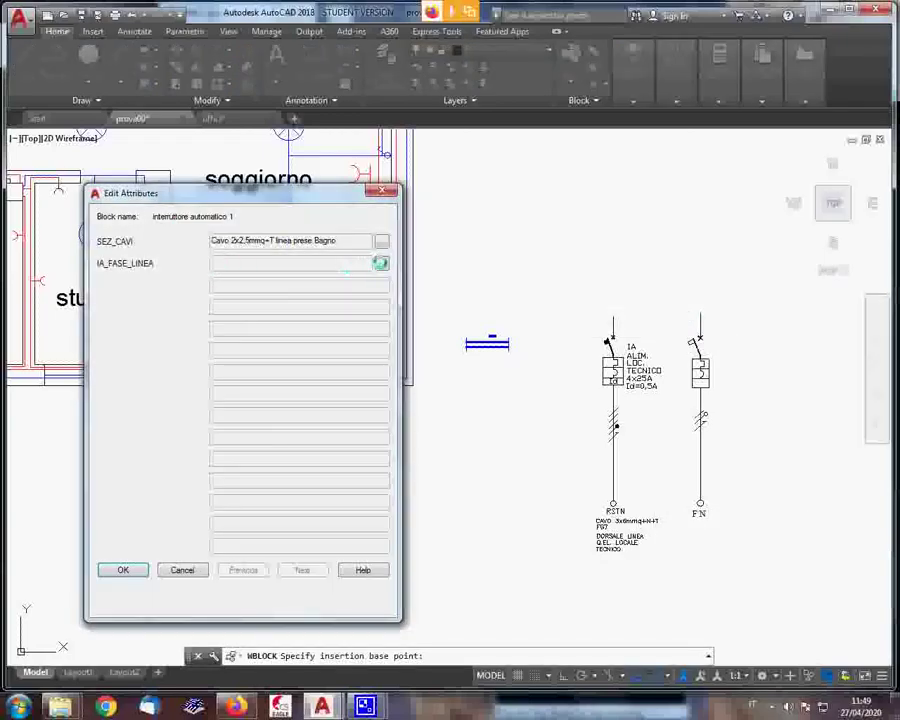
Enter the breaker rating as 'IA luce bagno', '2x10A', 'Id=0,03A' on separate lines, widening the box to fit
left_click(381, 263)
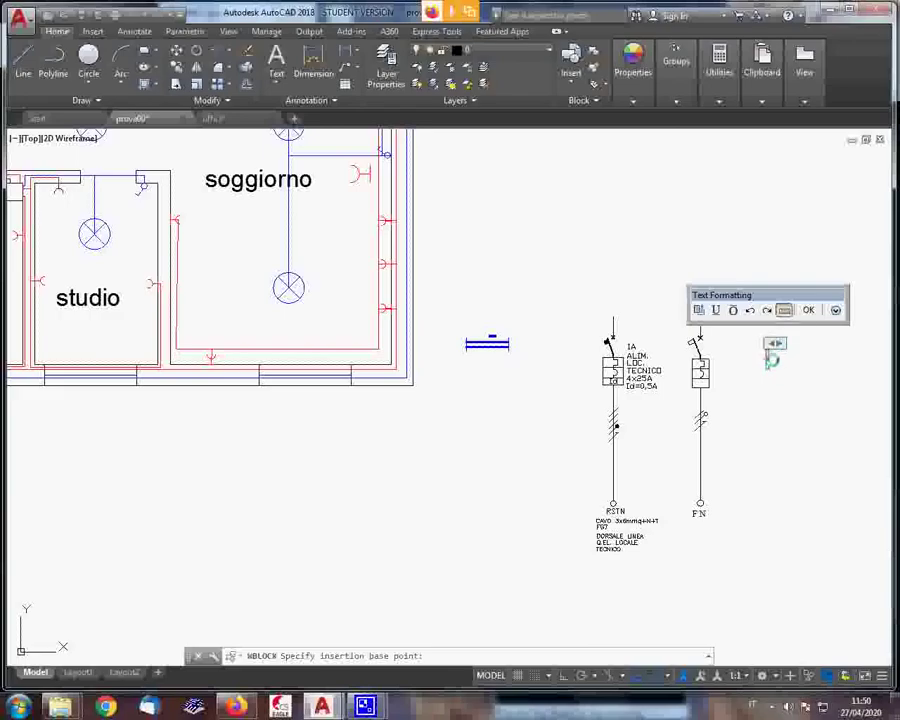
left_click_drag(778, 344, 812, 342)
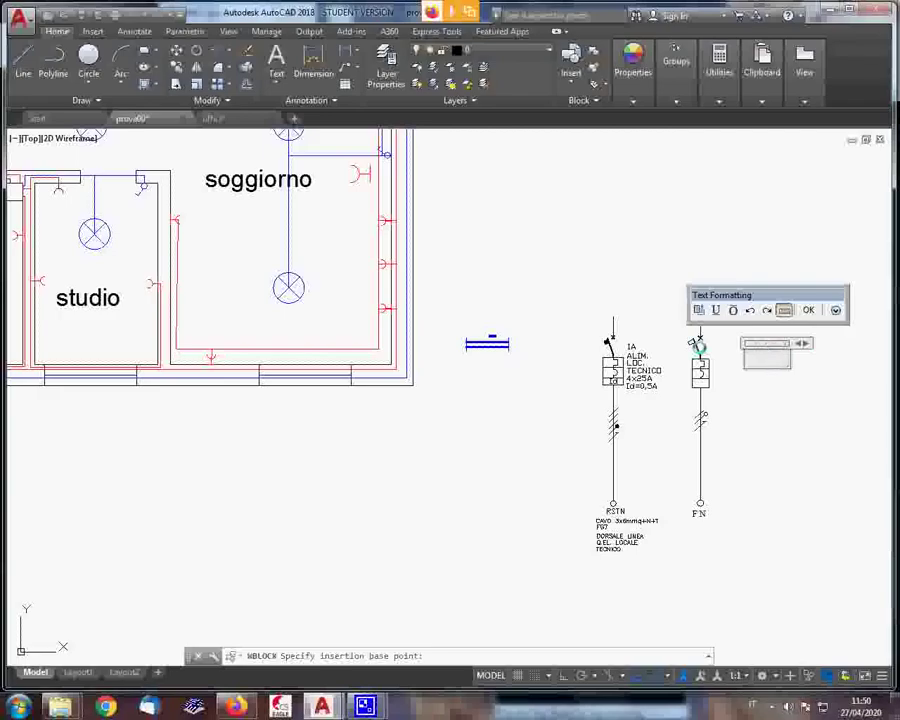
type("1A")
key("Return")
type("2x10")
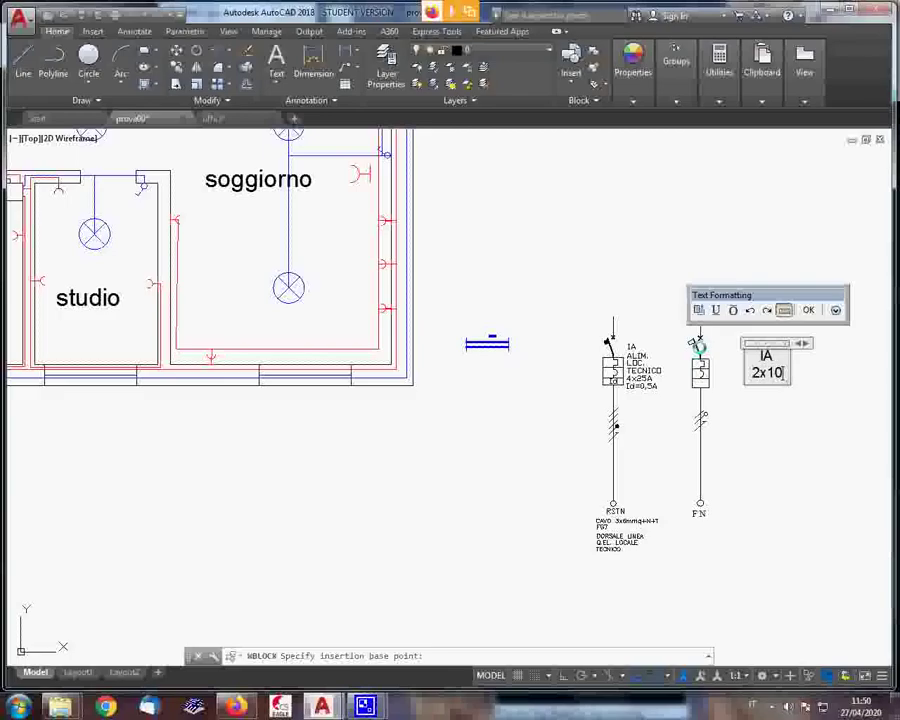
type("A")
key("Return")
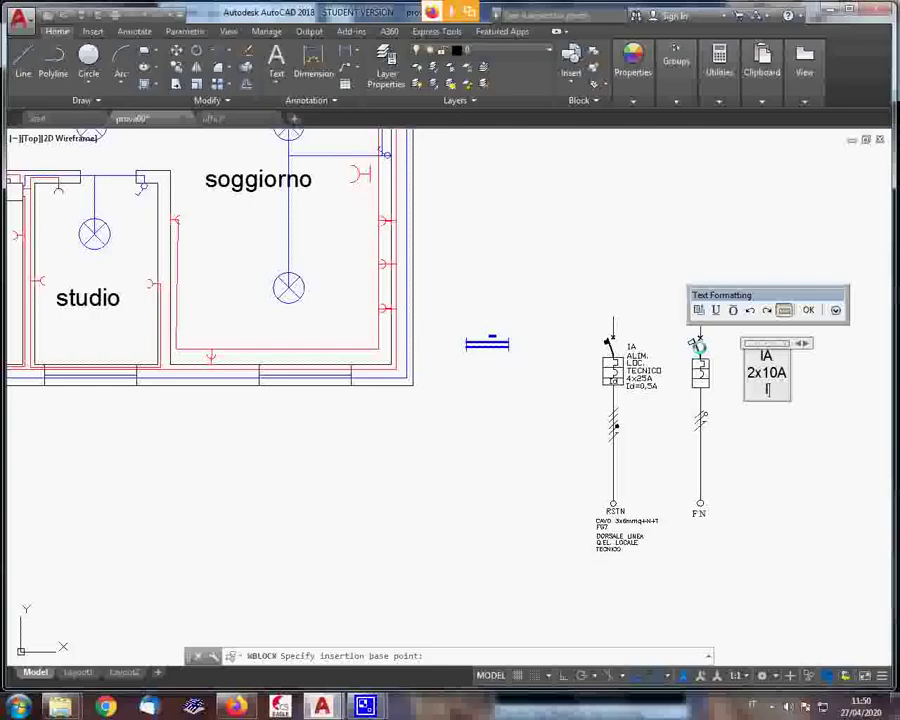
type("=")
type("0,03")
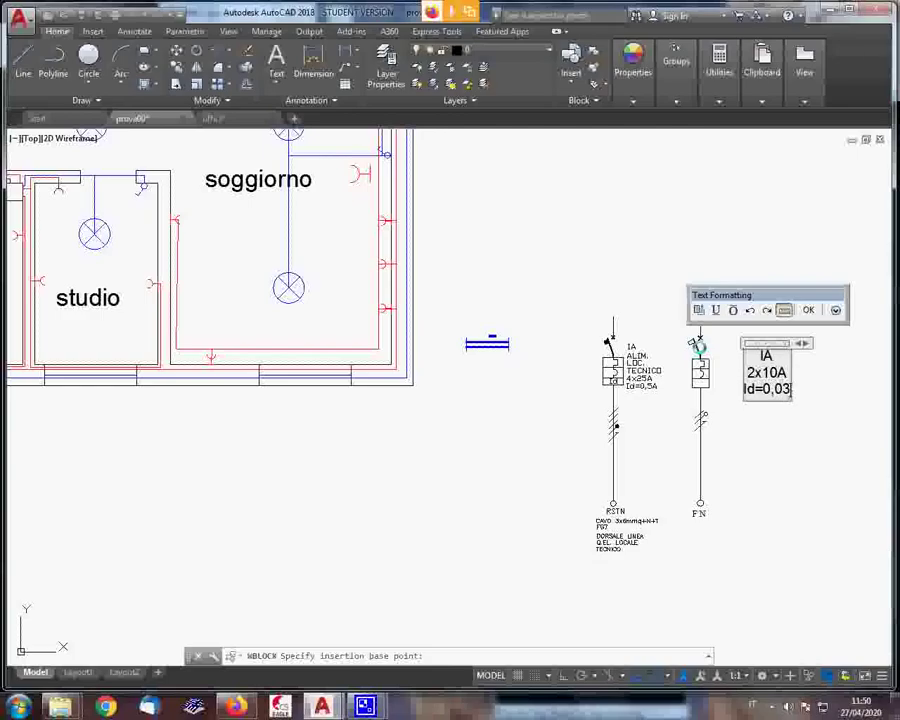
type("A")
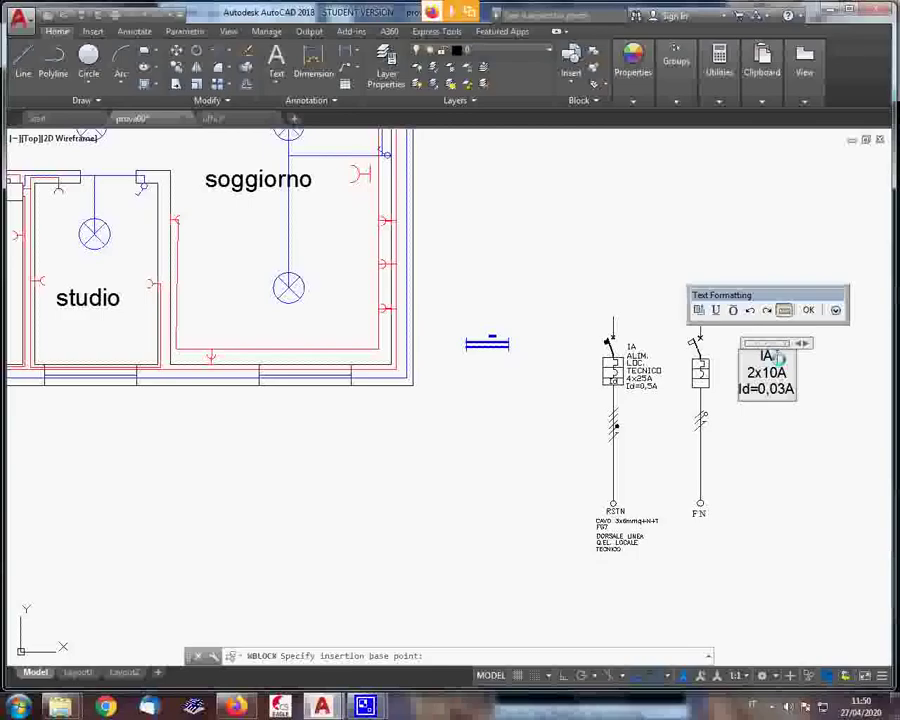
type(" lu")
type("ce")
key("Return")
type("bagn")
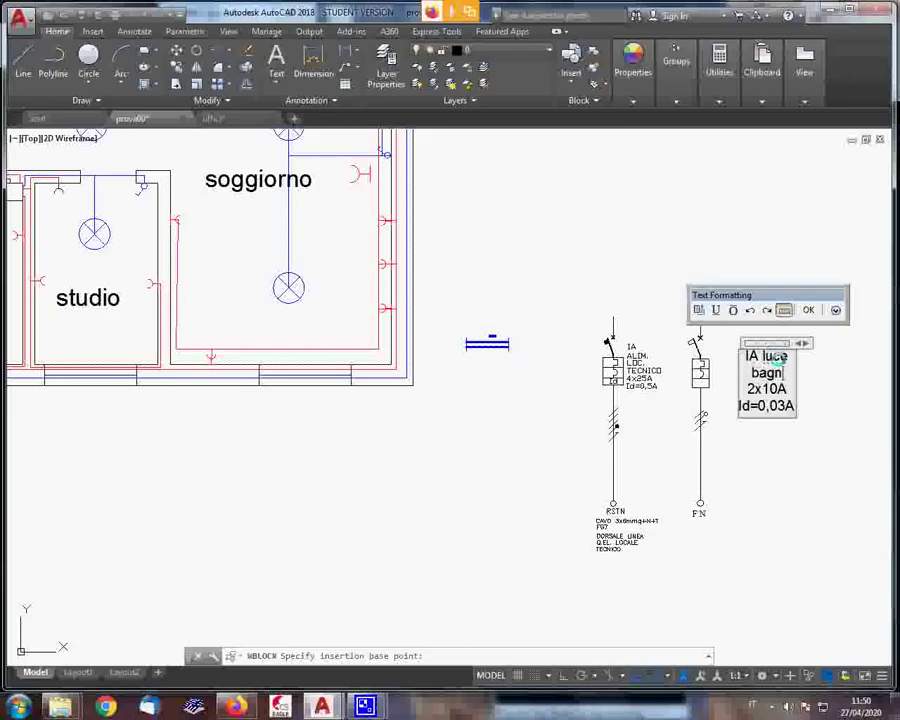
type("o")
mouse_move(801, 343)
left_mouse_down()
mouse_move(849, 336)
mouse_move(840, 342)
left_mouse_up()
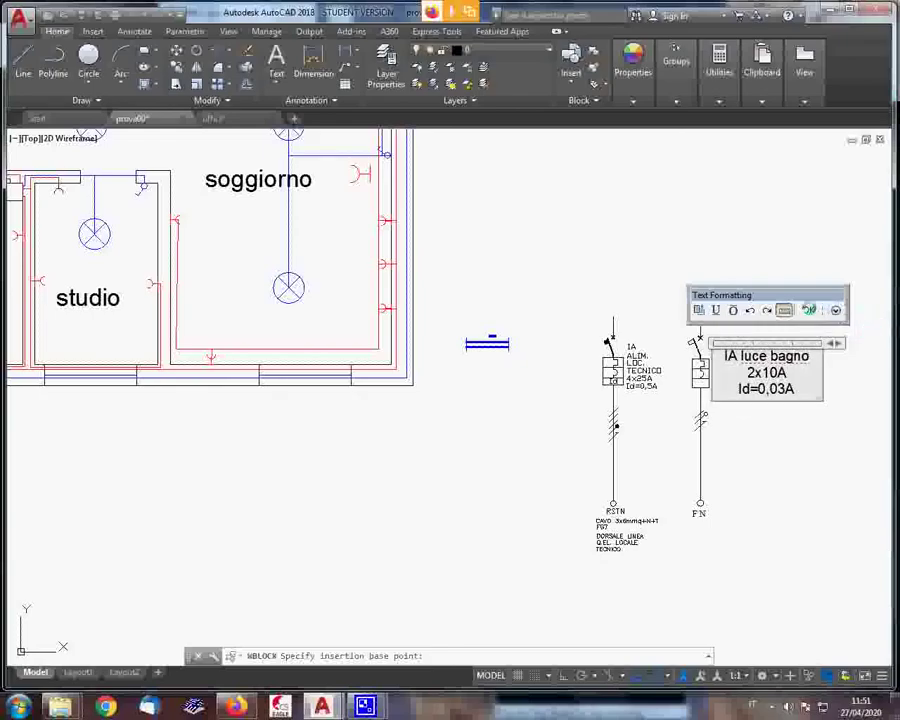
left_click(808, 310)
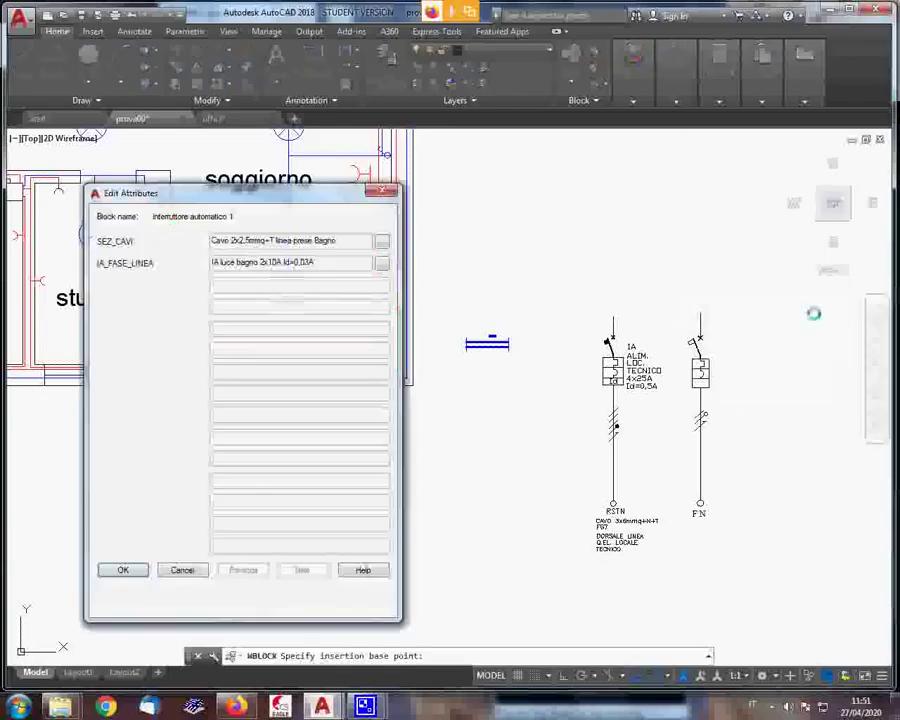
Apply the bathroom-light breaker labels, then zoom out to show the floor plan and both breakers
left_click(124, 569)
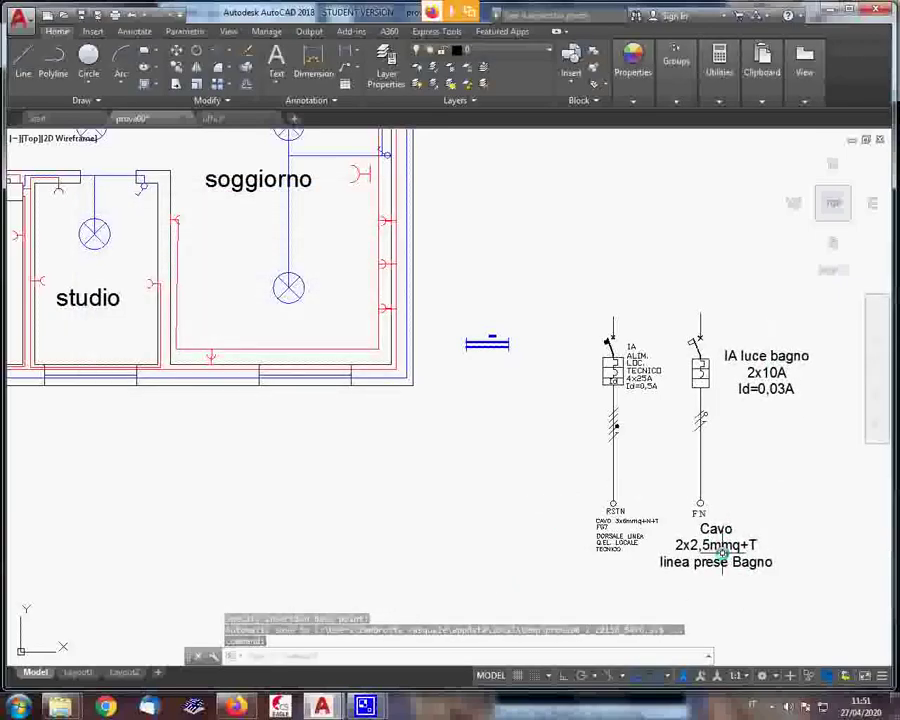
scroll(722, 553, "up", 2)
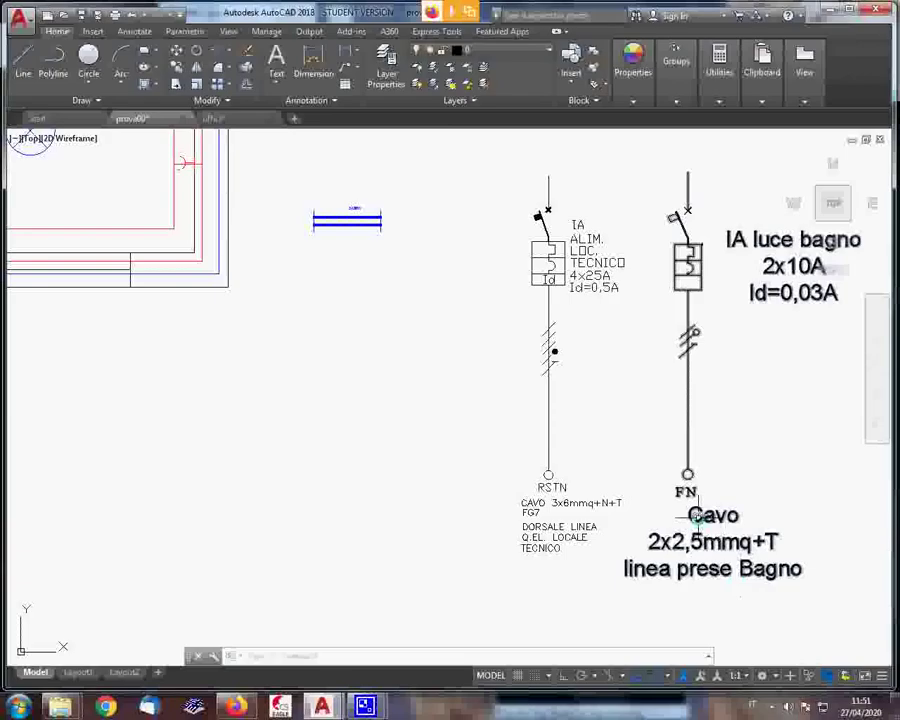
scroll(697, 515, "down", 2)
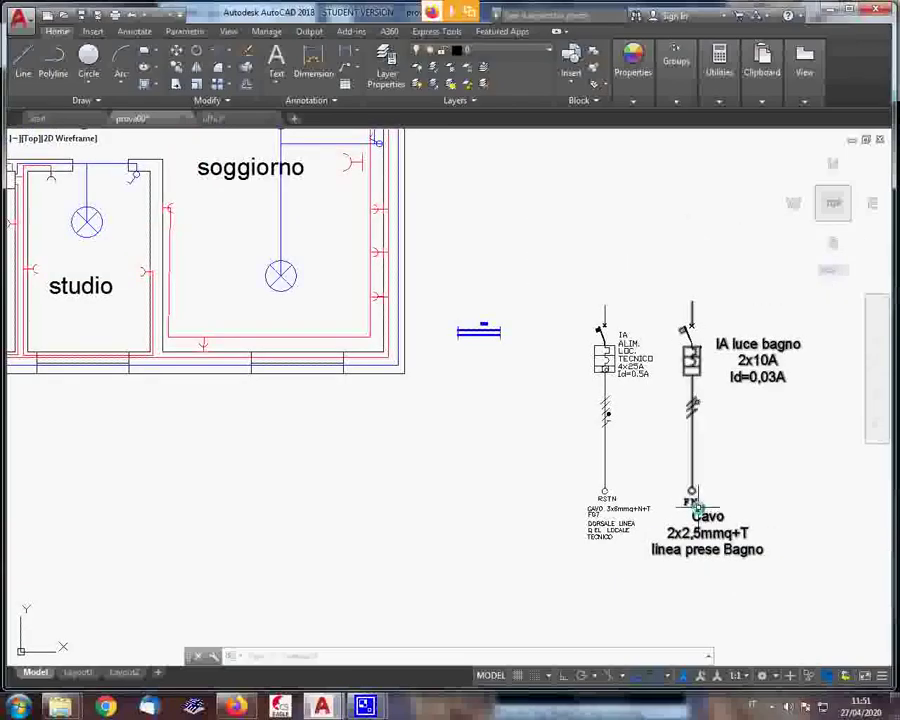
scroll(682, 390, "down", 4)
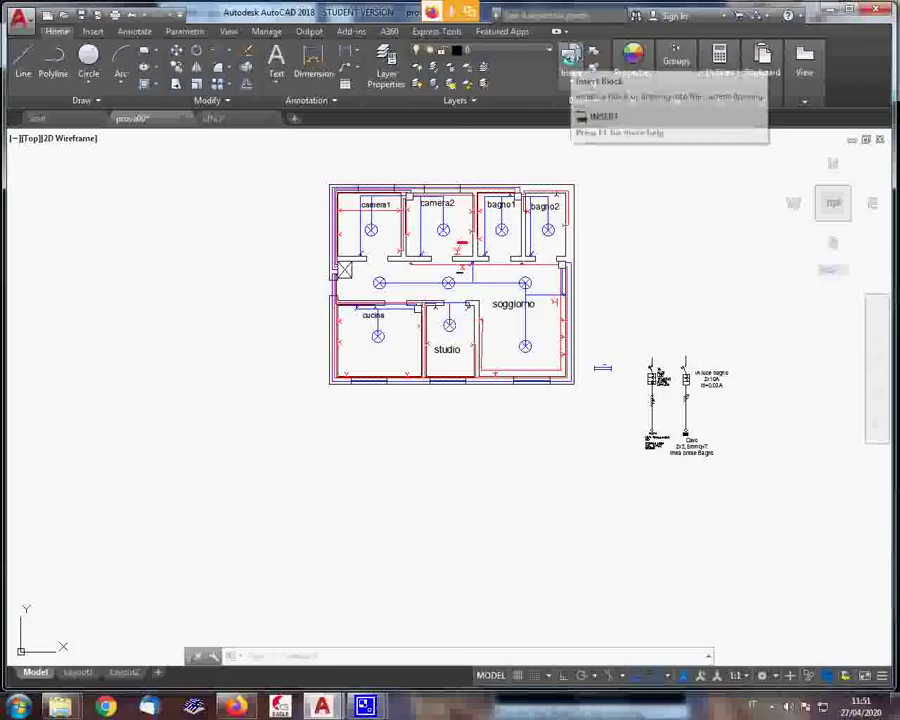
Insert interruttore automatico 1.dwg from the BLOCCHI folder without redefining the existing block
left_click(571, 62)
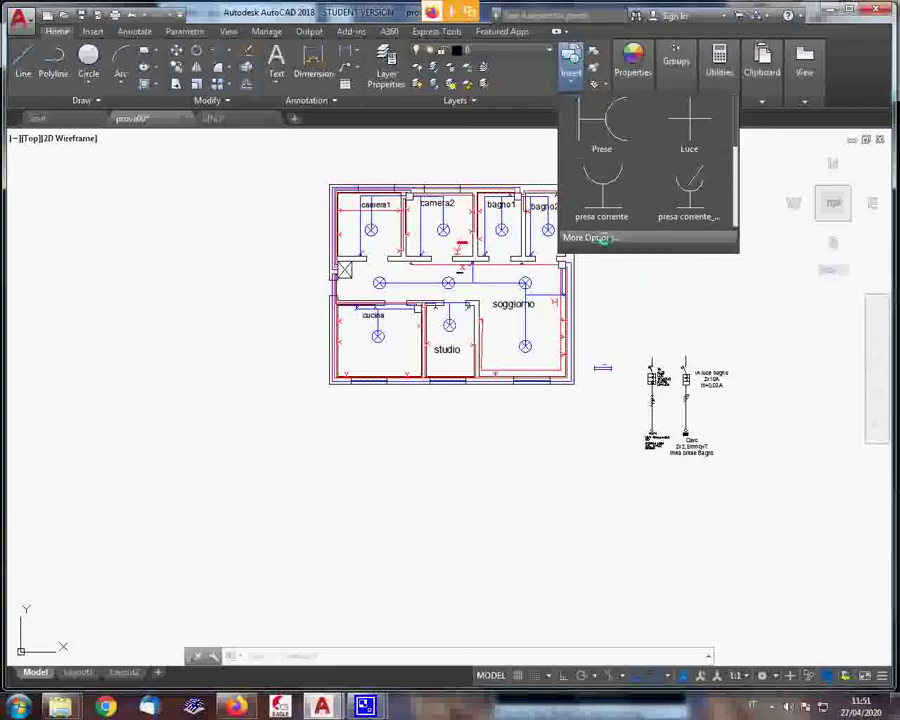
left_click(598, 237)
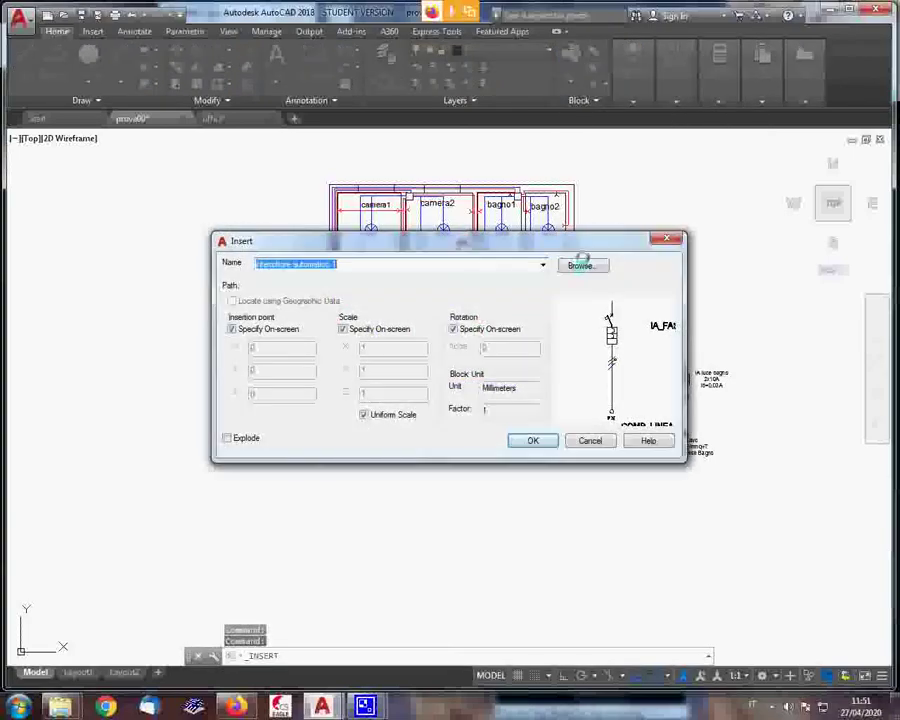
left_click(580, 265)
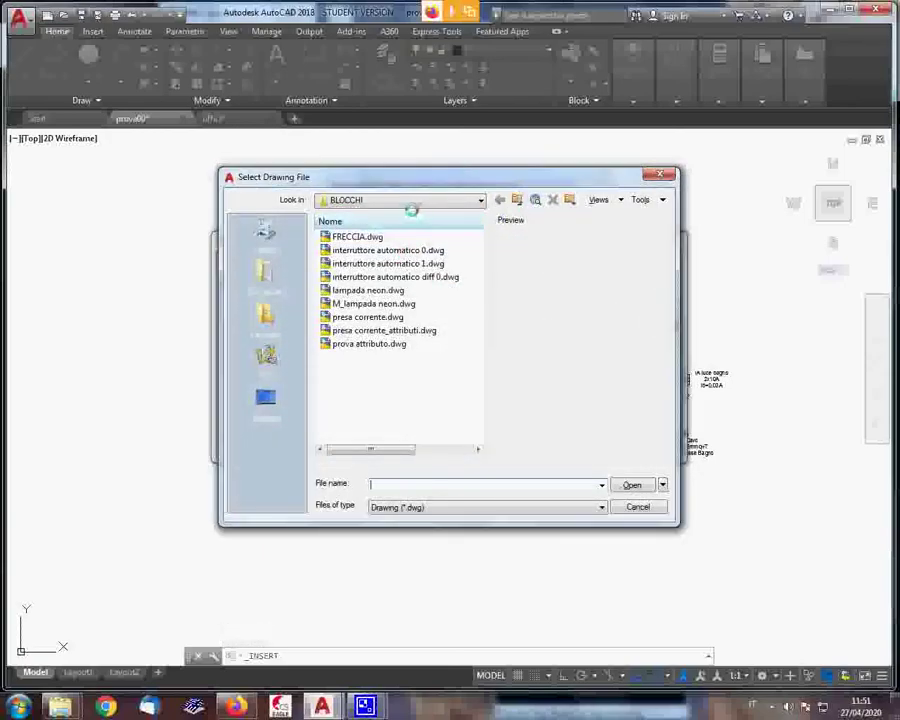
left_click(425, 264)
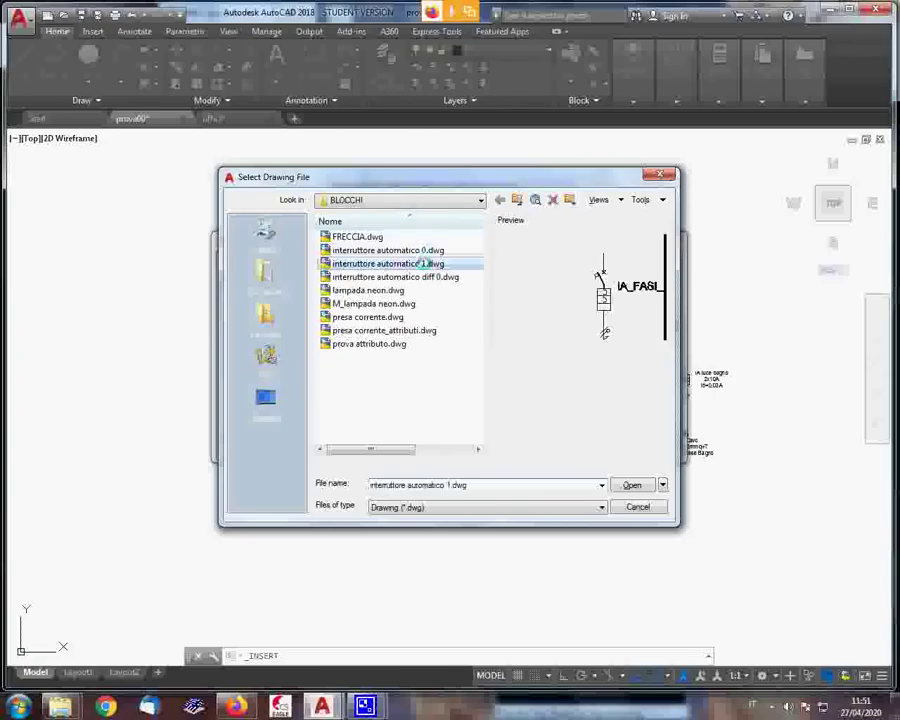
left_click(631, 484)
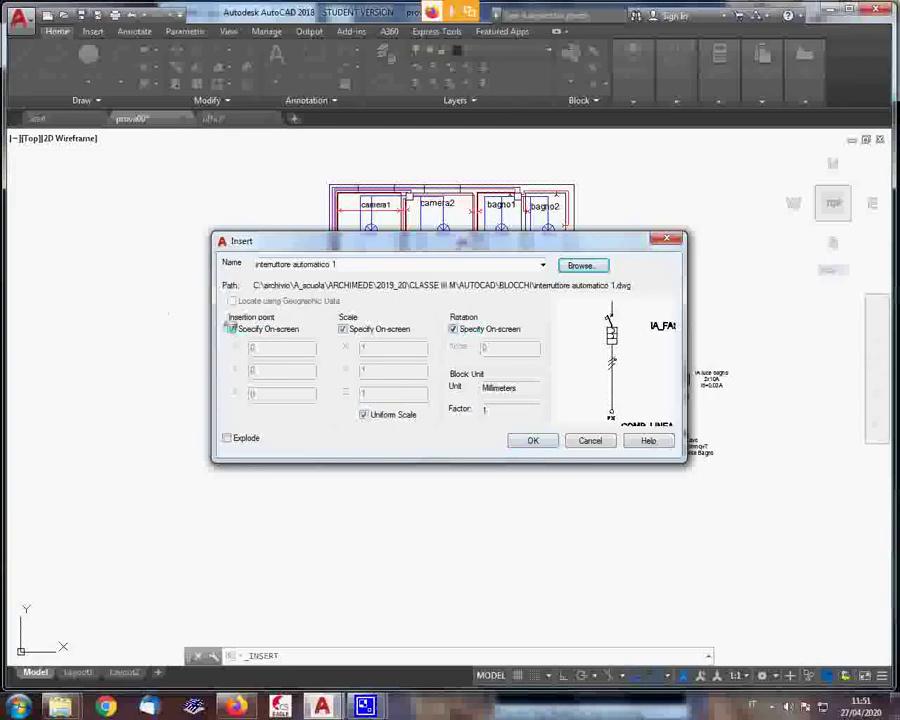
left_click(533, 440)
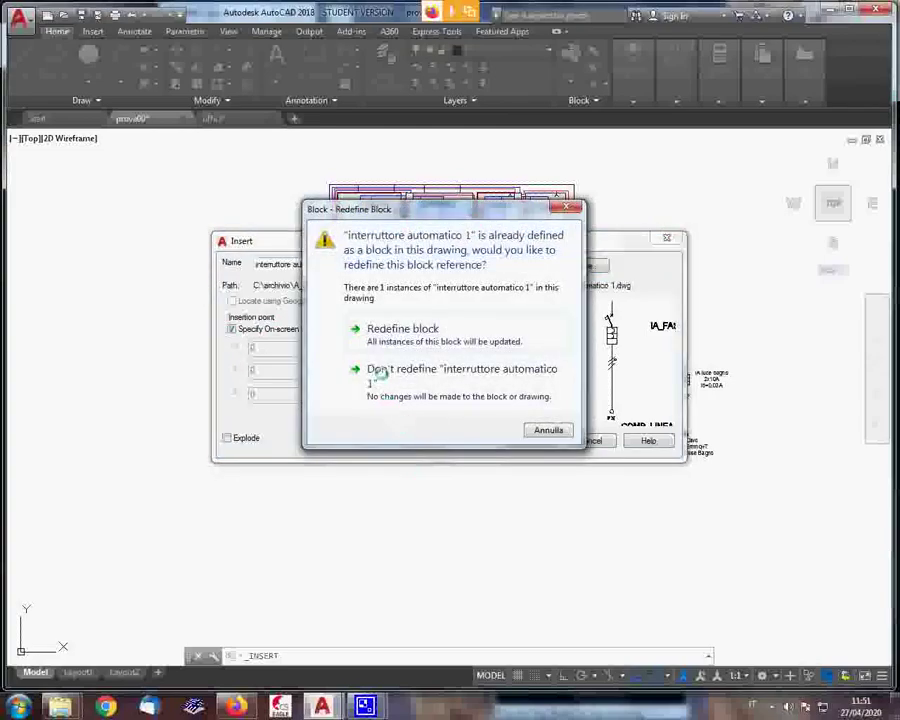
left_click(384, 330)
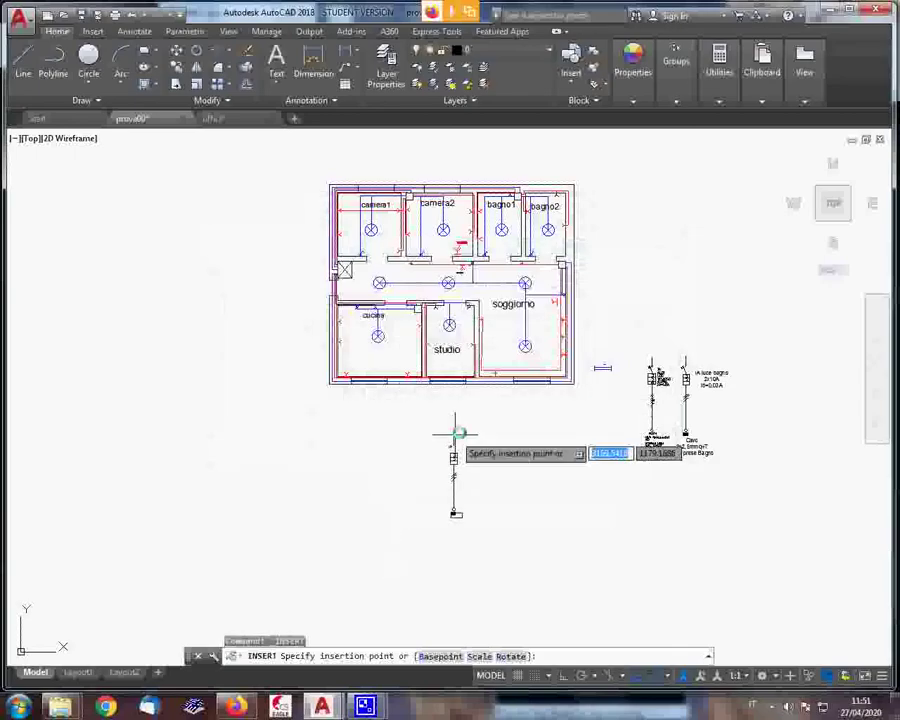
Place the breaker block below the cucina room at scale 1 and rotation 0
scroll(456, 432, "up", 4)
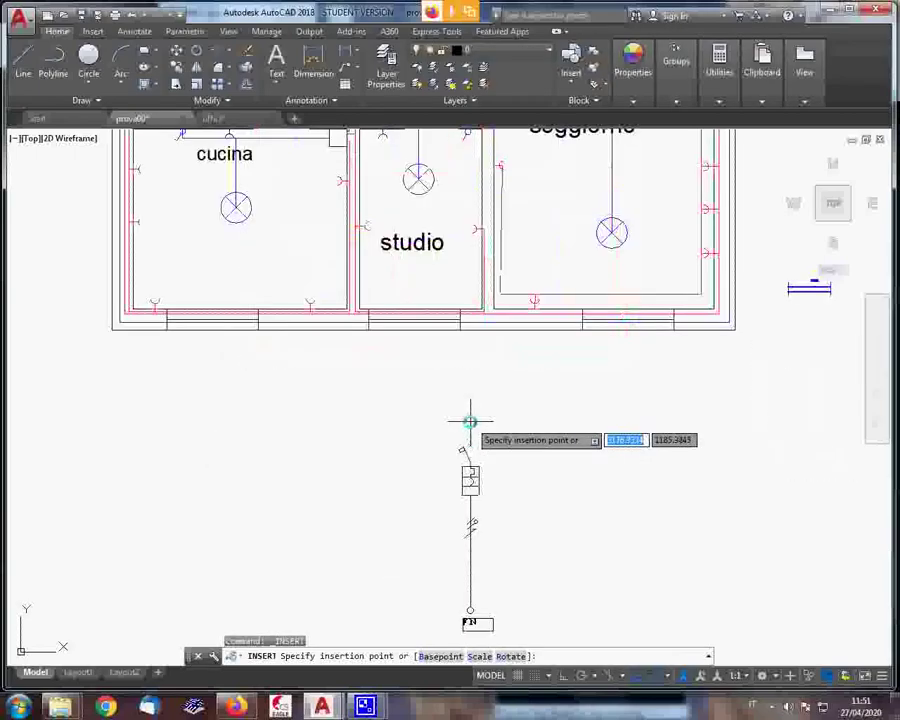
left_click(366, 392)
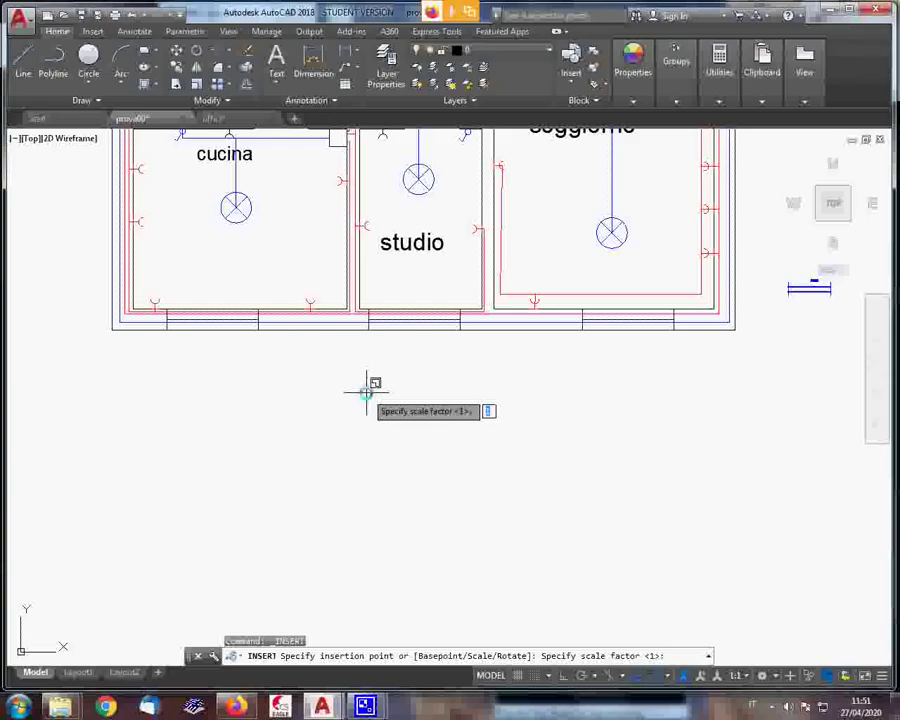
key("Return")
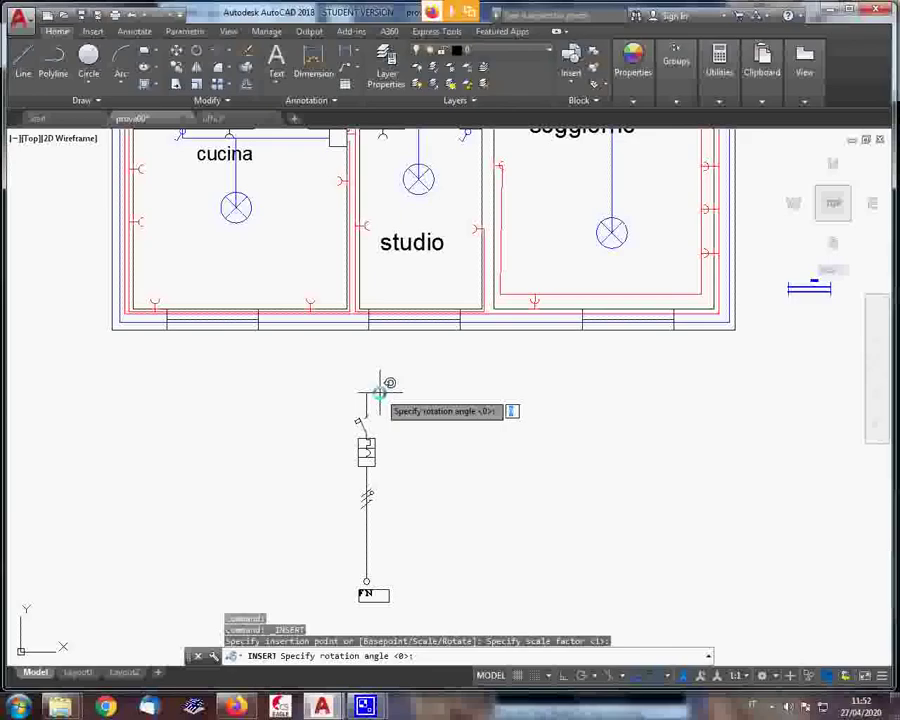
key("Return")
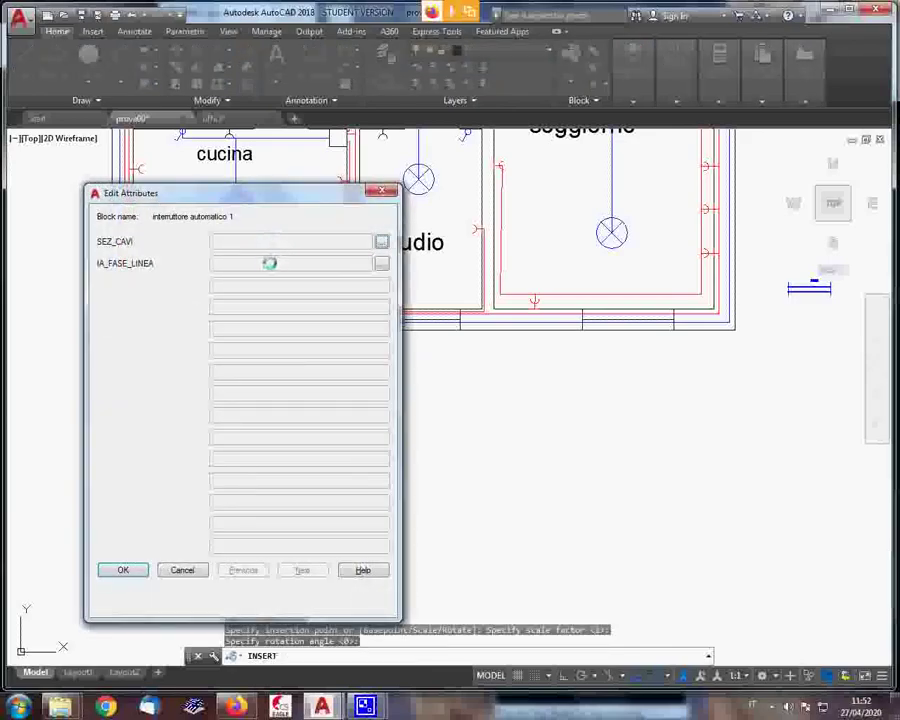
Set its SEZ_CAVI cable label to 'prese cucina' and '2x2,5mmq+T' on two lines
left_click(381, 241)
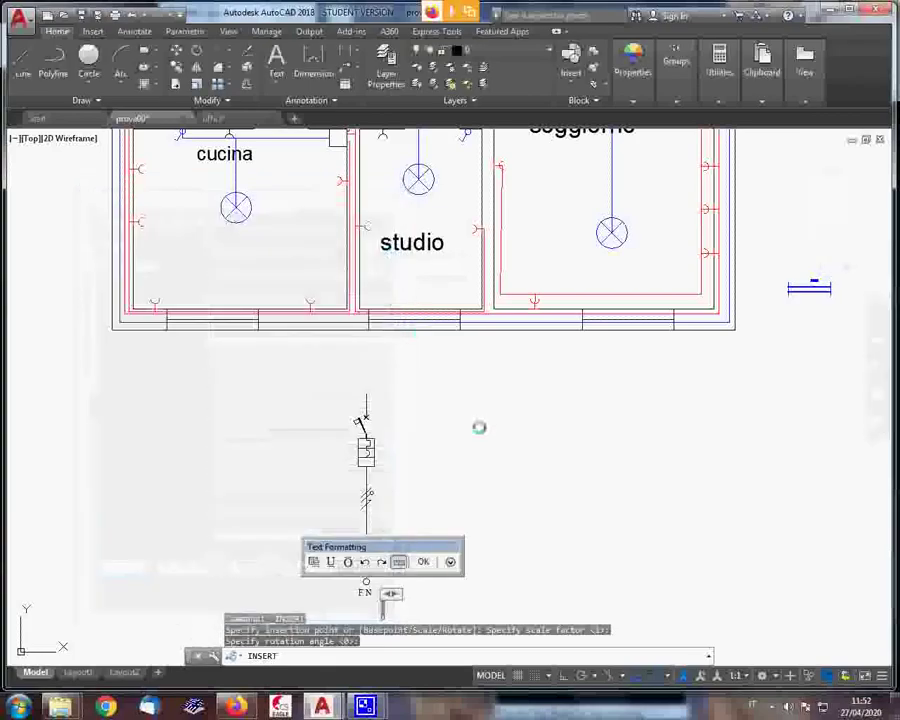
left_click_drag(395, 593, 415, 591)
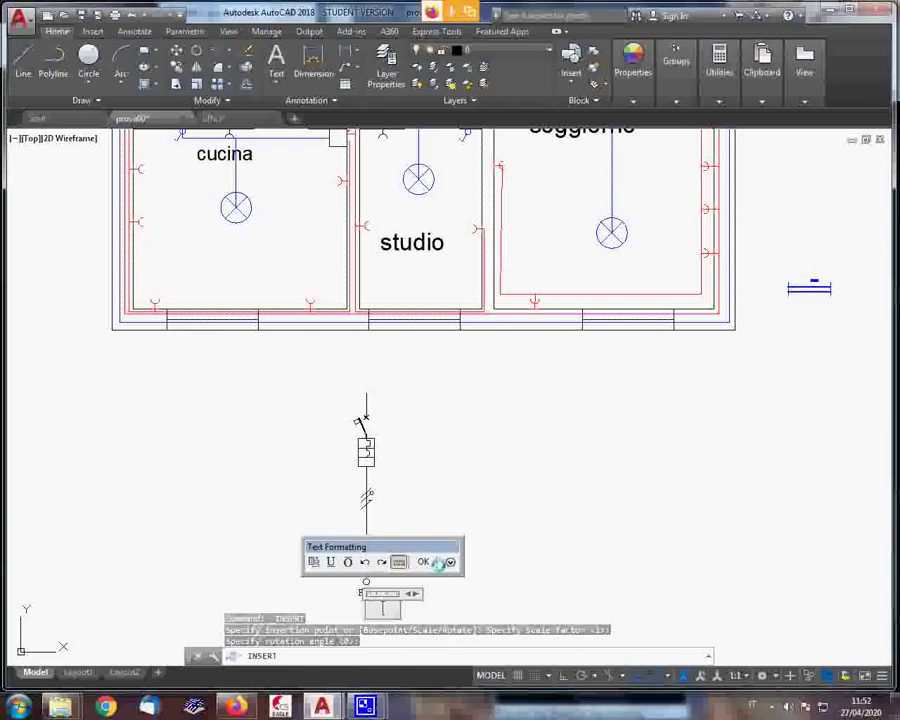
type("pres")
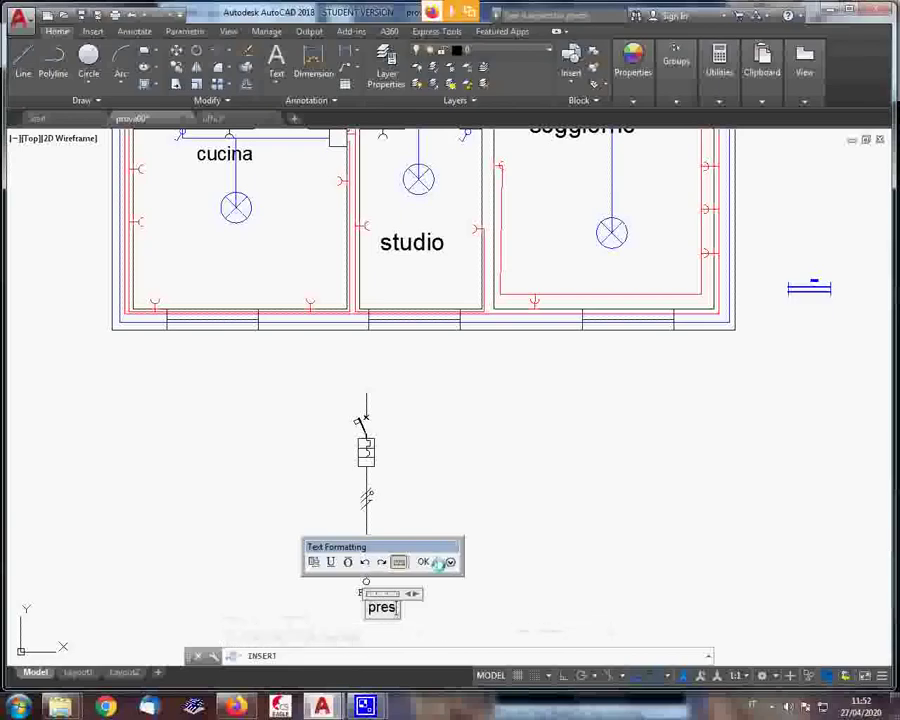
type("e cu")
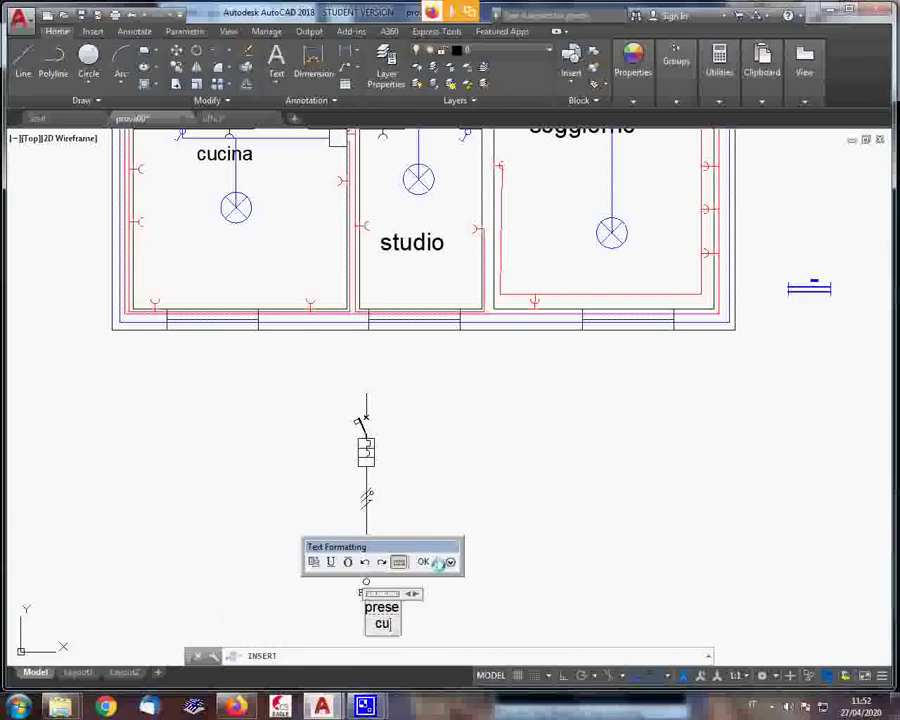
type("cina")
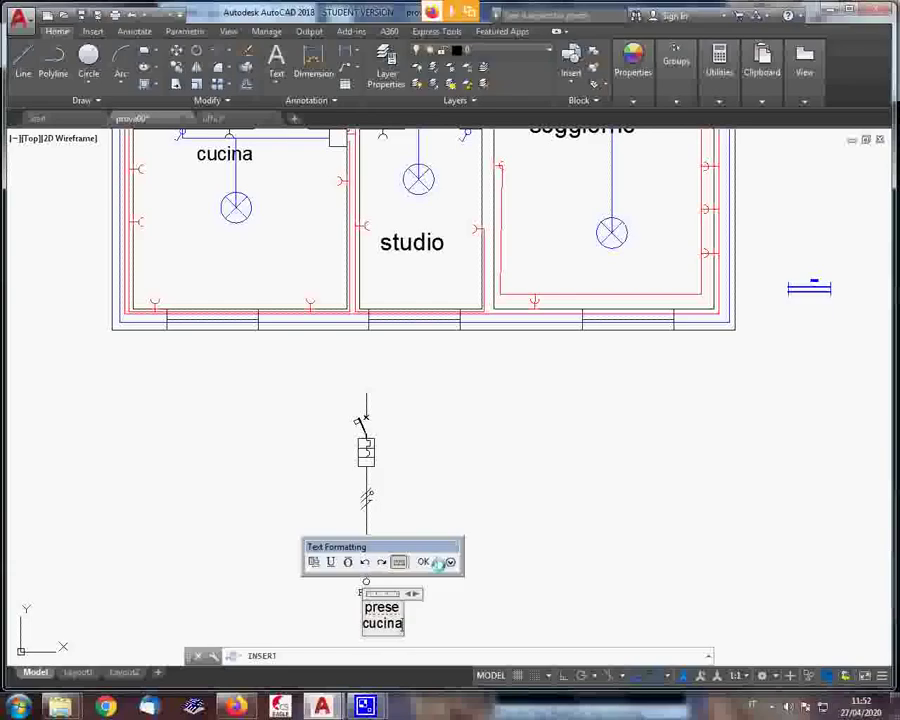
key("Return")
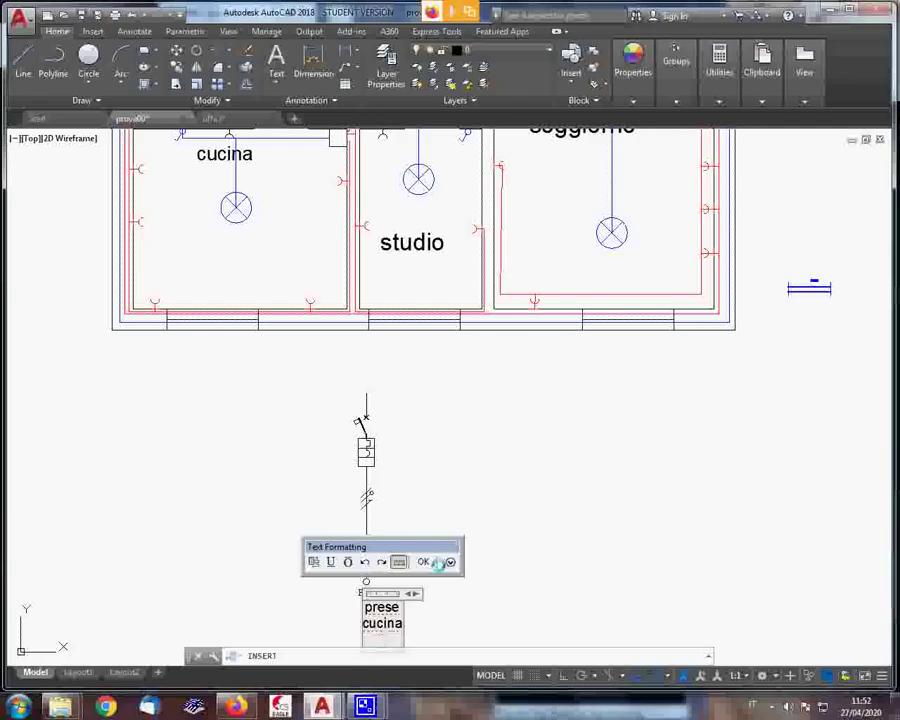
type("2x")
type("2,5")
type("mmq")
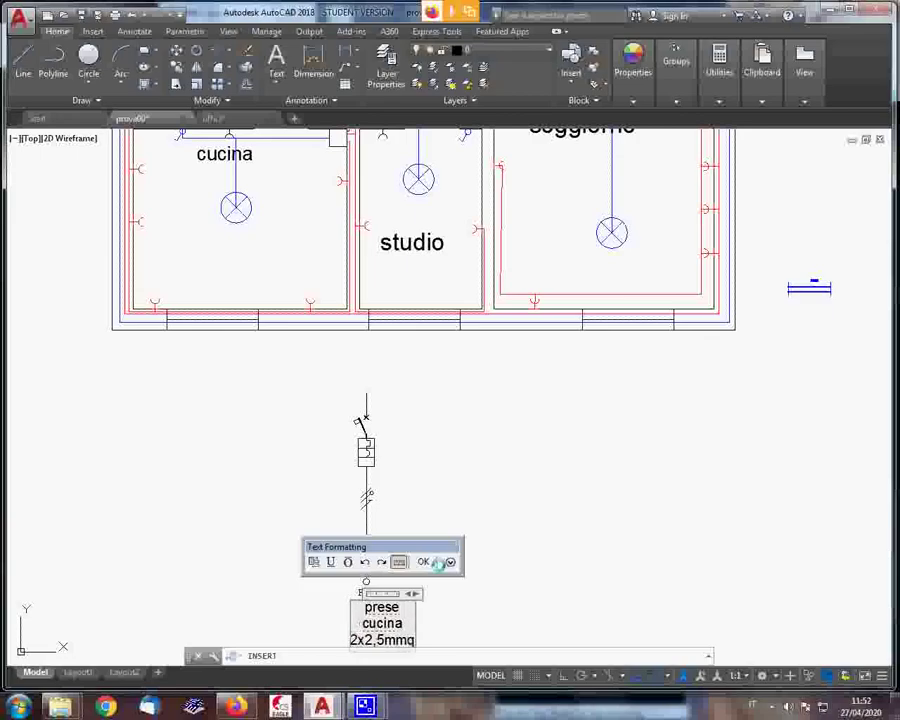
type("+")
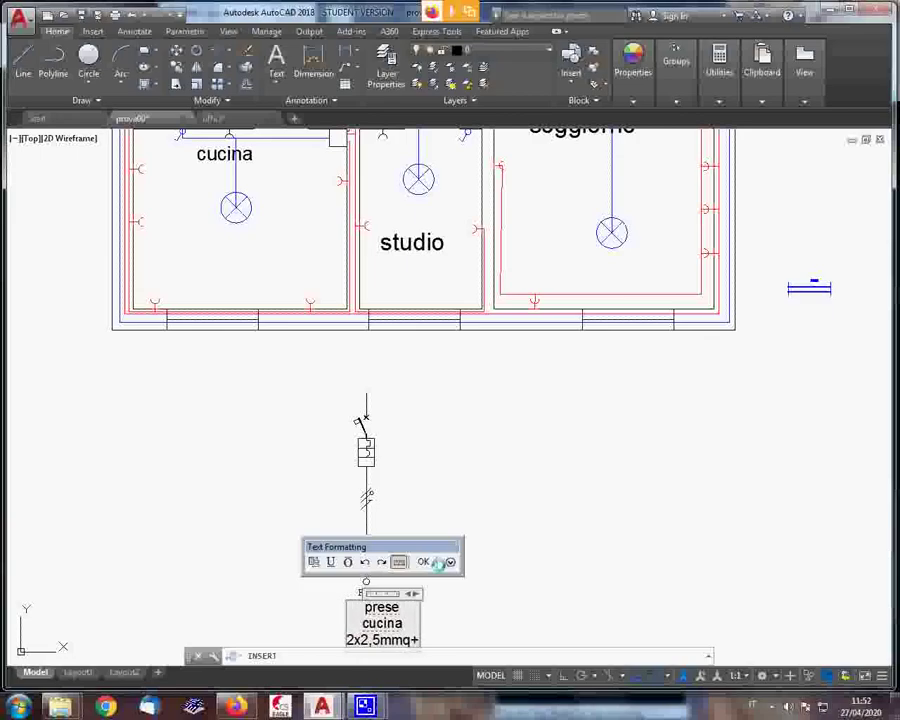
type("T")
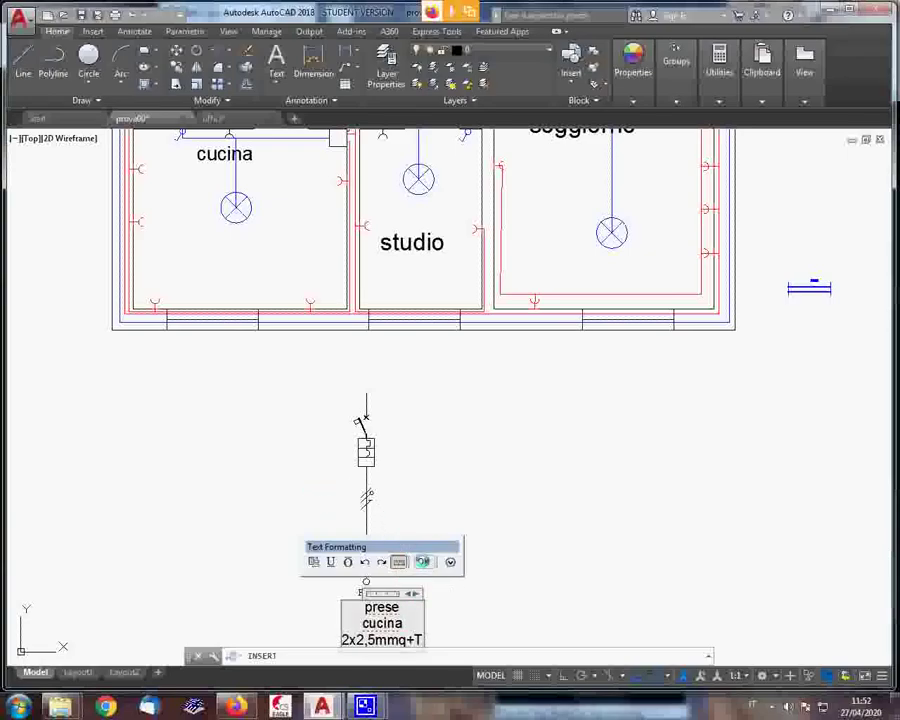
left_click(422, 562)
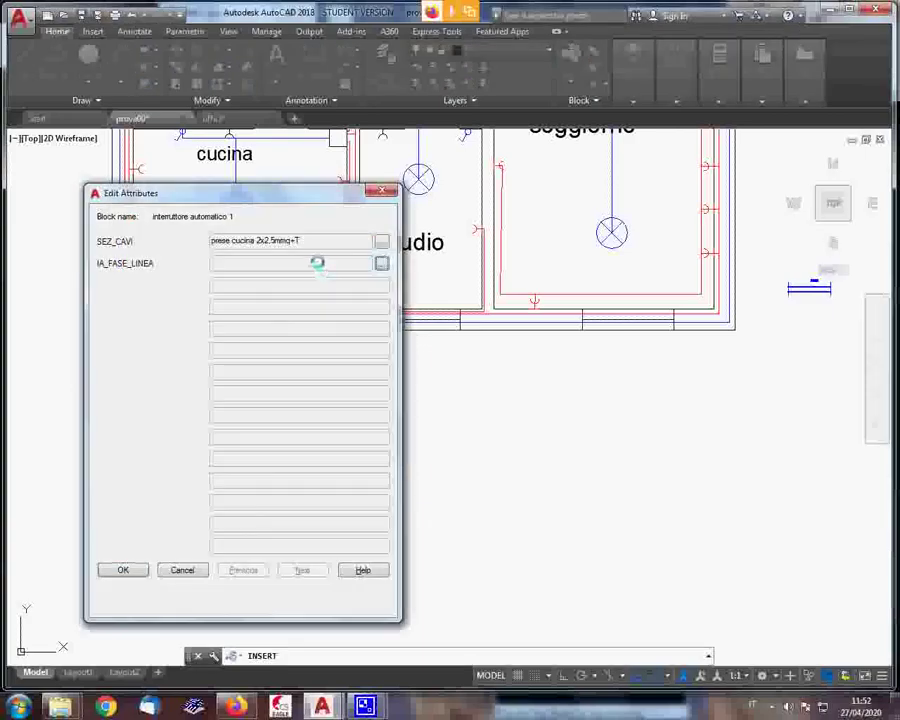
Set the kitchen breaker's IA_FASE_LINEA label to 'IA 2x16A - C linea prese' and accept the attributes
left_click(381, 263)
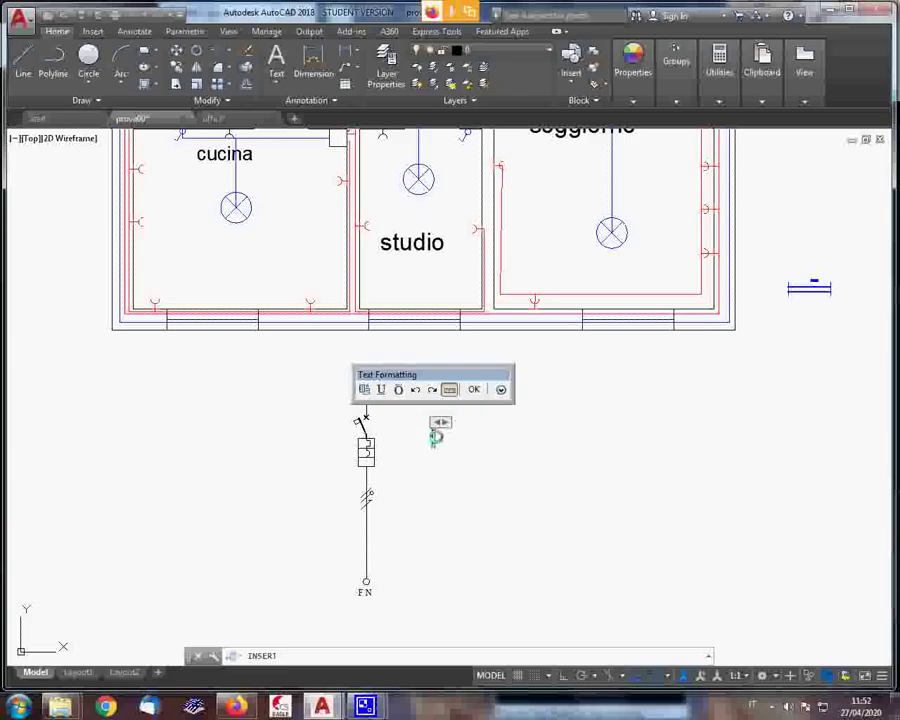
left_click_drag(445, 422, 466, 422)
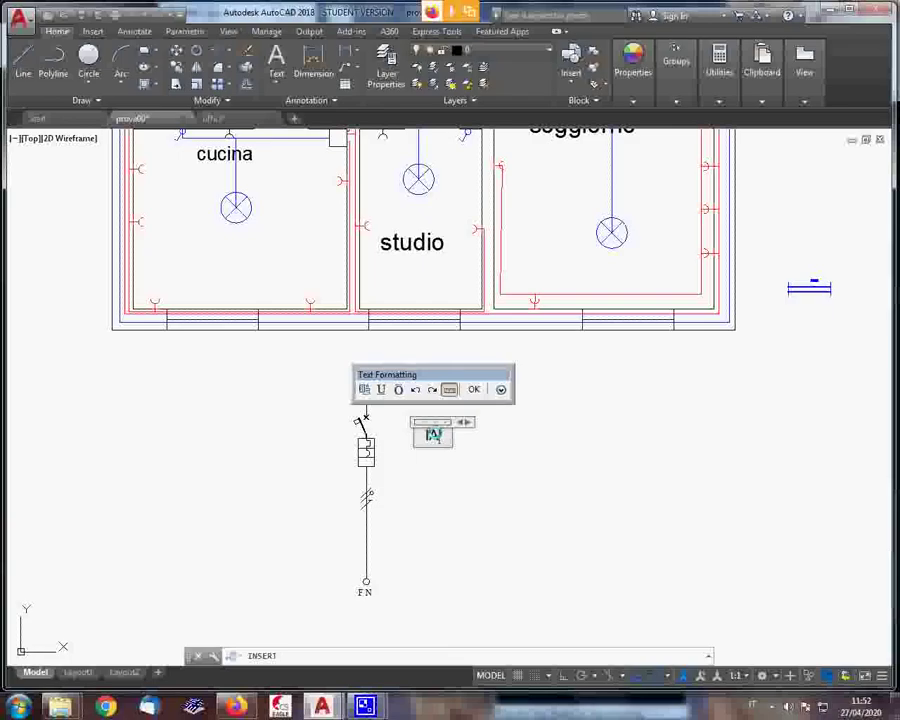
key("Return")
type("2x")
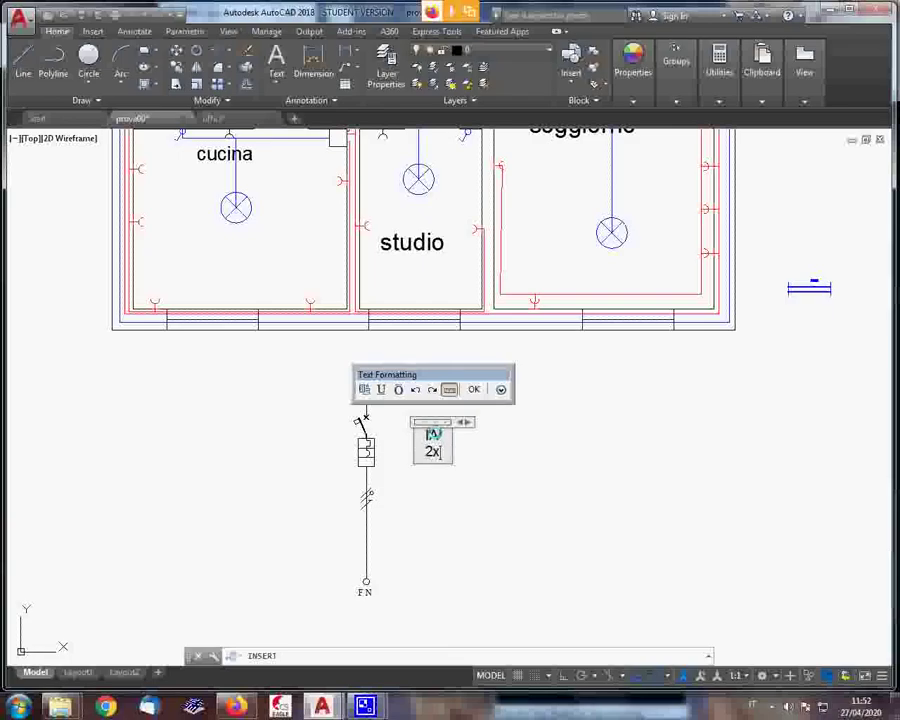
type("16")
type("A")
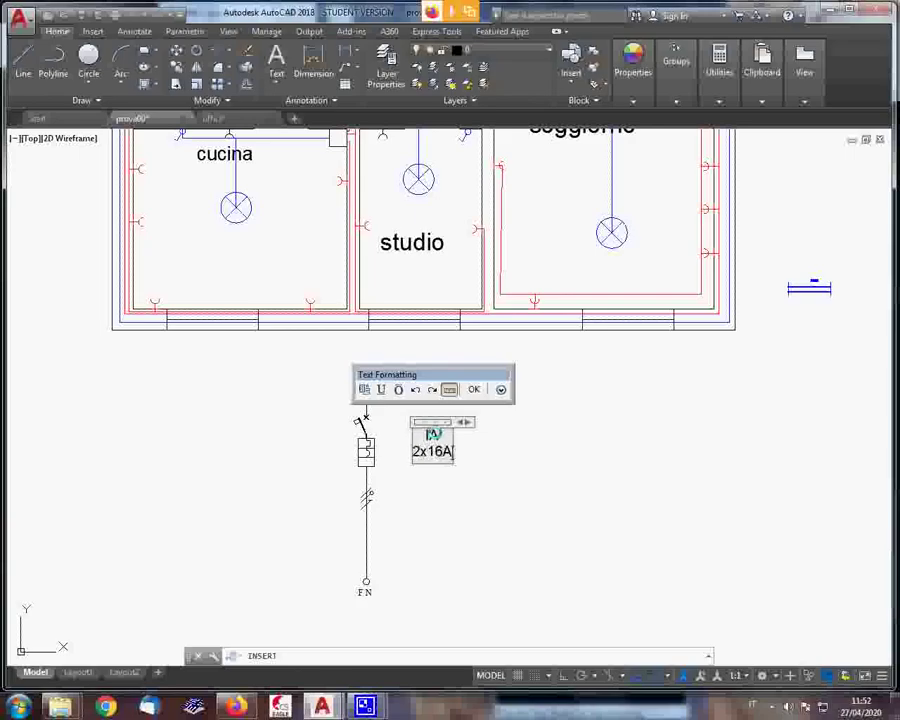
key("Return")
type("-")
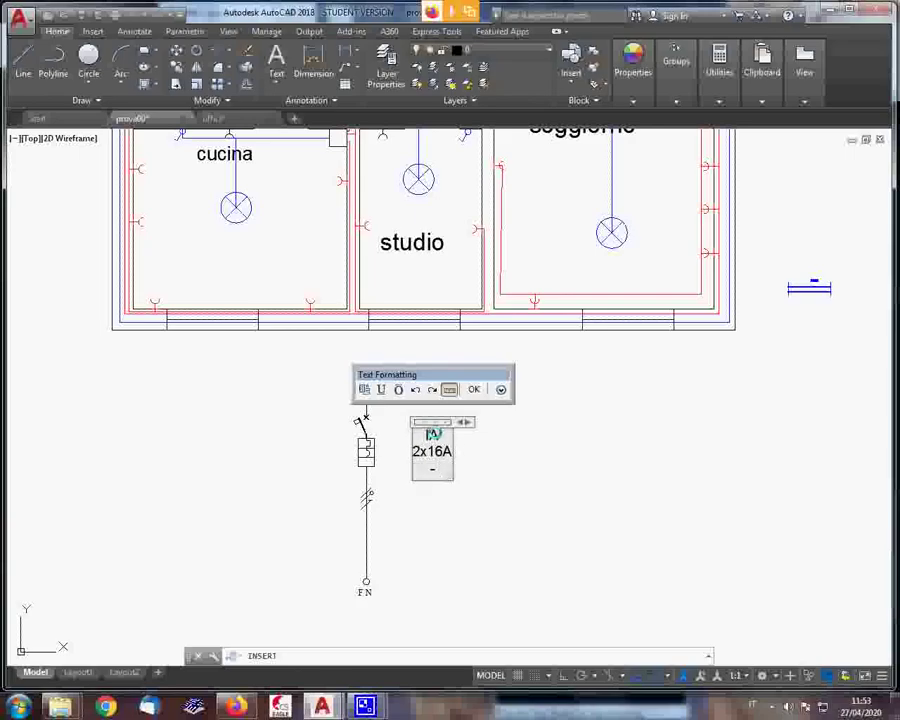
type(" C")
key("Return")
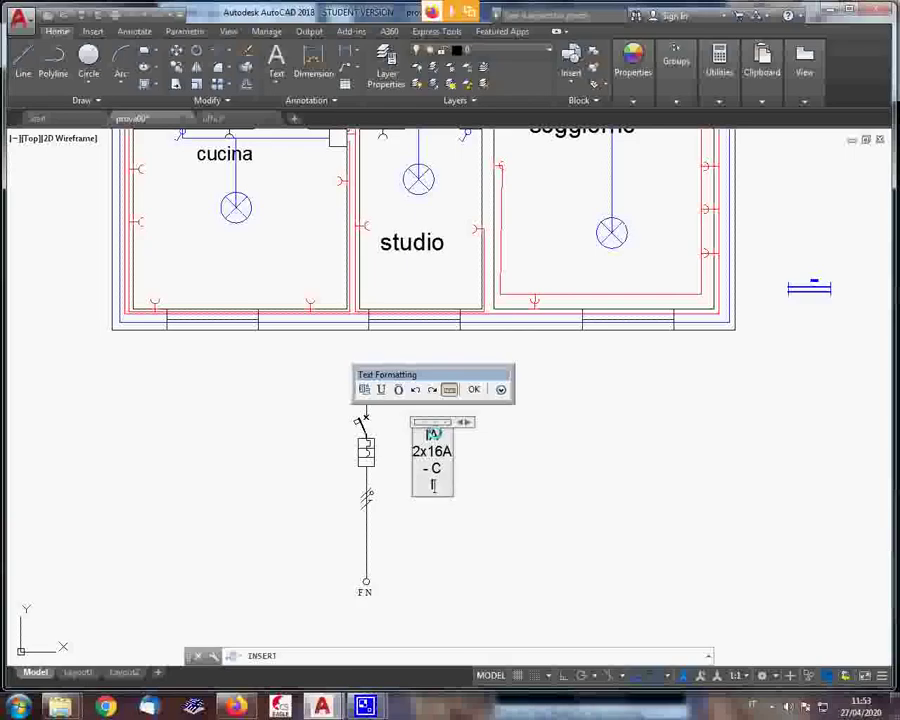
type("linea")
key("Return")
type("prese")
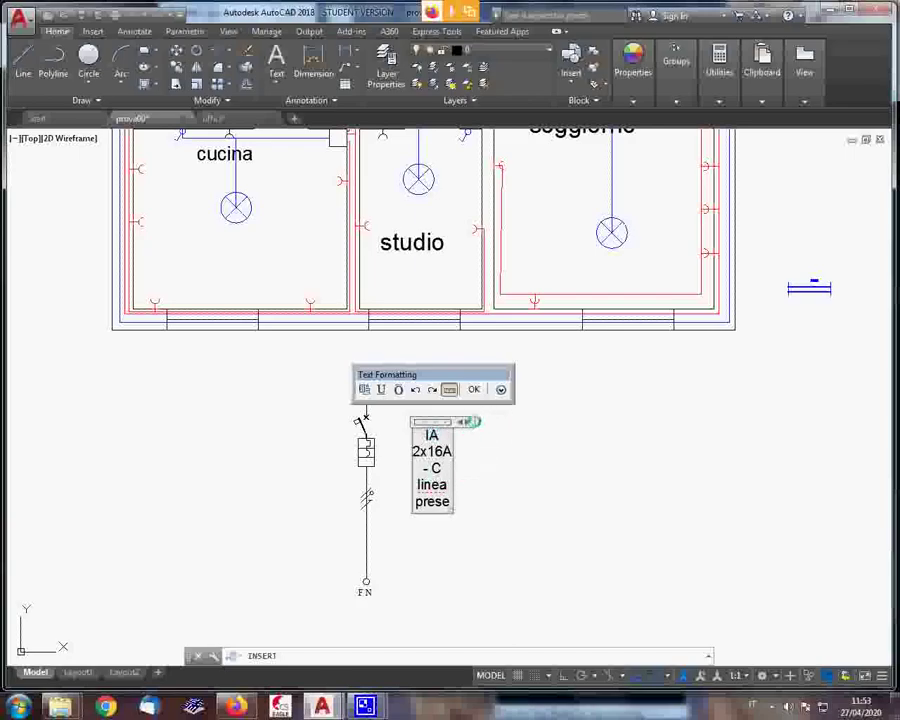
left_click_drag(467, 420, 557, 414)
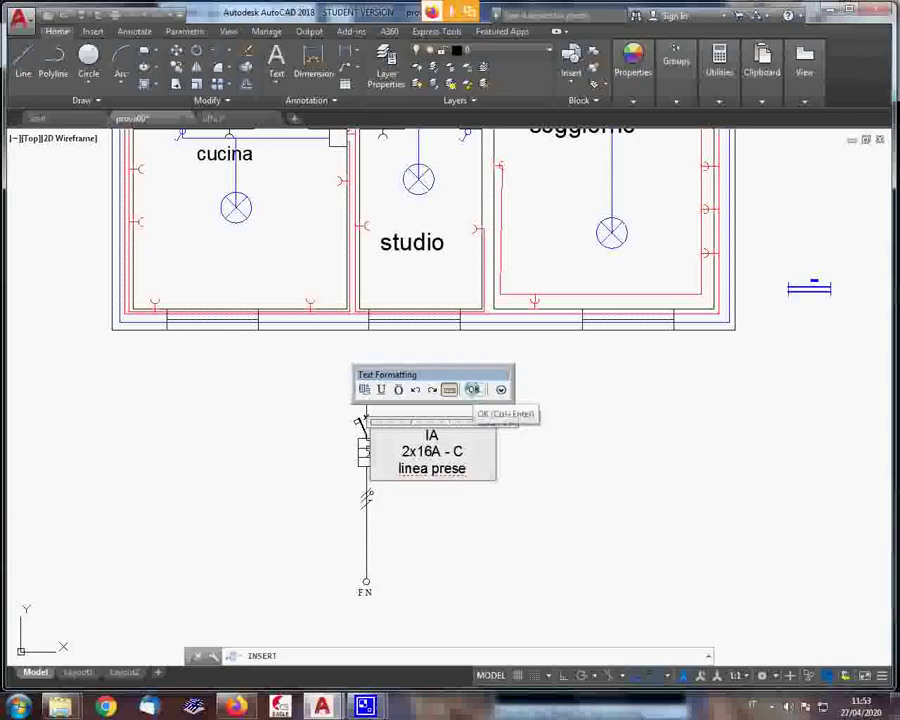
left_click(472, 389)
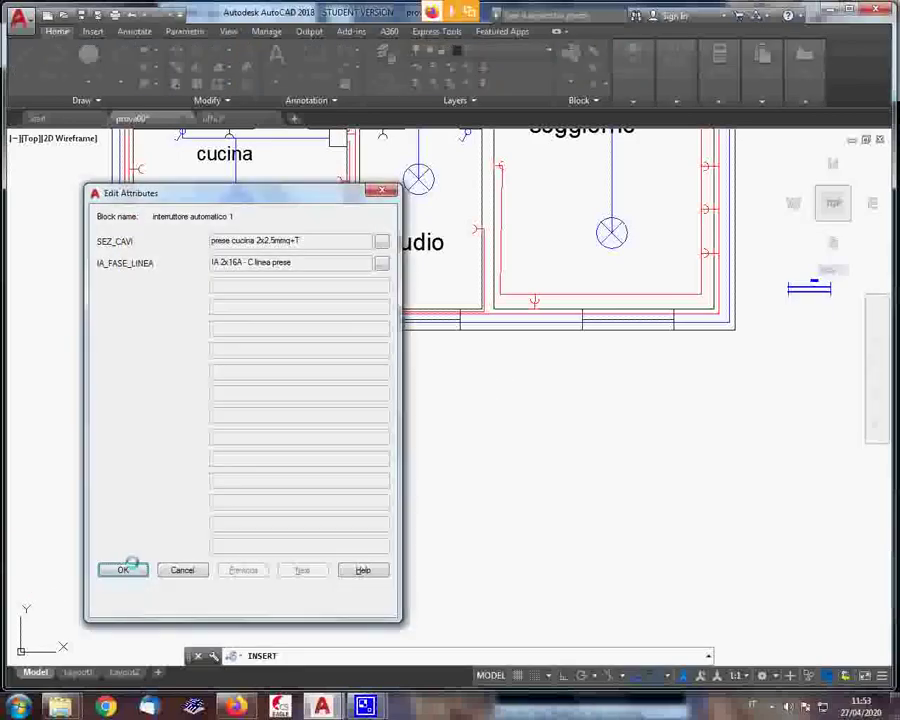
left_click(124, 569)
scroll(420, 520, "down", 2)
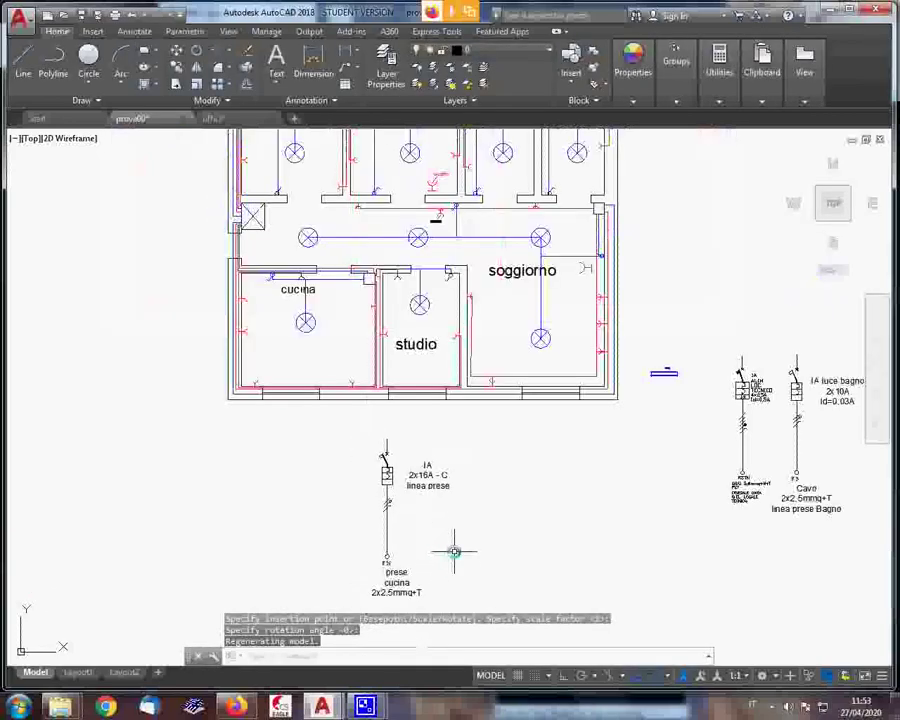
scroll(398, 593, "up", 4)
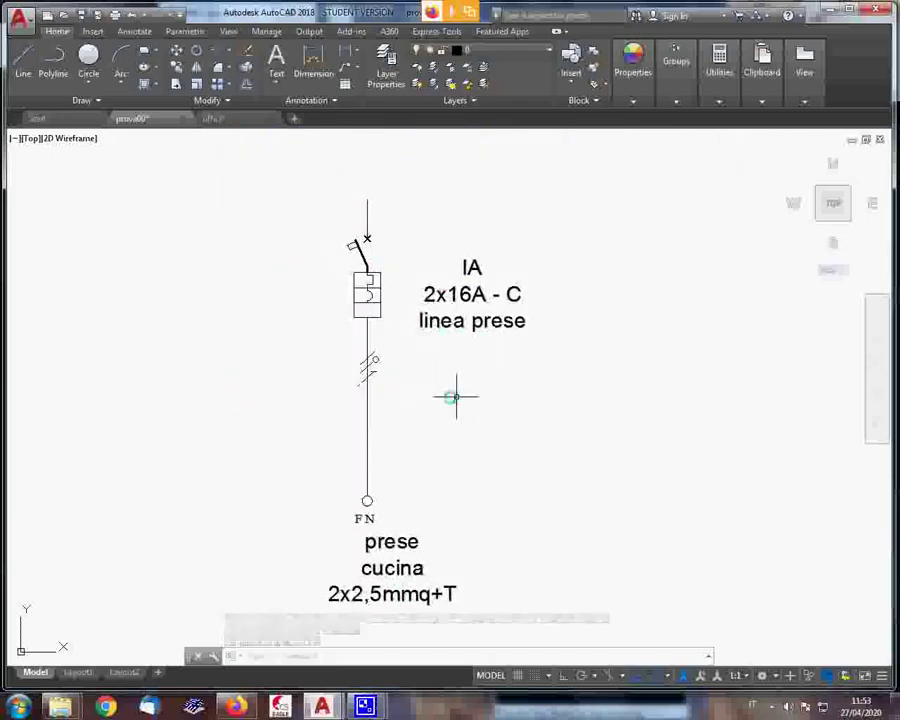
scroll(452, 400, "down", 2)
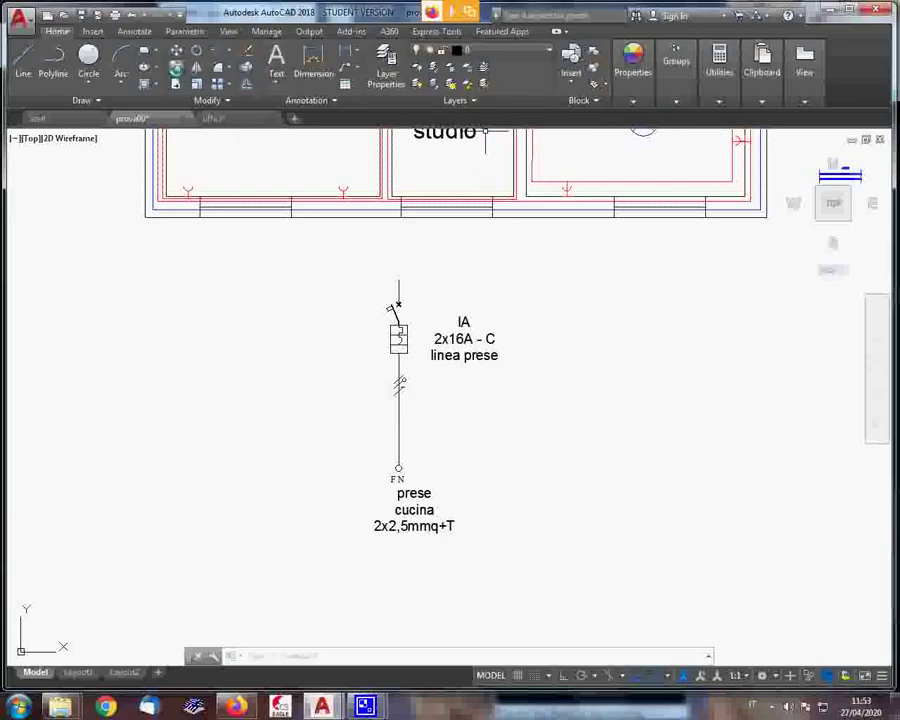
Copy the kitchen breaker with its labels horizontally to the left, using Ortho
left_click(176, 67)
left_click(393, 346)
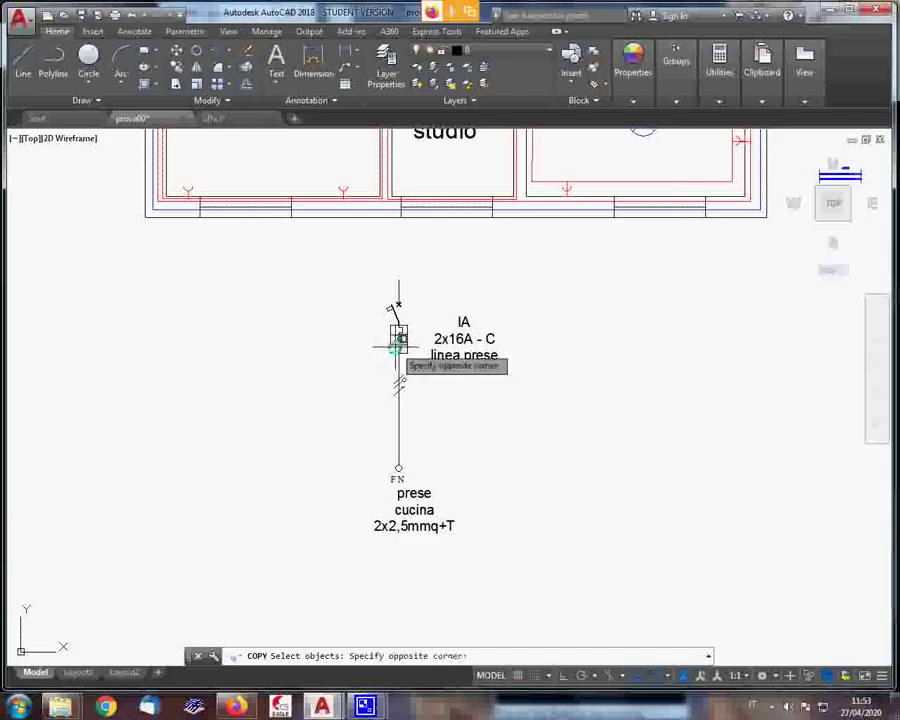
left_click(397, 345)
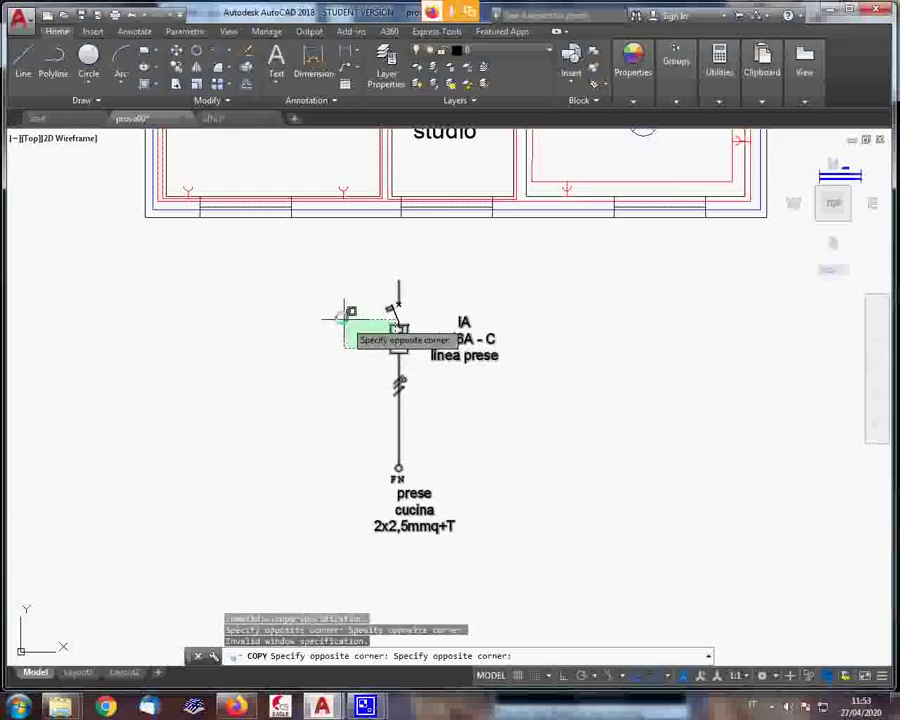
left_click(343, 317)
key("Return")
left_click(590, 466)
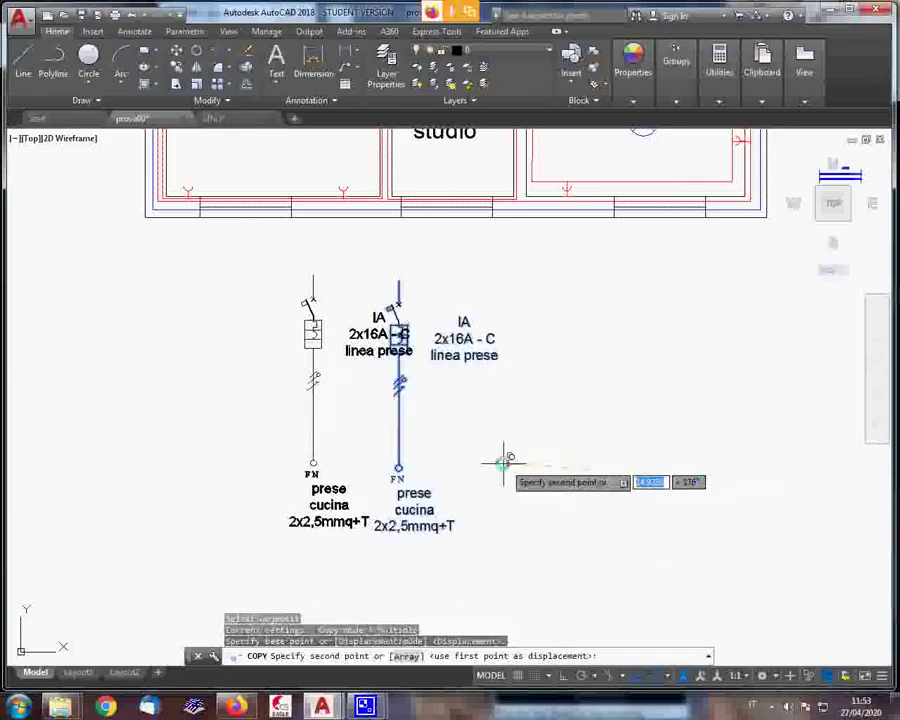
key("F8")
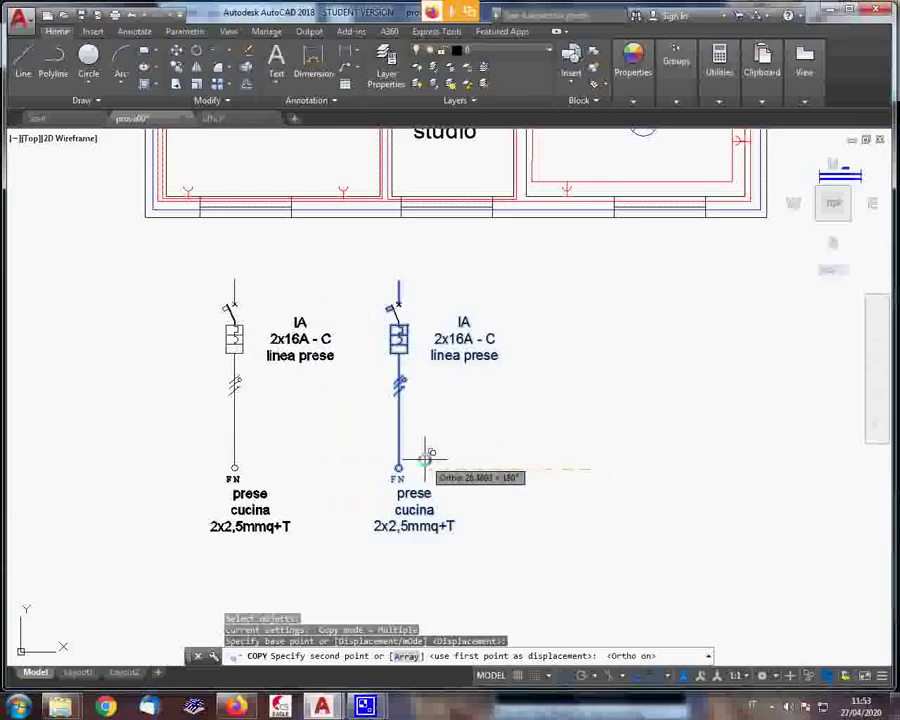
key("Escape")
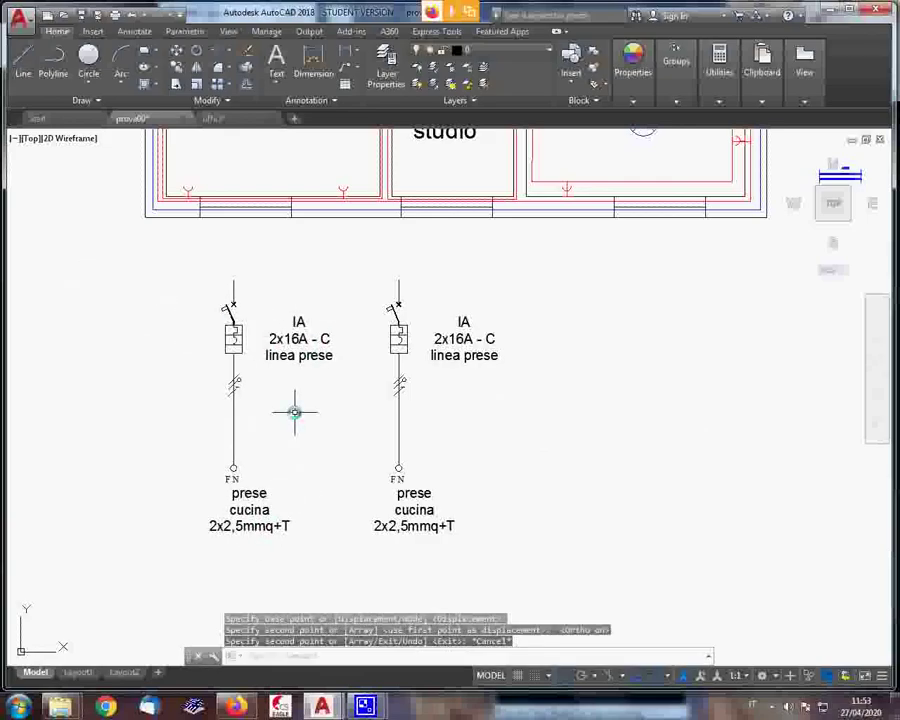
Edit the left breaker's attributes with DDATTE, replacing cucina with garage in the cable label
type("D")
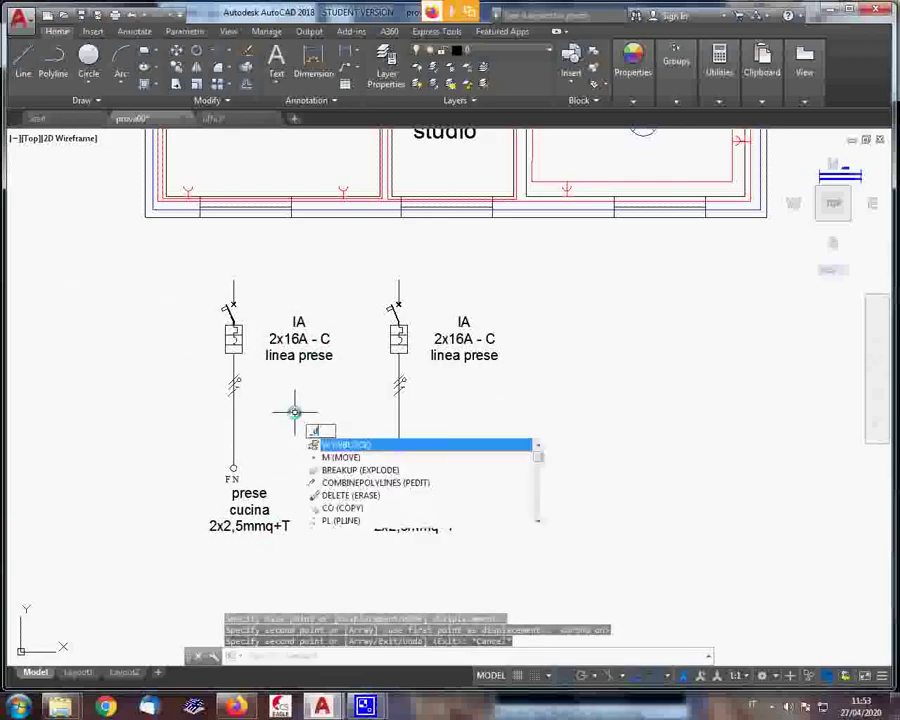
type("DATTE")
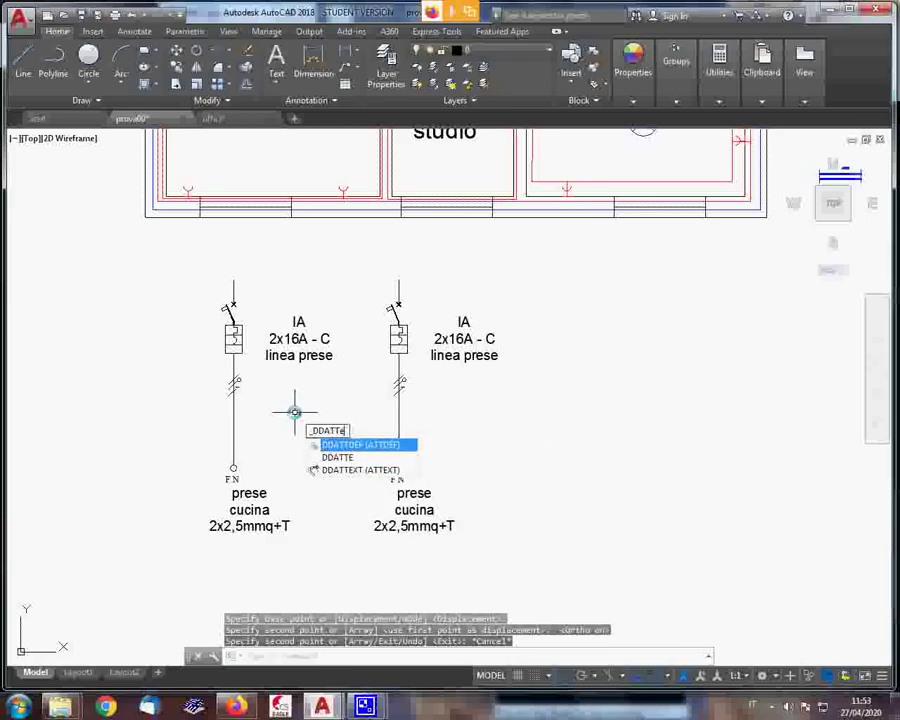
key("Return")
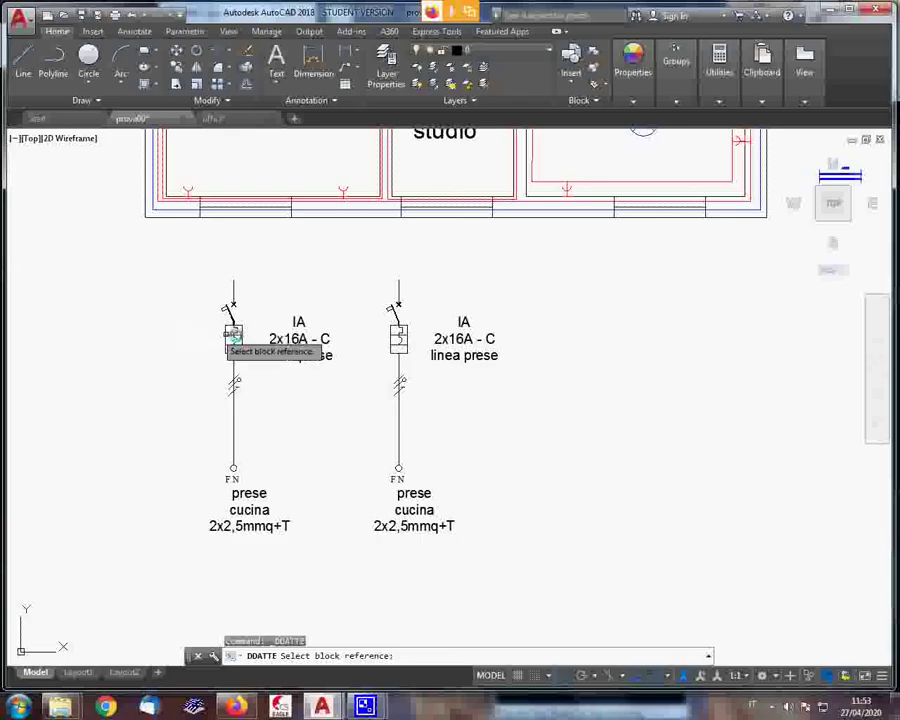
left_click(240, 342)
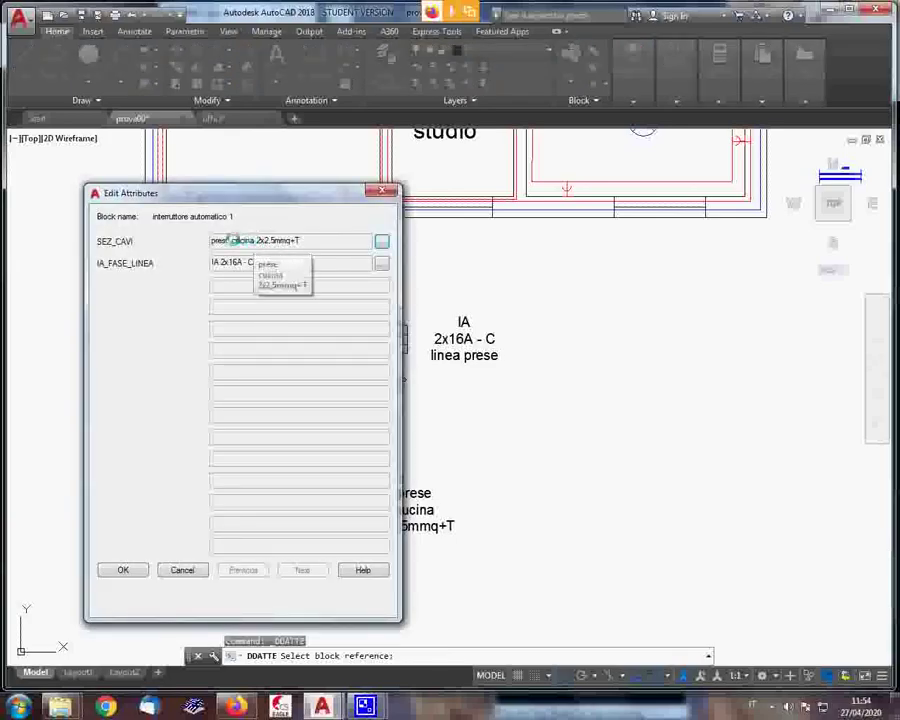
left_click(383, 241)
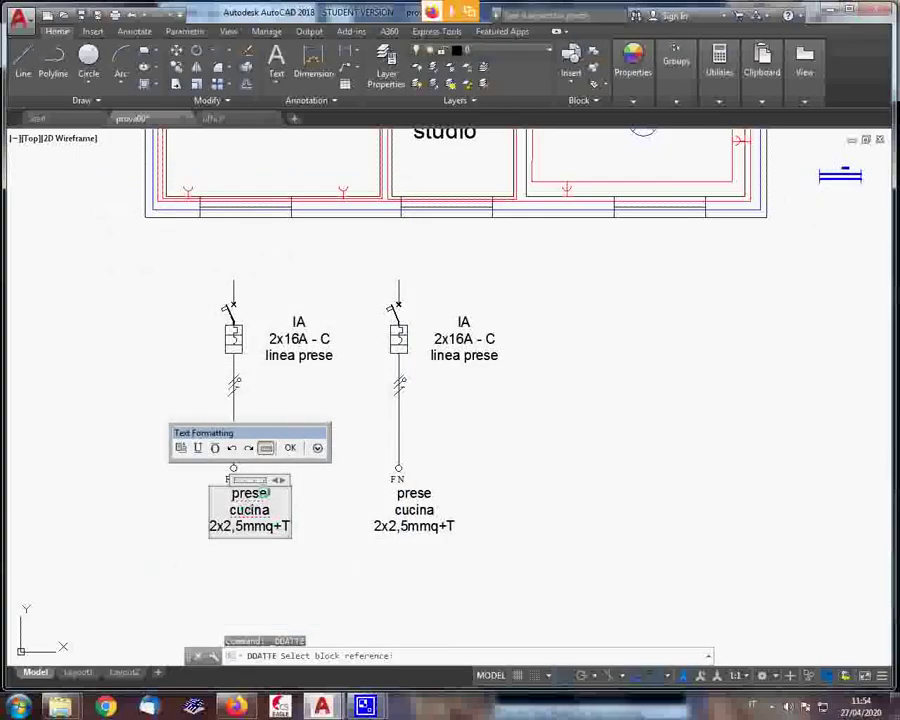
key("Delete")
key("Delete")
key("Delete")
key("Delete")
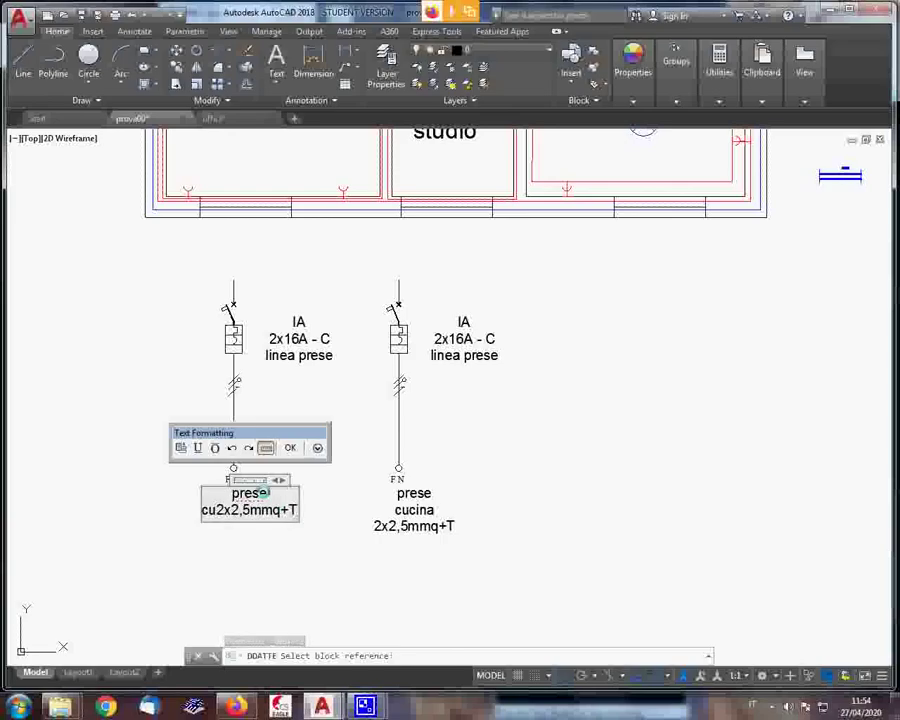
key("BackSpace")
key("BackSpace")
type("ga")
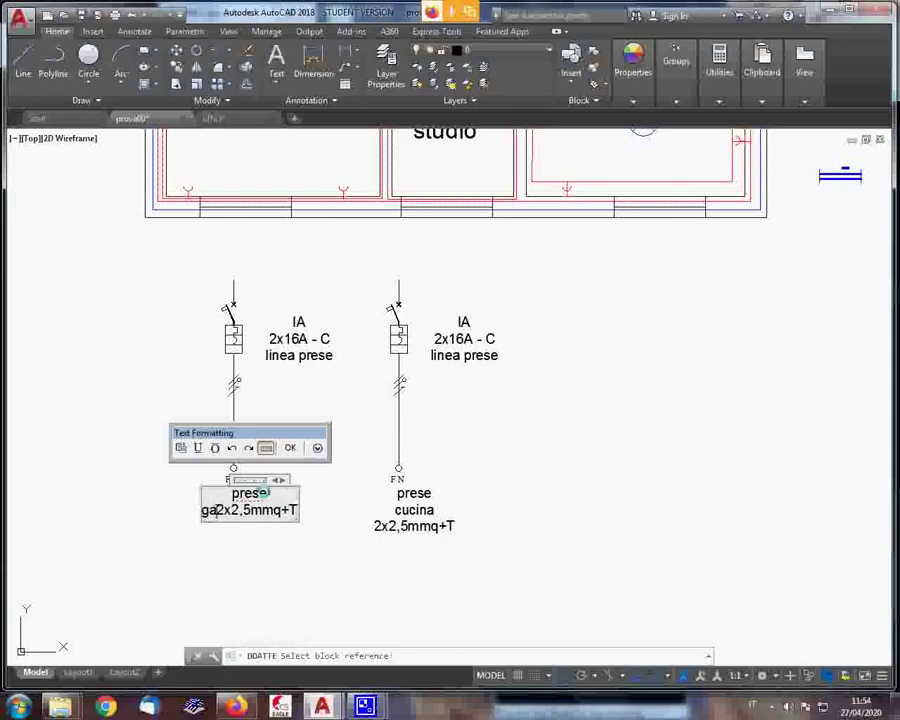
type("rage")
Change the cable size to 2x6mmq+T, then begin changing the breaker rating to 2x20A
key("Return")
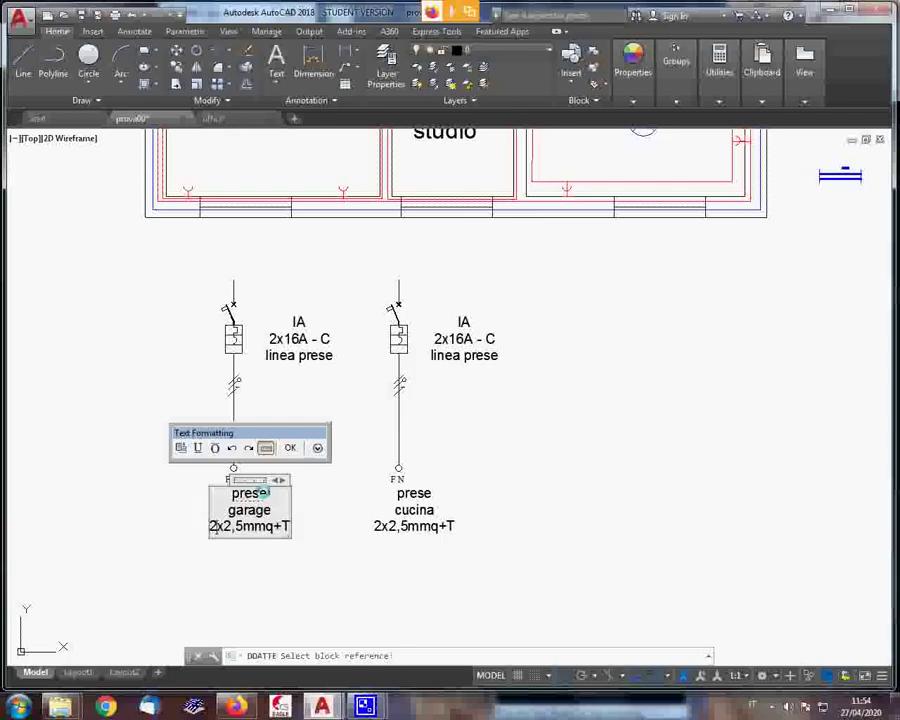
key("Delete")
key("Delete")
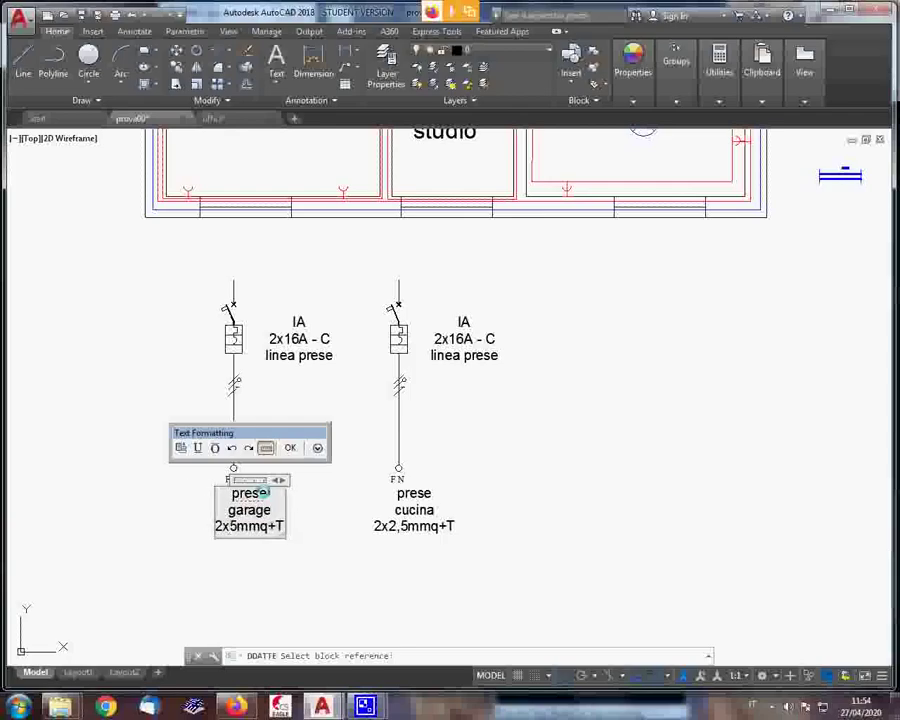
key("Delete")
type("6")
left_click(292, 447)
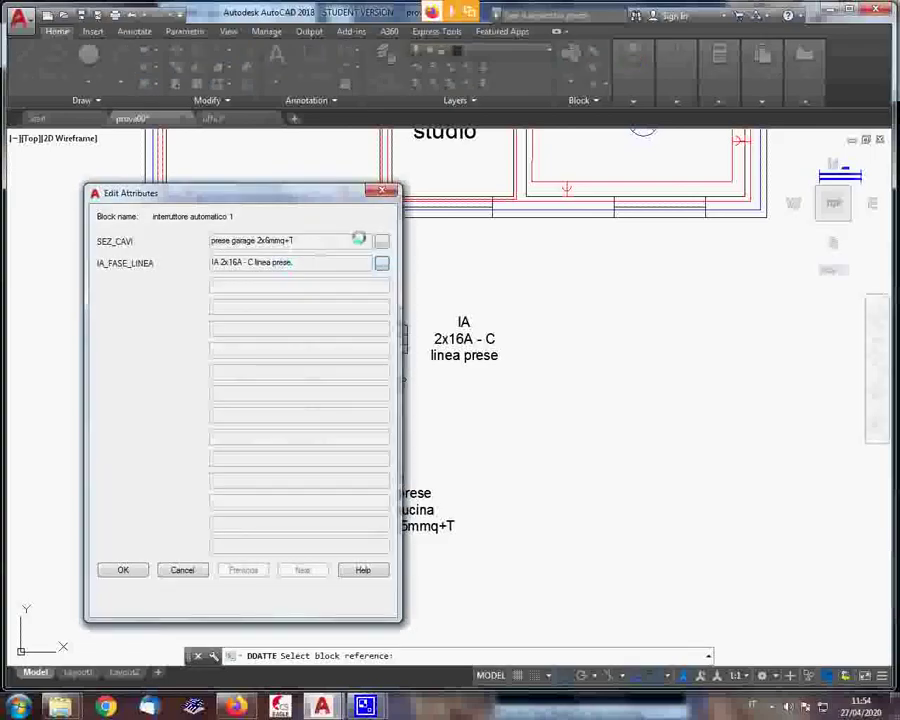
left_click(381, 240)
left_click(292, 338)
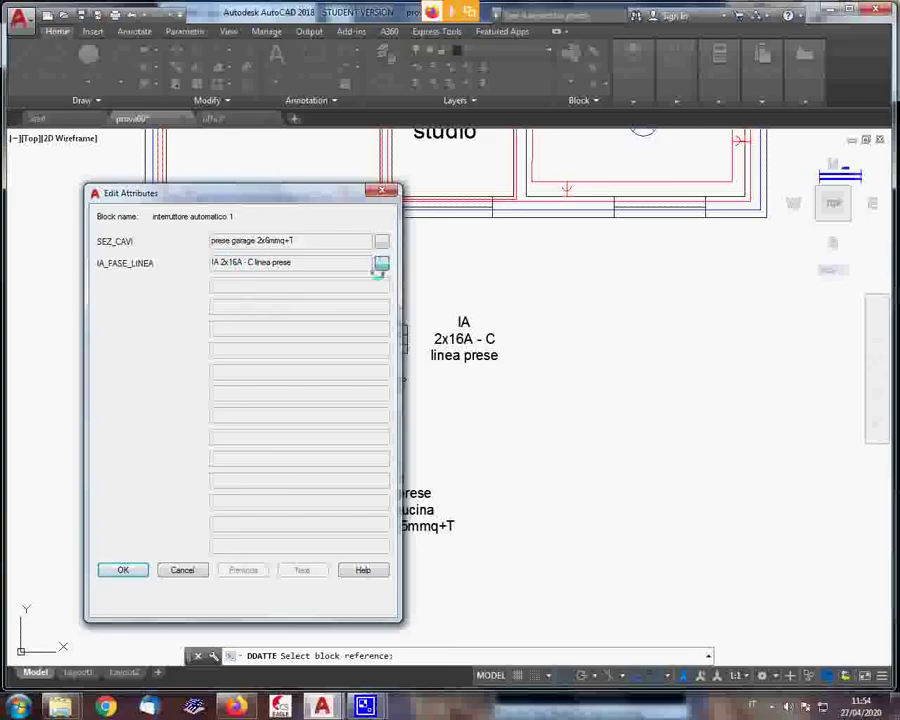
left_click(381, 263)
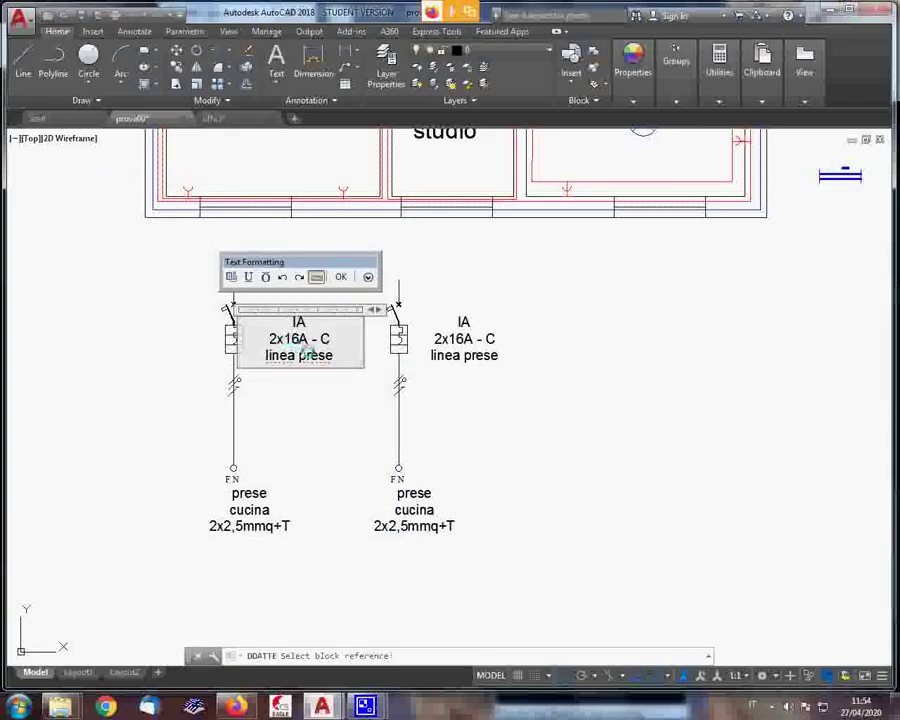
key("Delete")
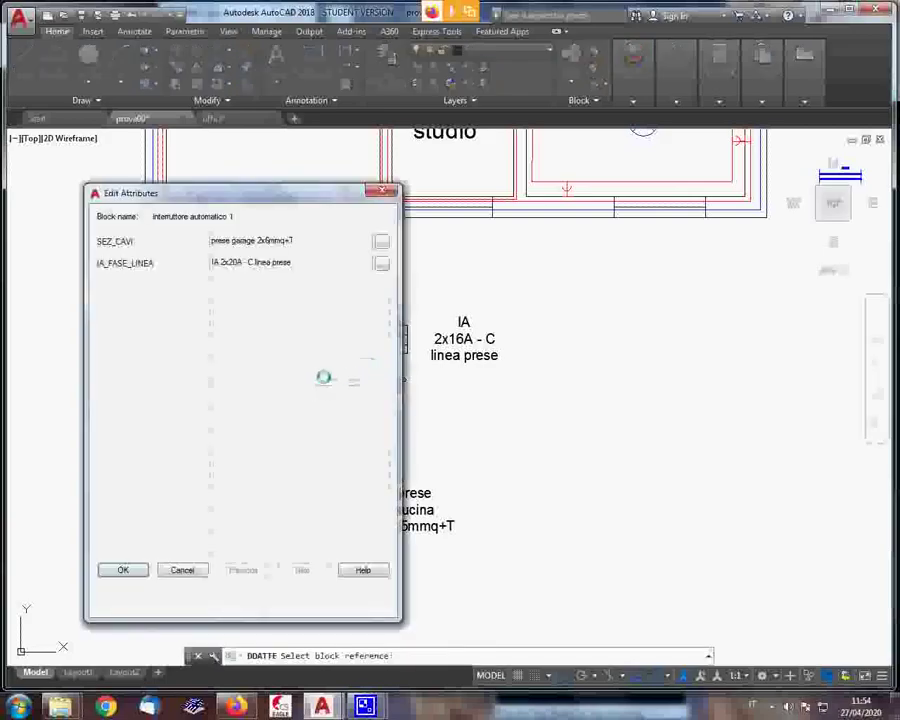
Apply the garage labels and draw a polyline busbar joining the tops of both breakers
left_click(125, 568)
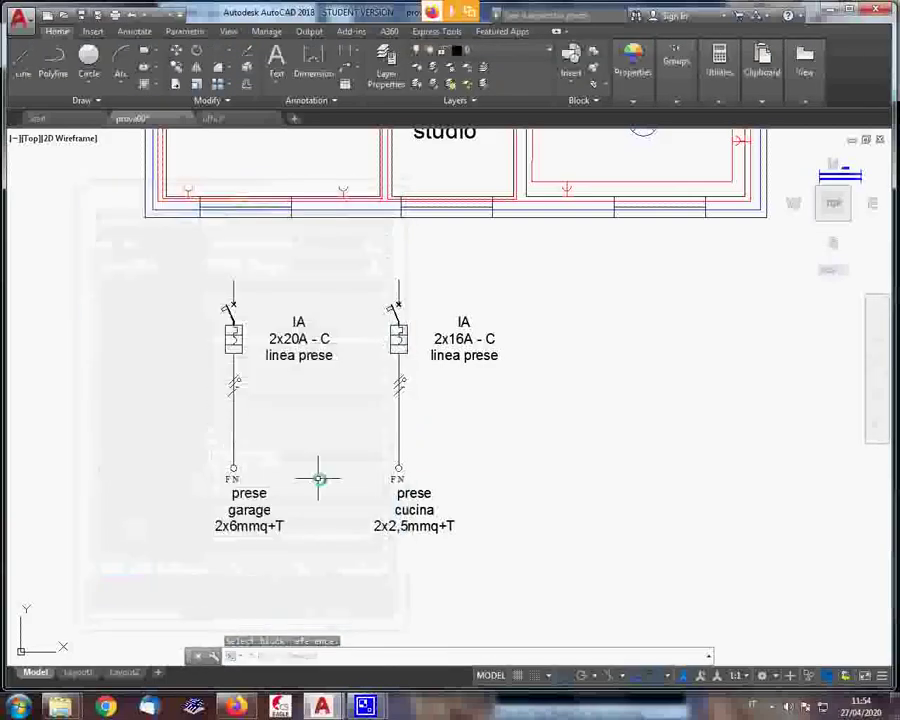
left_click(53, 60)
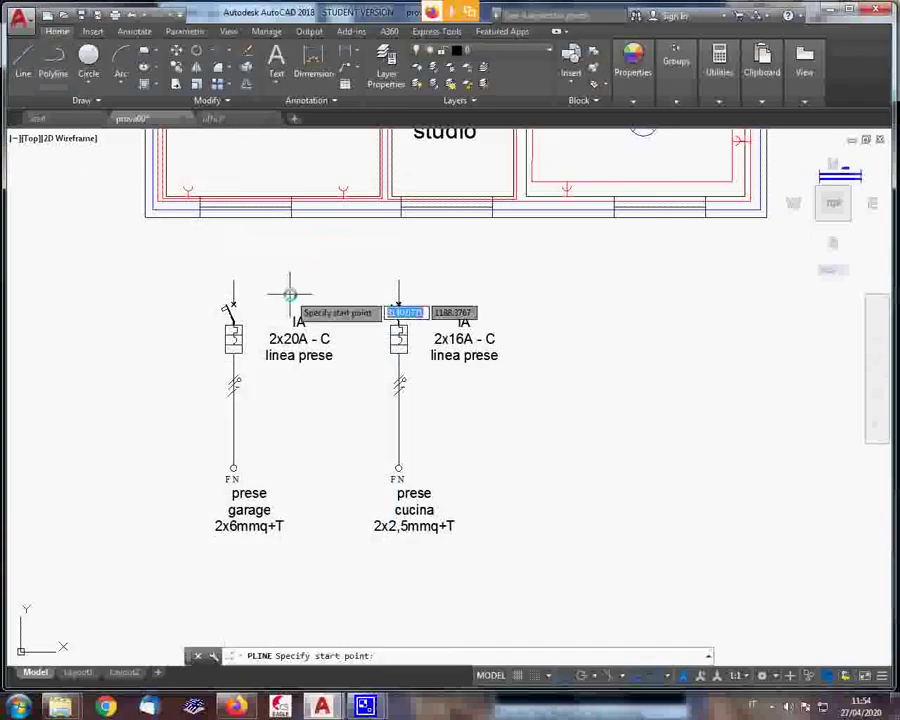
left_click(233, 280)
left_click(397, 280)
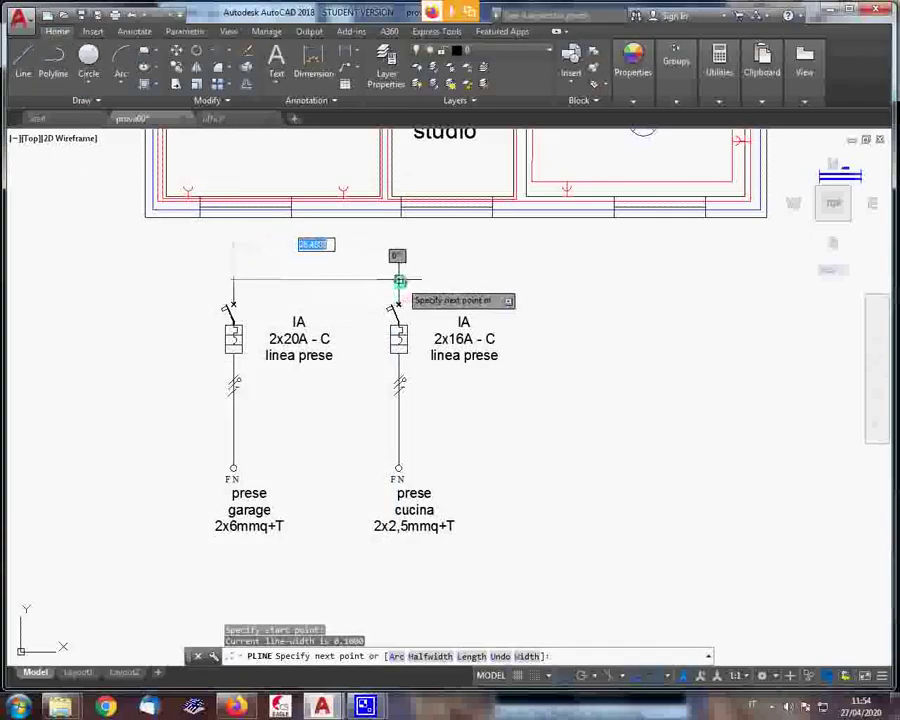
right_click(398, 280)
left_click(430, 288)
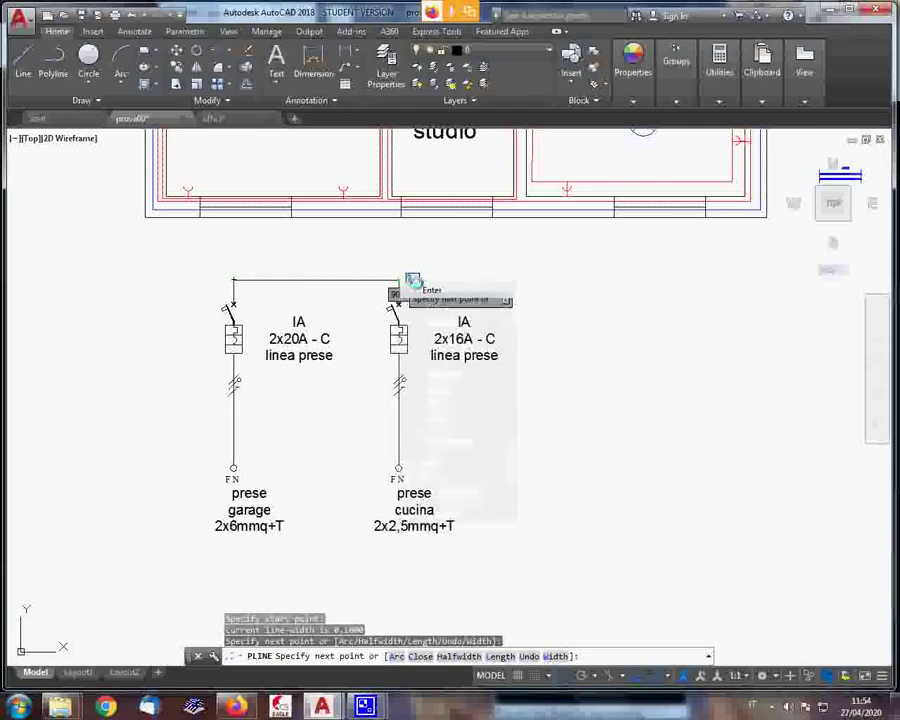